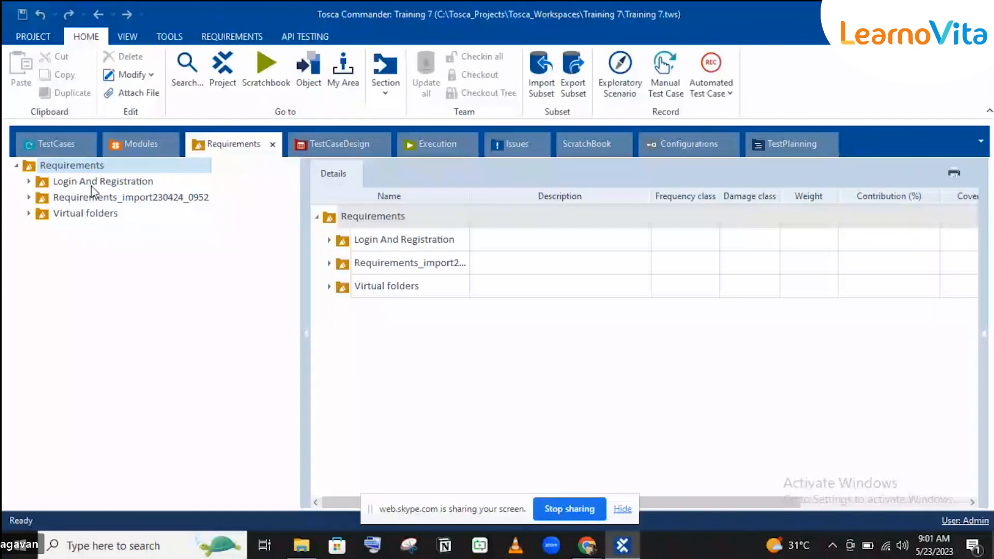
Expand Login And Registration and Login to show three child requirements weighted 256, 16 and 8.
click(30, 181)
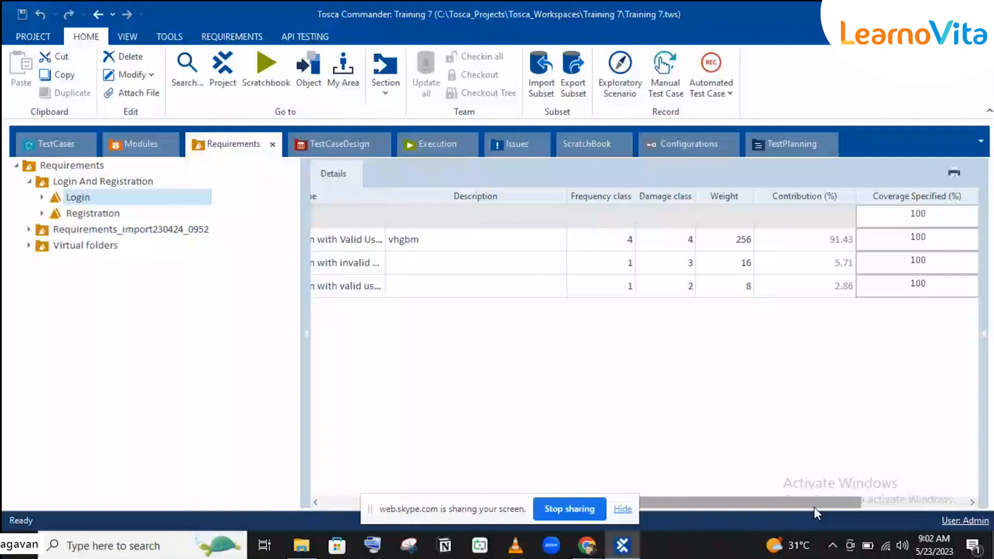
drag(814, 504, 887, 502)
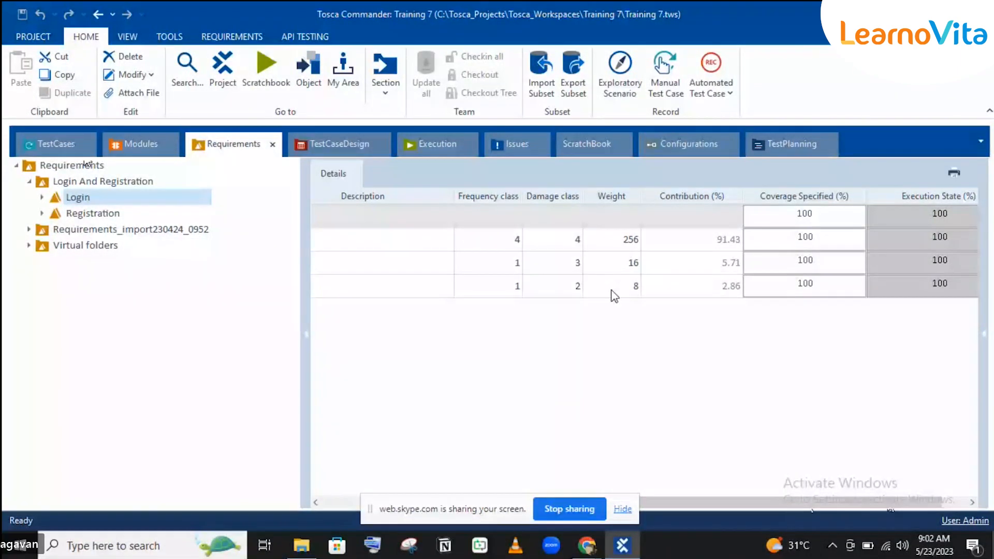
double_click(77, 199)
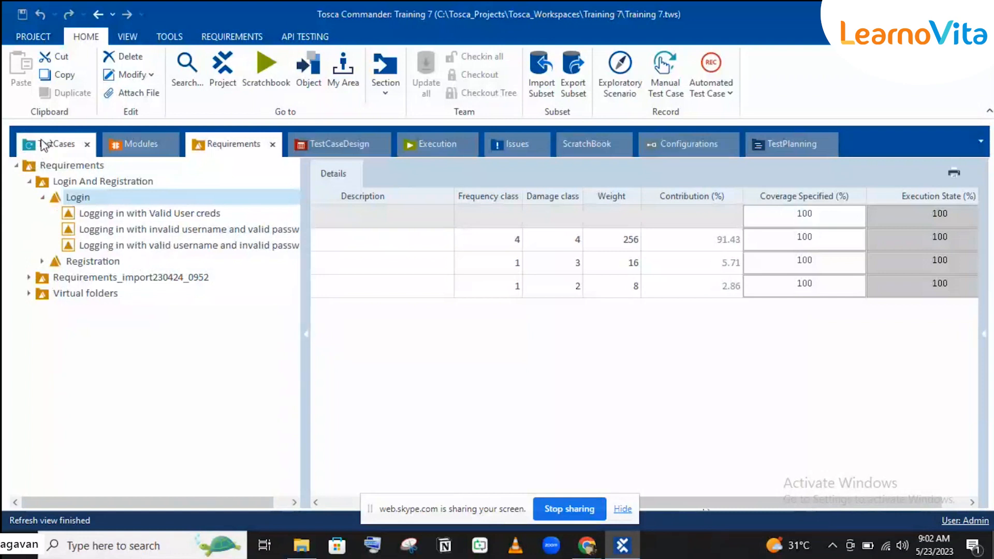
Delete the empty <New TestCase> from the Login test case folder, keeping Login using valid creds.
click(45, 144)
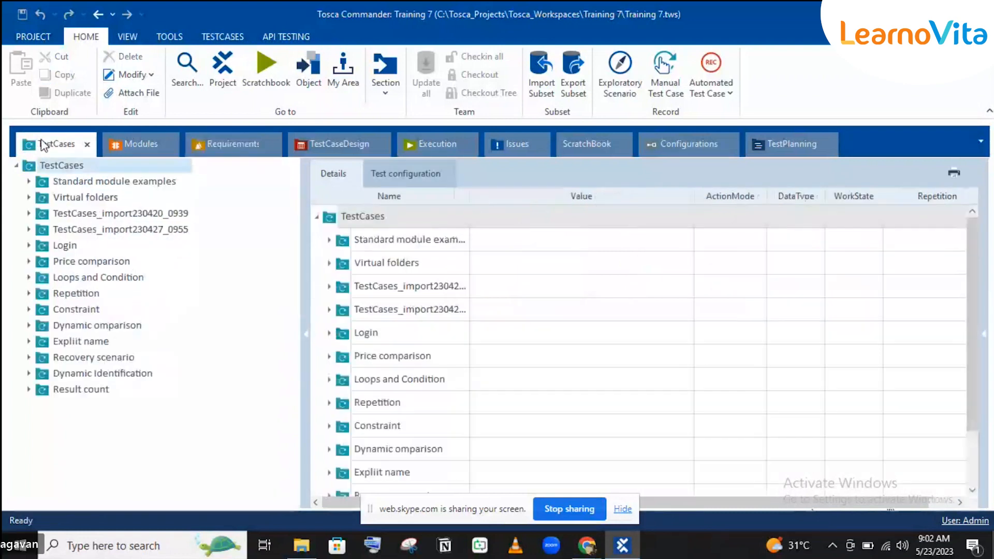
click(29, 246)
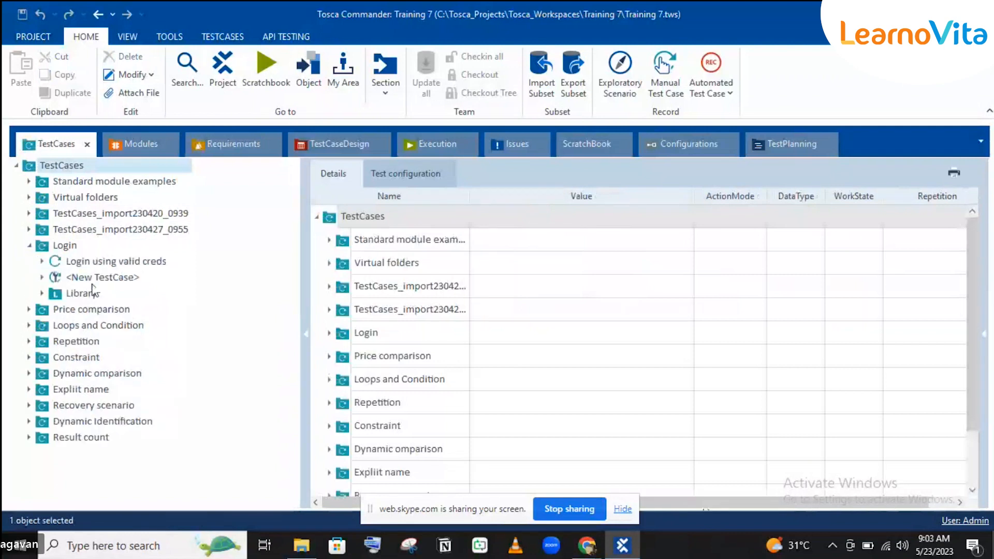
click(57, 261)
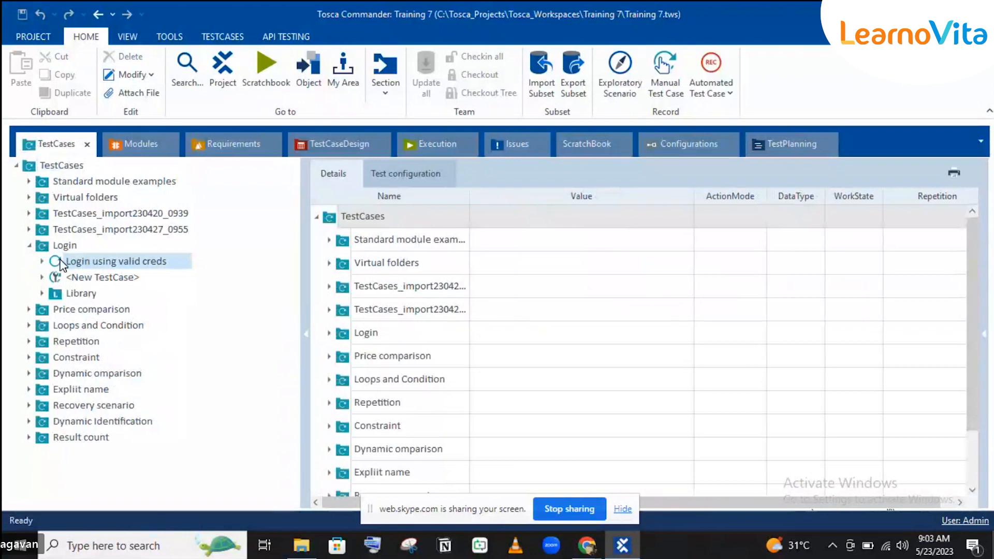
click(88, 276)
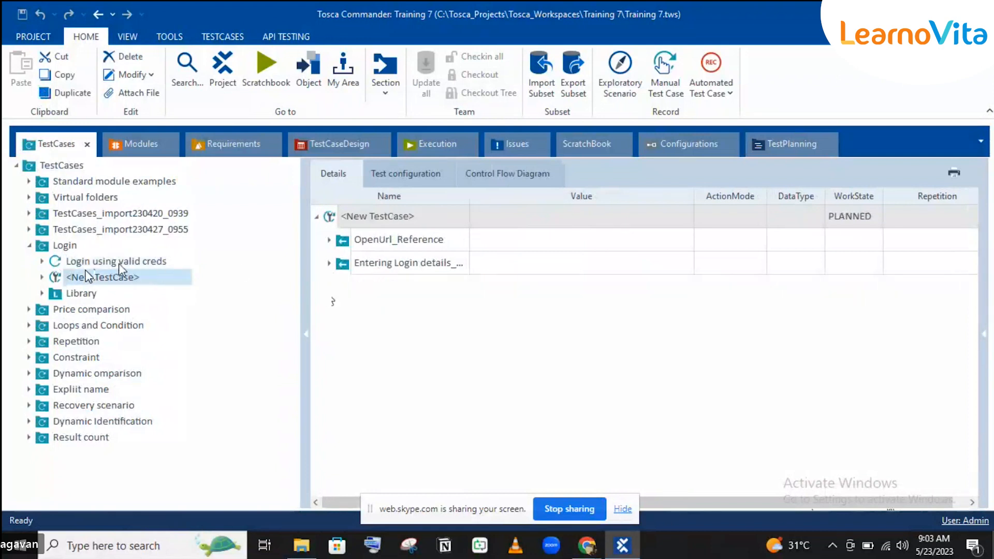
key(Delete)
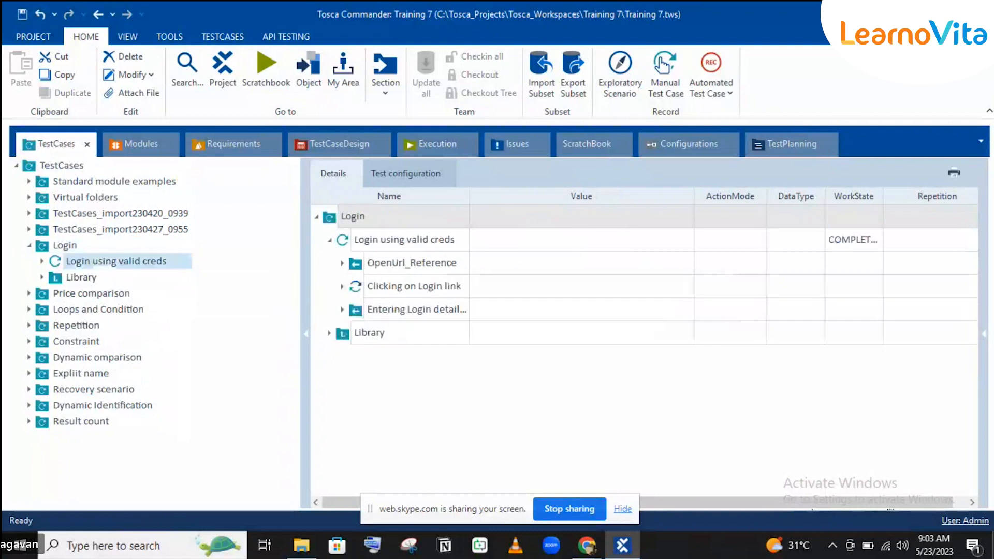
Paste two copies of Login using valid creds into the Login folder.
key(ctrl+c)
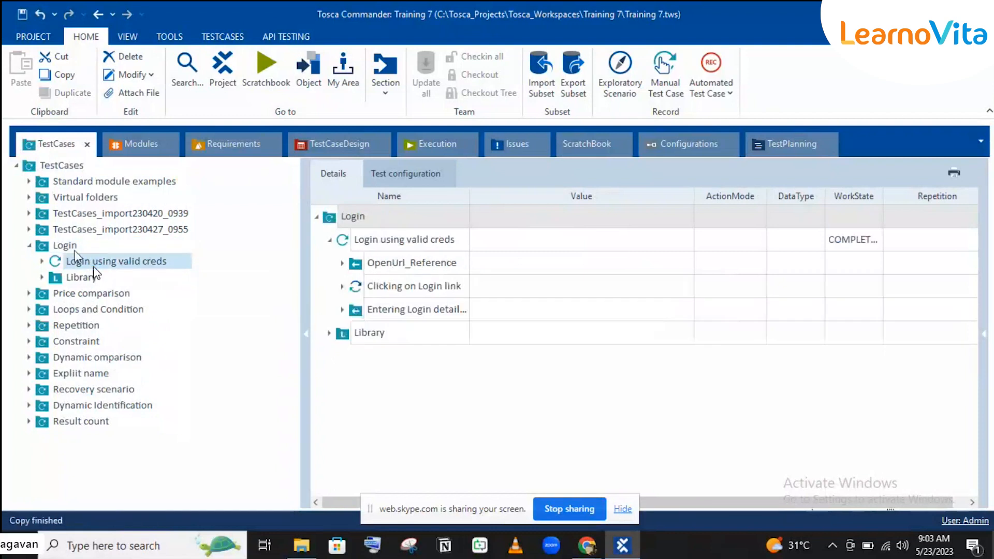
click(67, 247)
key(ctrl+v)
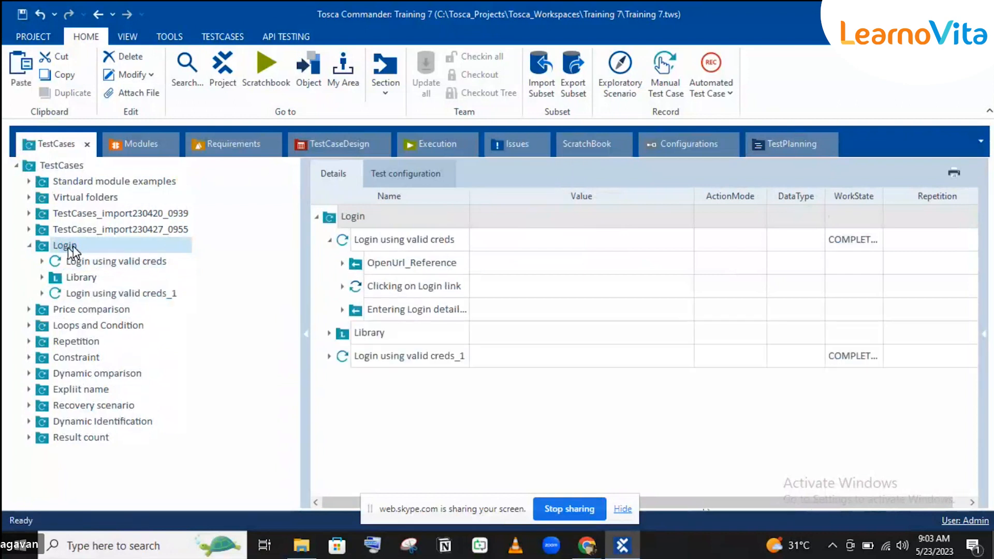
click(72, 246)
key(ctrl+v)
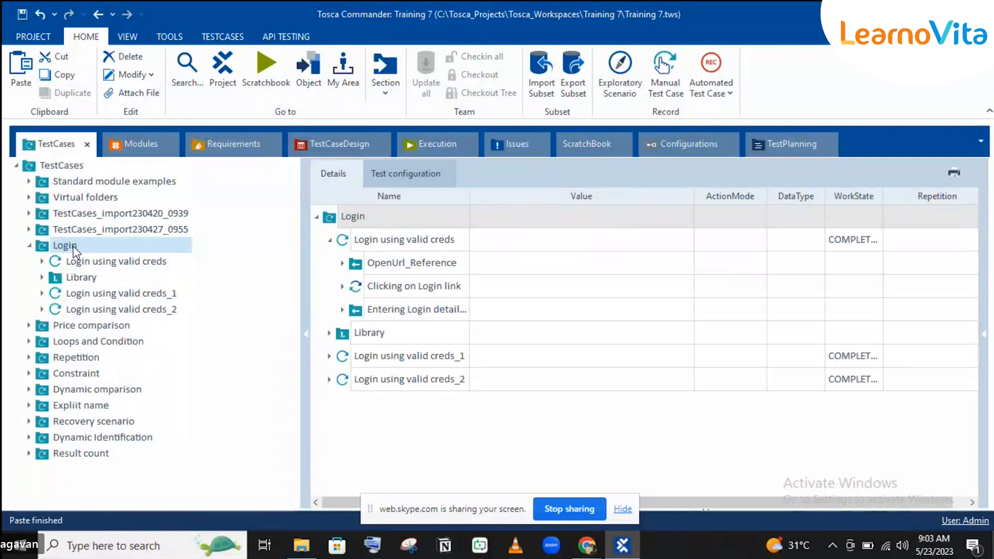
Rename the copies 'Login using valid email and invalid password' and 'Login using valid password and invalid emeail'.
click(167, 294)
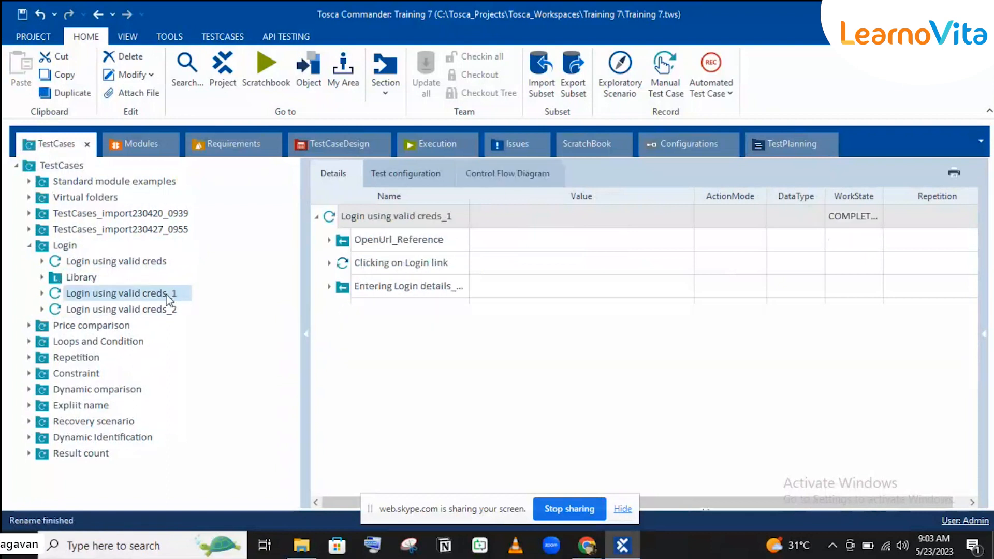
click(173, 294)
double_click(165, 294)
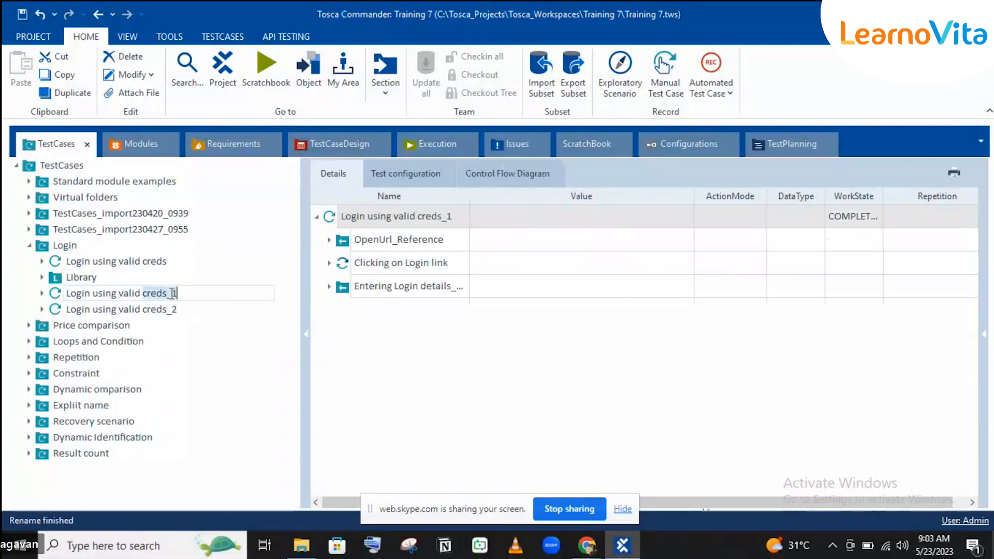
text(email)
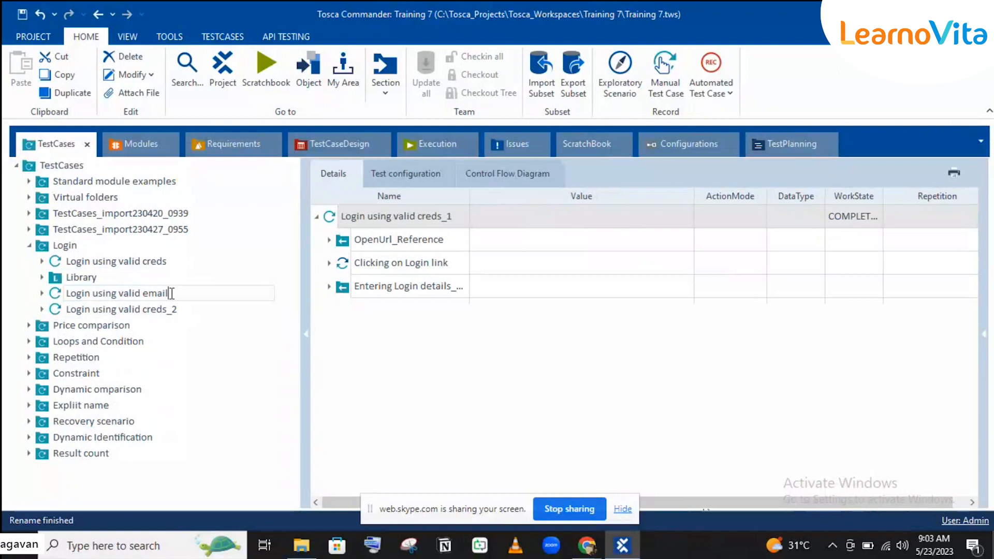
text(and invalid passw)
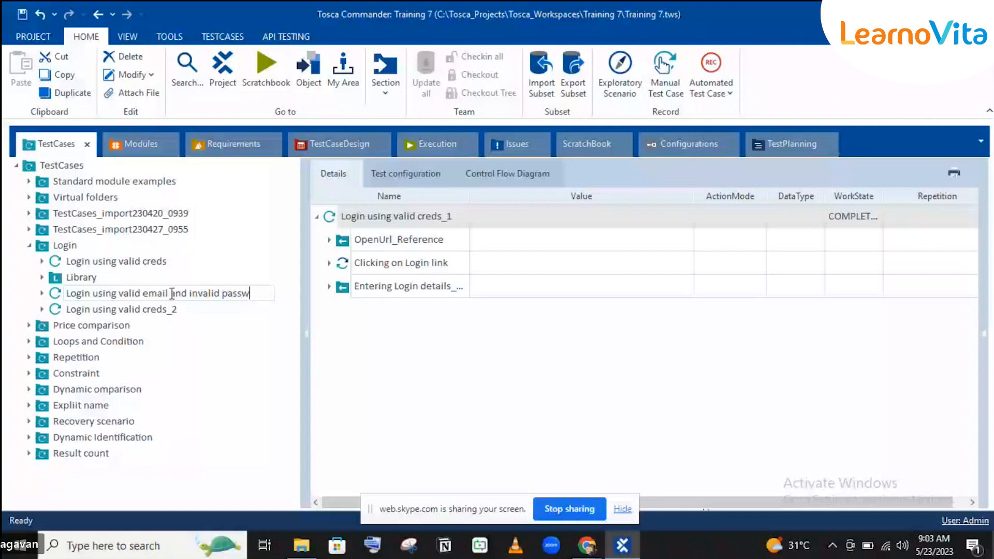
text(ord)
click(154, 310)
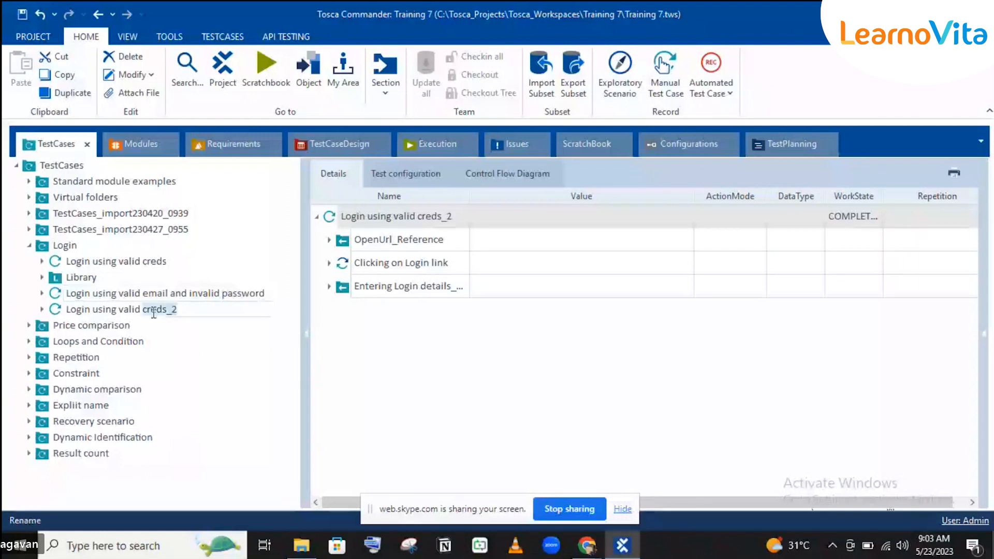
text(pass)
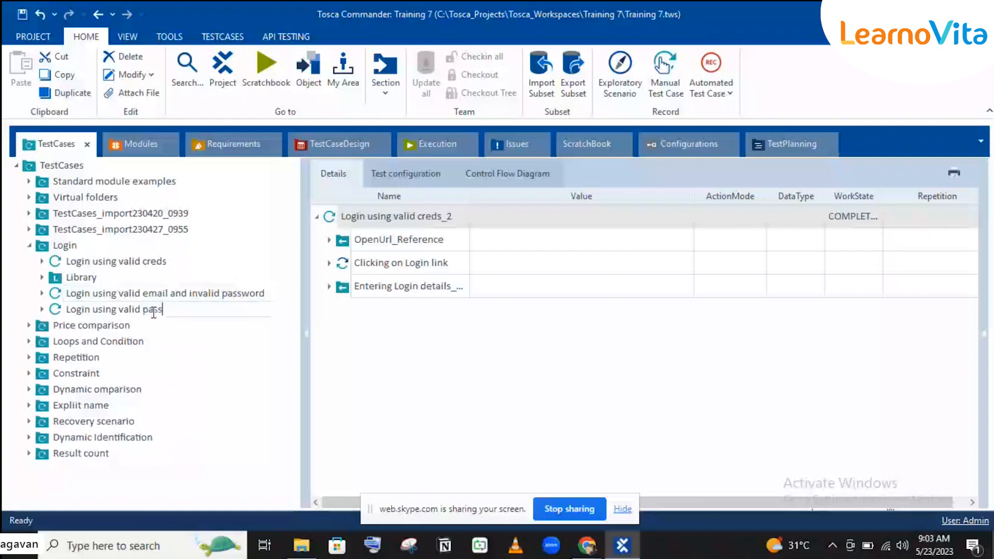
text(word and invalid emeail)
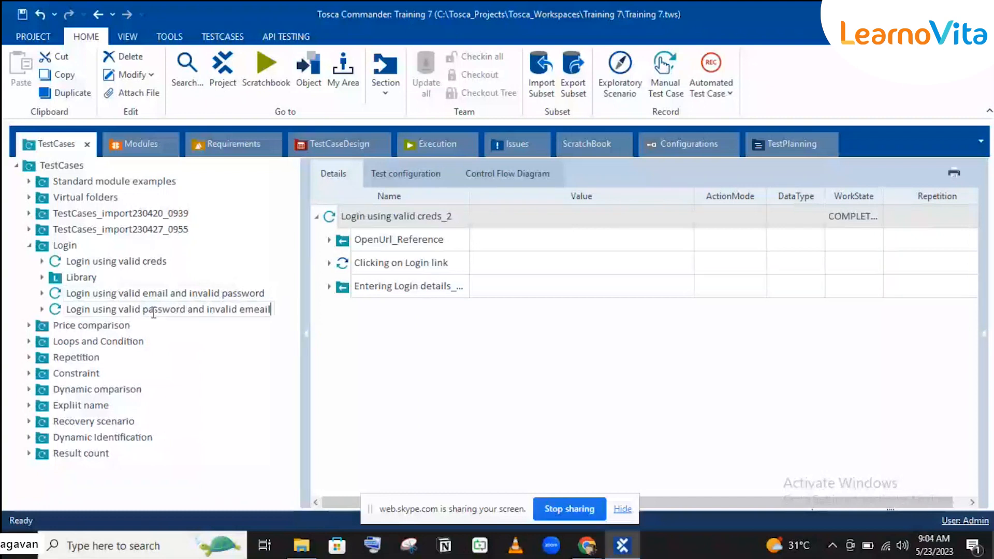
key(Return)
click(160, 287)
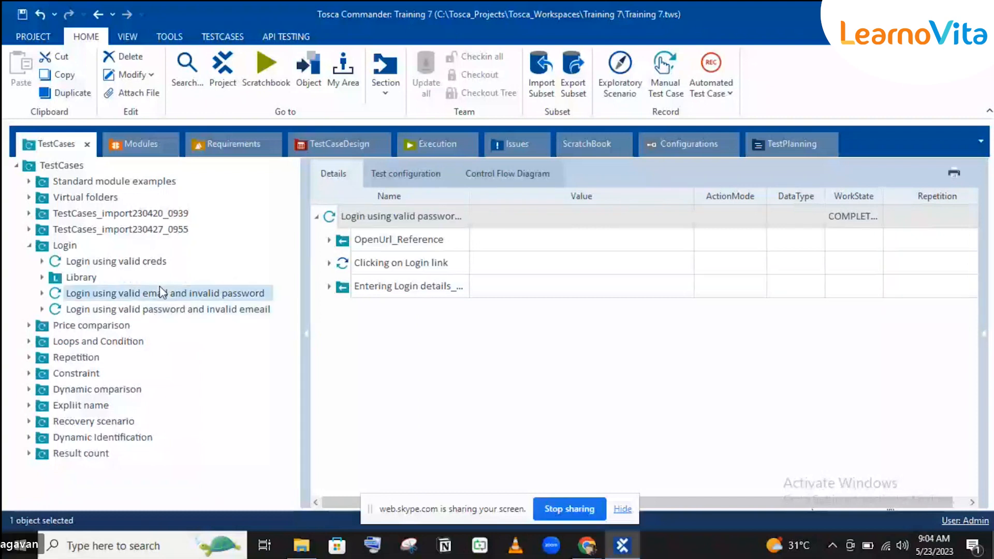
Resolve the Entering Login details reference in the invalid-emeail test case and expand its fields.
click(330, 263)
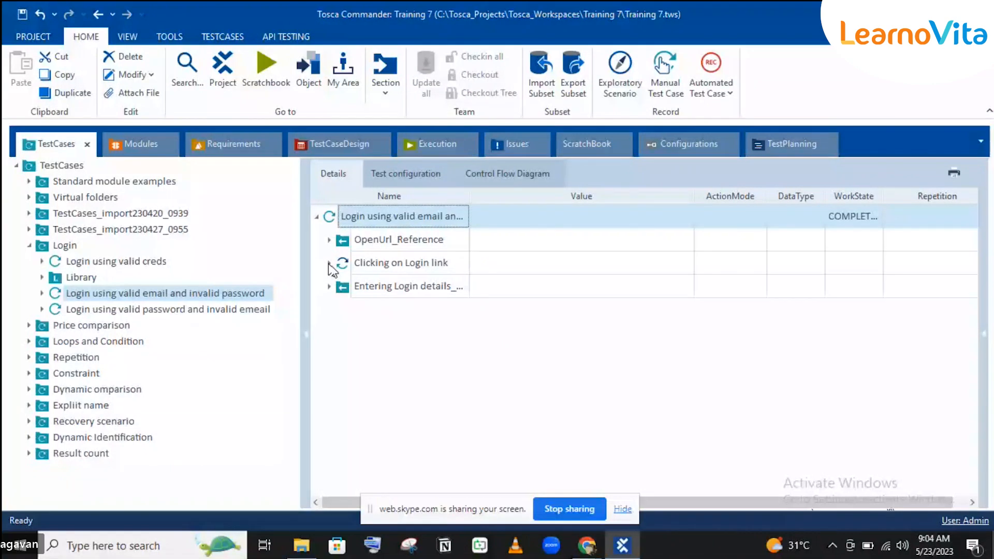
click(93, 310)
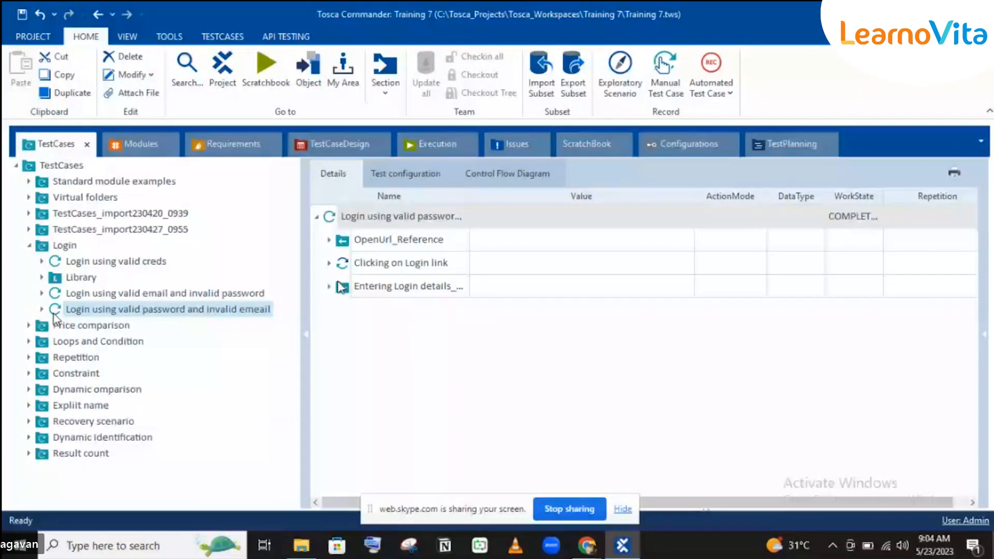
click(364, 293)
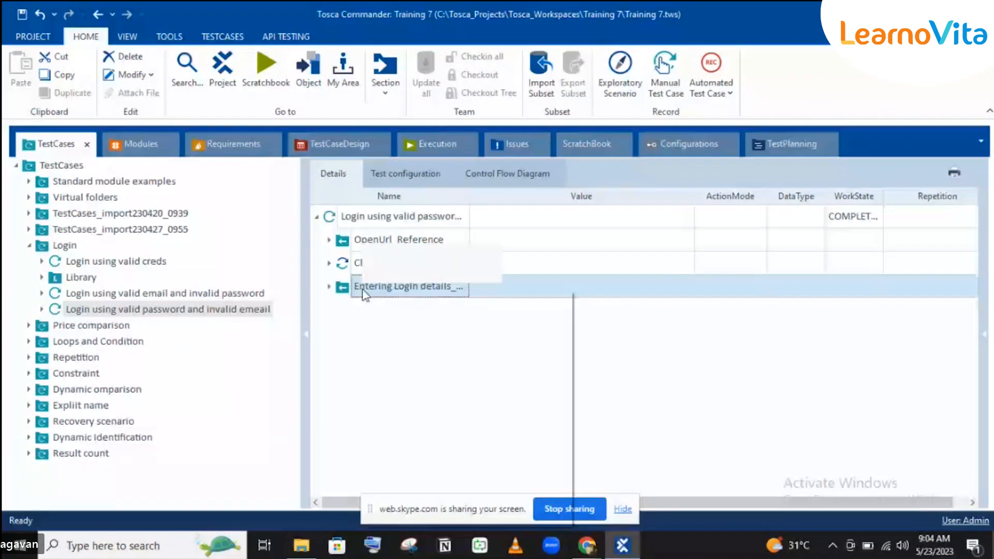
right_click(363, 291)
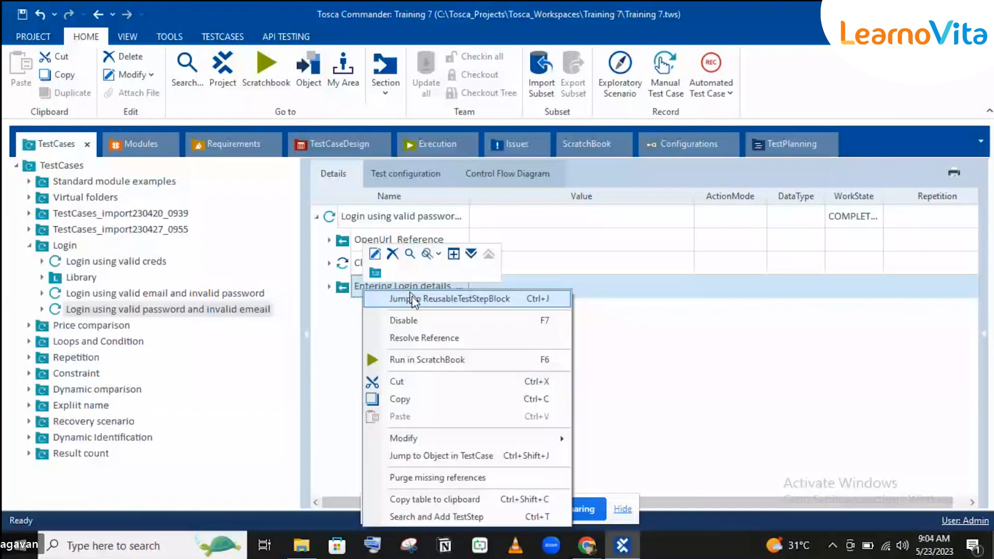
click(424, 337)
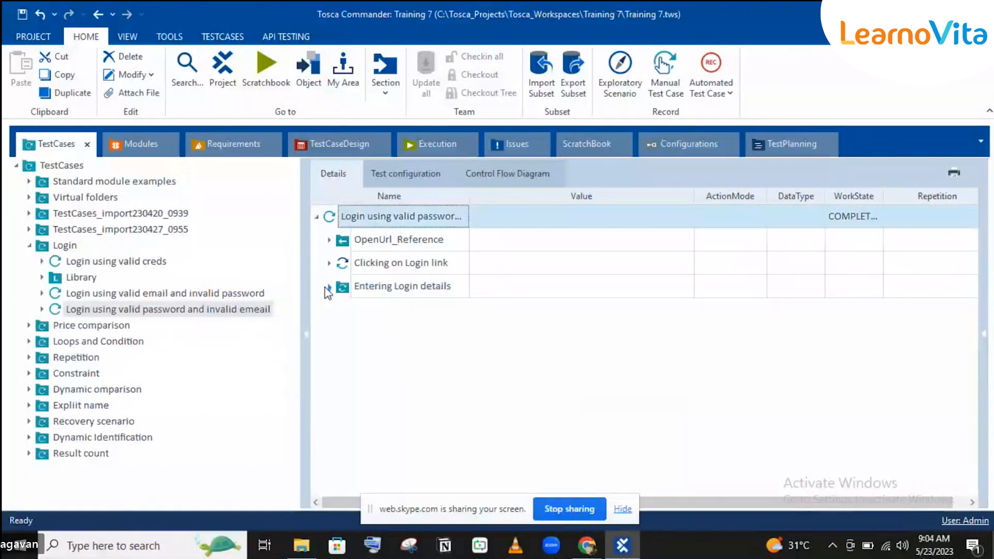
click(328, 287)
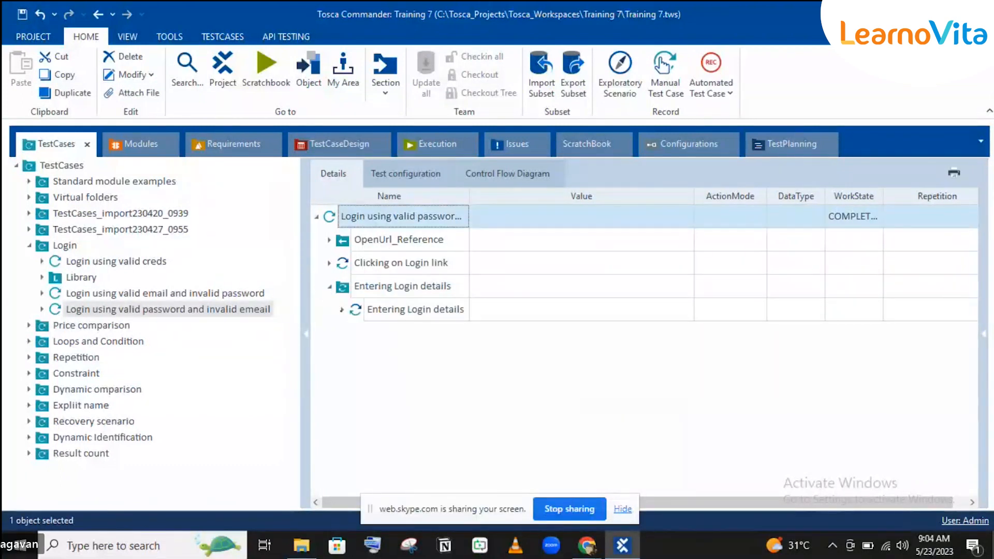
click(342, 309)
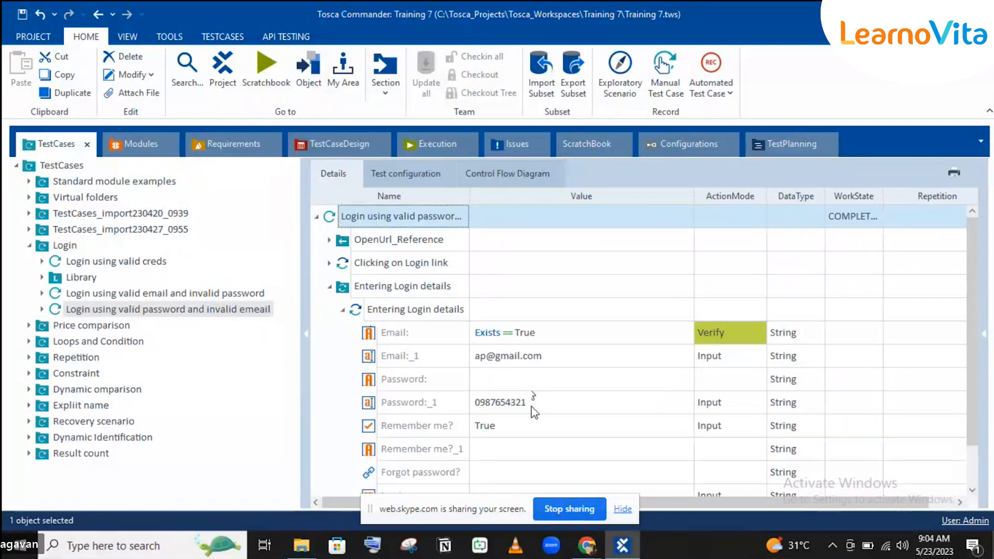
Change the Email:_1 value to an invalid address and Password:_1 to the new valid password.
click(512, 366)
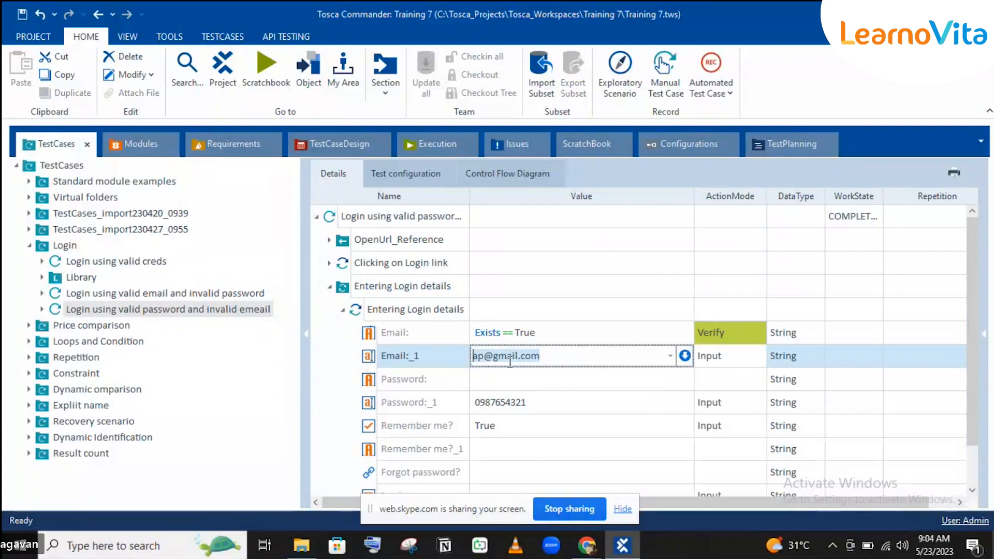
click(480, 356)
key(BackSpace)
key(BackSpace)
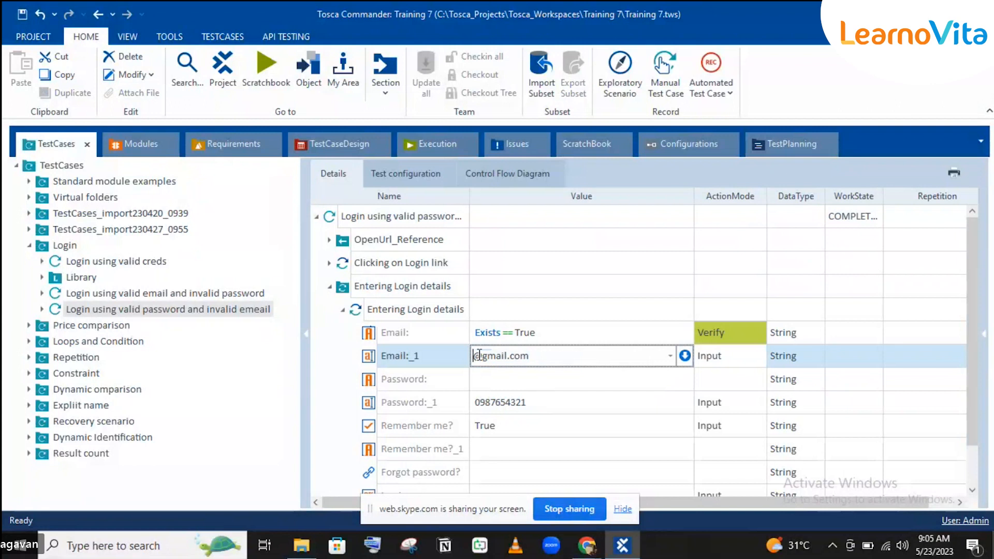
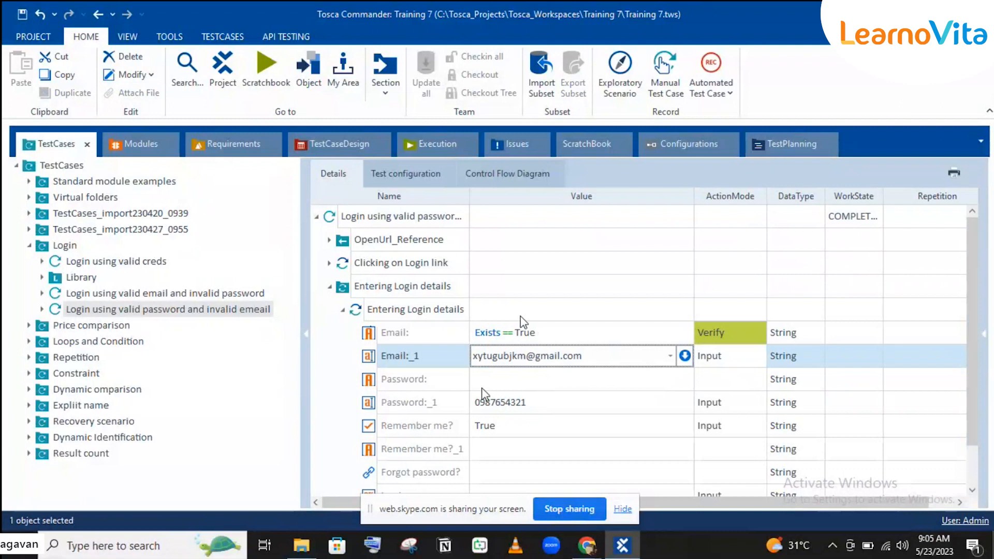
click(496, 406)
key(BackSpace)
click(496, 412)
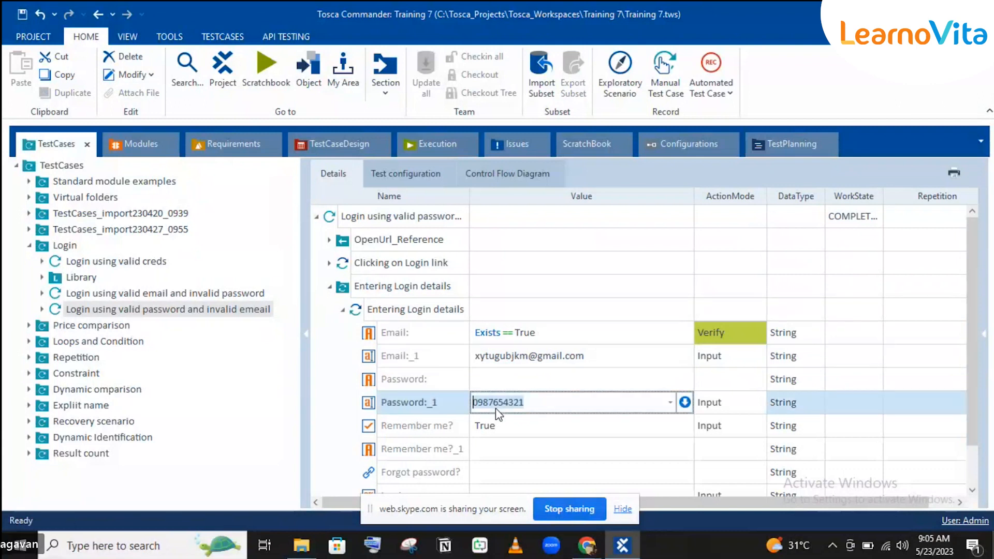
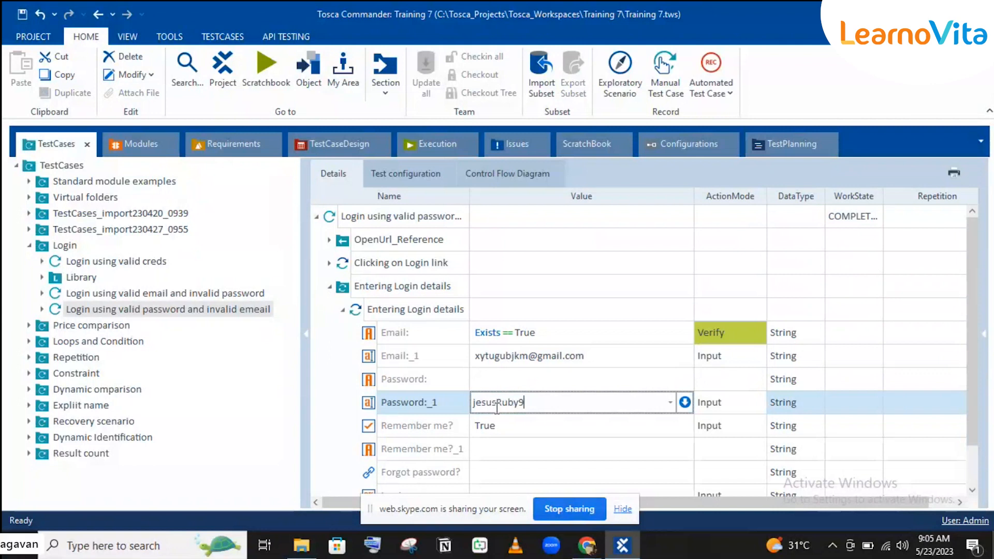
key(Return)
Resolve Entering Login details in 'Login using valid email and invalid password' and expand its Email and Password fields.
click(153, 296)
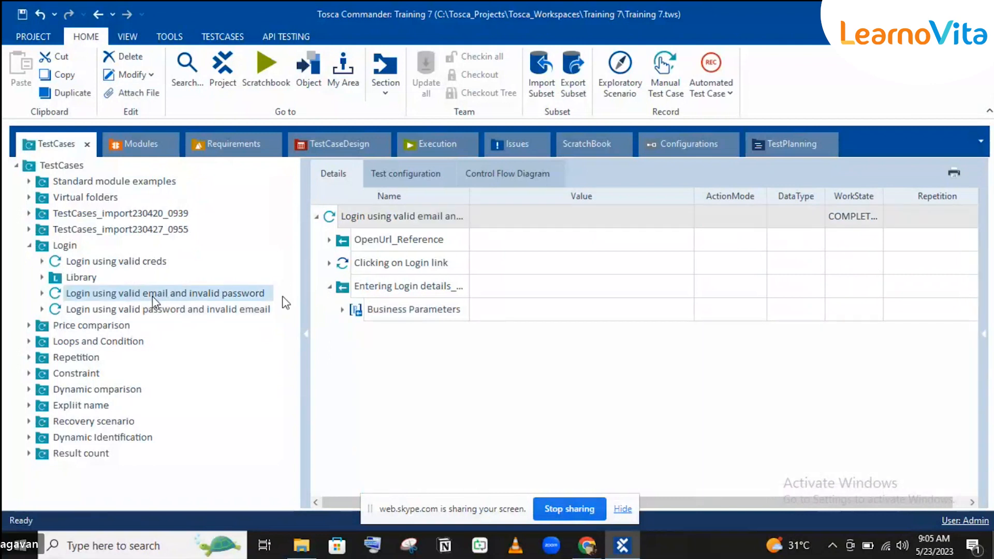
right_click(377, 296)
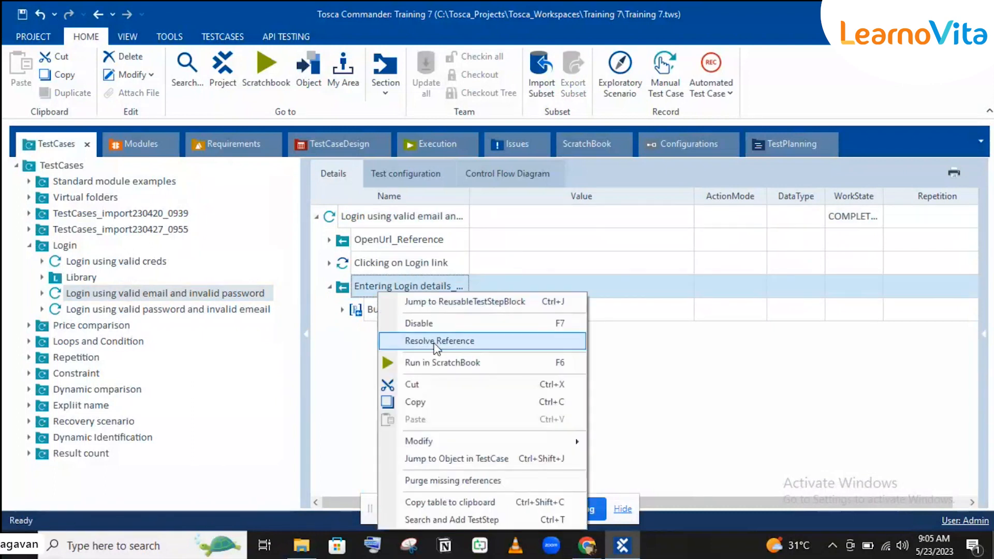
click(437, 340)
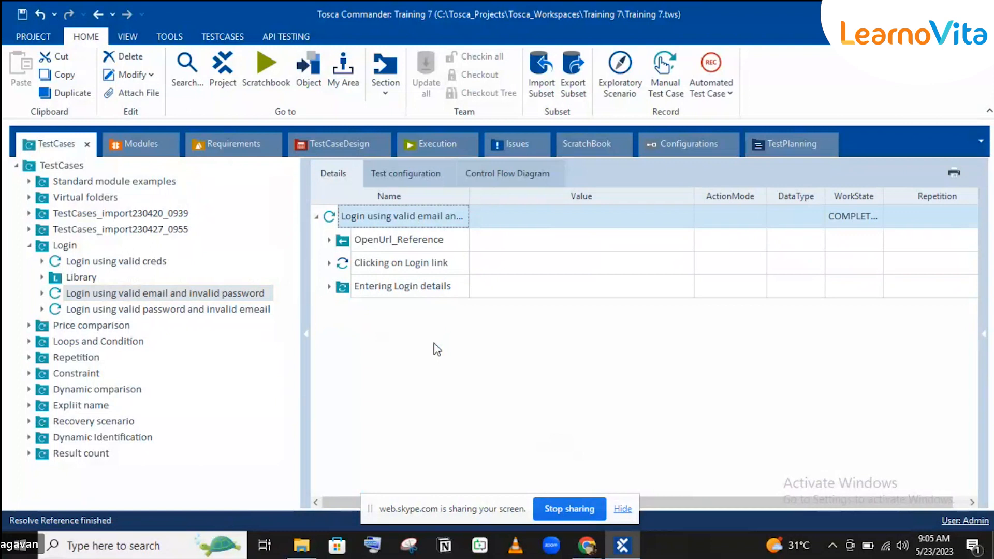
click(329, 287)
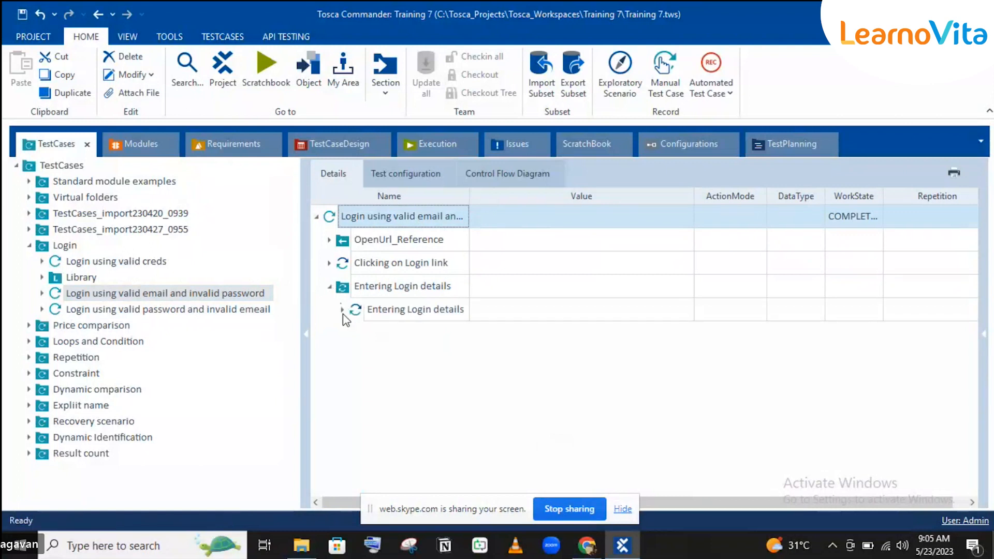
click(342, 309)
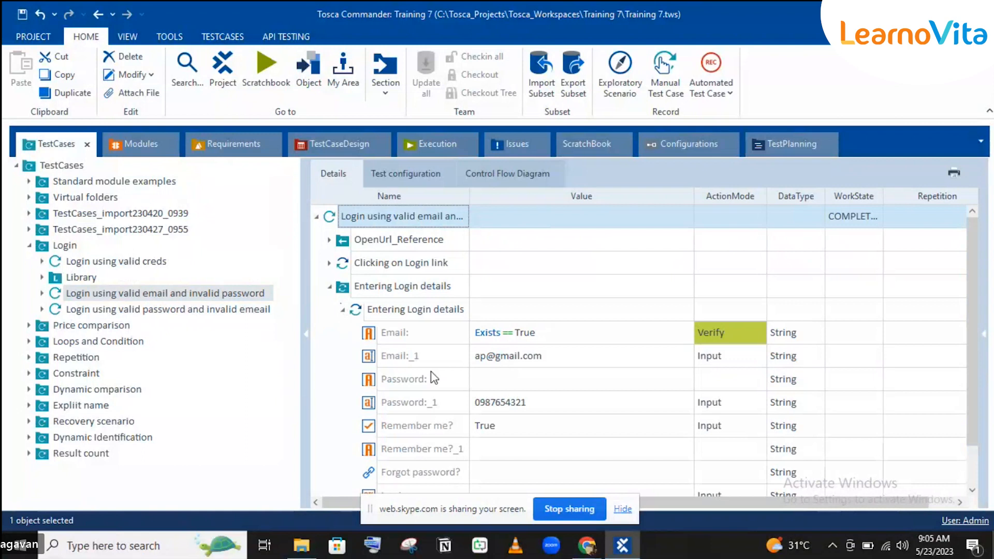
Set Email:_1 to a valid gmail address and append extra characters to Password:_1 to invalidate it.
click(485, 356)
click(484, 356)
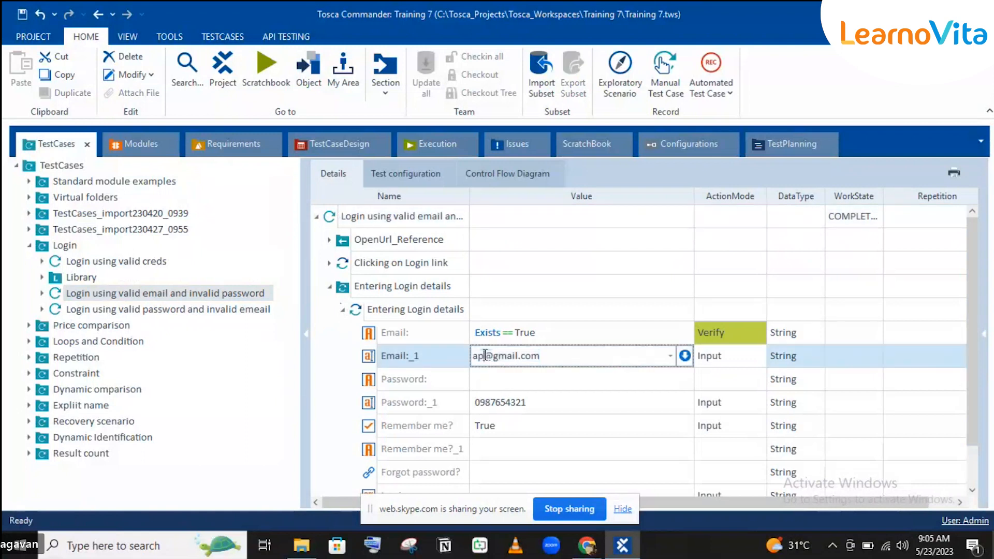
key(BackSpace)
key(BackSpace)
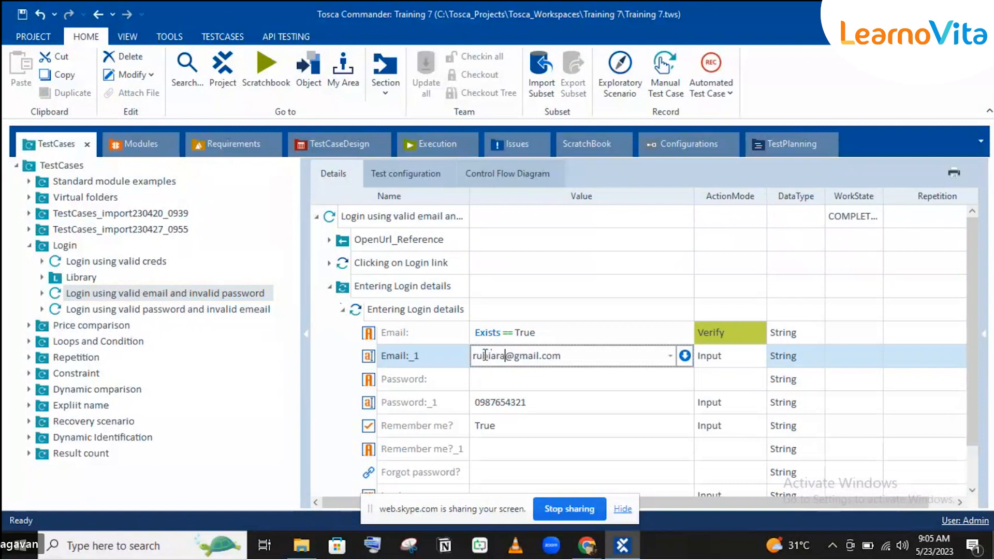
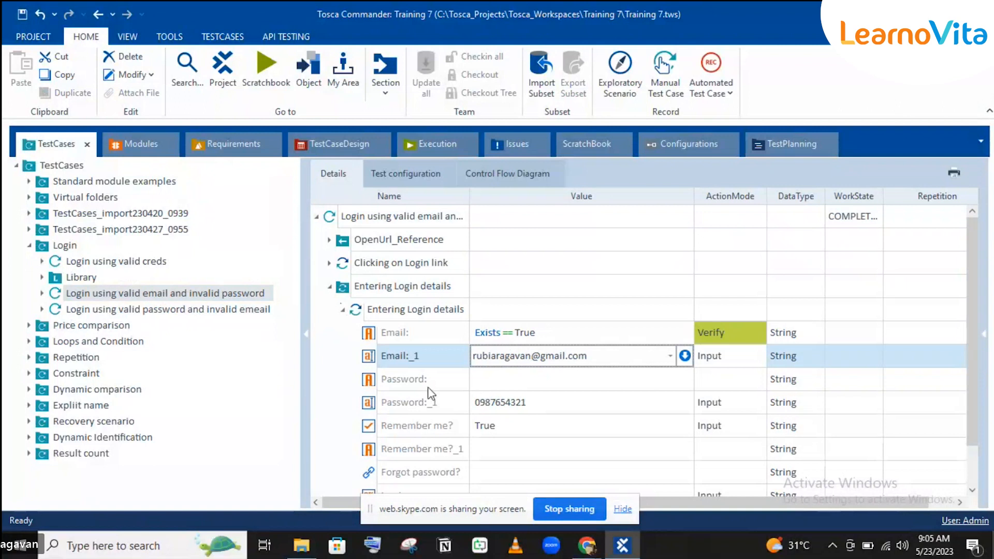
click(567, 401)
key(BackSpace)
click(567, 402)
click(569, 403)
text(dxcyhgj)
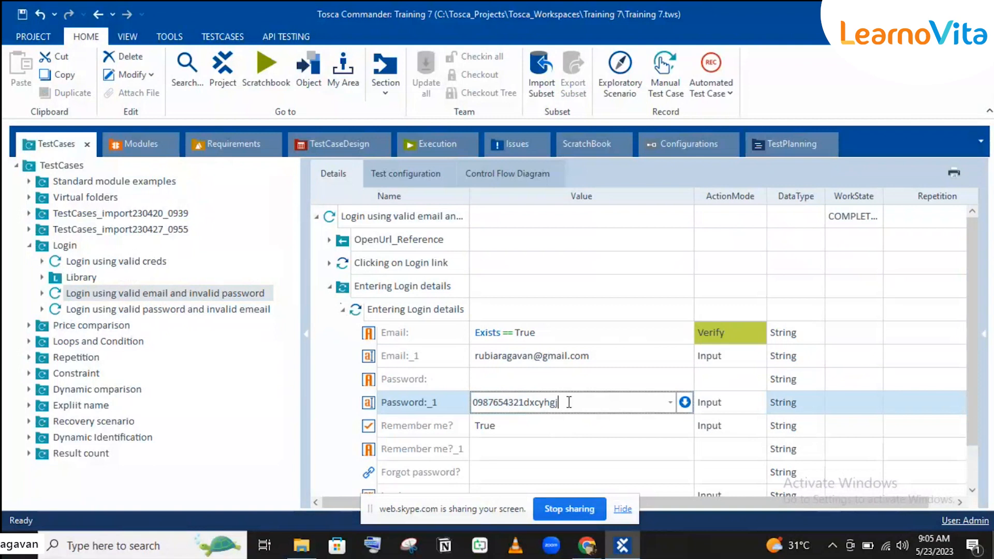
click(506, 349)
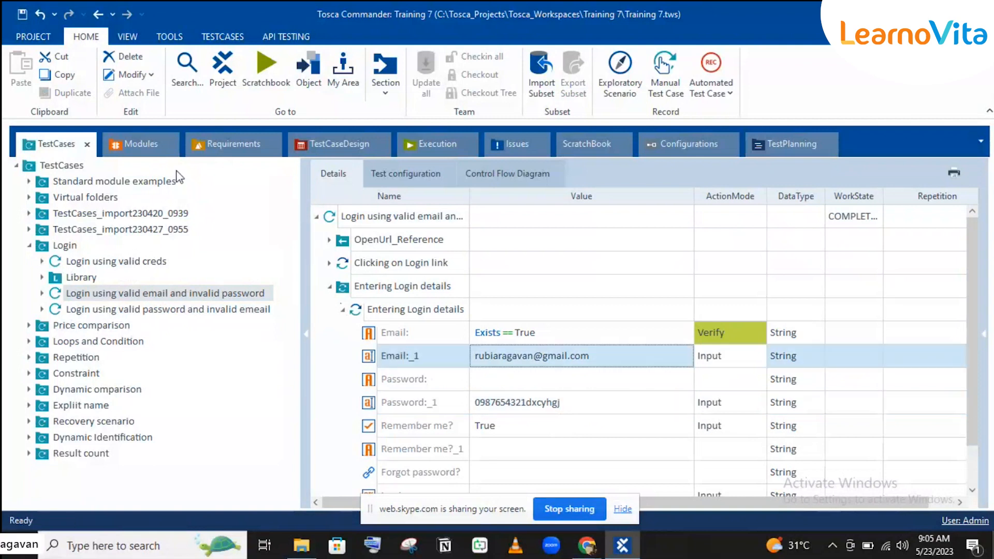
Browse Login using valid creds and the Library folder, then return to the invalid-password test case.
click(128, 262)
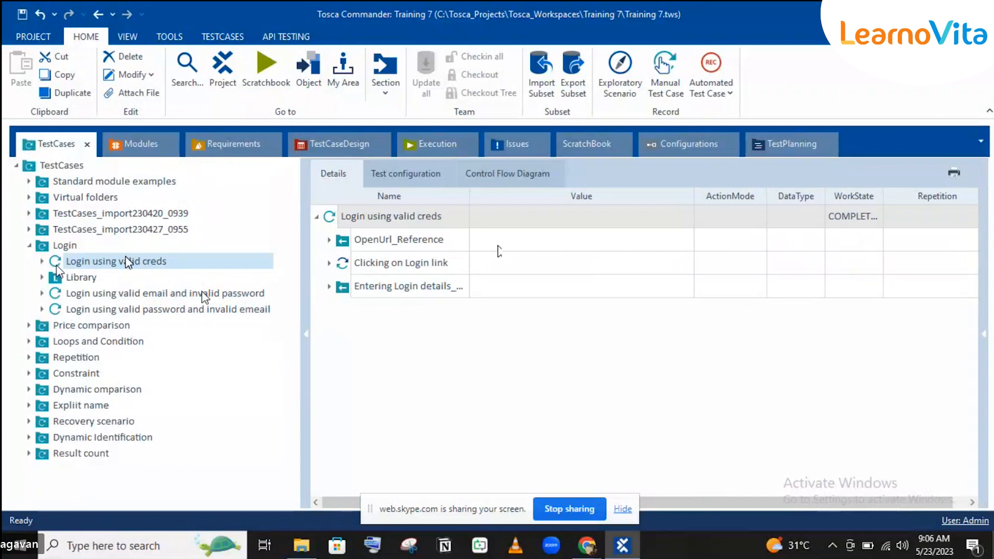
click(58, 277)
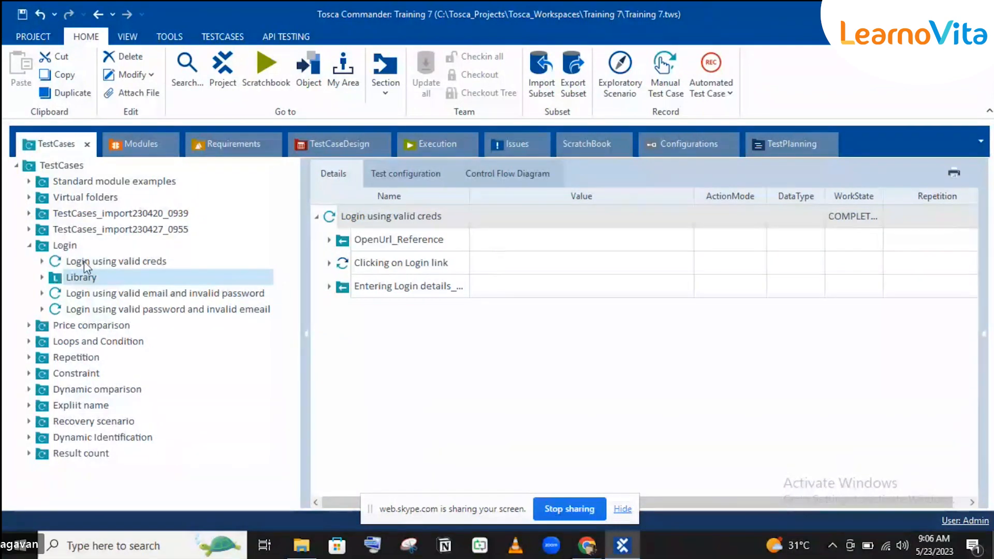
click(73, 261)
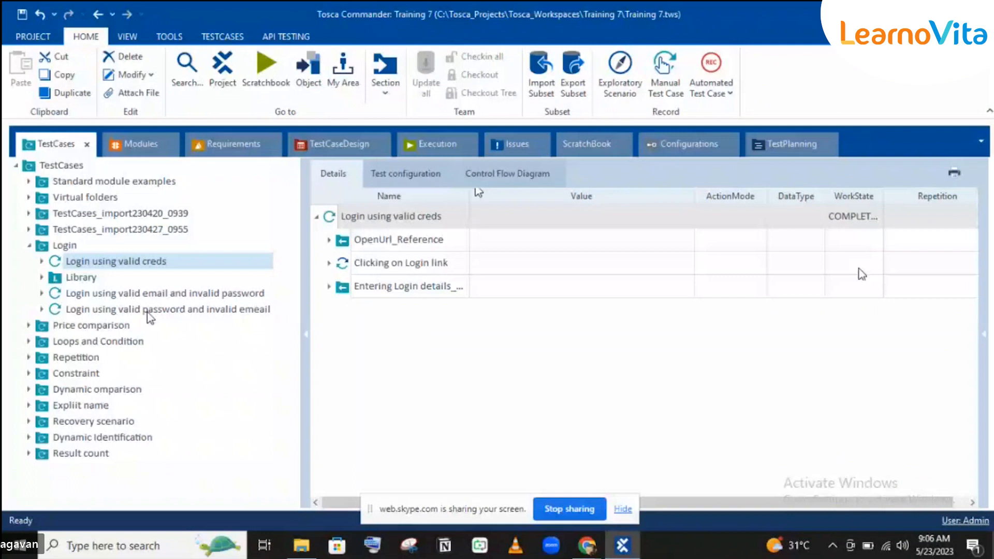
click(149, 294)
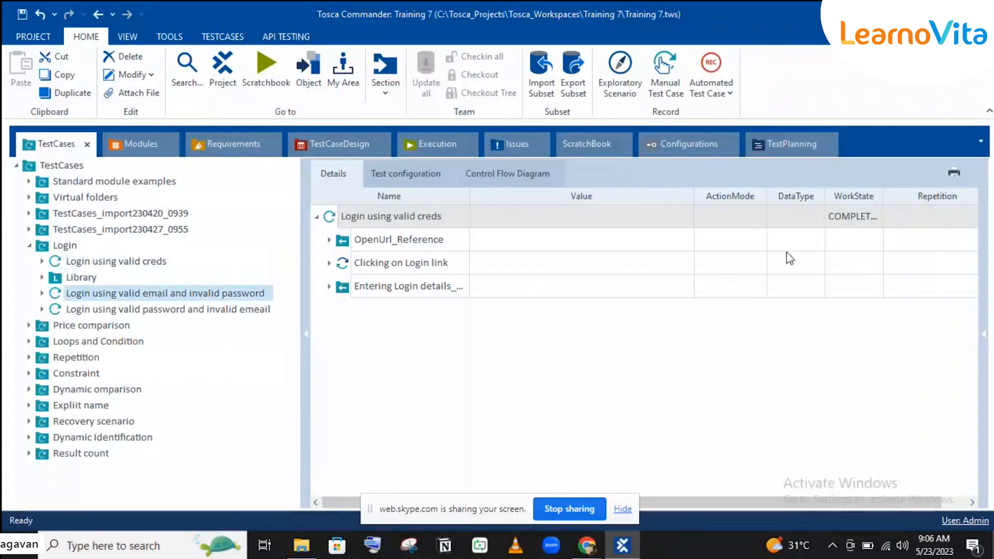
Set the valid-email/invalid-password test case's WorkState to IN_WORK.
click(848, 213)
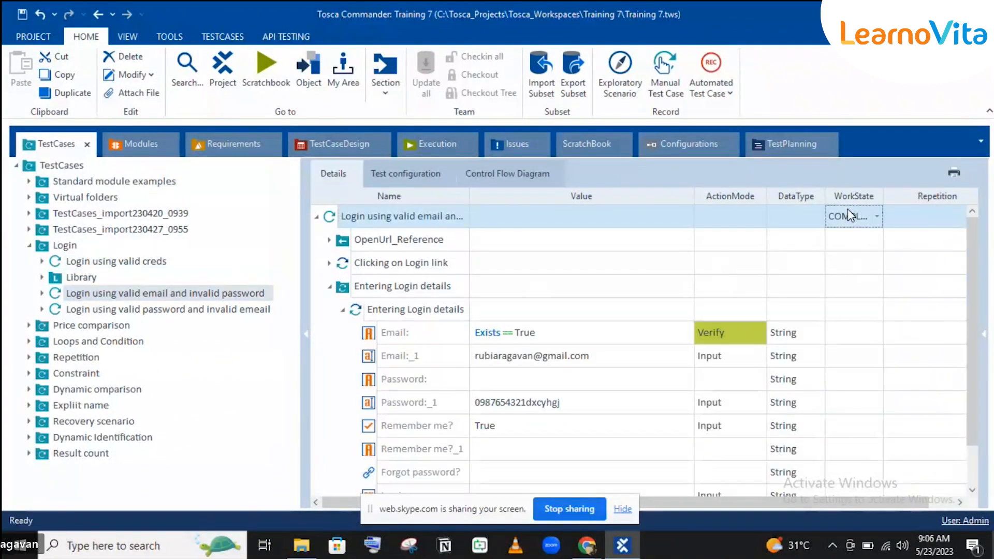
click(852, 214)
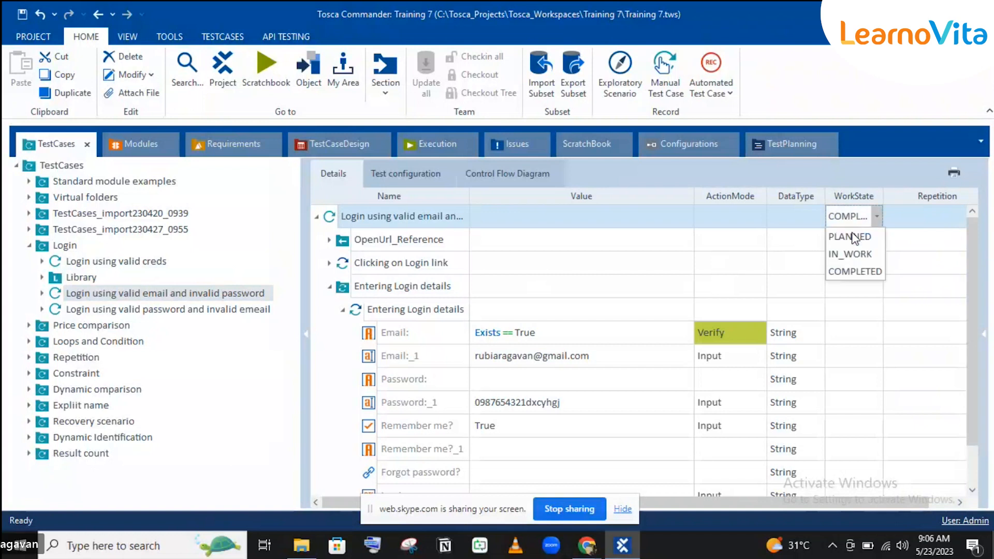
click(850, 249)
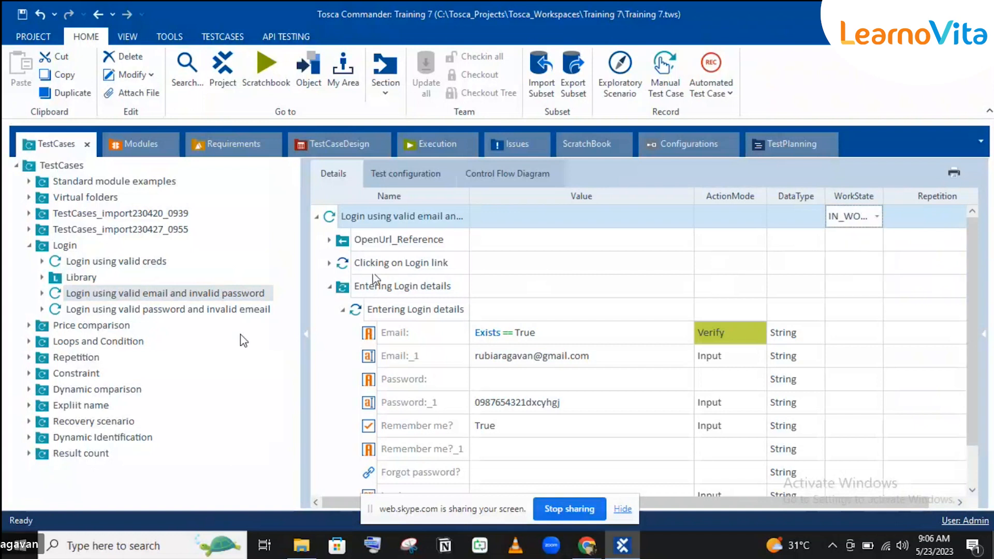
Set the valid-password/invalid-emeail test case's WorkState to PLANNED.
click(235, 309)
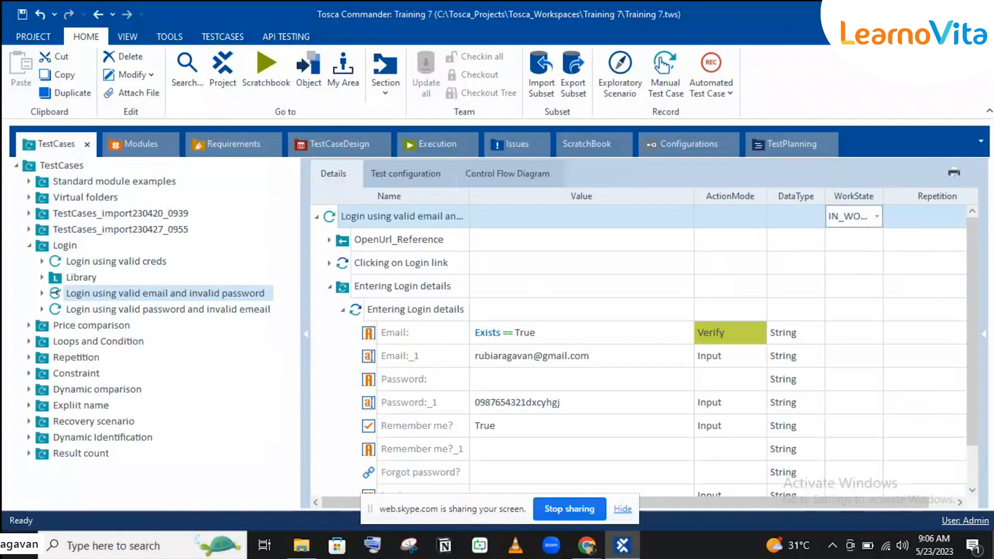
click(846, 227)
click(847, 223)
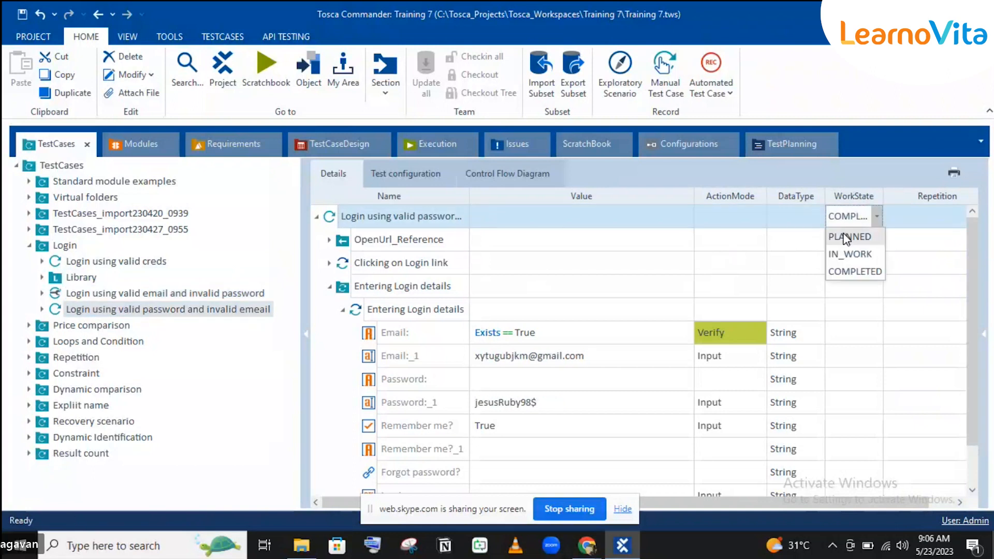
click(846, 237)
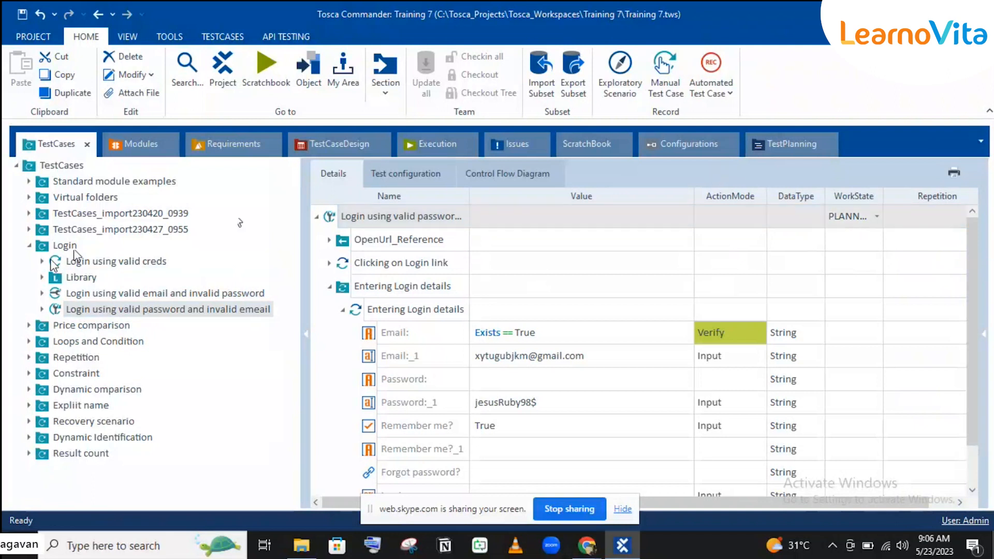
Drag the invalid-password and invalid-emeail test cases onto their matching Login requirements.
drag(55, 260, 180, 211)
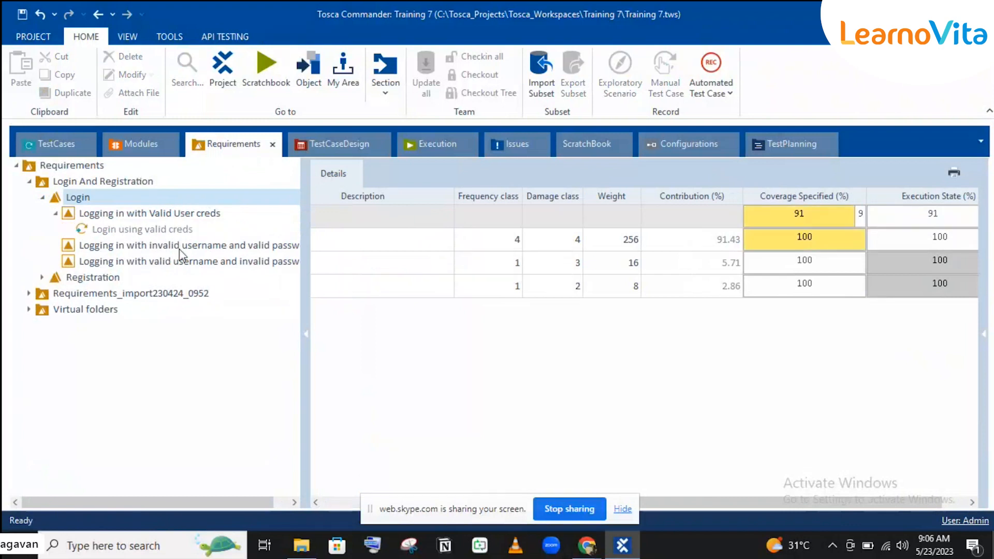
click(52, 145)
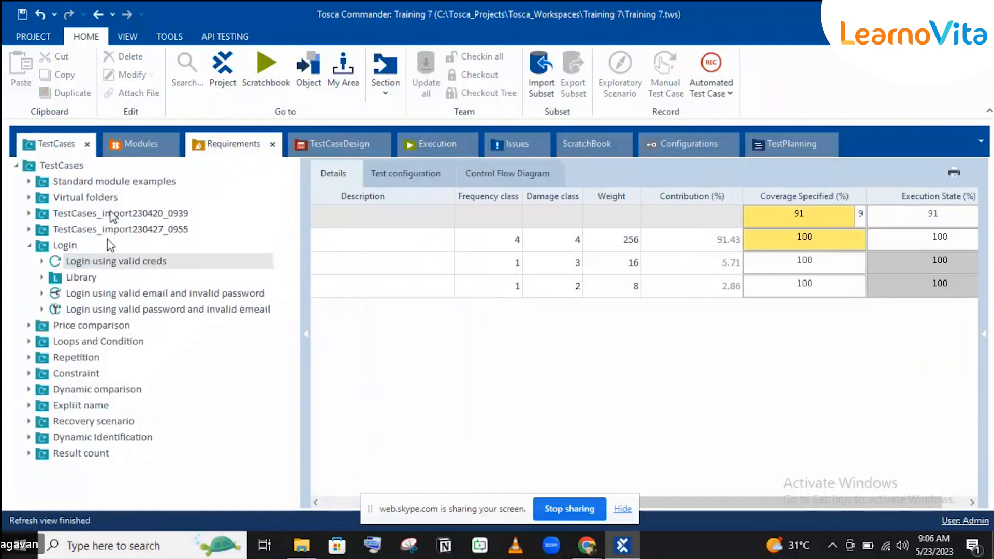
drag(58, 292, 186, 257)
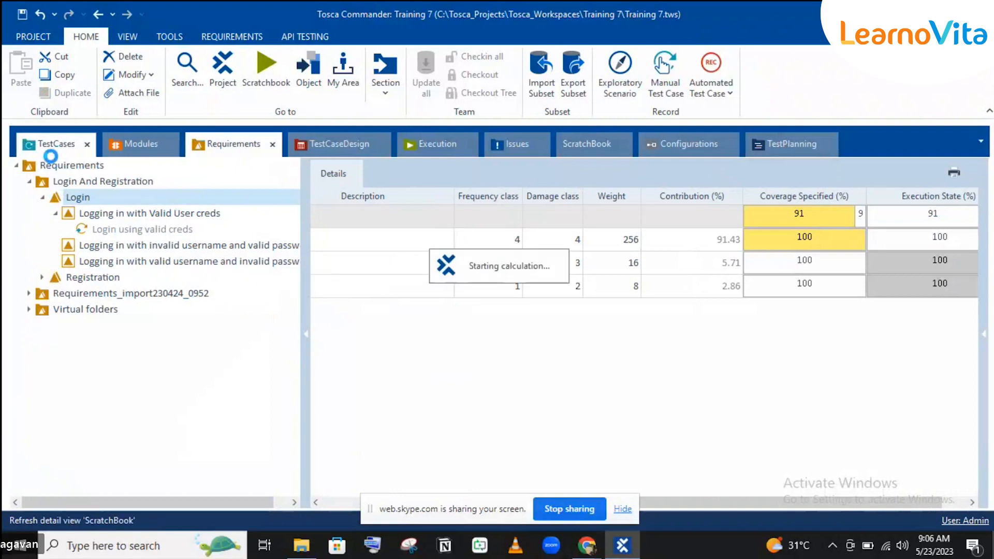
click(50, 150)
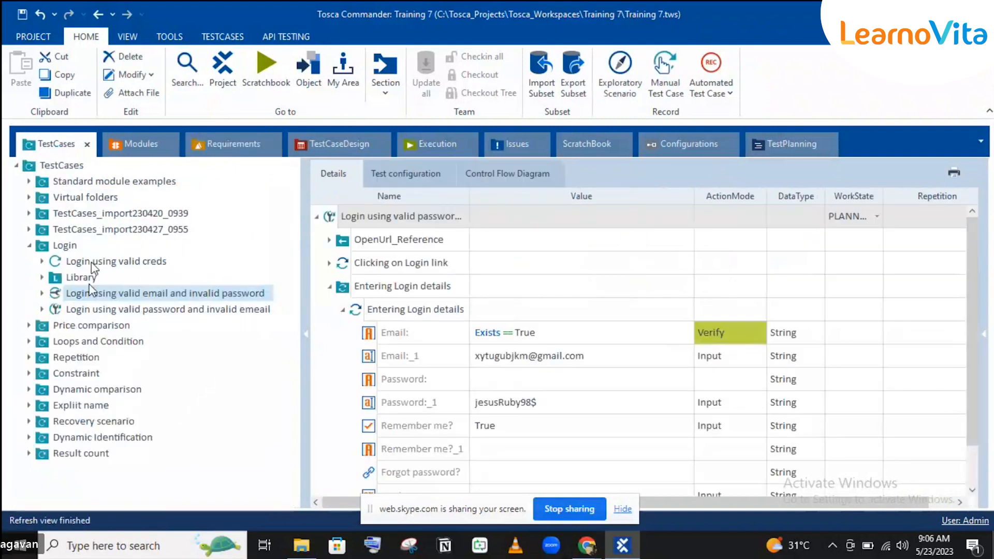
click(61, 310)
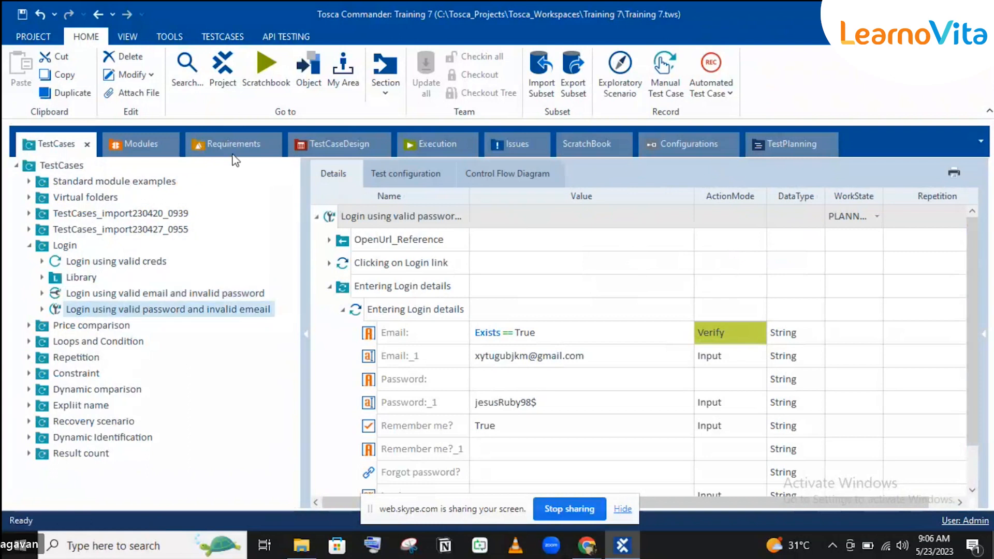
drag(73, 309, 111, 247)
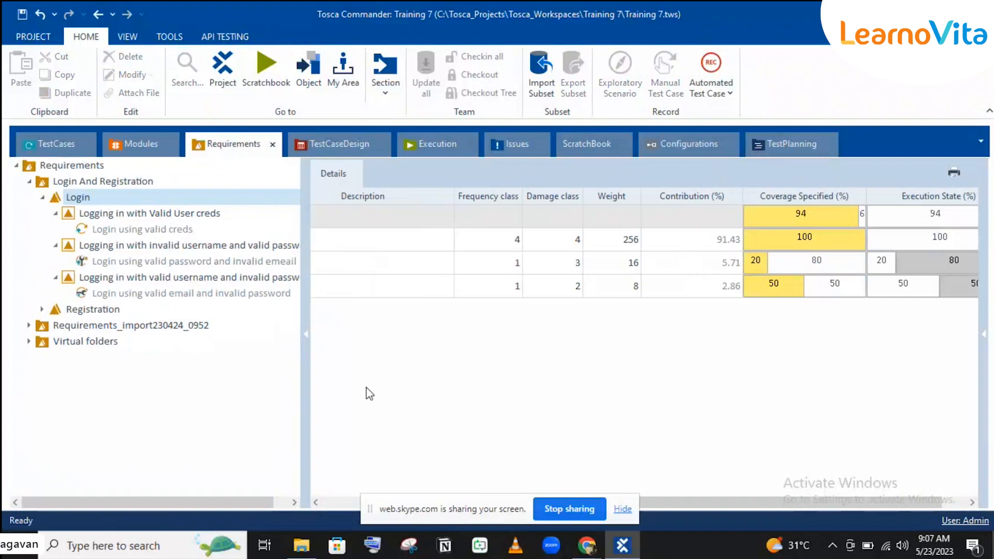
Inspect each login requirement's coverage, then the Login group at 94%: valid creds 100%, invalid password 50%.
click(162, 216)
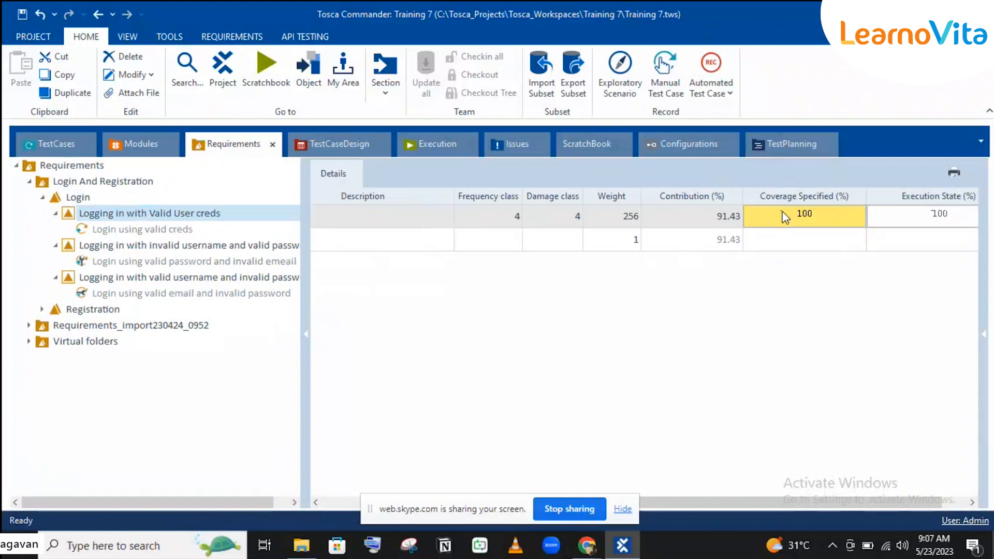
mouse_move(785, 217)
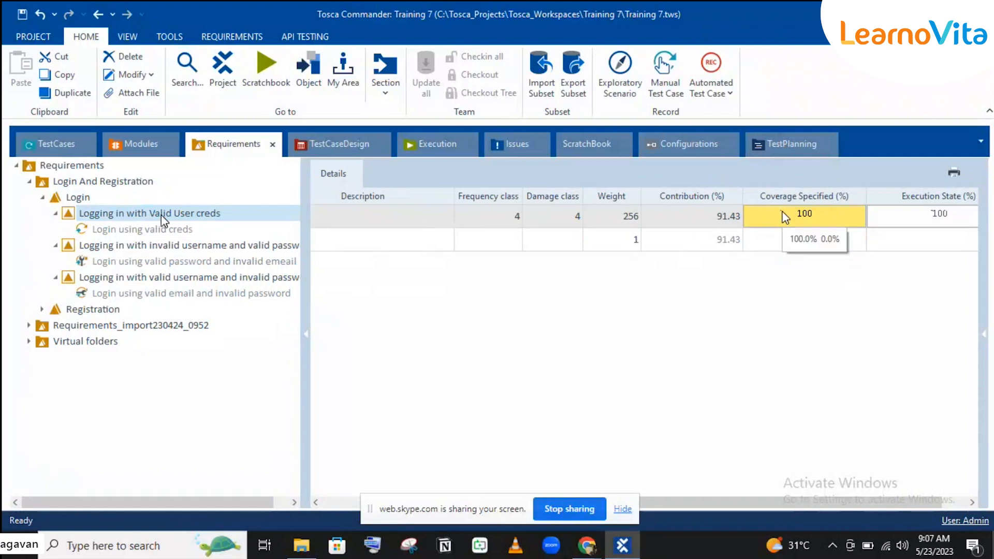
click(117, 245)
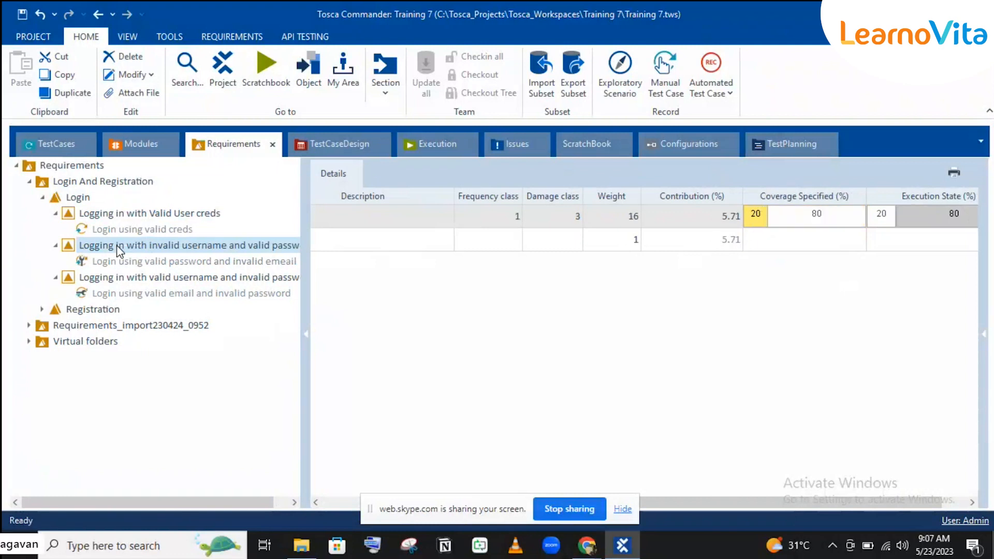
mouse_move(755, 223)
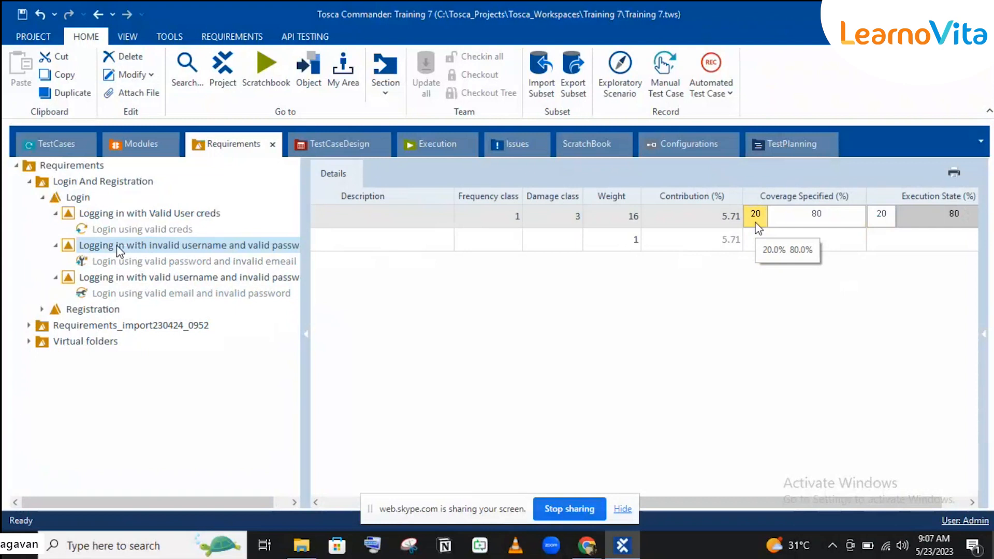
click(192, 284)
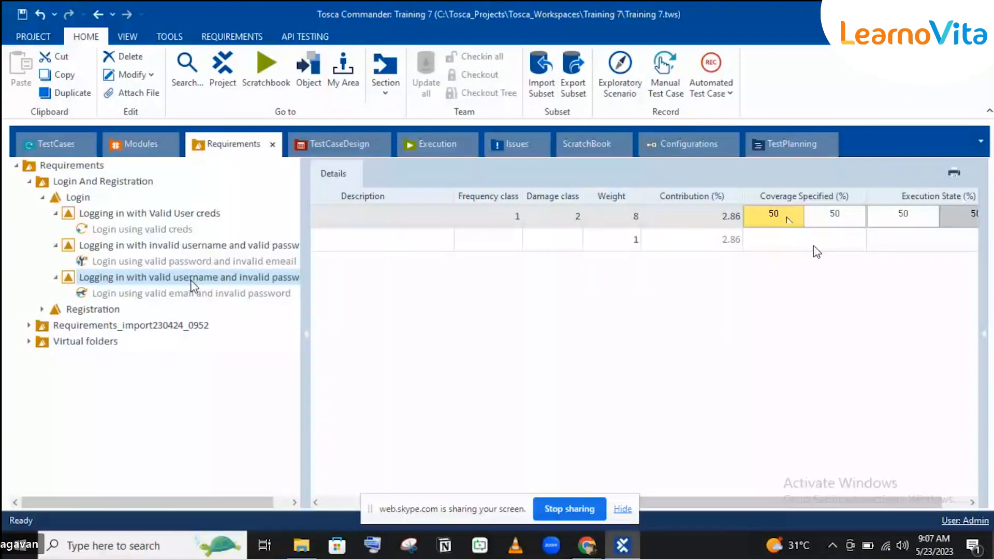
click(65, 201)
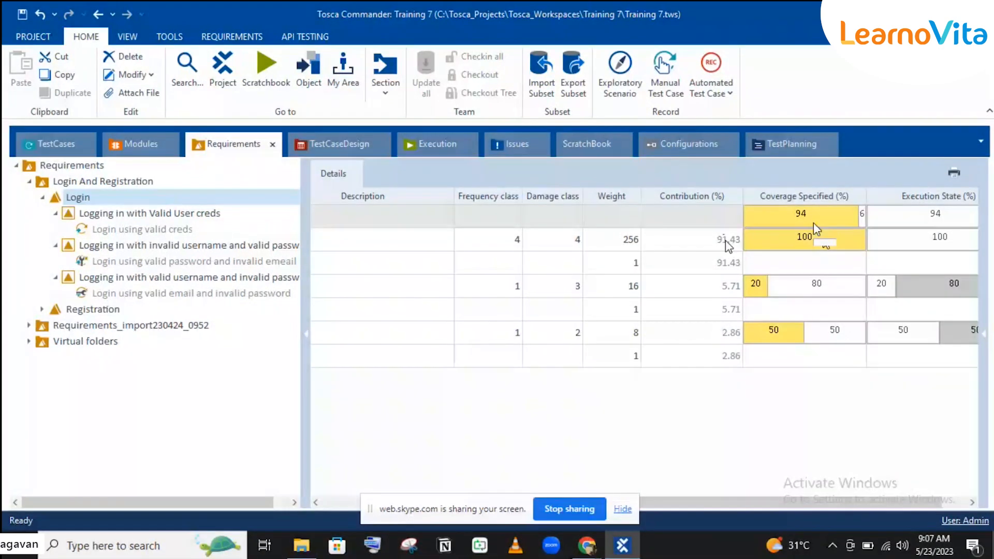
mouse_move(756, 243)
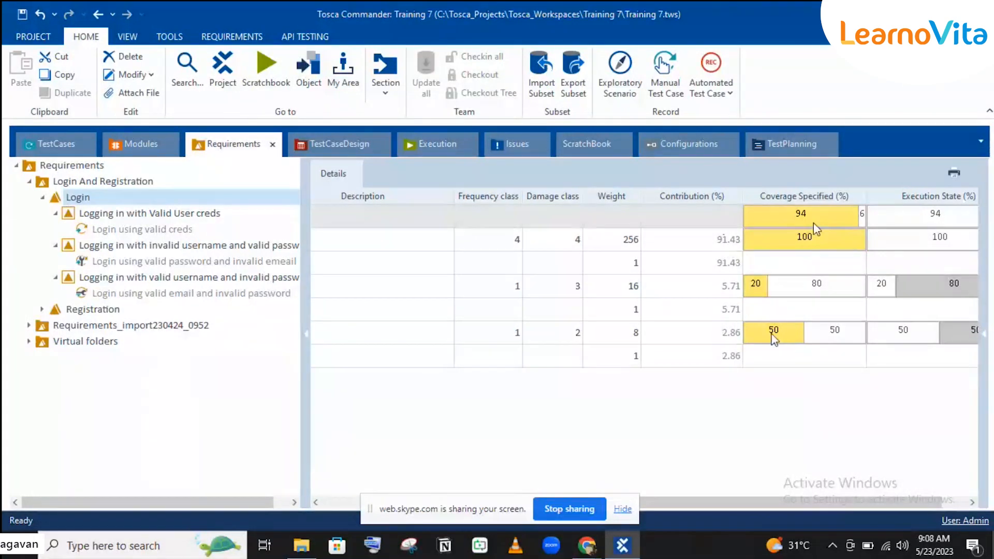
mouse_move(787, 342)
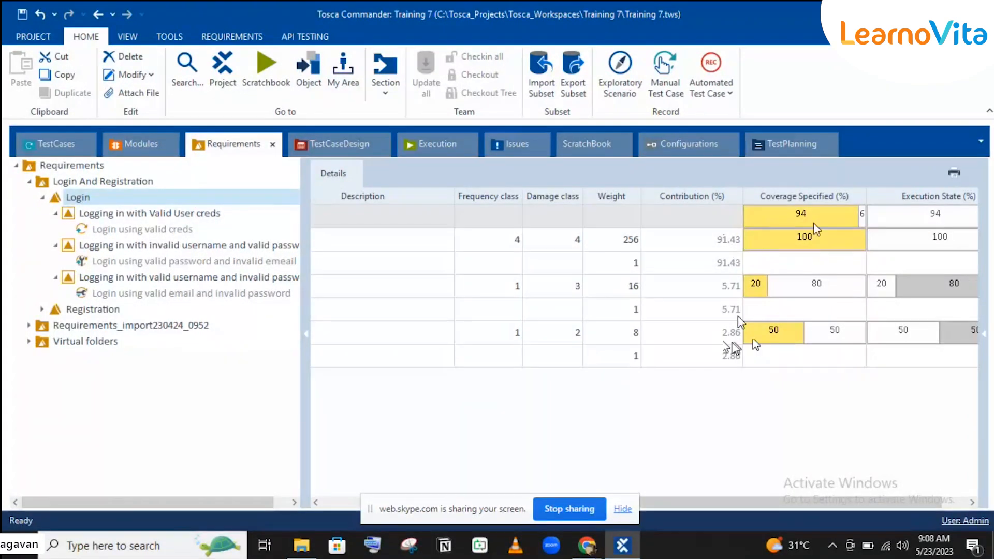
Highlight the 91.43% and 5.71% contribution rows and the Login total at 94% coverage.
click(716, 264)
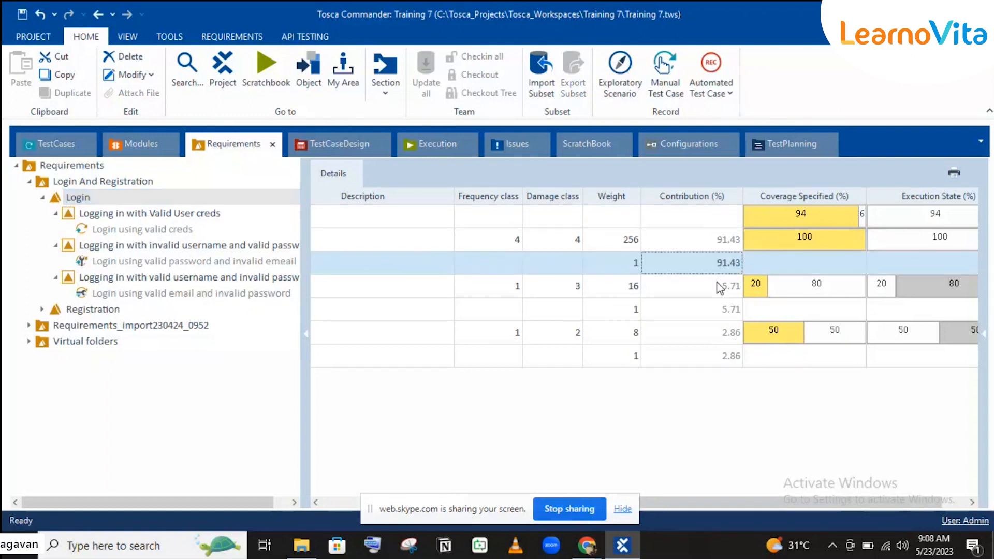
click(719, 286)
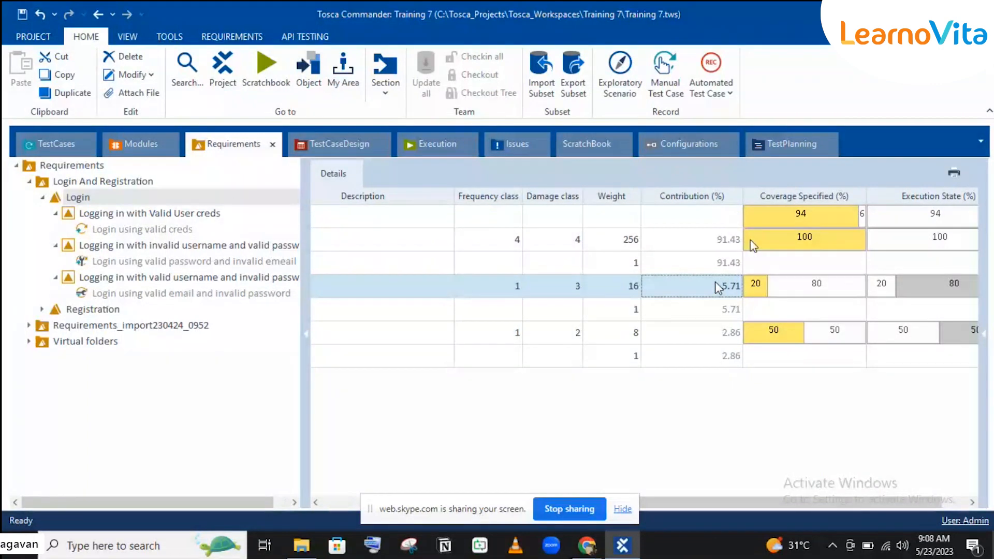
click(824, 221)
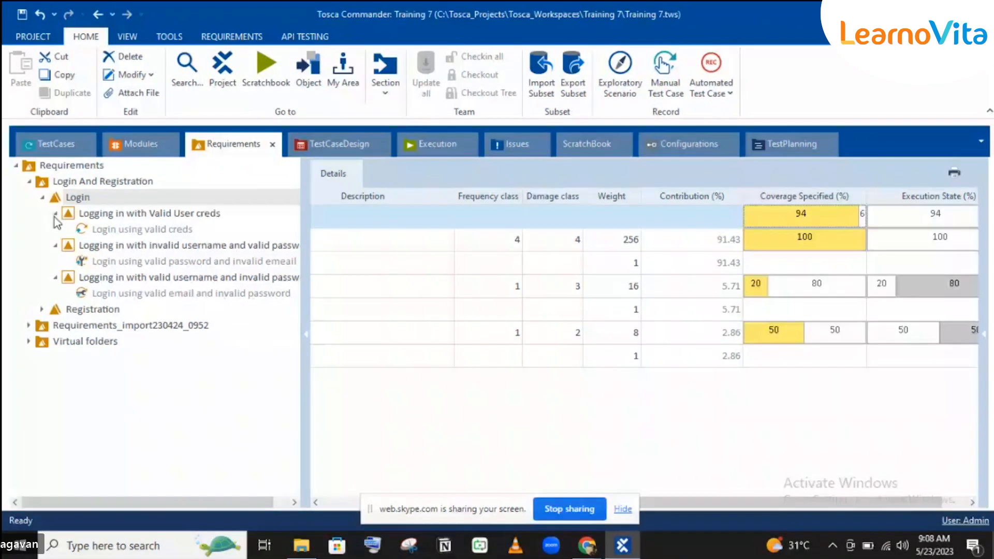
Collapse the three login requirement nodes and return to the TestCases section.
click(77, 198)
click(55, 213)
click(55, 229)
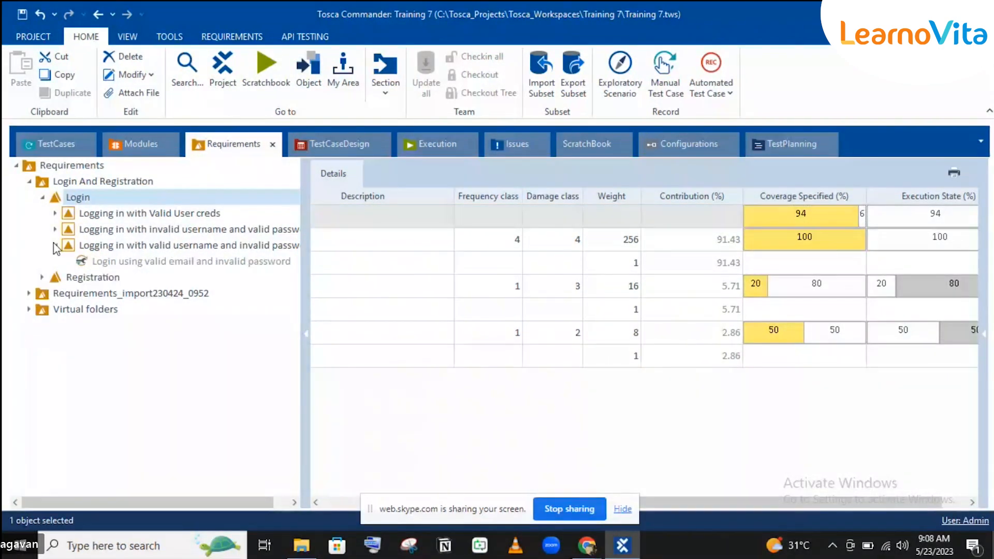
click(55, 246)
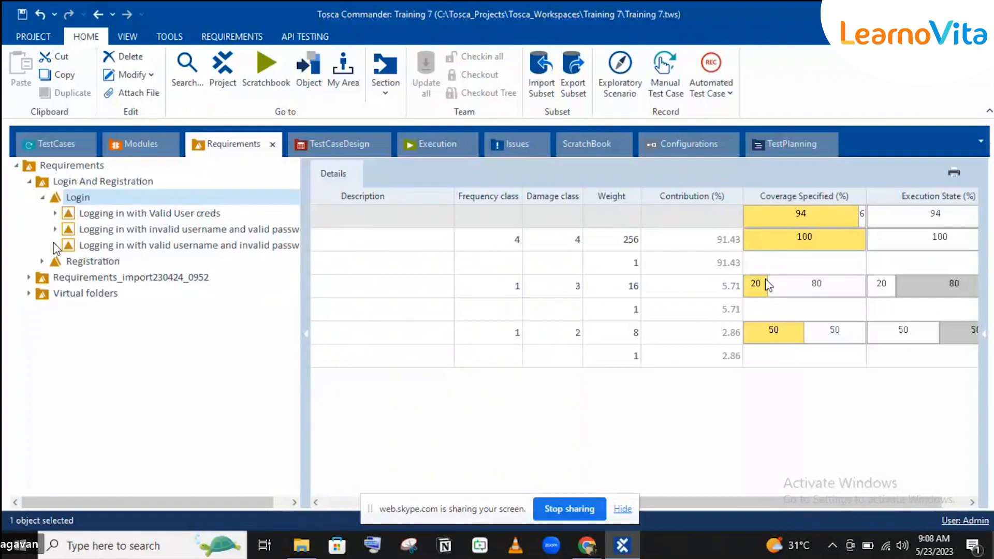
click(106, 214)
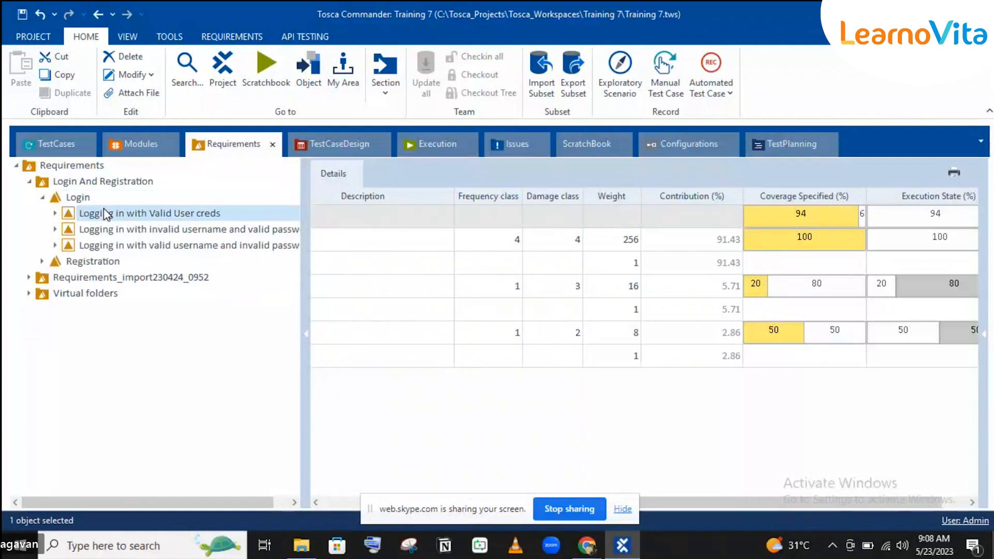
click(101, 199)
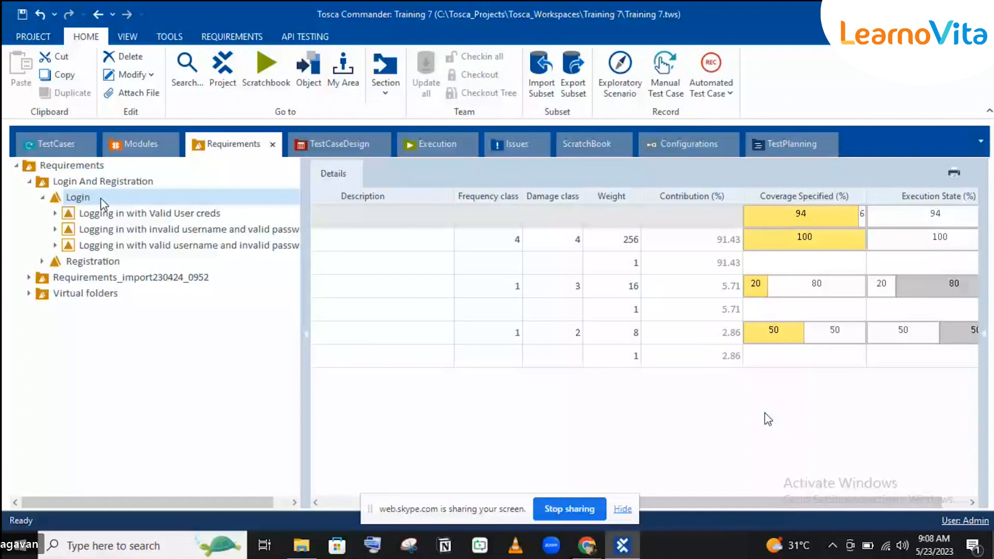
click(42, 143)
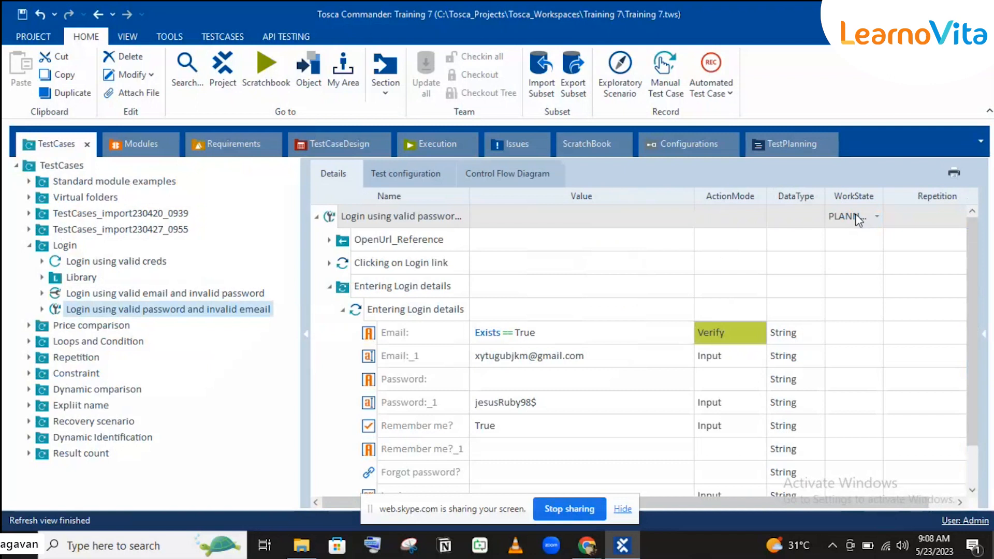
Check the test case's WorkState options without changing them, then return to the Requirements section.
click(855, 219)
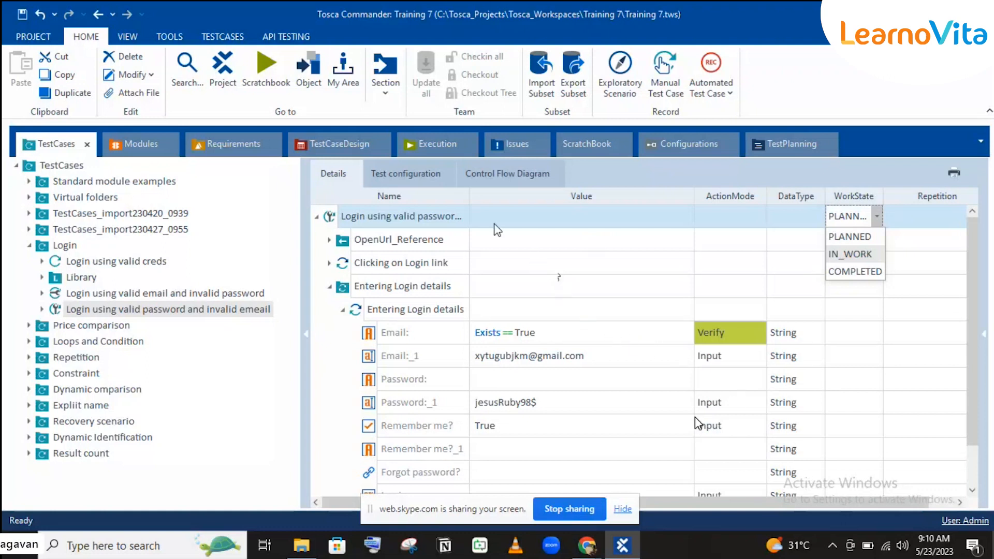
click(239, 150)
click(241, 149)
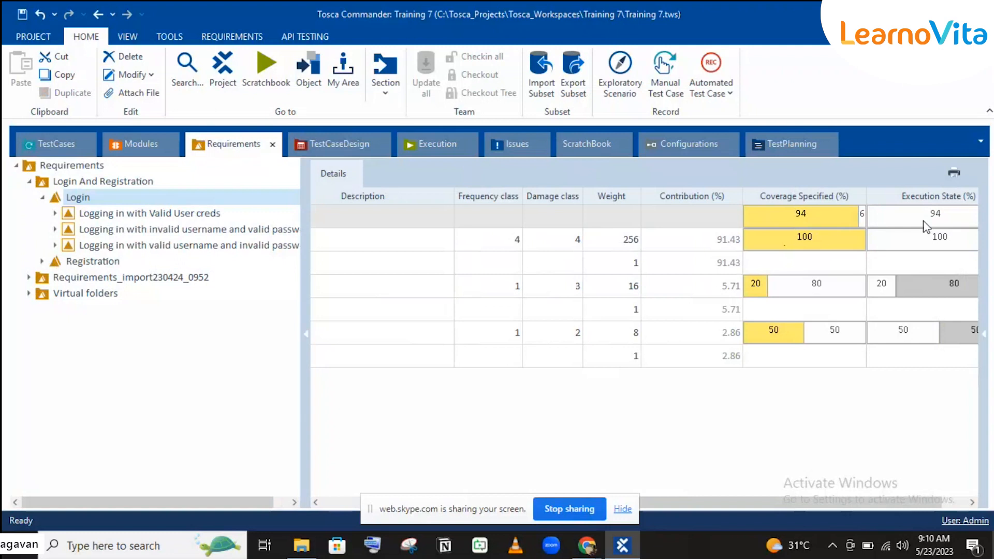
Read the Execution State values, then switch to the Execution section.
mouse_move(923, 222)
click(438, 155)
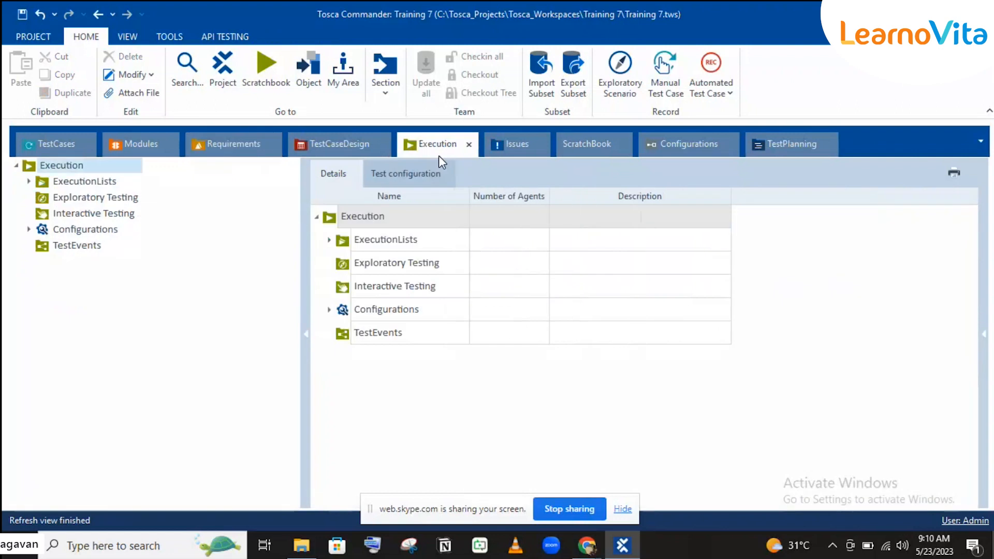
Create a new ExecutionList from the Login test case folder and expand its three test cases.
click(58, 146)
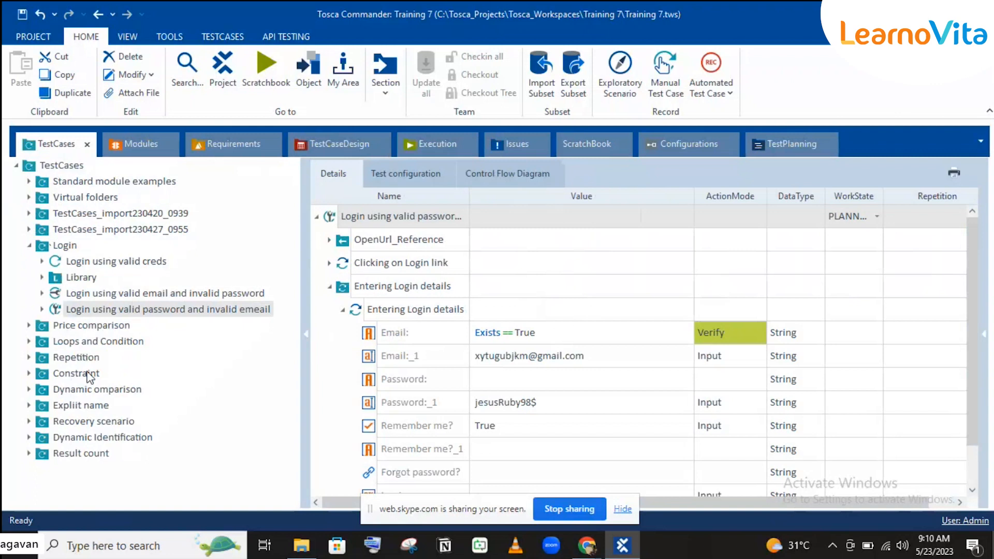
click(65, 246)
drag(65, 245, 85, 180)
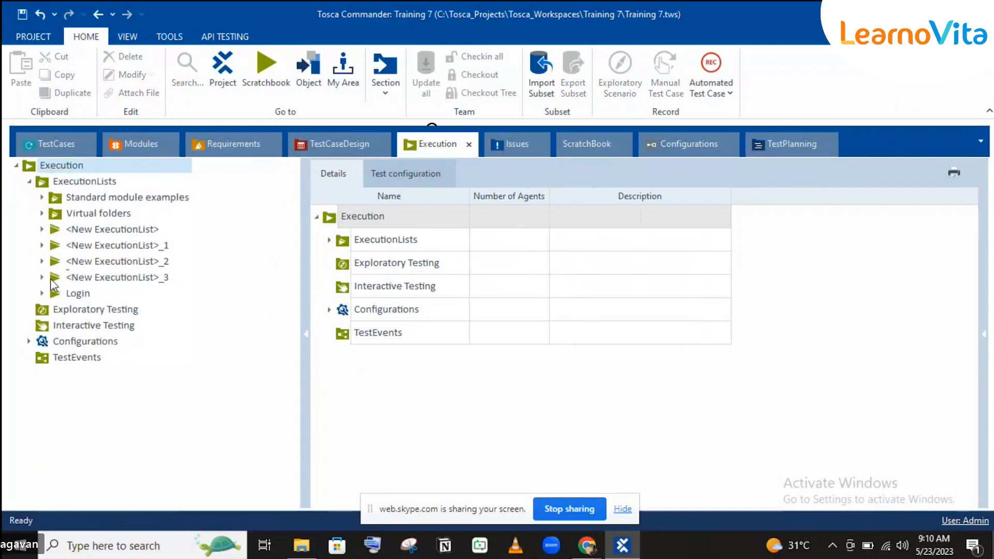
click(119, 264)
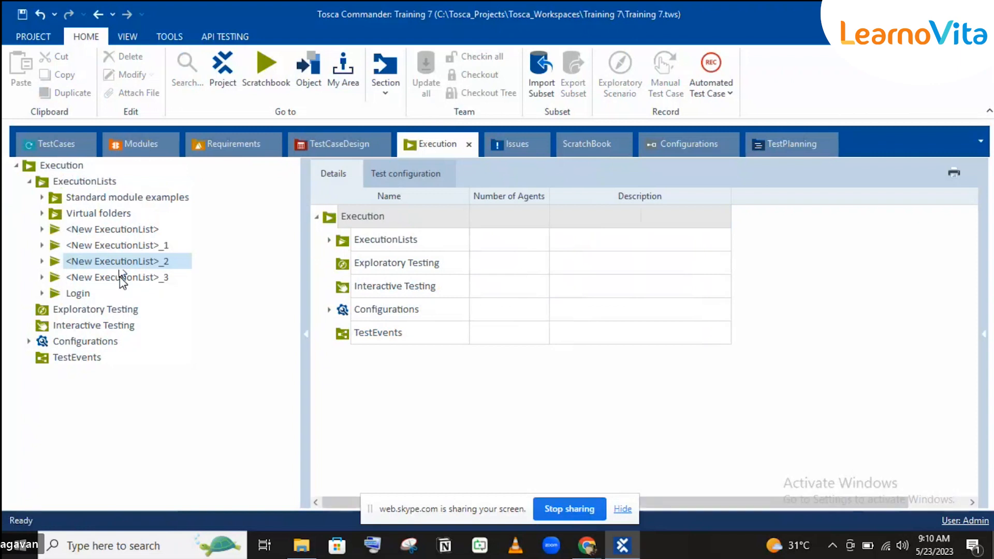
click(120, 278)
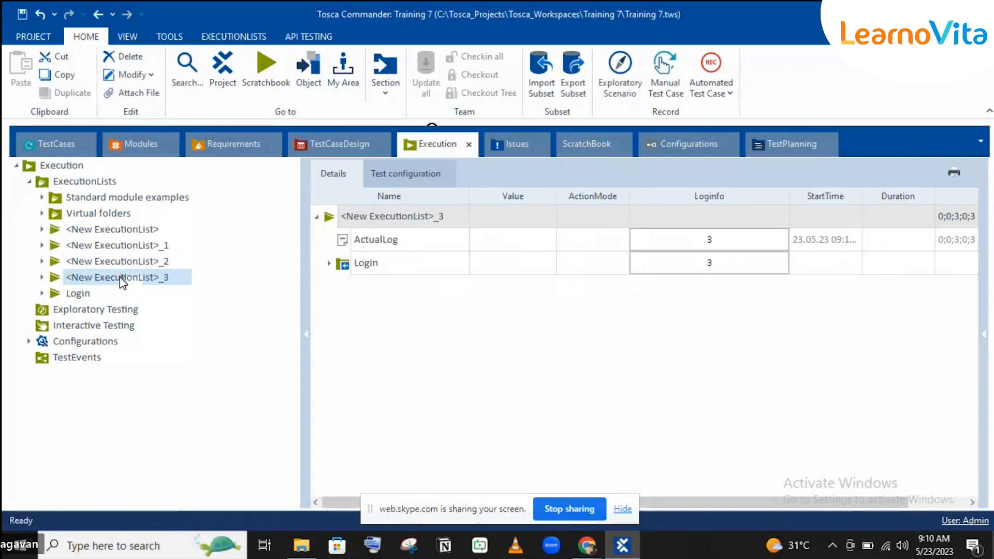
click(327, 263)
click(328, 264)
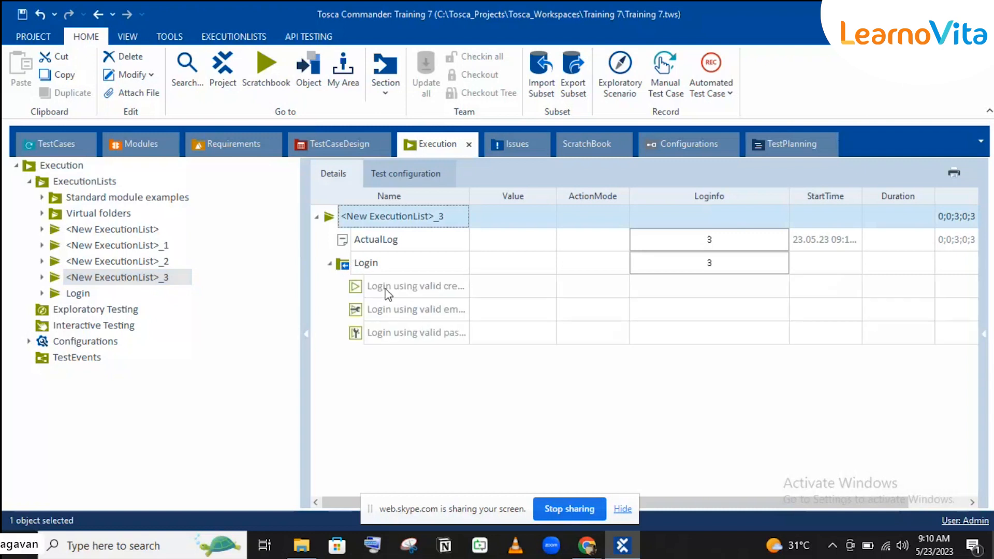
Rename the new ExecutionList to Login-Req and link it to the Login requirement.
click(370, 219)
key(ctrl+a)
text(Login-Re)
key(BackSpace)
text(e)
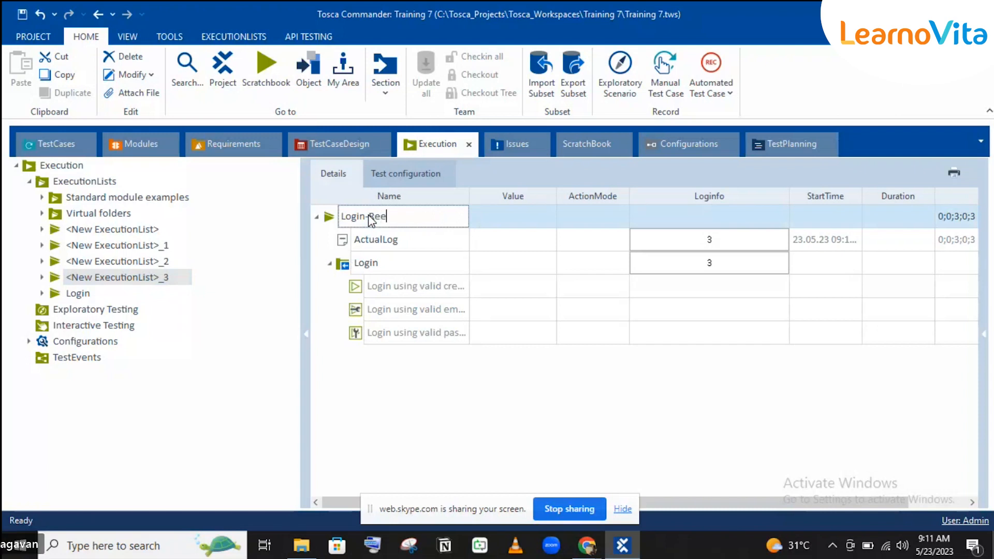
key(BackSpace)
text(q)
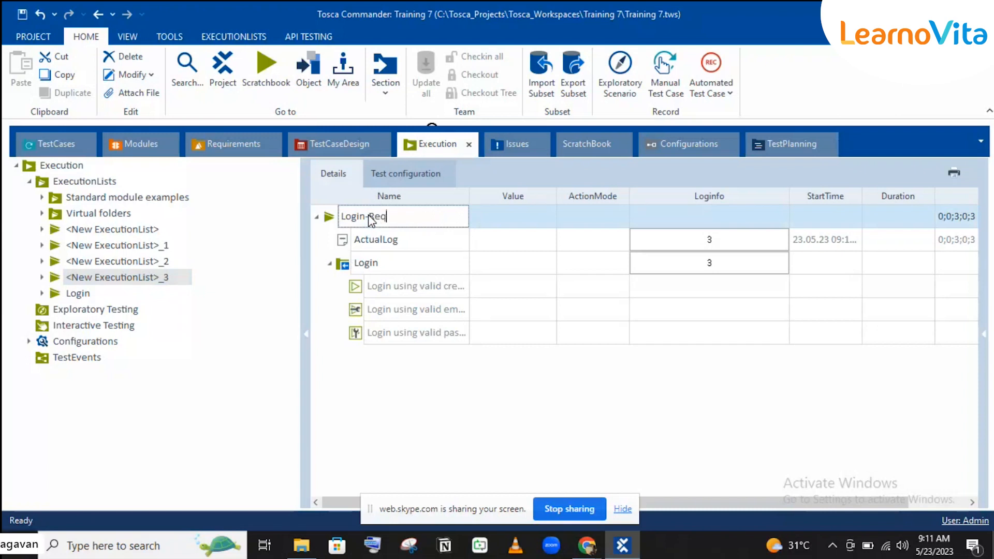
key(Return)
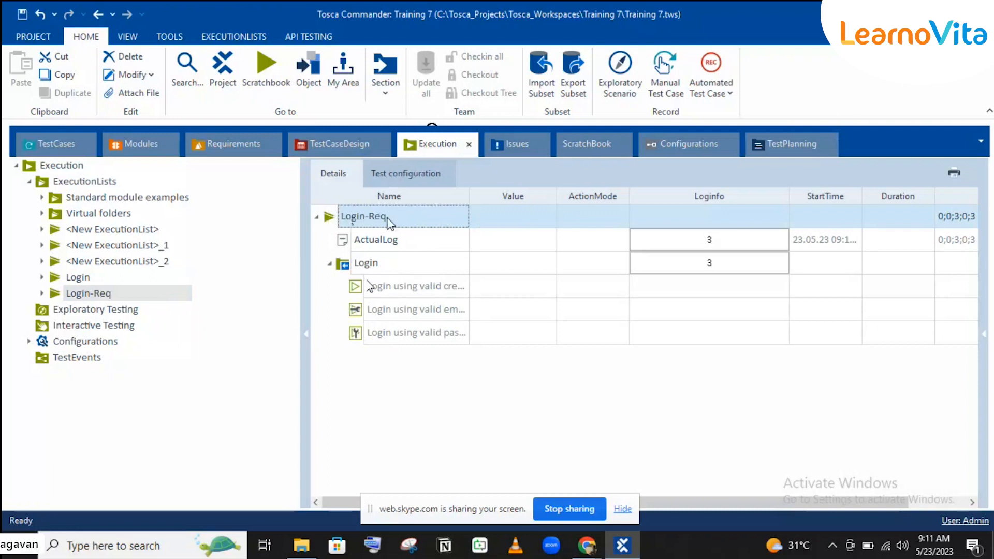
drag(393, 219, 109, 196)
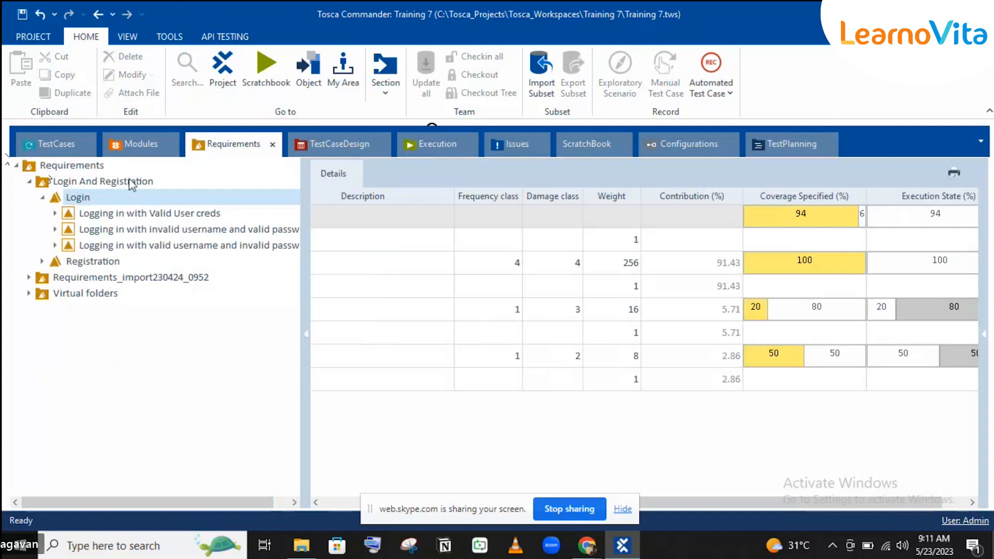
Collapse 'Logging in with Valid User creds' and scroll to the Coverage Specified and Execution State columns.
click(458, 142)
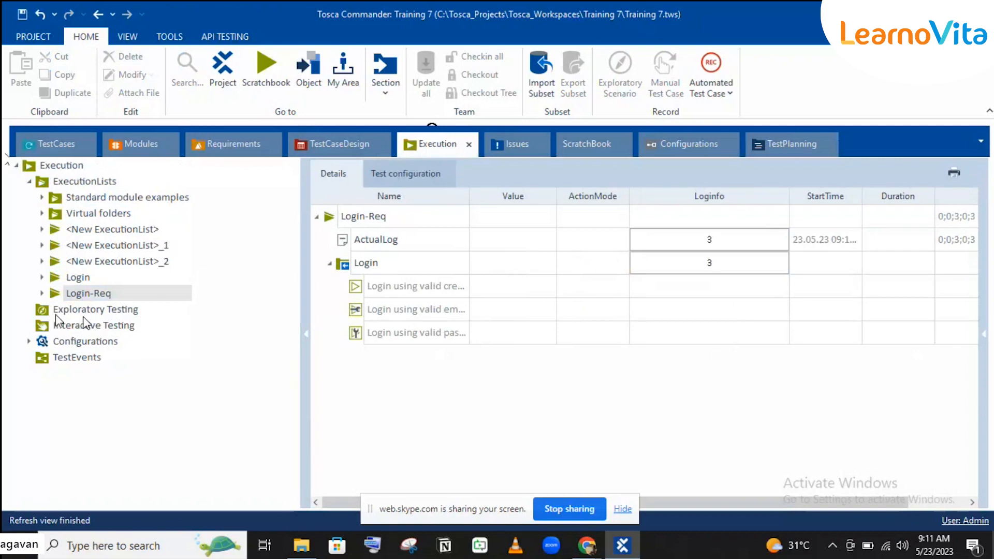
click(228, 153)
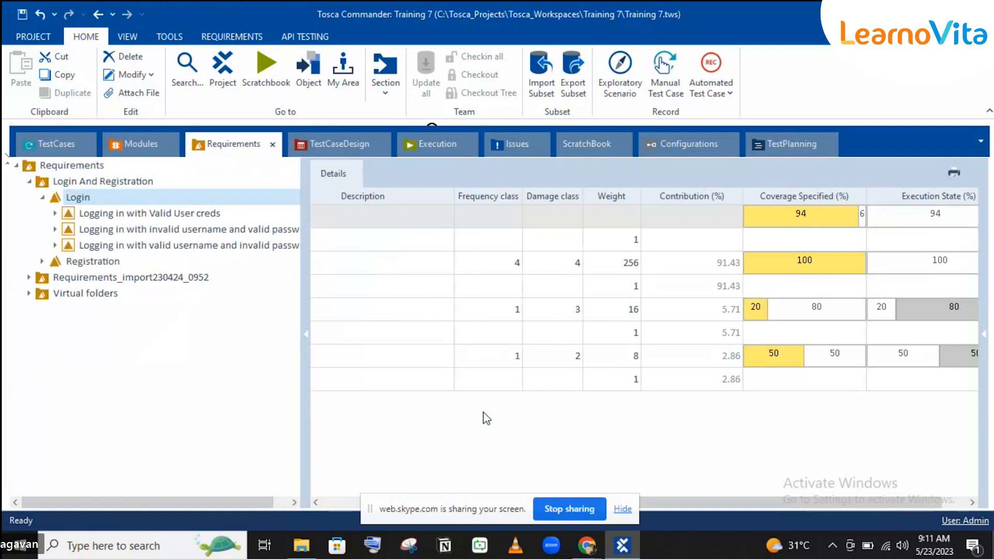
click(330, 505)
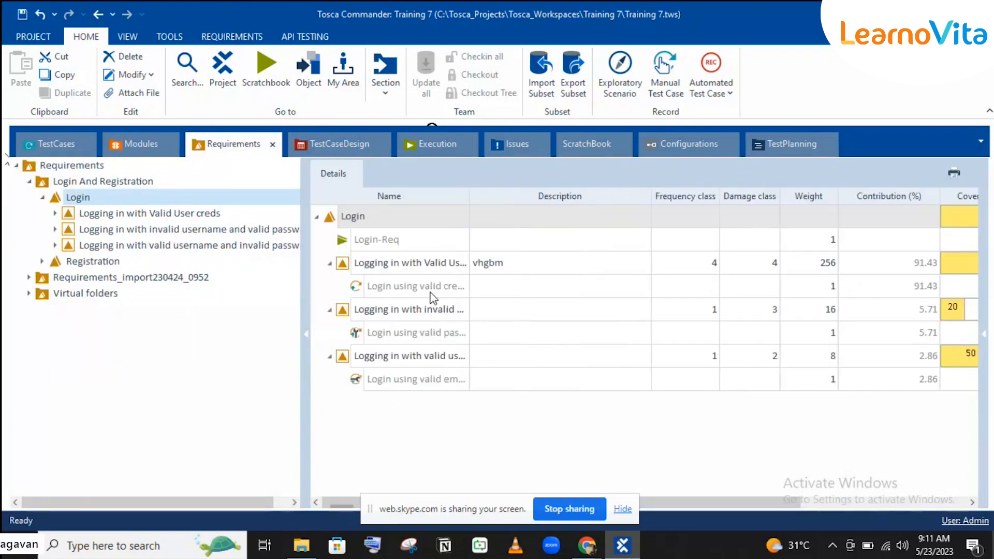
click(454, 242)
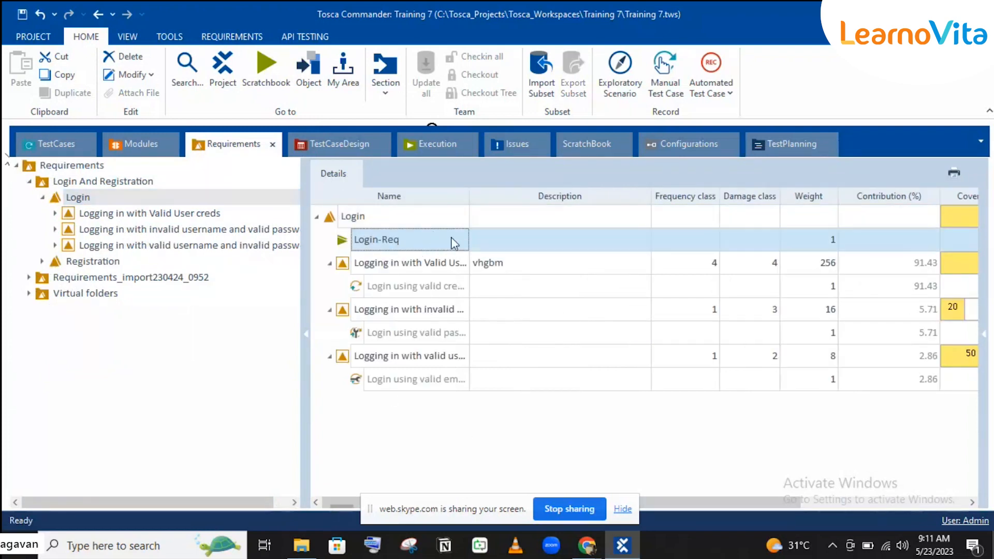
click(328, 264)
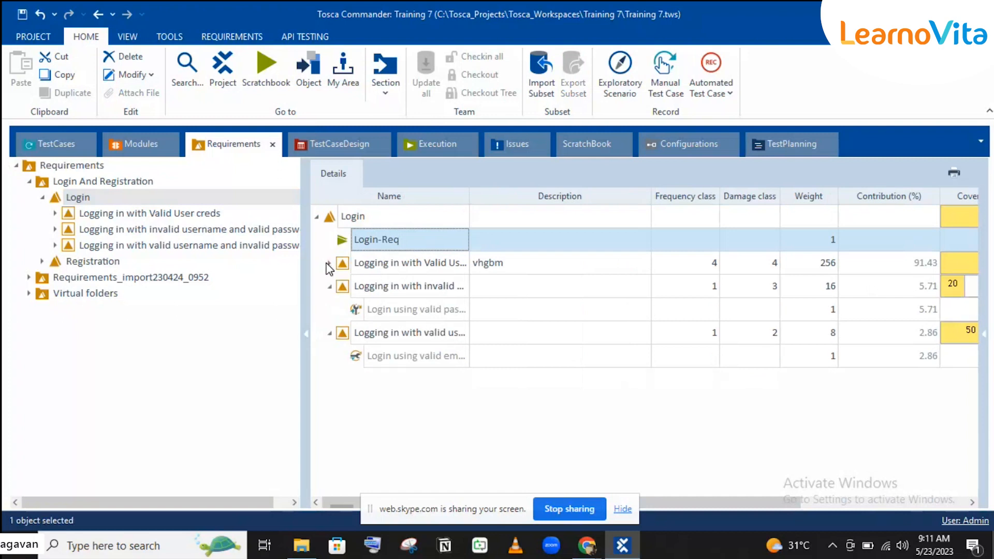
drag(704, 498, 911, 491)
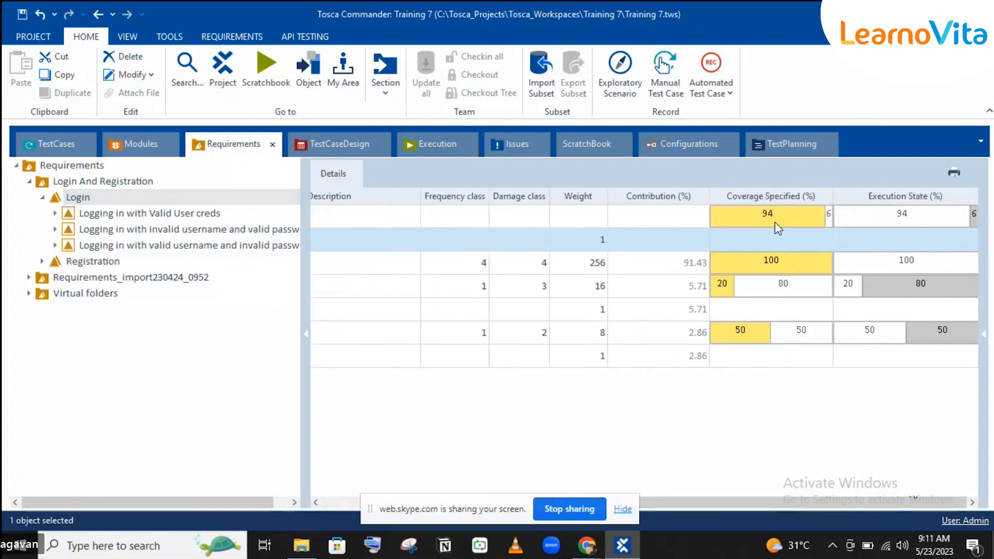
In Login-Req, set the valid-credentials test case result to Passed.
click(436, 150)
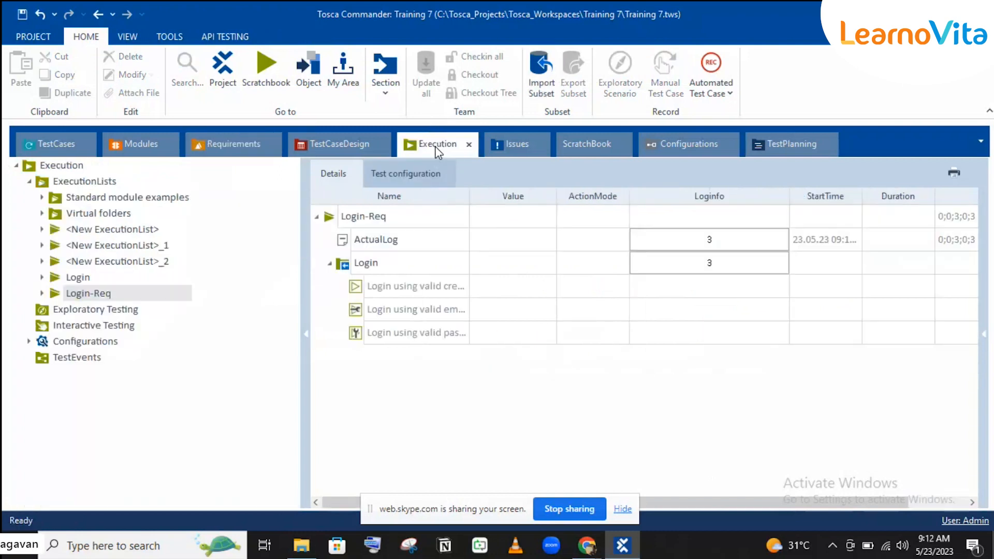
click(426, 287)
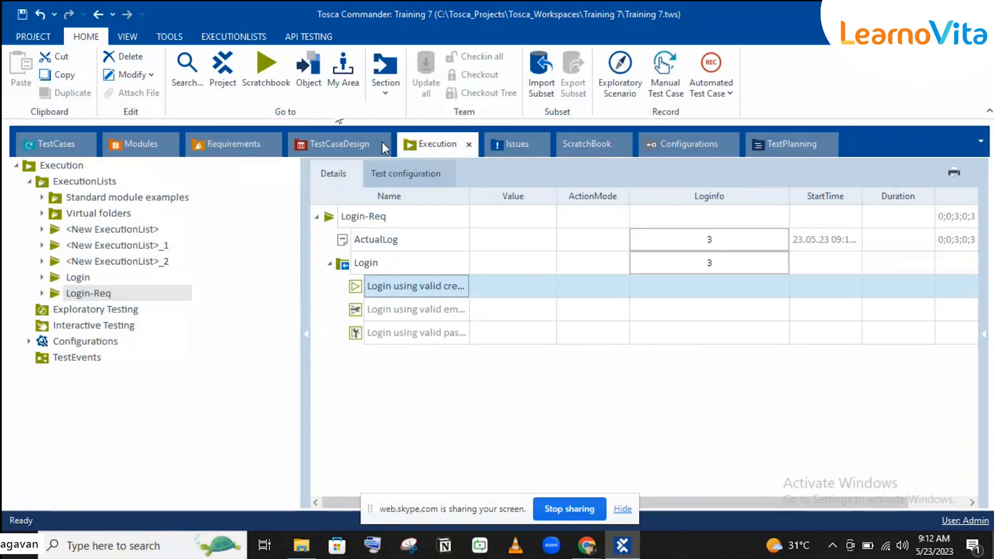
right_click(406, 284)
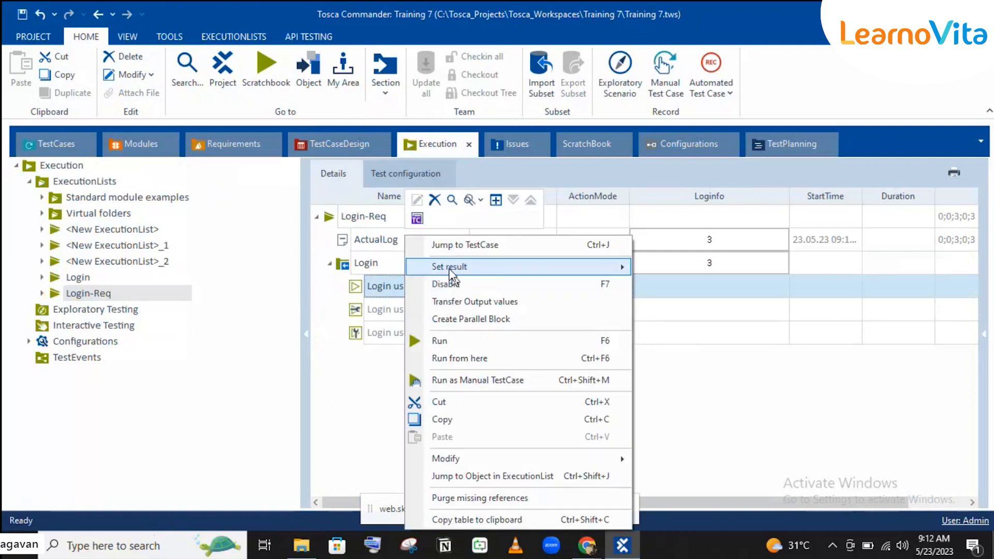
mouse_move(448, 268)
click(668, 267)
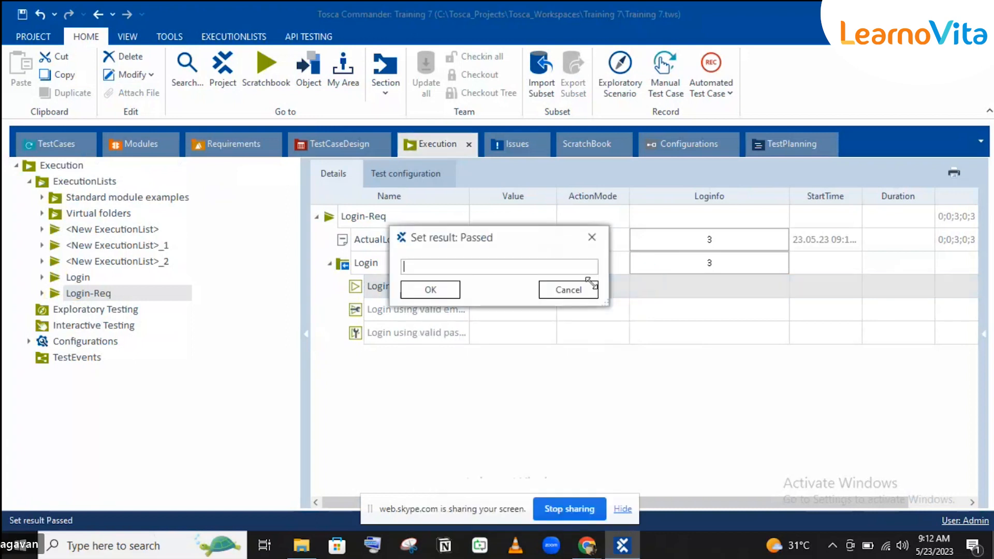
click(445, 293)
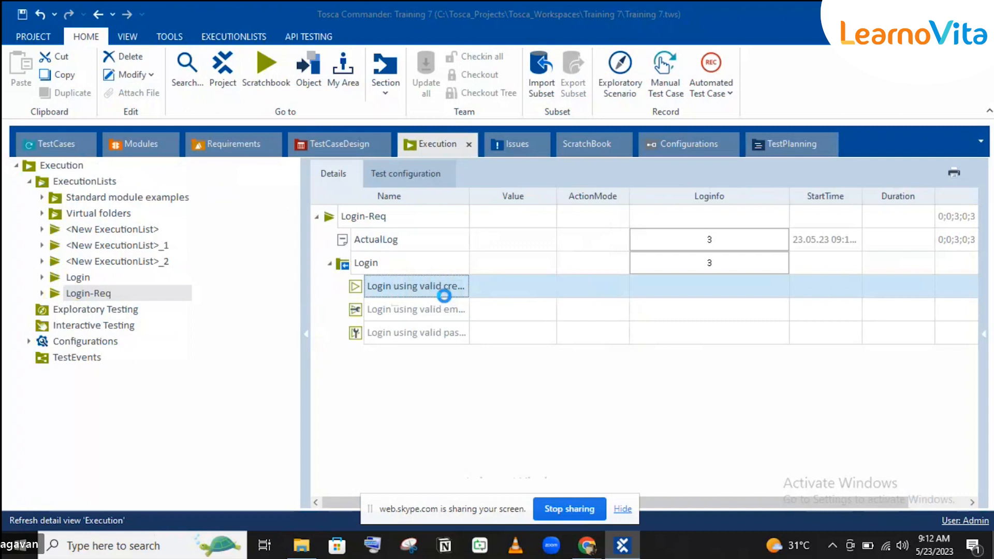
Set the valid-email test case result to Failed and return to the Requirements section.
click(414, 310)
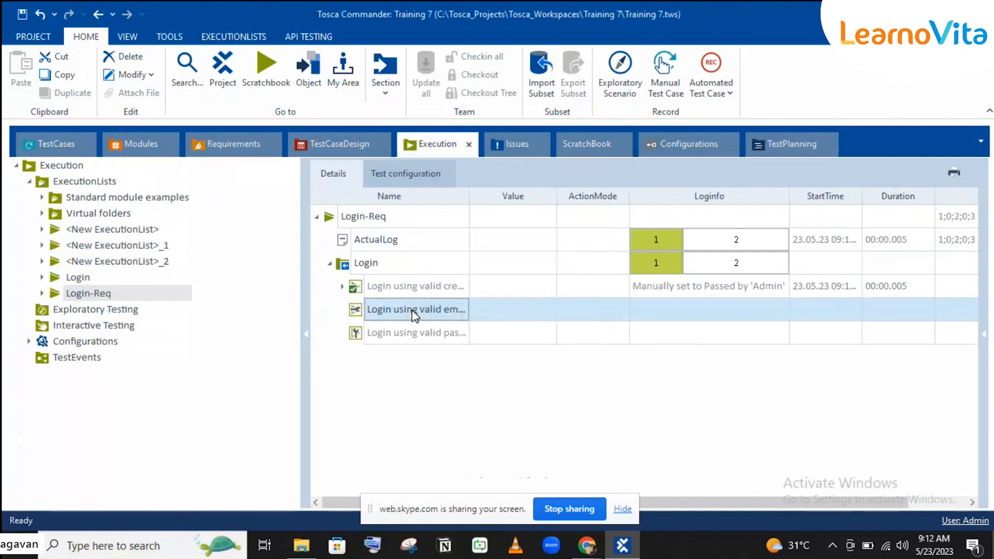
right_click(414, 310)
mouse_move(533, 269)
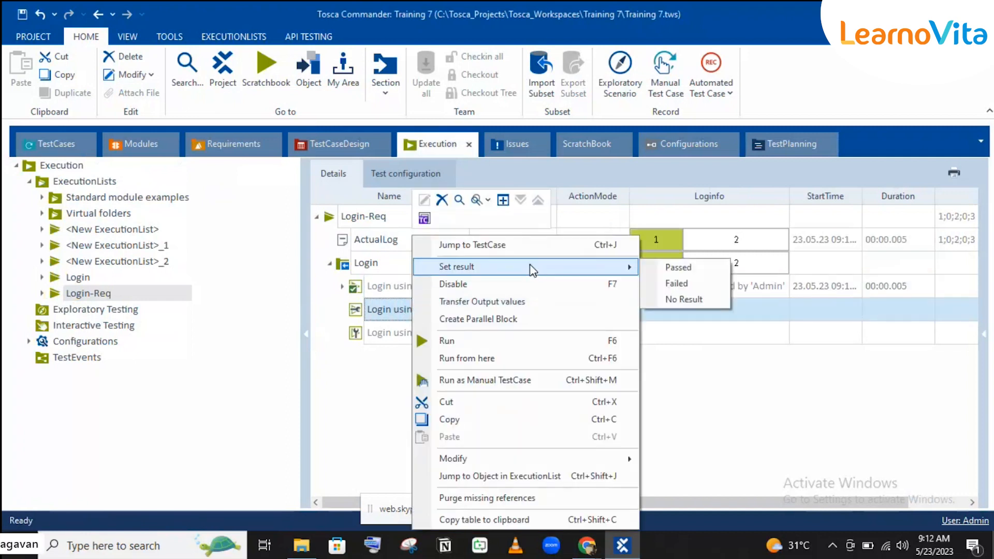
click(701, 285)
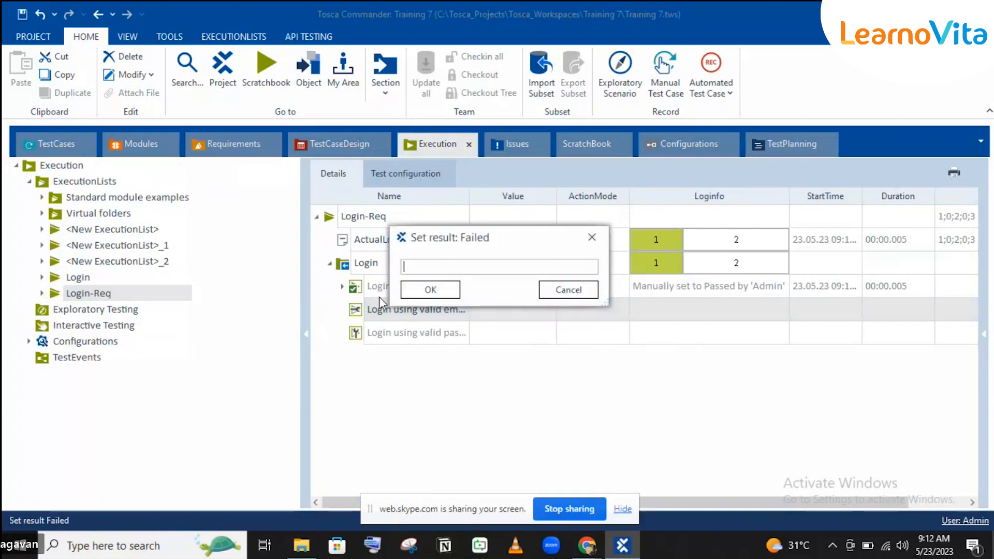
click(410, 291)
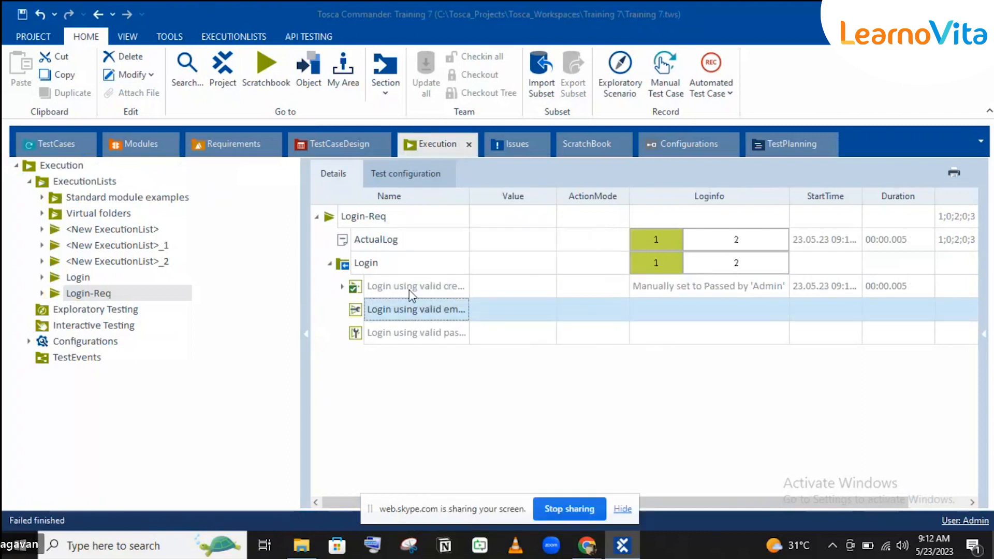
click(247, 142)
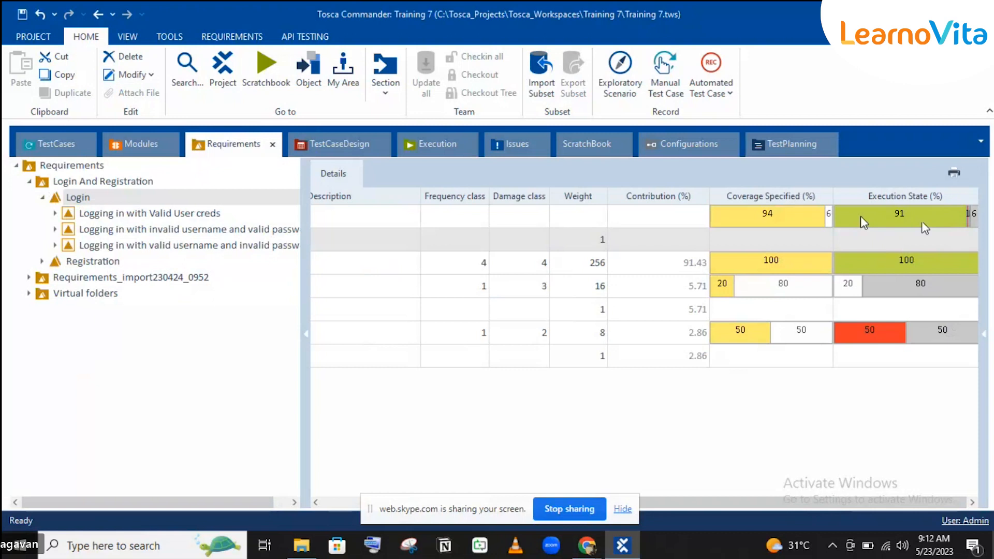
click(876, 259)
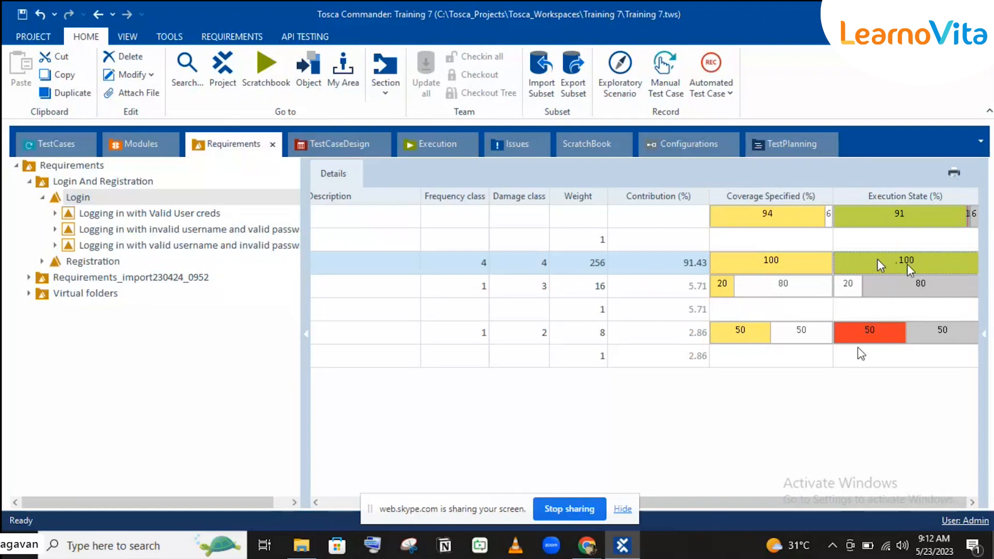
click(859, 330)
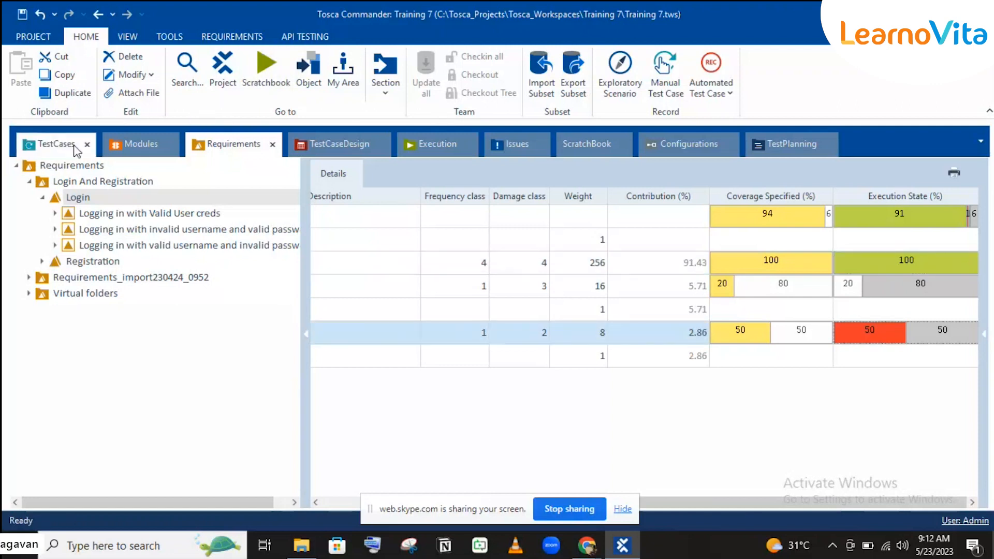
Set the valid email / invalid password test case's WorkState to COMPLETED.
click(39, 149)
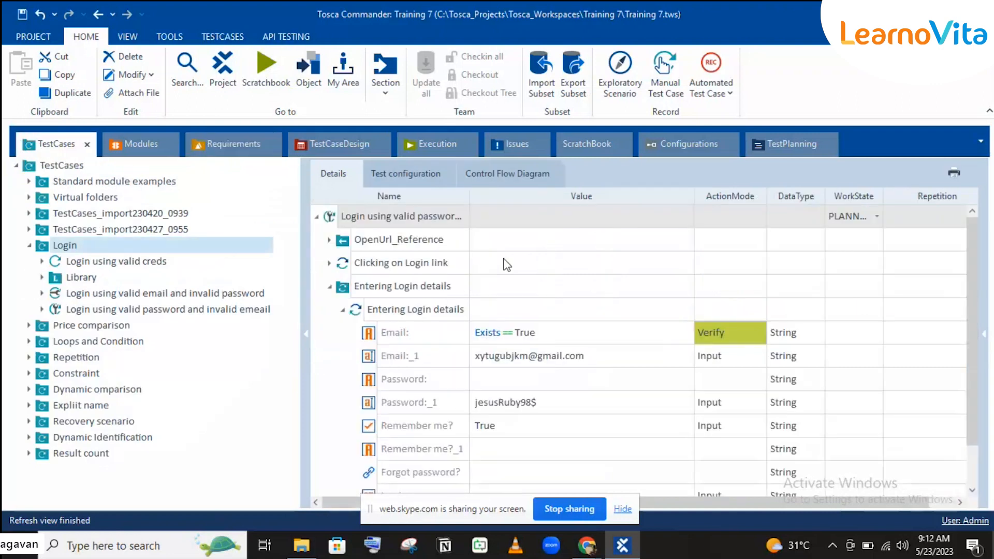
click(115, 295)
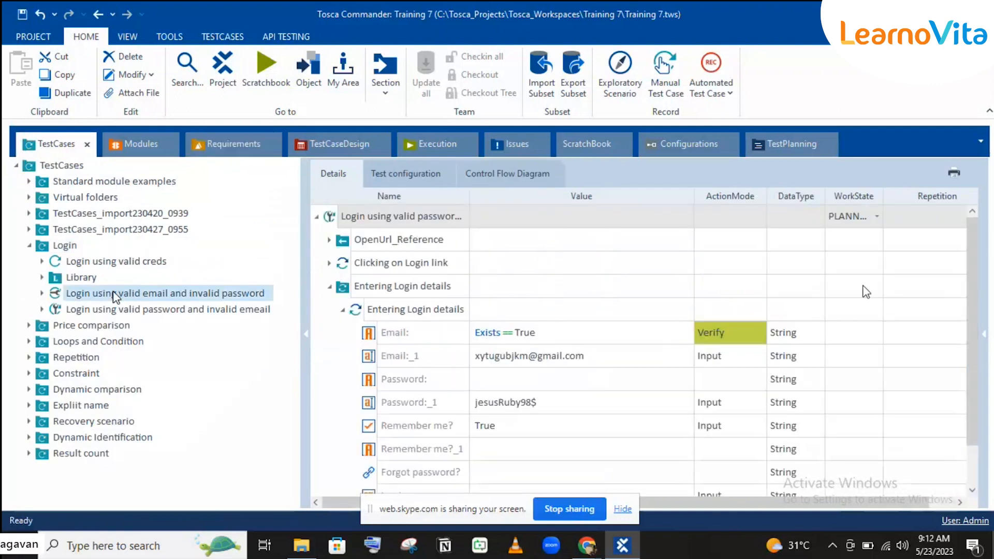
click(848, 231)
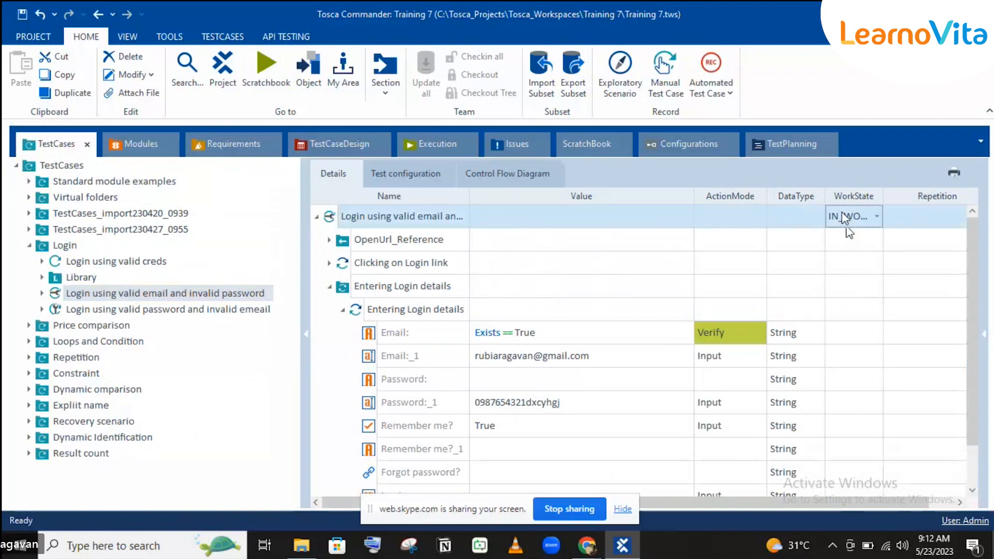
click(846, 222)
click(852, 271)
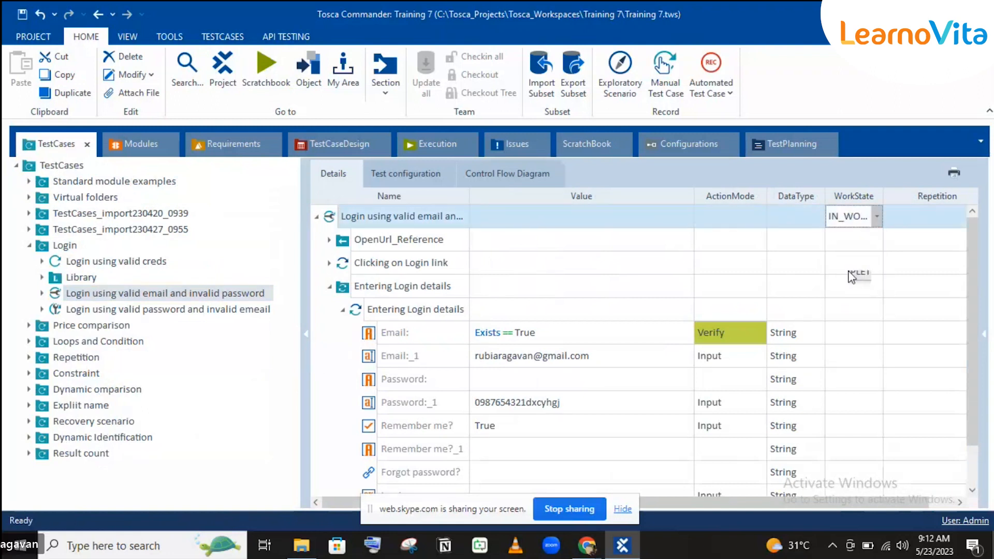
Set the valid password / invalid email test case's WorkState to COMPLETED and return to Requirements.
click(192, 311)
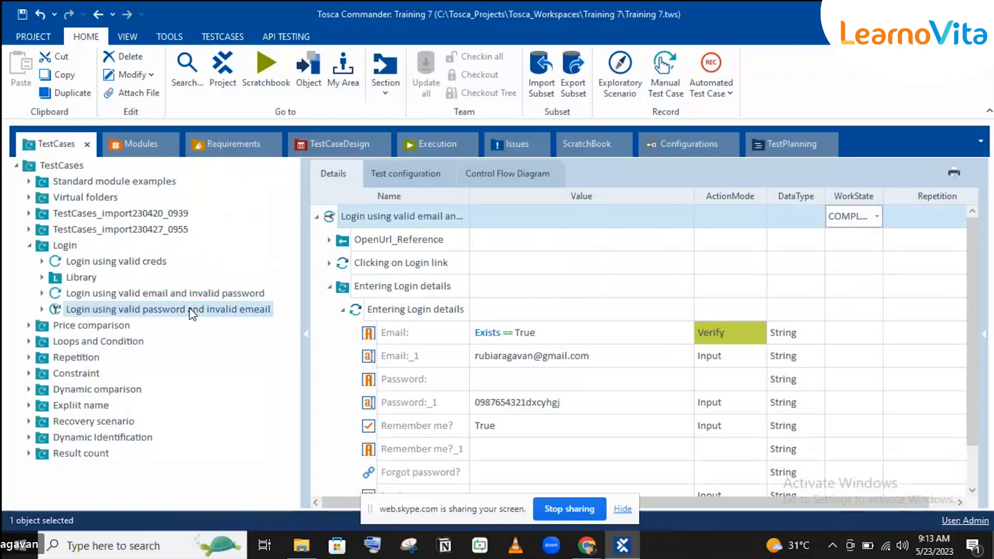
click(853, 215)
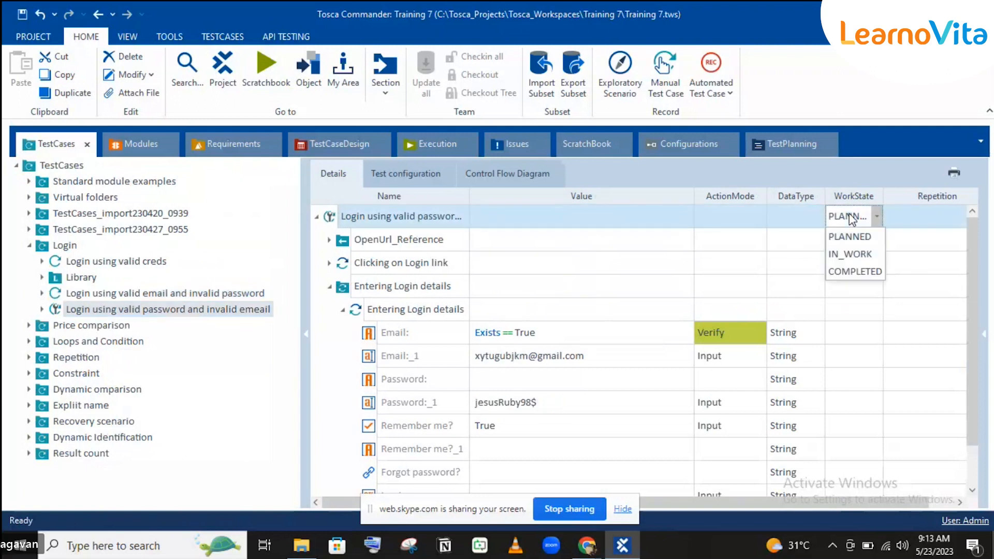
click(851, 272)
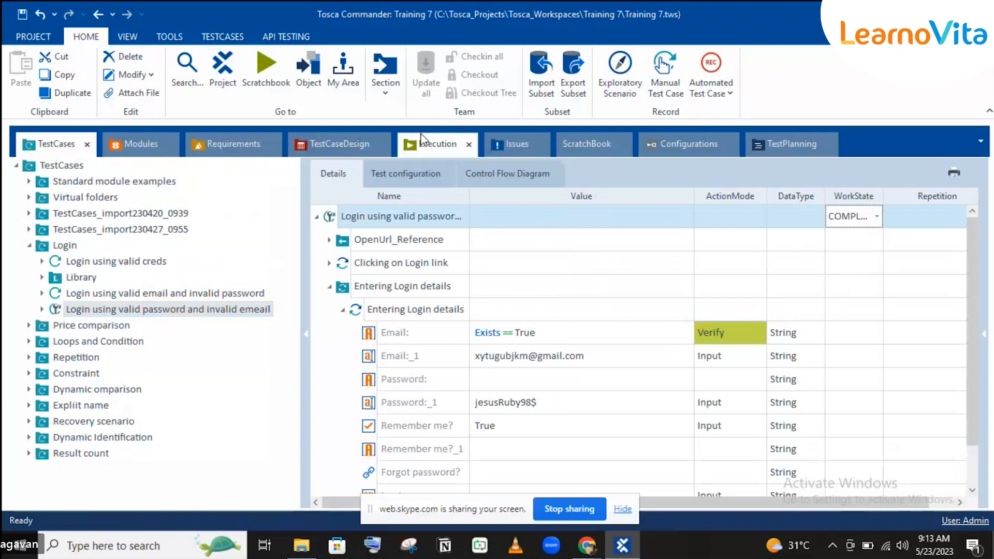
click(251, 143)
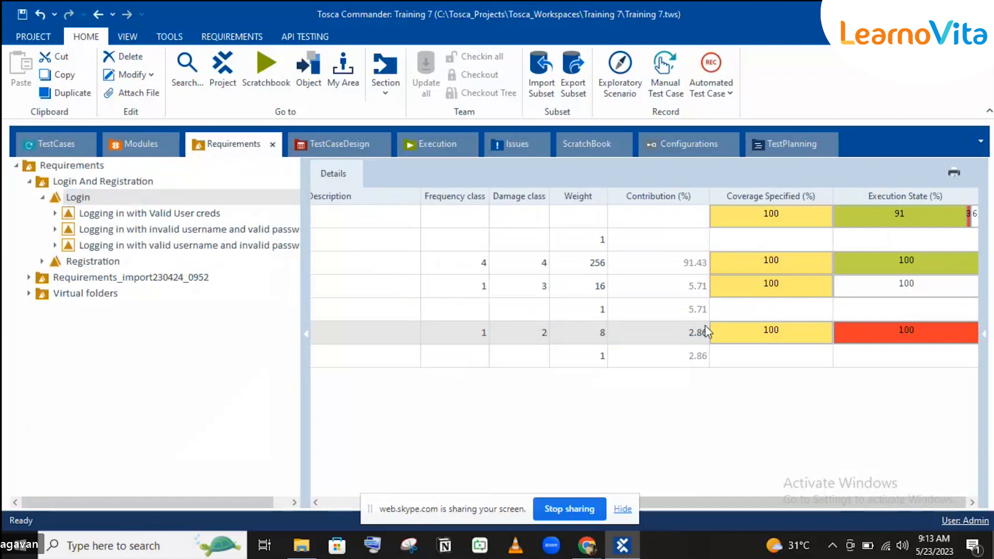
Inspect the valid-credentials, failed-execution and overall Login requirement rows now at 100% coverage.
click(882, 262)
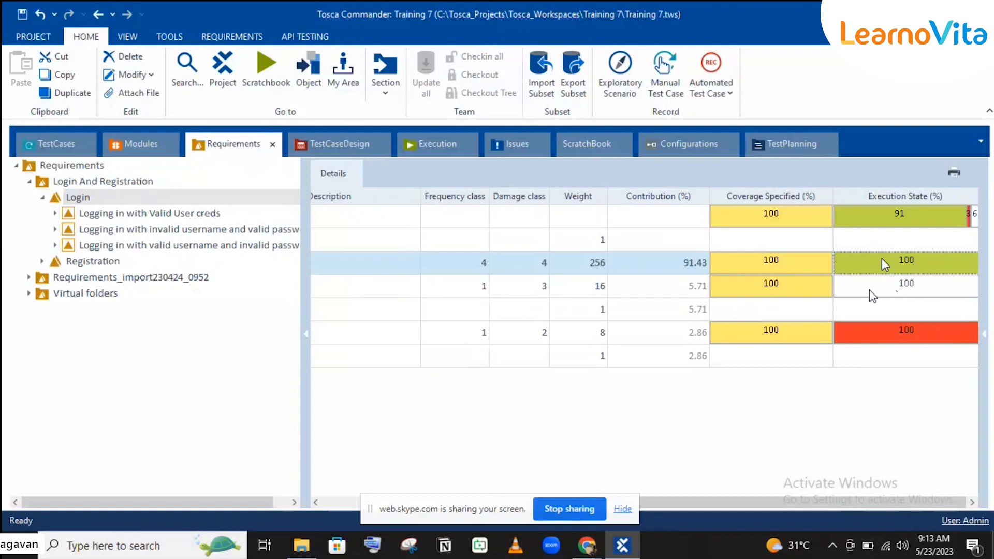
mouse_move(869, 291)
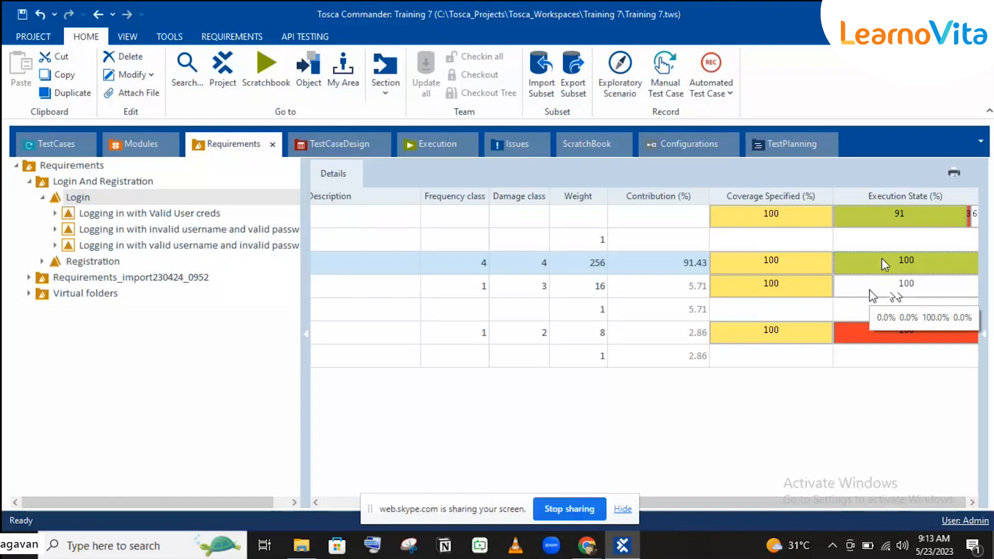
click(866, 337)
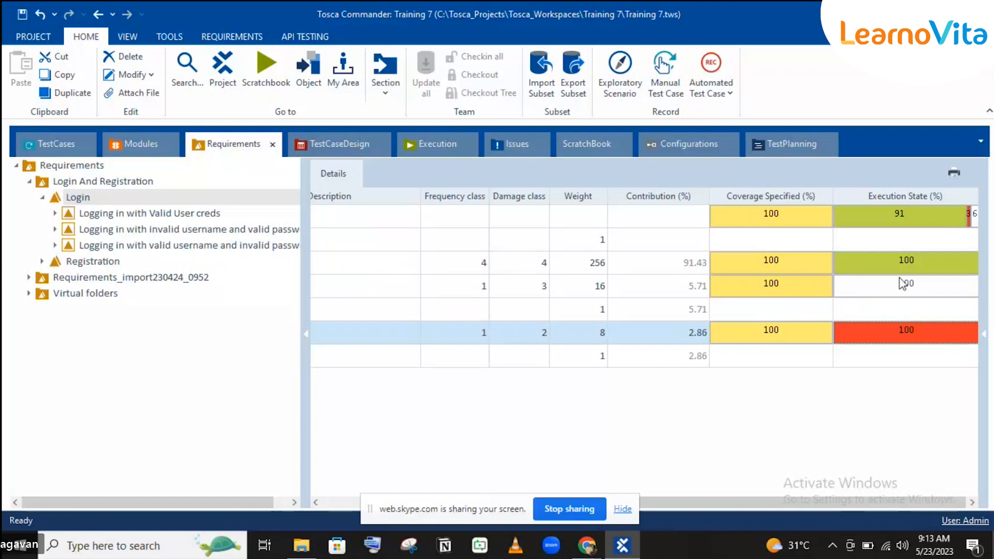
click(903, 210)
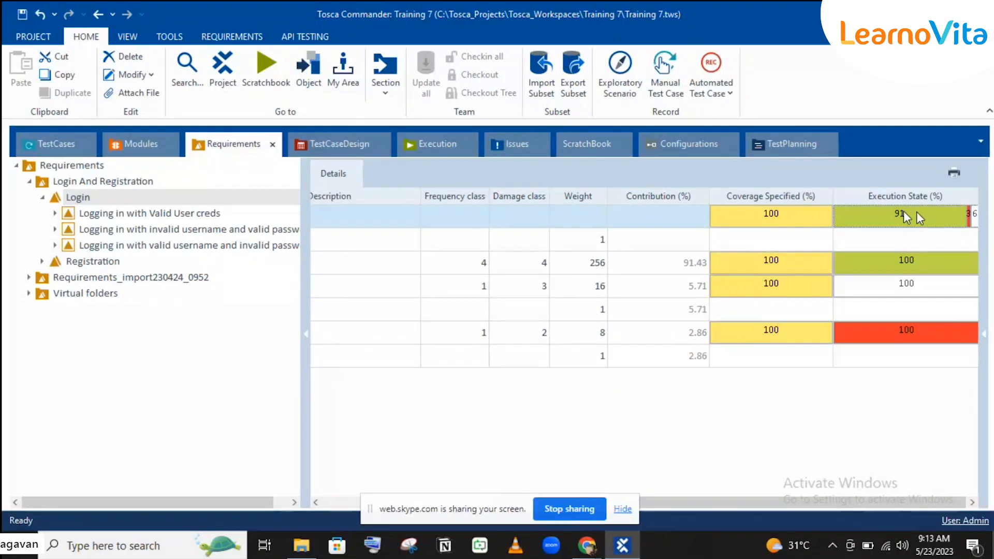
mouse_move(901, 213)
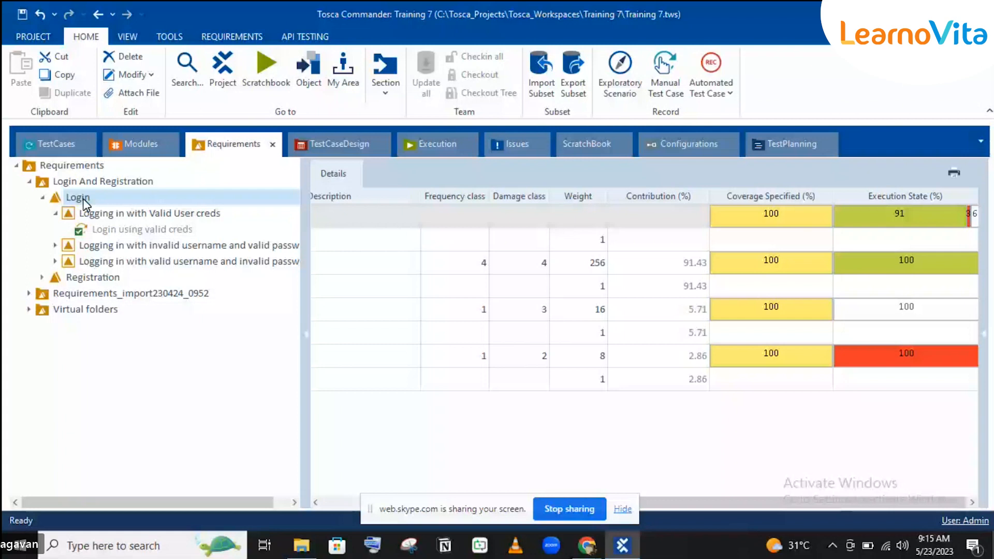
Double-click 'Logging in with Valid User creds' to show its 100% coverage and execution details.
double_click(147, 212)
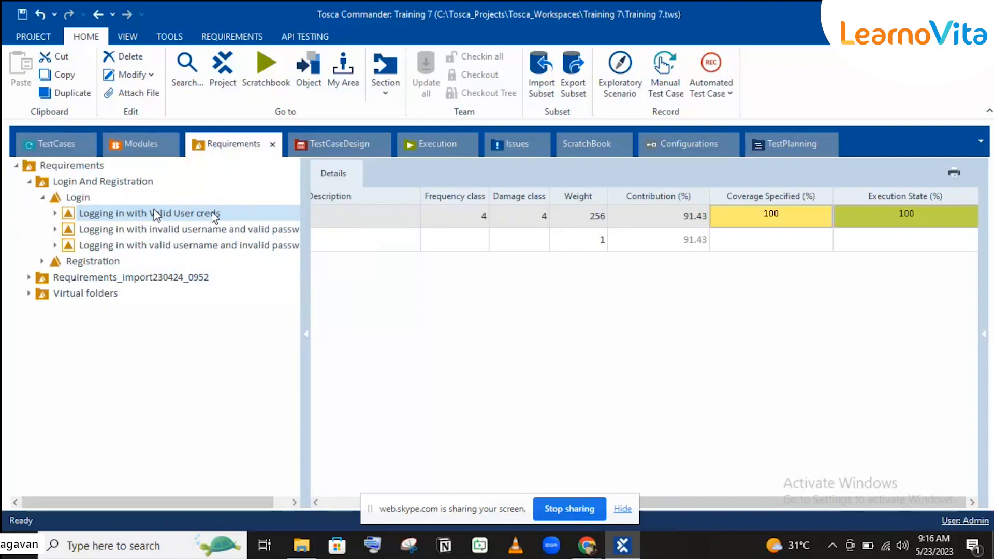
Select the Login node to view 100% coverage and 91% Execution State across three requirements.
mouse_move(151, 218)
click(71, 196)
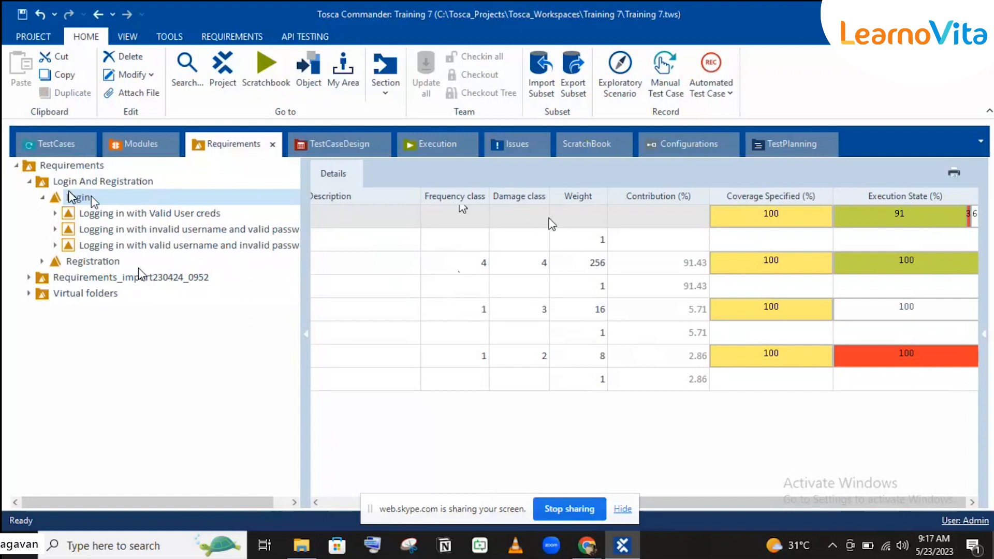
click(518, 199)
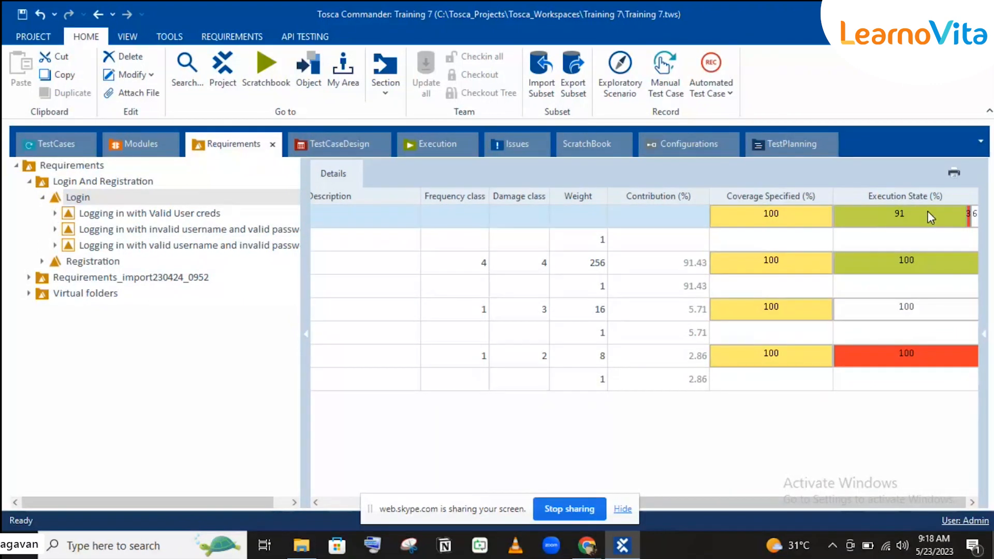
mouse_move(927, 211)
click(334, 503)
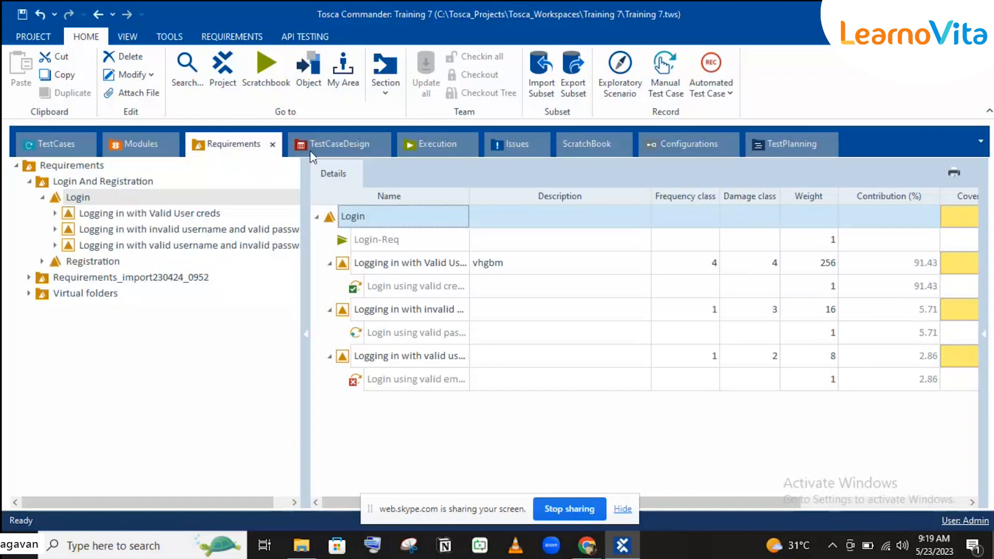
Open the TestCaseDesign section showing the three imported TestCaseDesign folders.
click(337, 145)
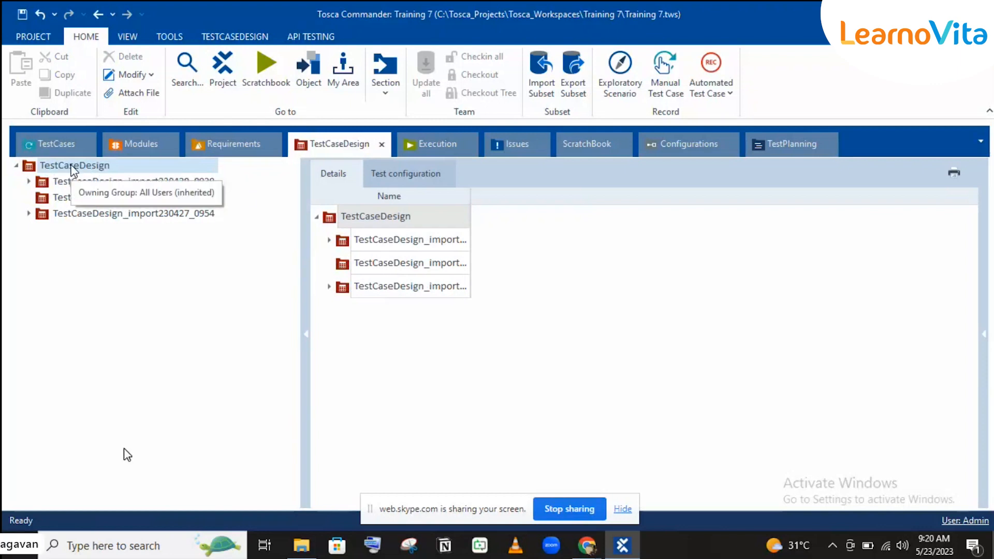
Create a new folder under TestCaseDesign and name it DemoWebShop.
right_click(74, 166)
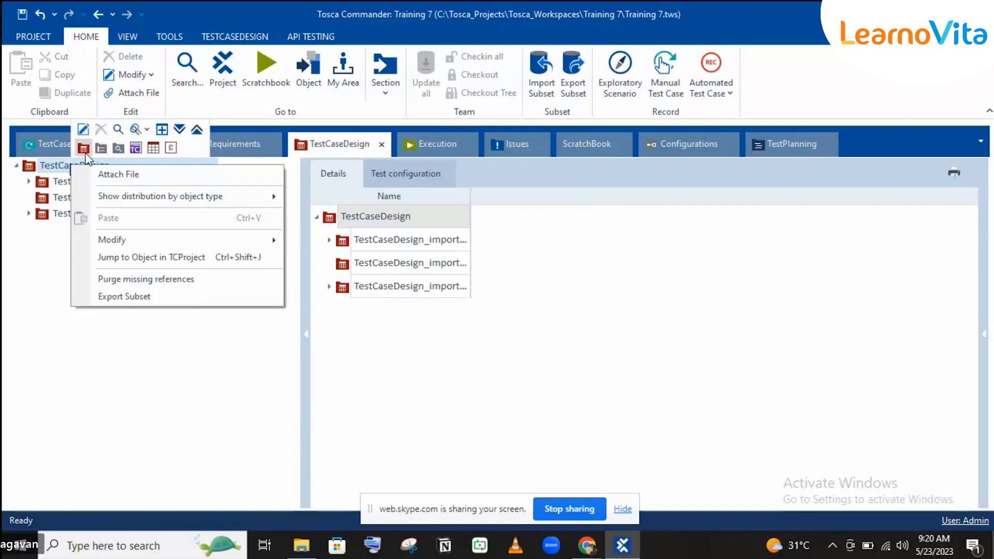
click(84, 149)
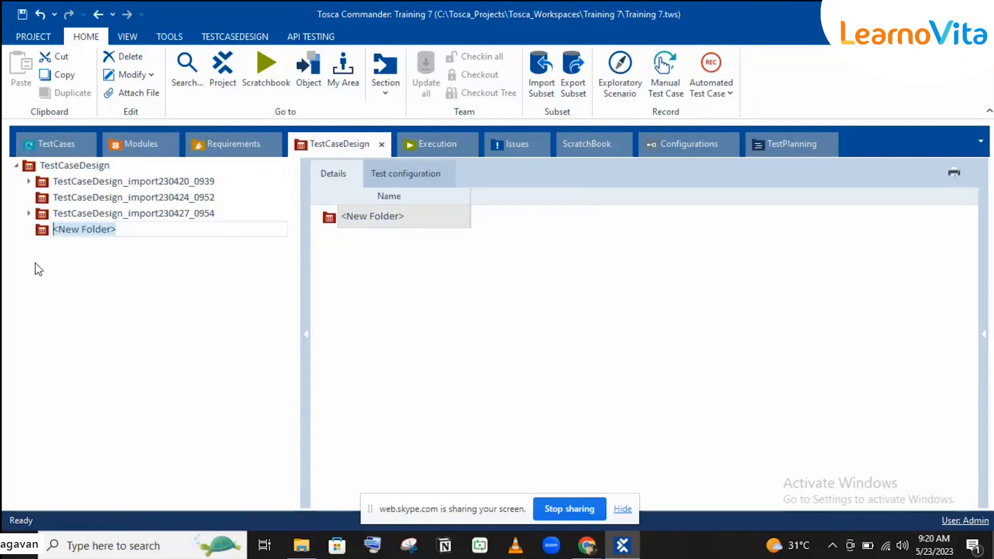
text(Logi)
key(BackSpace)
key(BackSpace)
key(BackSpace)
key(BackSpace)
text(Deee)
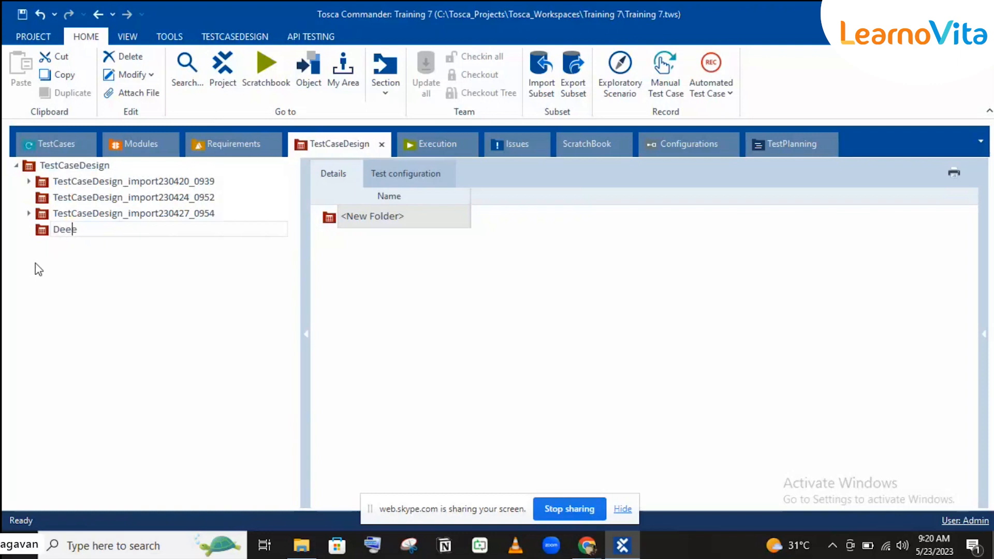
key(BackSpace)
key(BackSpace)
text(moWeee)
key(BackSpace)
key(BackSpace)
text(bShop)
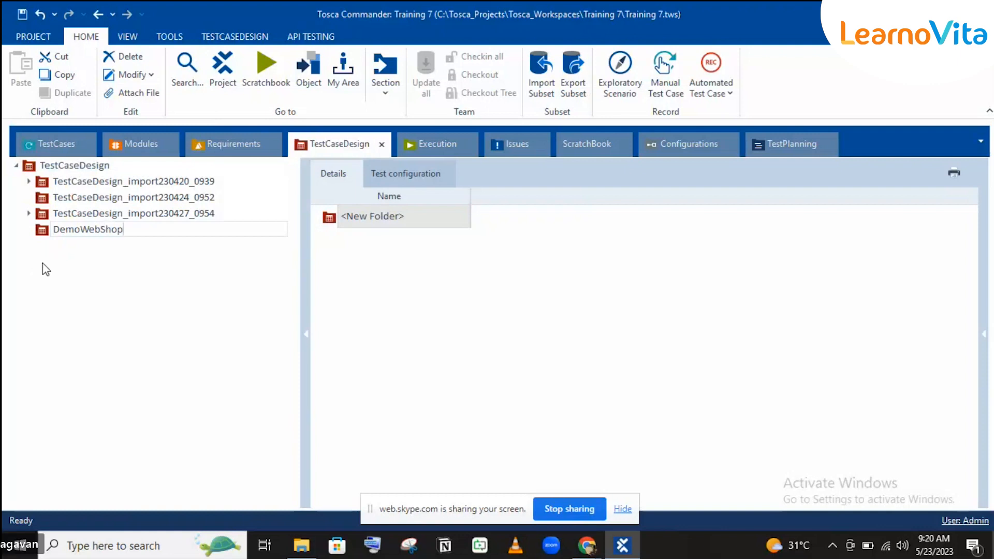
key(Return)
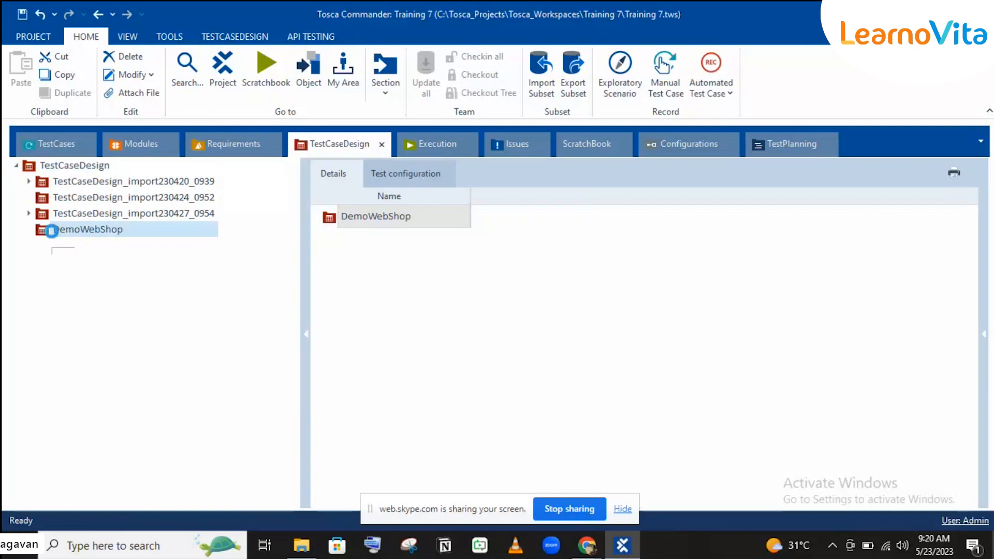
Add a new test sheet inside DemoWebShop and rename it Login.
right_click(52, 233)
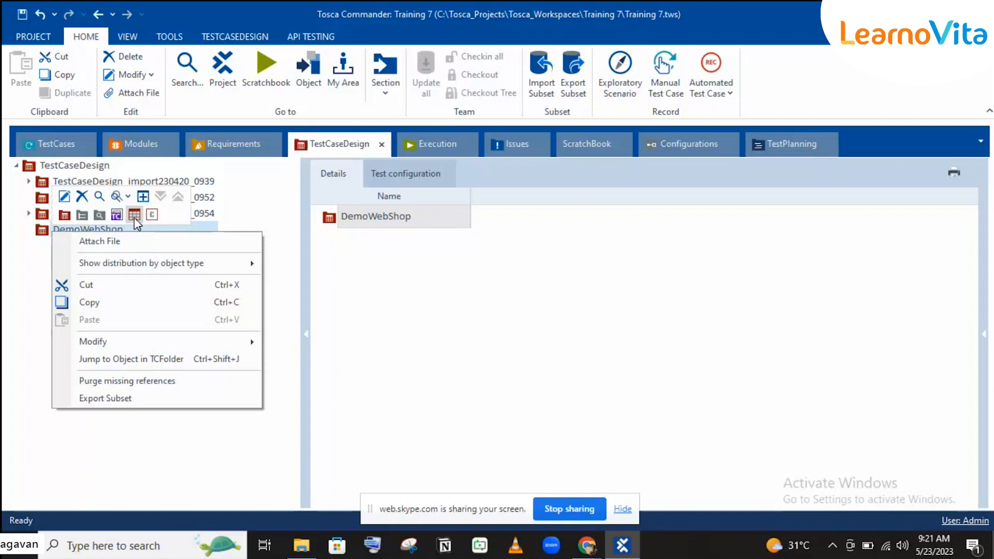
click(135, 217)
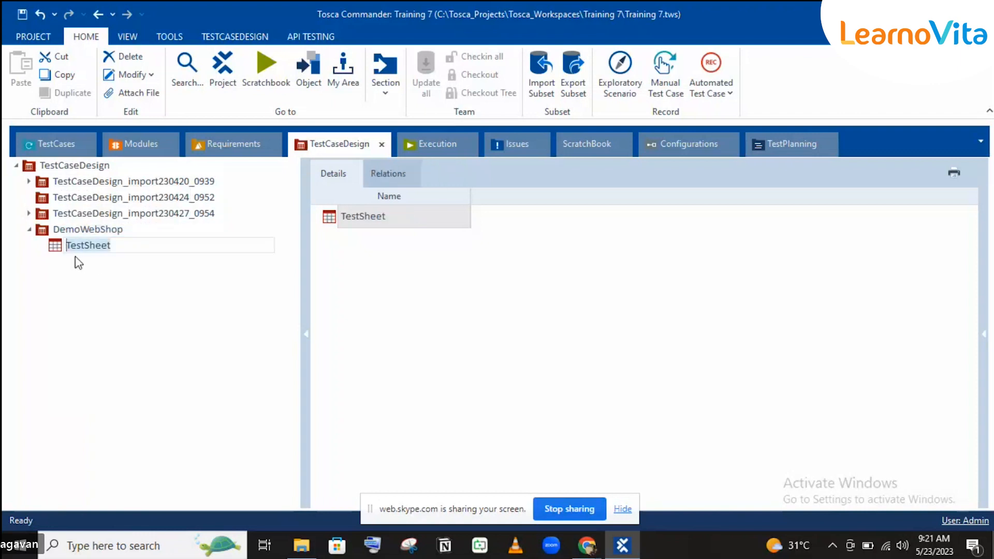
key(Return)
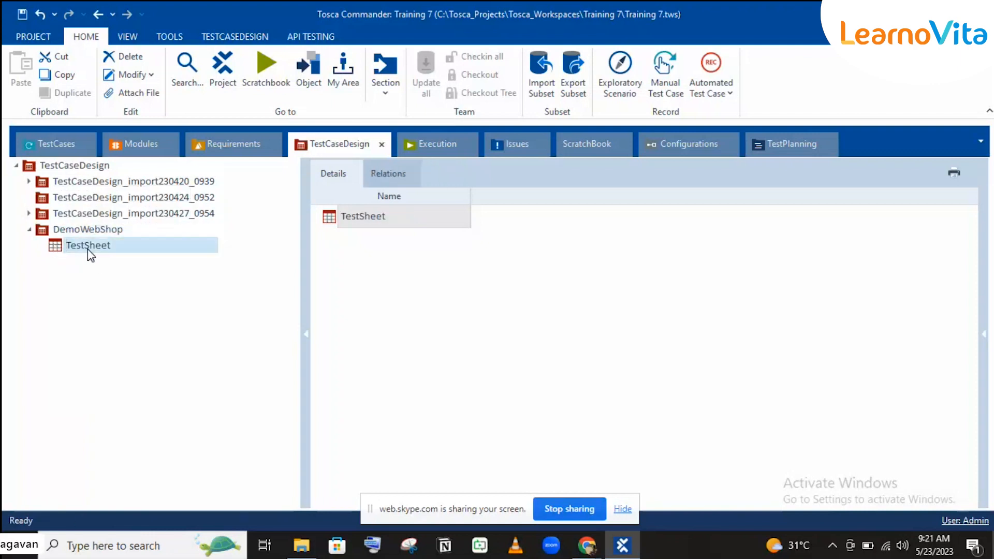
click(88, 250)
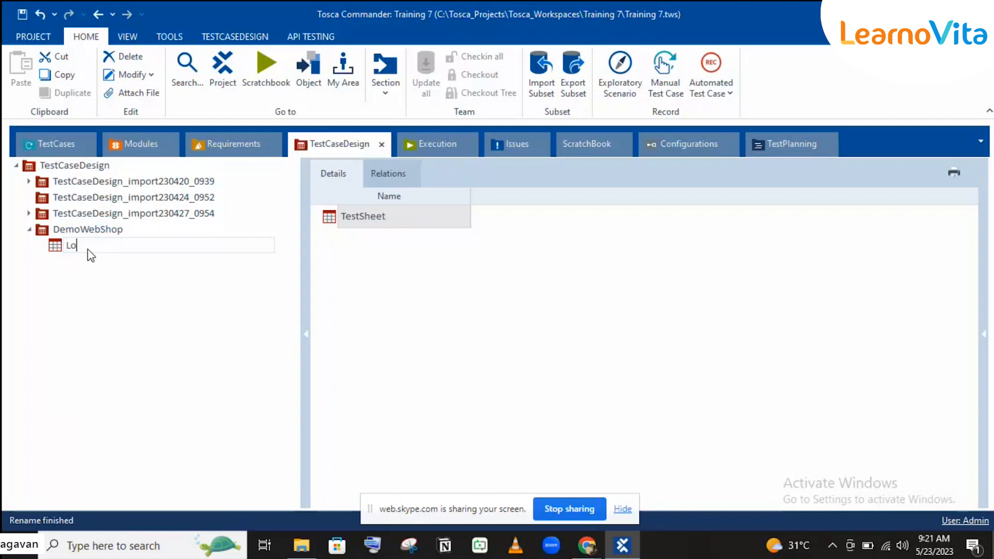
text(Login)
key(Return)
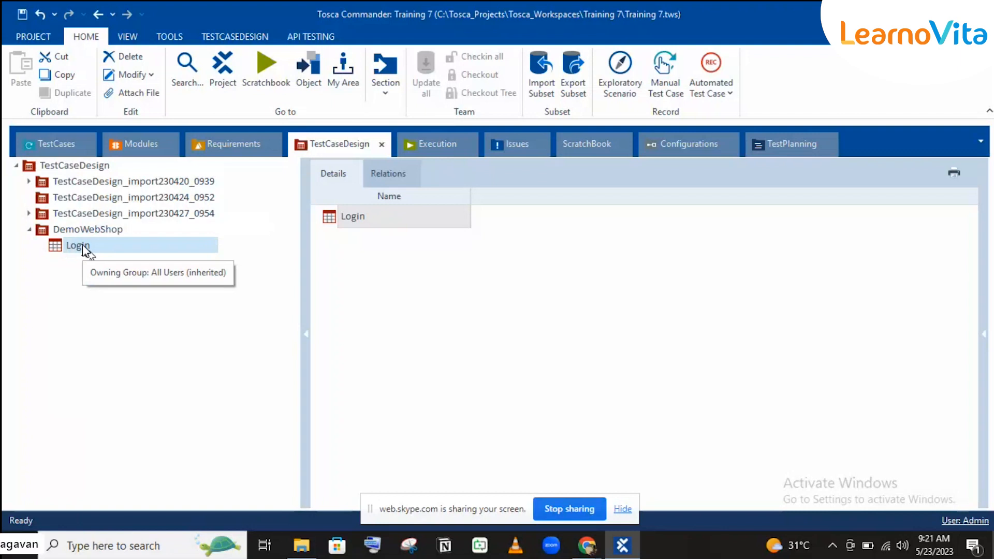
right_click(83, 244)
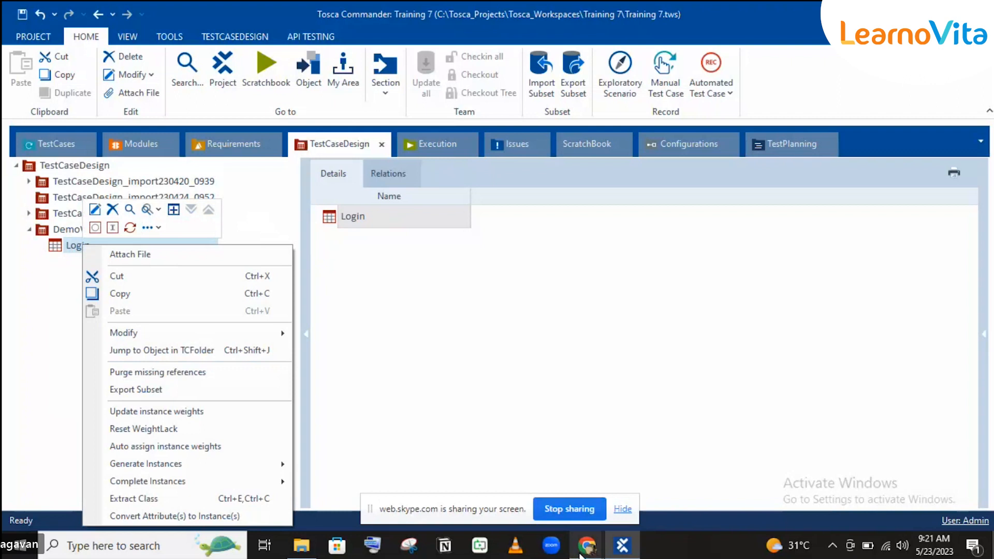
In a new Chrome tab, go to demowebshop.tricentis.com.
mouse_move(582, 553)
click(528, 483)
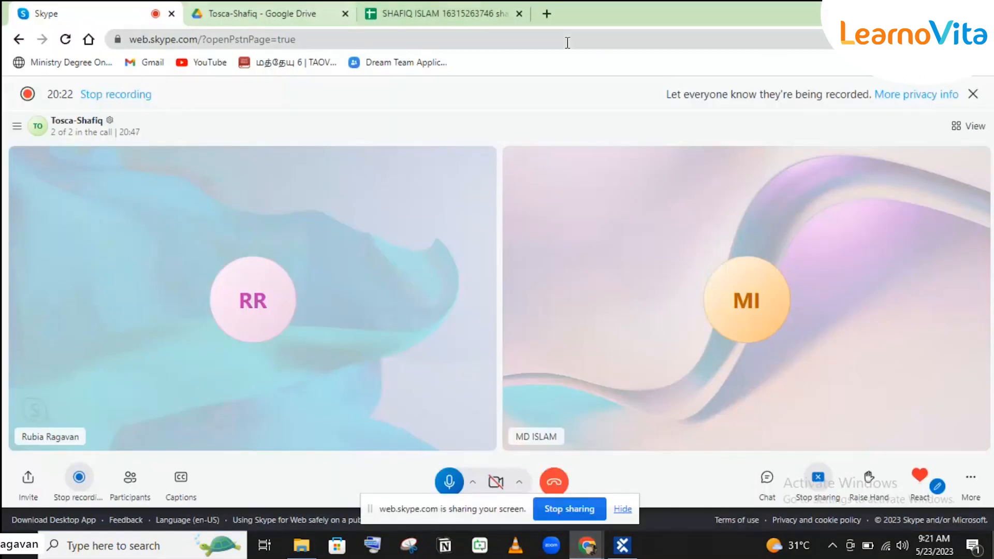
click(546, 13)
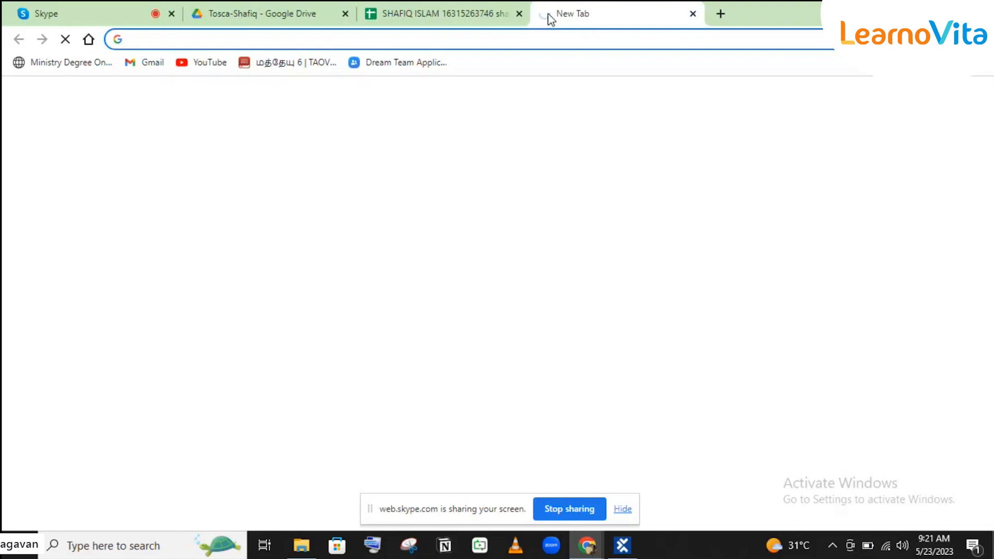
text(dee)
key(BackSpace)
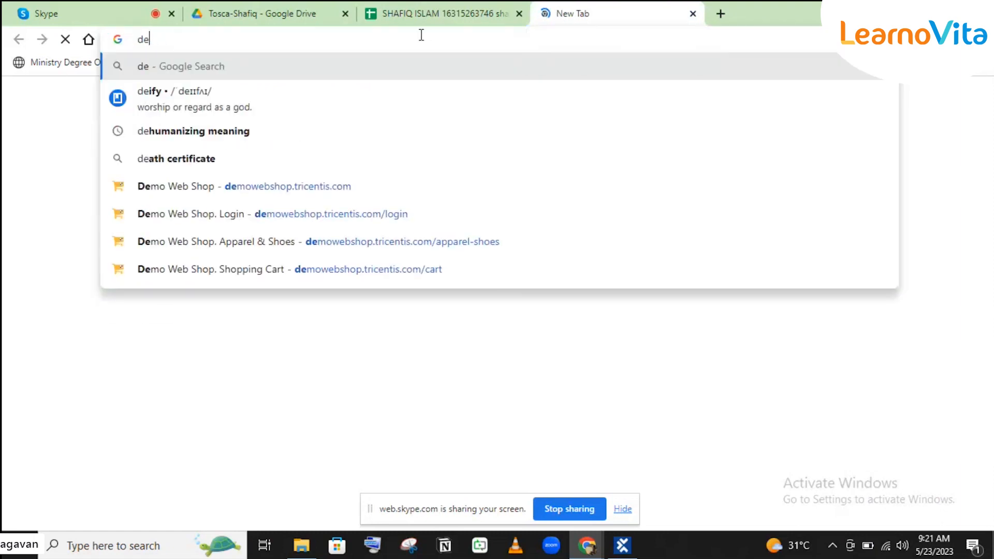
text(mo)
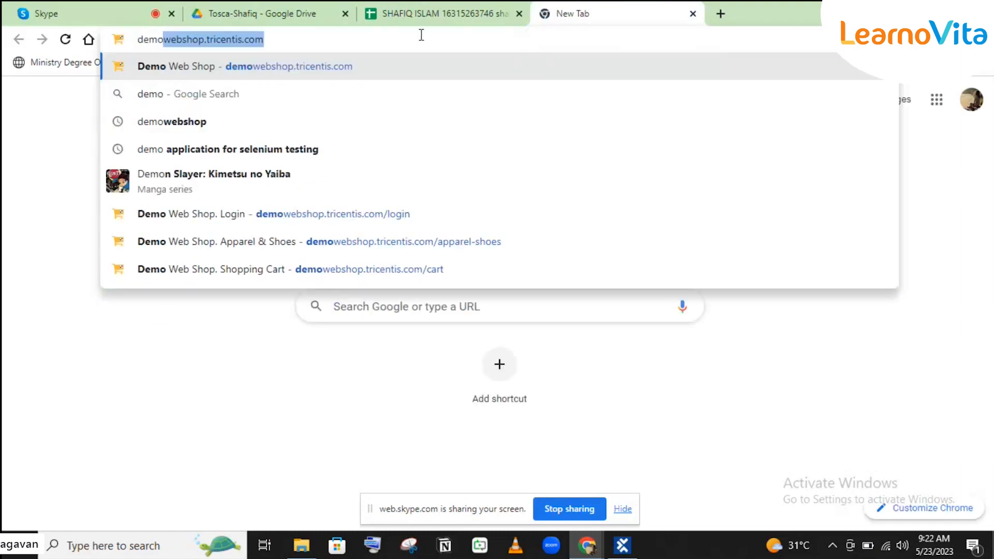
click(348, 66)
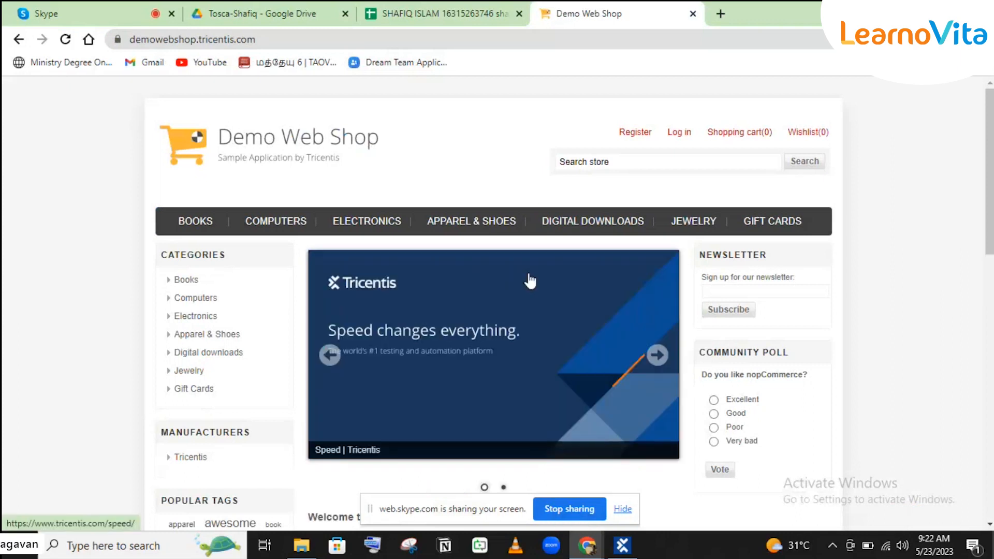
Browse the Demo Web Shop category menus, then return to Tosca Commander.
mouse_move(276, 223)
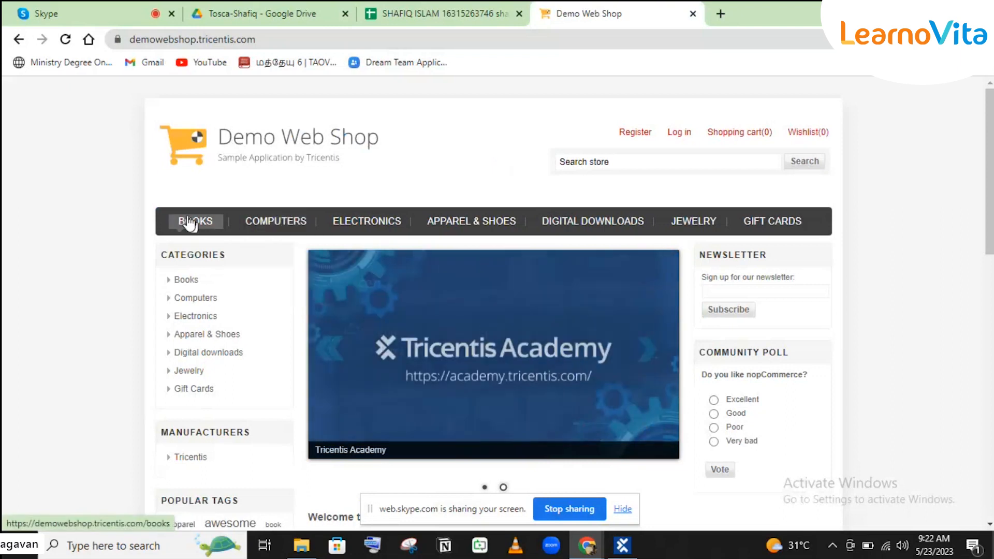
mouse_move(388, 229)
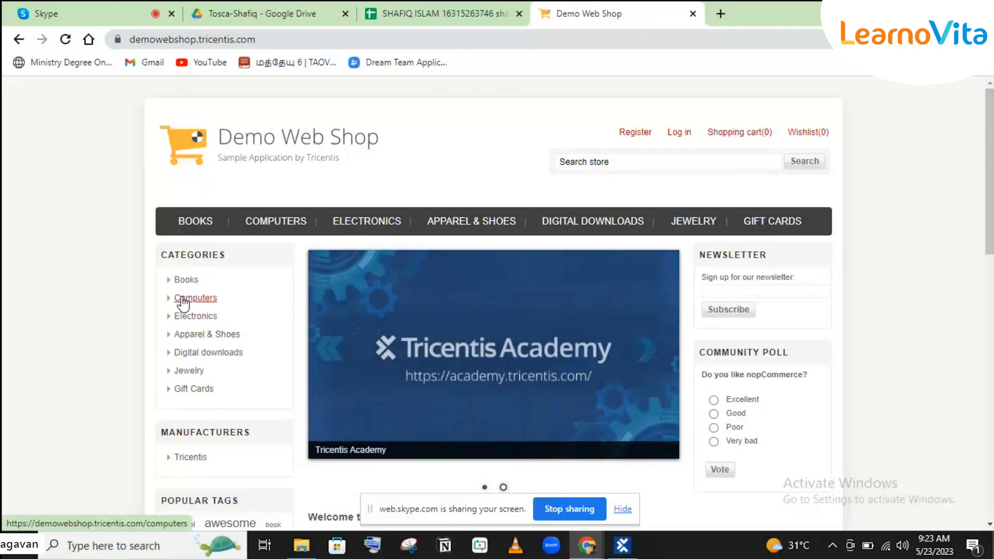
click(626, 551)
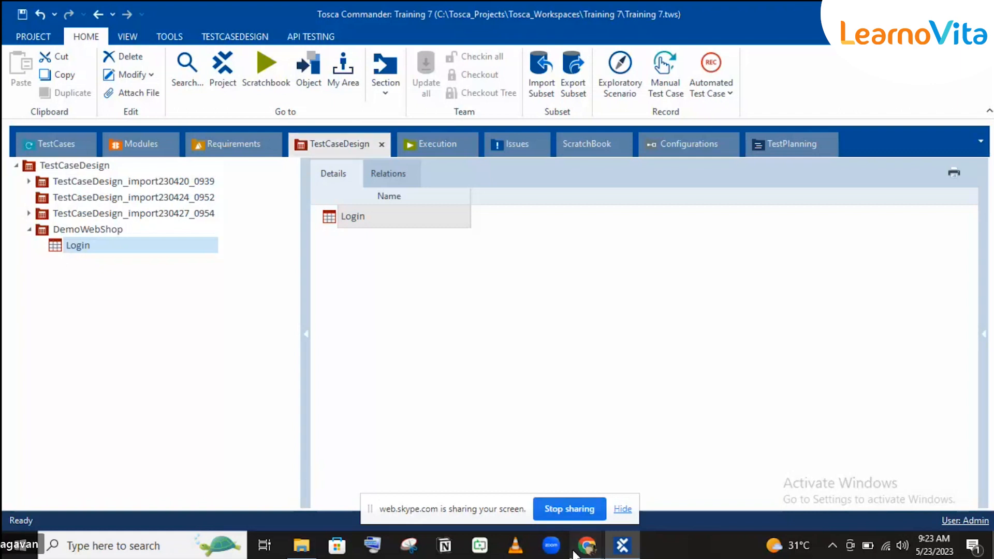
Bring the Chrome window showing the Demo Web Shop home page back to the front.
mouse_move(583, 549)
click(511, 497)
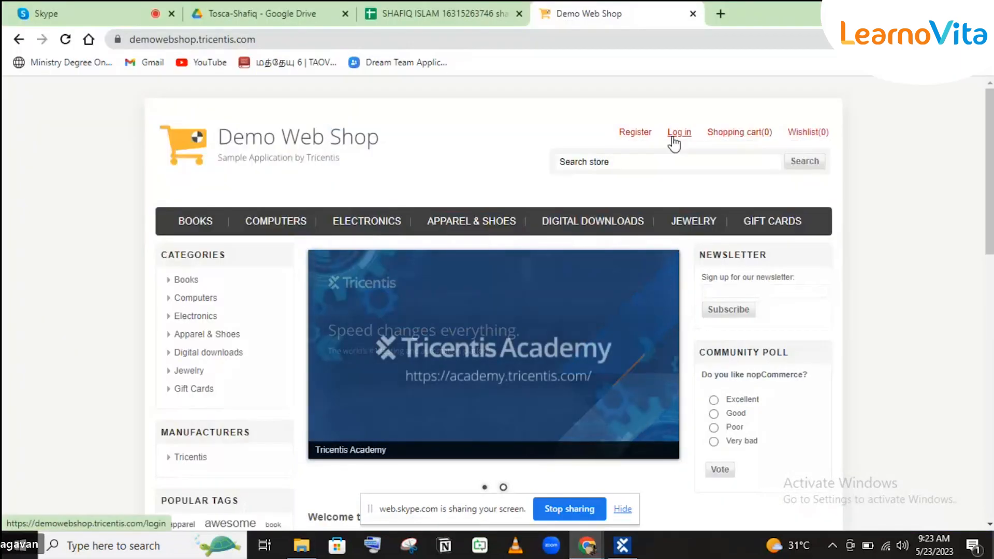
Open the shop's Log in page, focus the Password field, then return to Tosca.
click(673, 138)
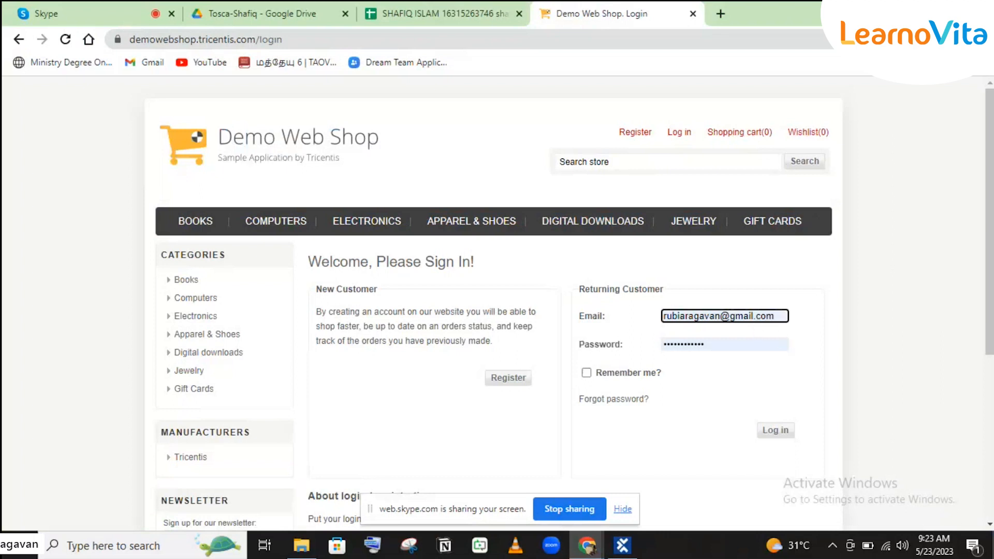
click(691, 344)
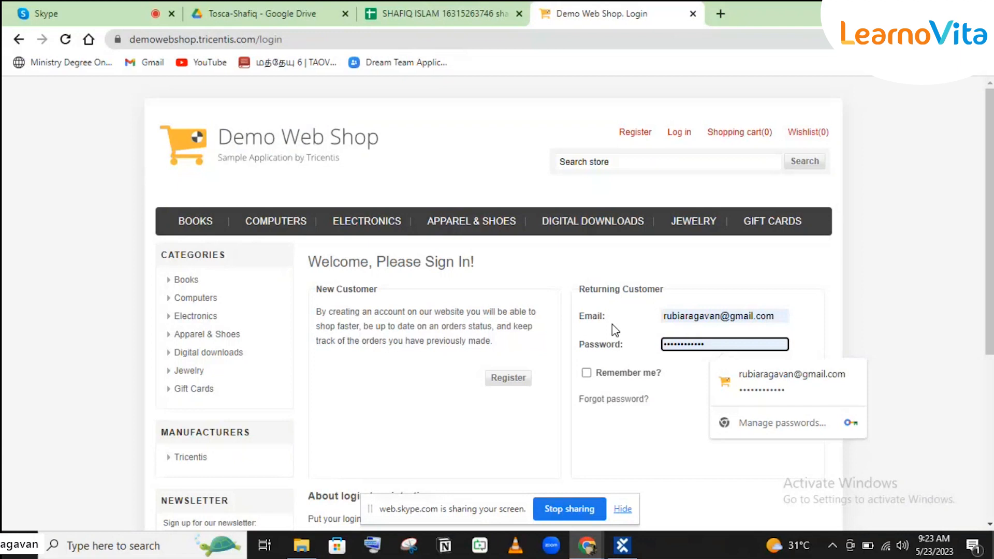
click(632, 548)
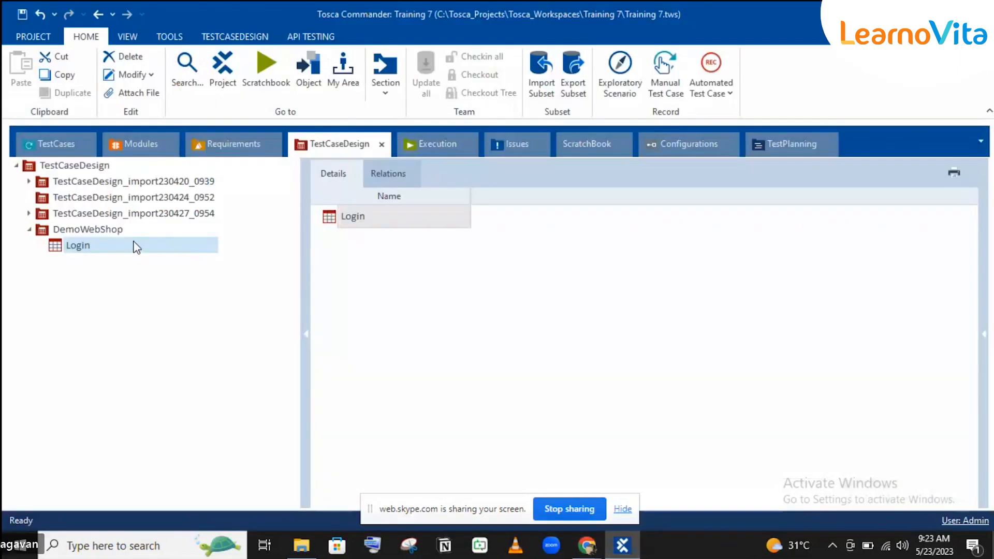
Add an attribute named Email to the Login test sheet.
right_click(135, 245)
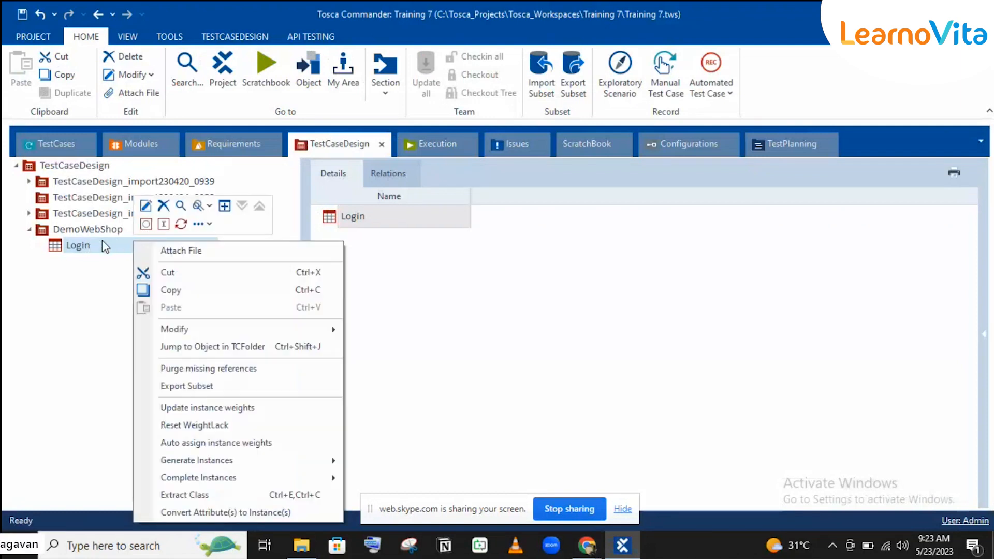
click(147, 224)
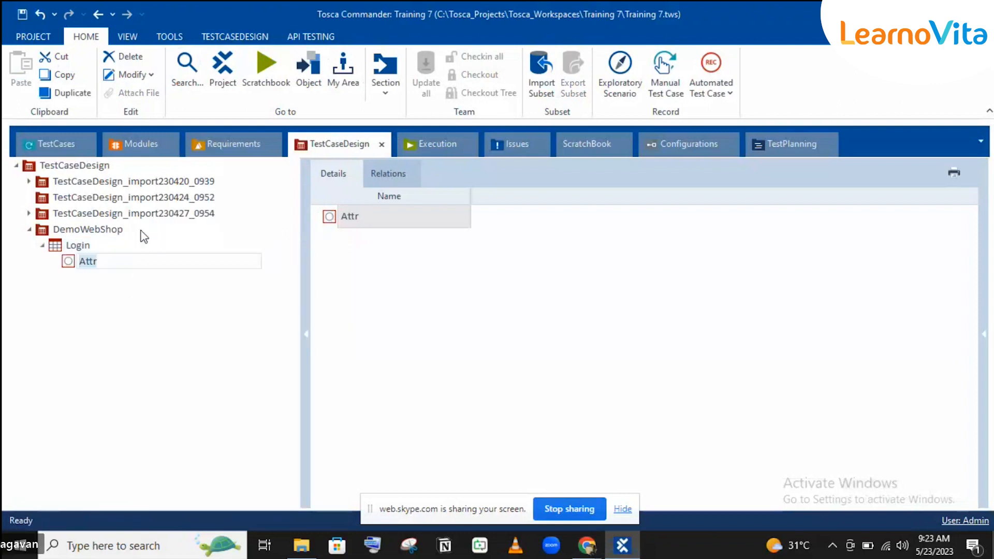
text(a)
key(BackSpace)
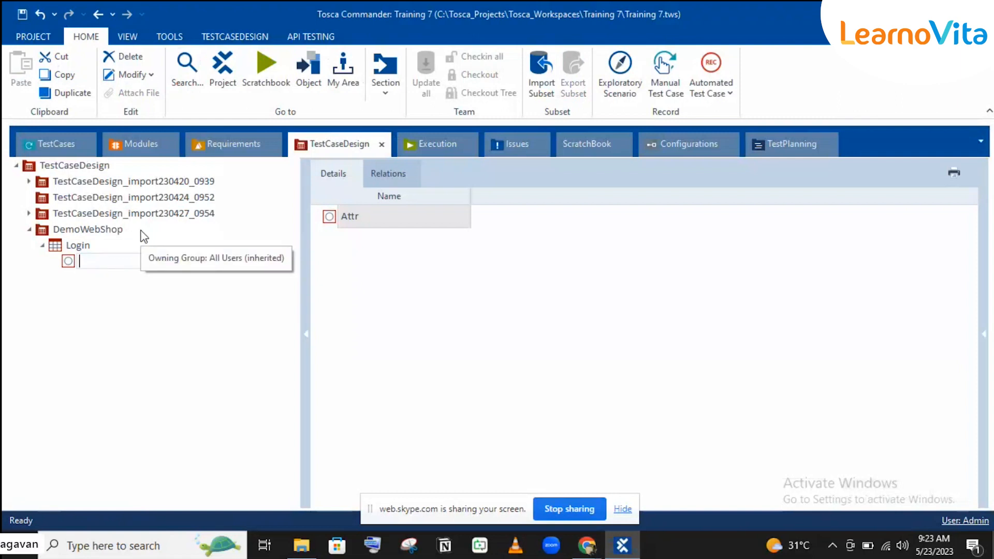
text(Email)
key(Return)
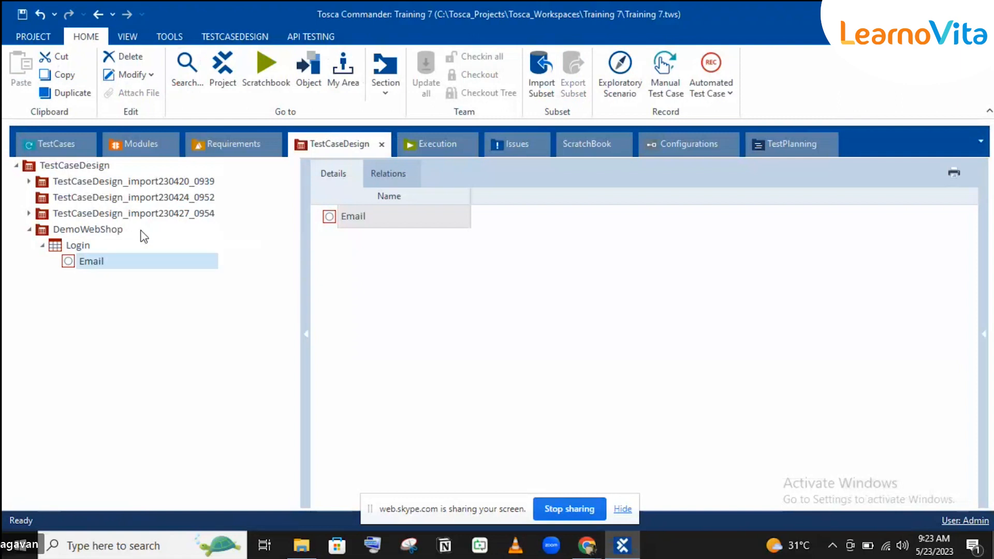
Add a second Login attribute named Password, then select Email.
click(71, 244)
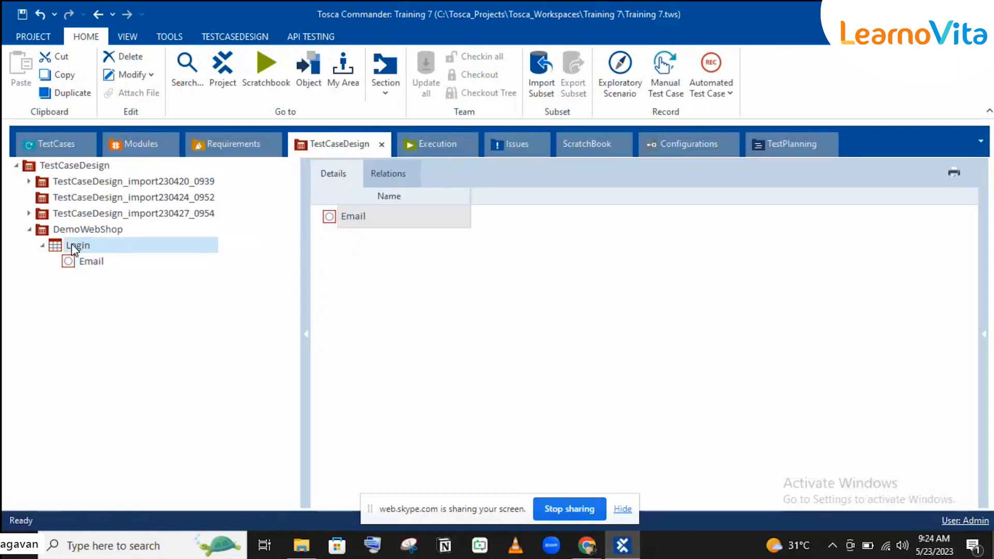
right_click(71, 244)
key(Escape)
click(84, 227)
text(Password)
key(Return)
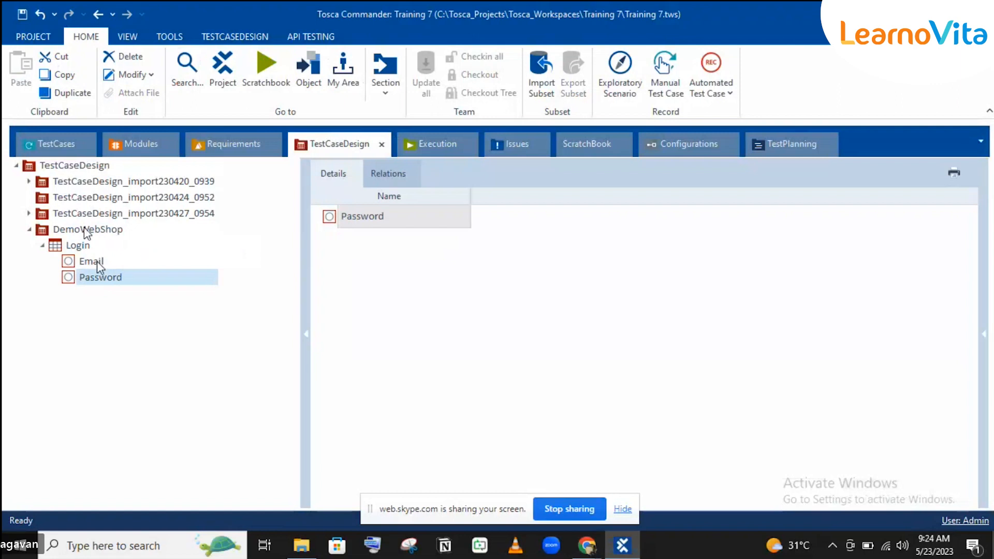
click(97, 261)
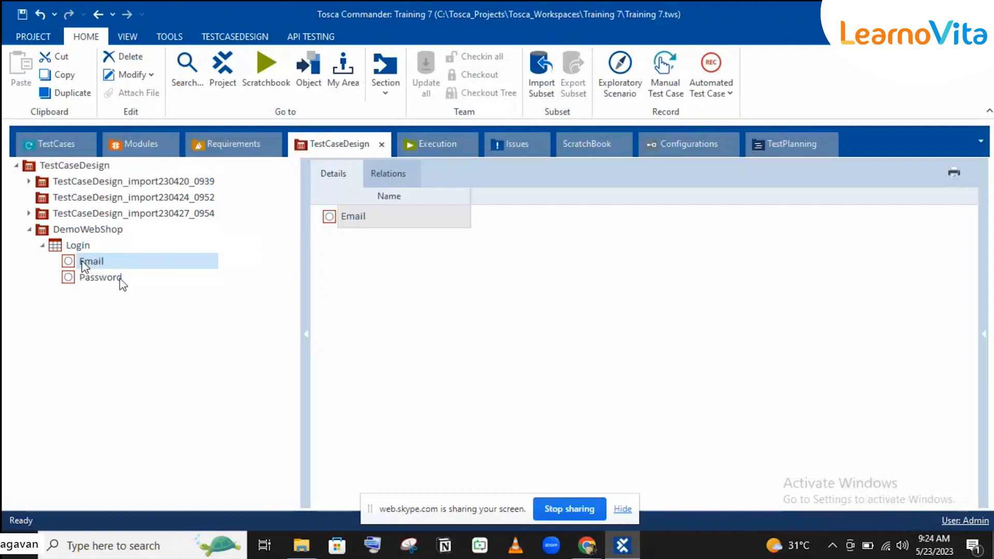
Expand the Properties panel for Email and select its BusinessRelevant property.
right_click(103, 258)
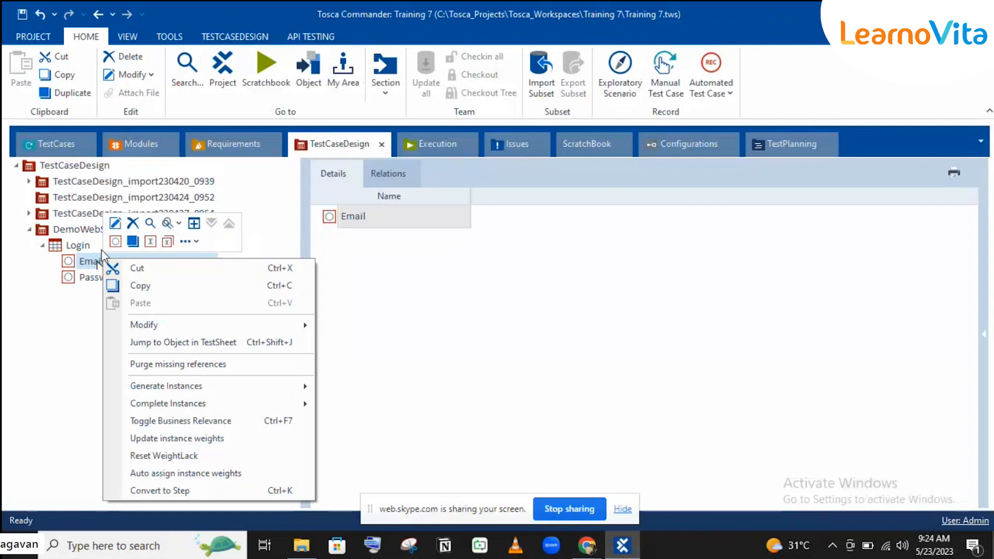
click(34, 287)
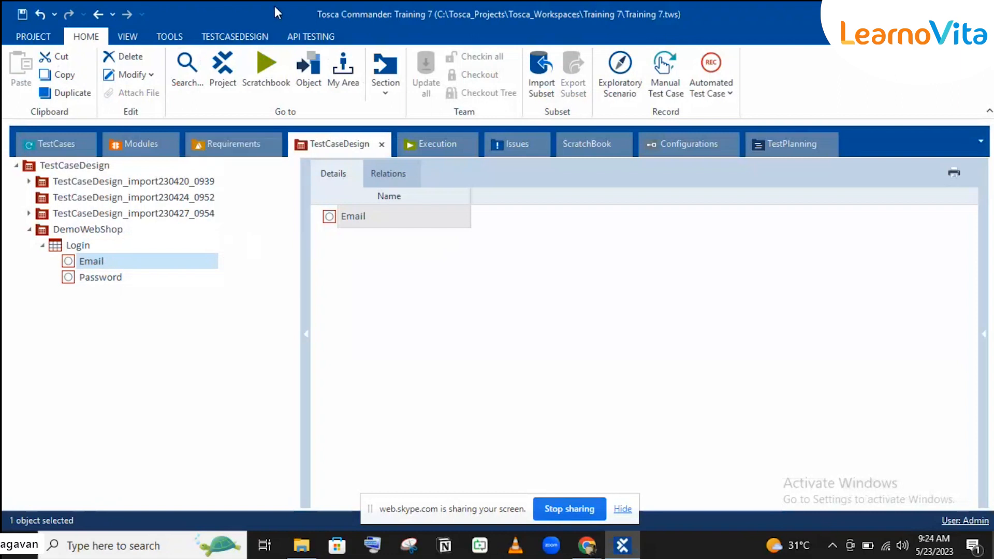
click(243, 37)
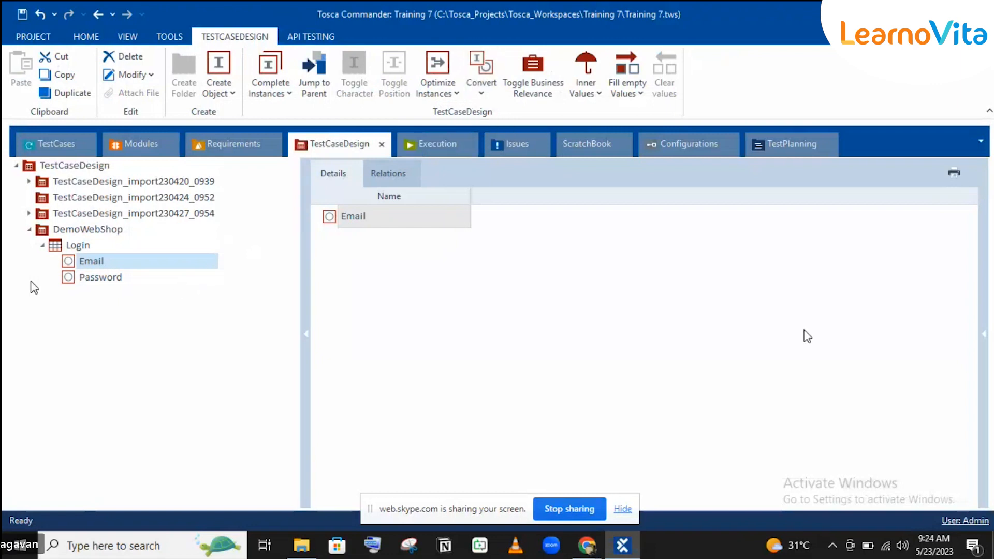
click(985, 343)
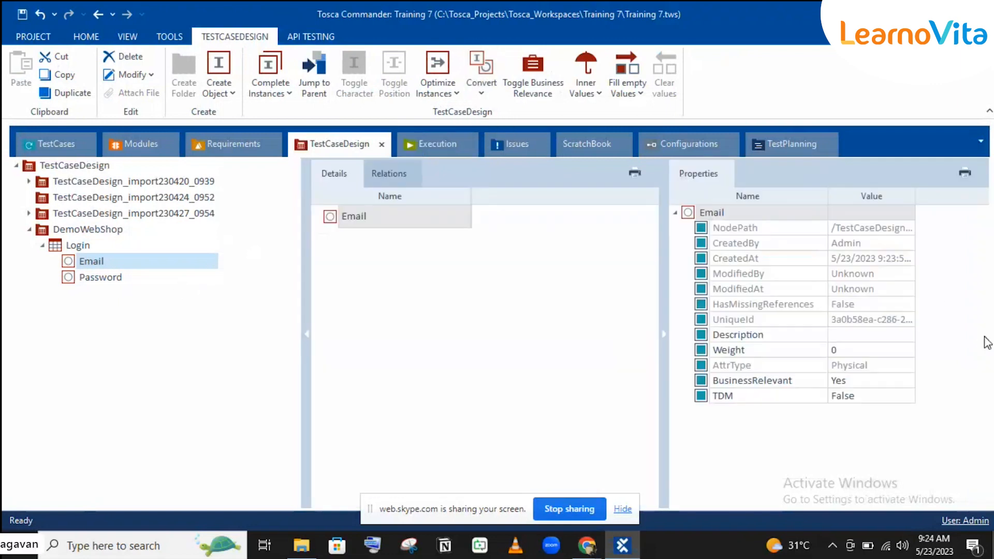
click(751, 386)
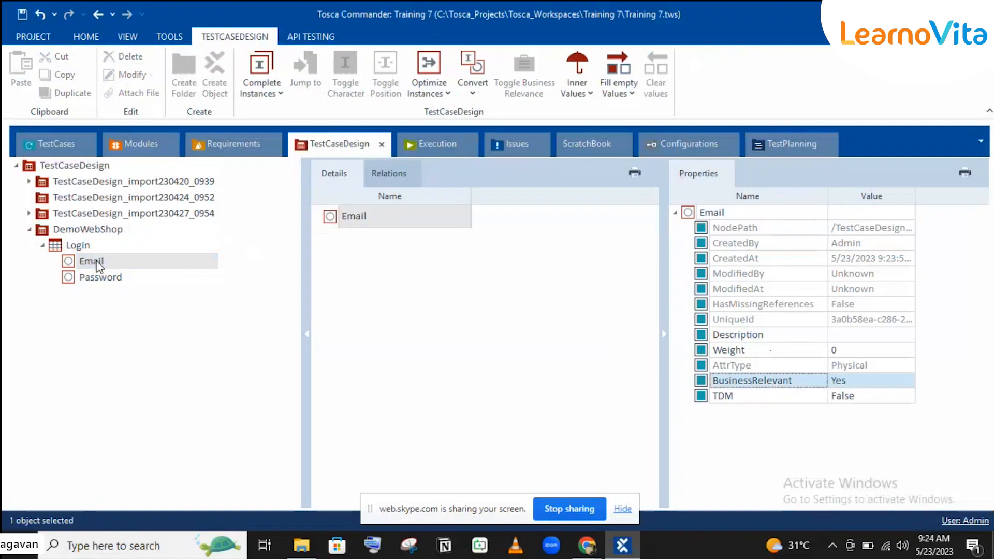
Create an instance named Valid under the Email attribute.
right_click(98, 265)
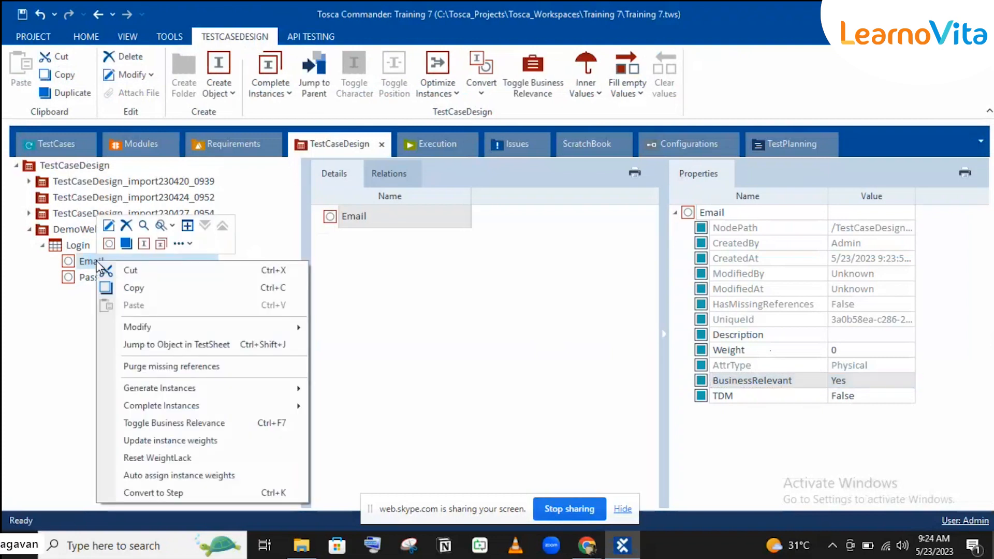
click(109, 243)
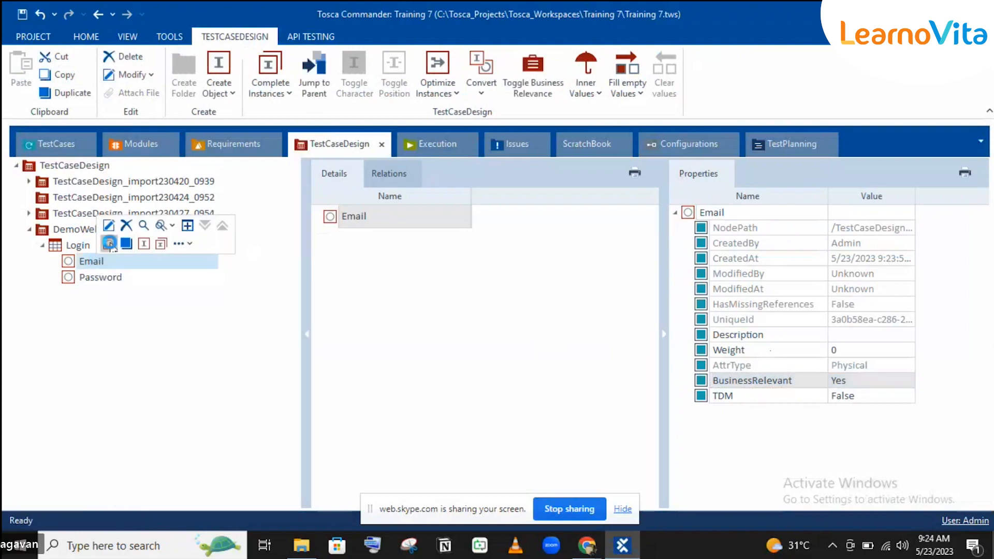
text(Vs)
text(lid)
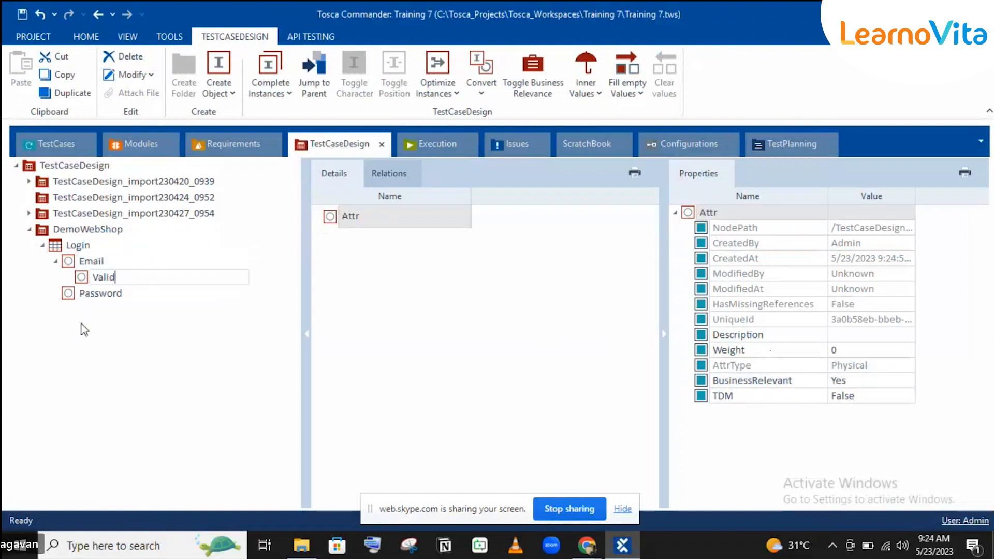
key(Return)
click(89, 261)
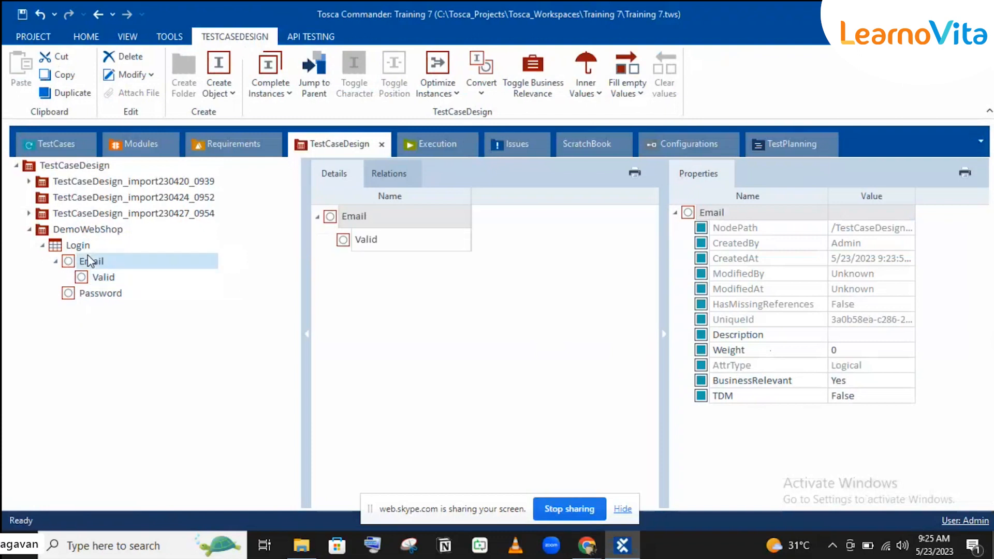
Create a second Email instance named Invalid and open Email's BusinessRelevant choices.
right_click(102, 263)
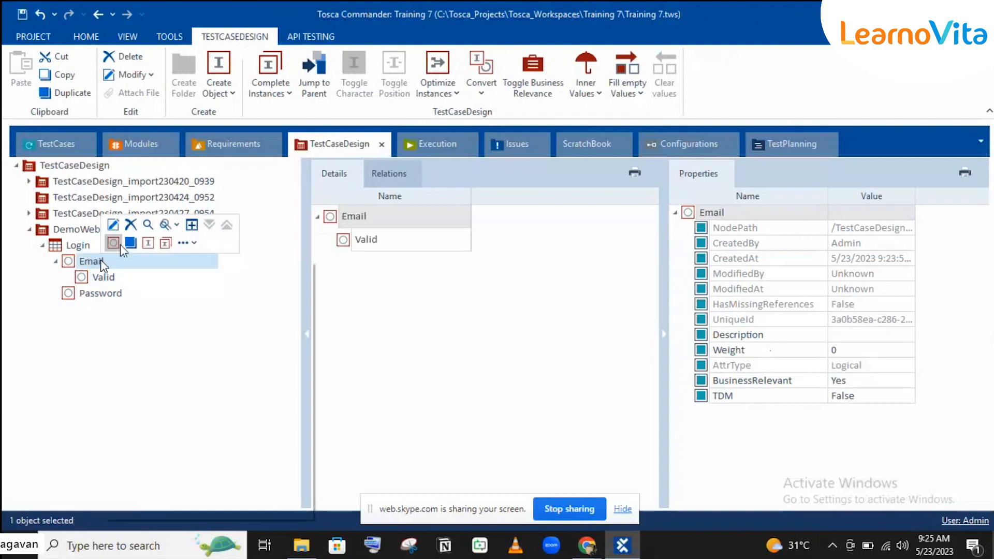
click(114, 244)
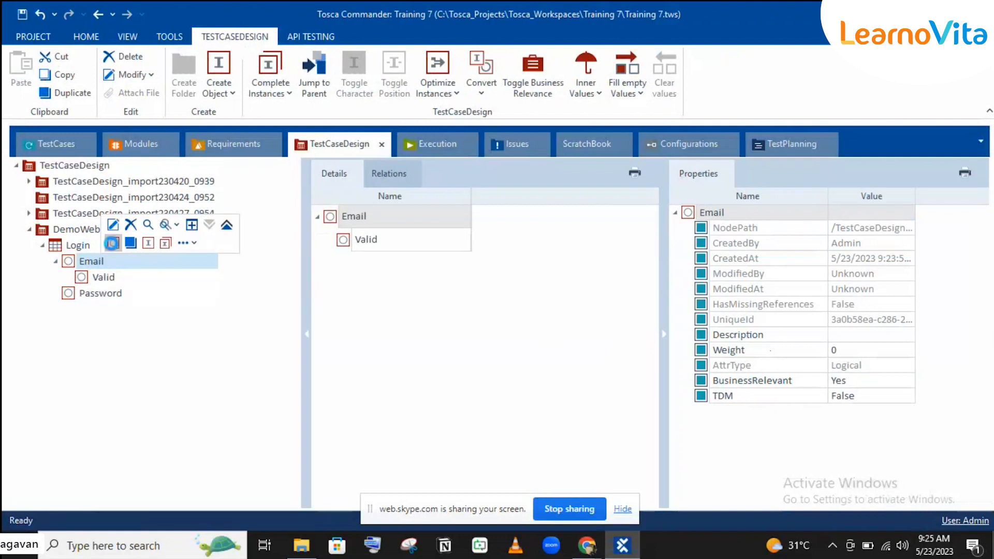
text(Invalid)
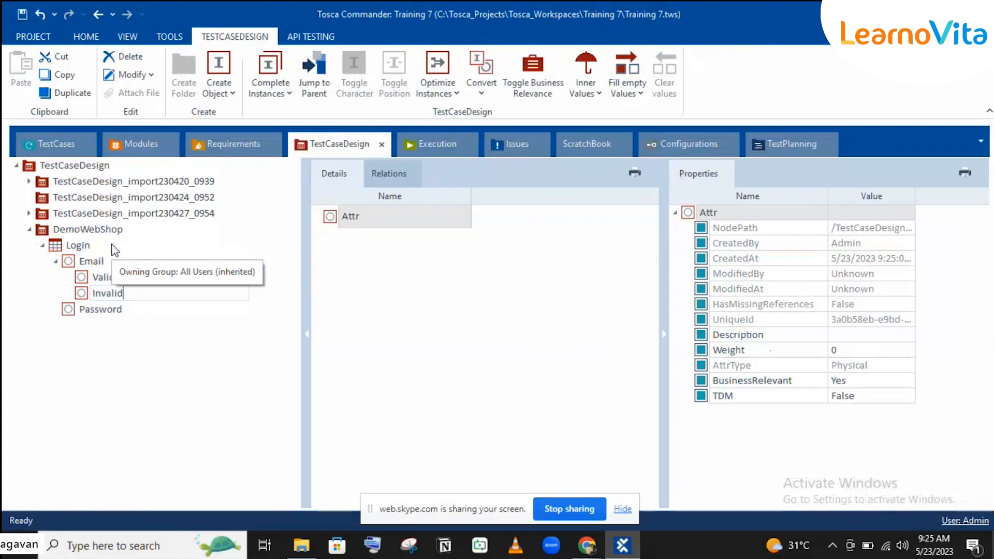
key(Return)
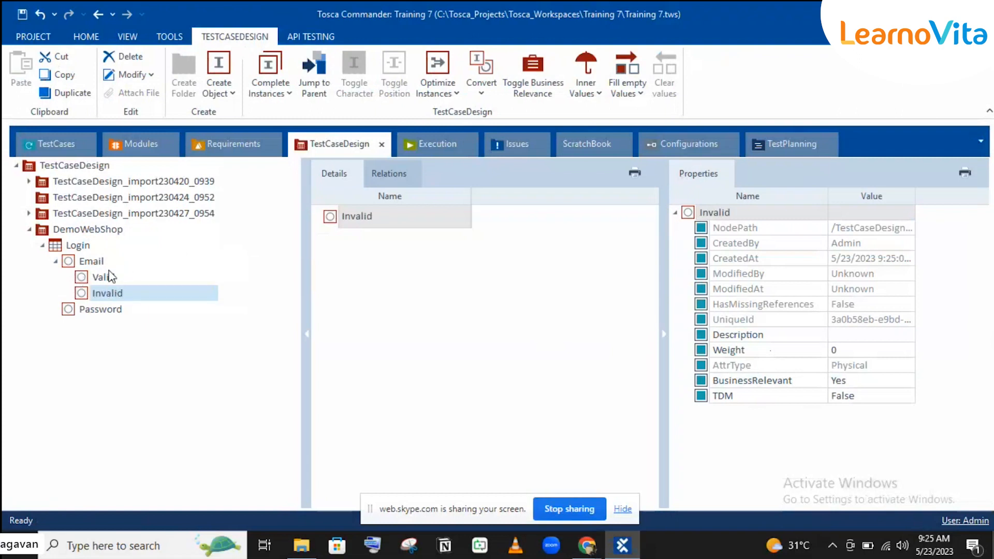
click(92, 261)
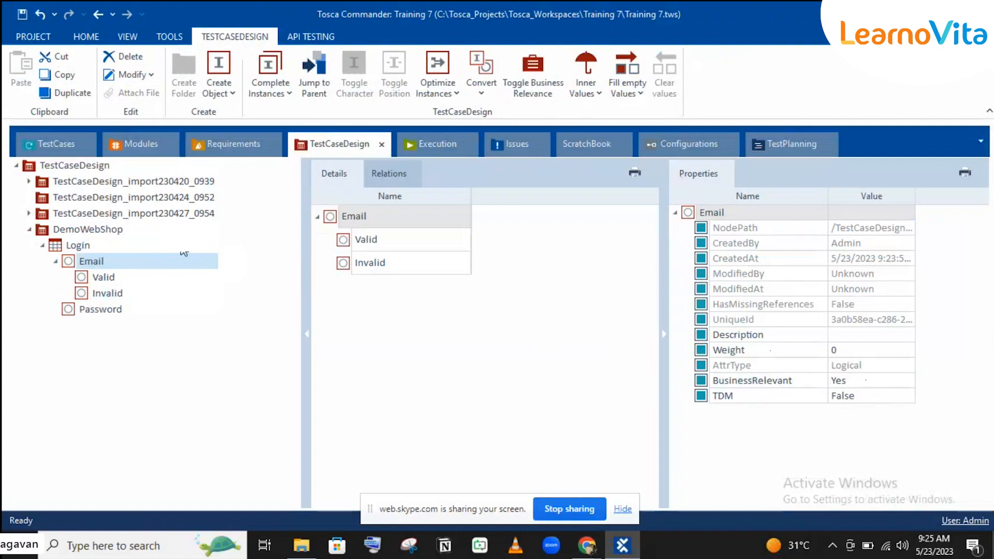
click(883, 383)
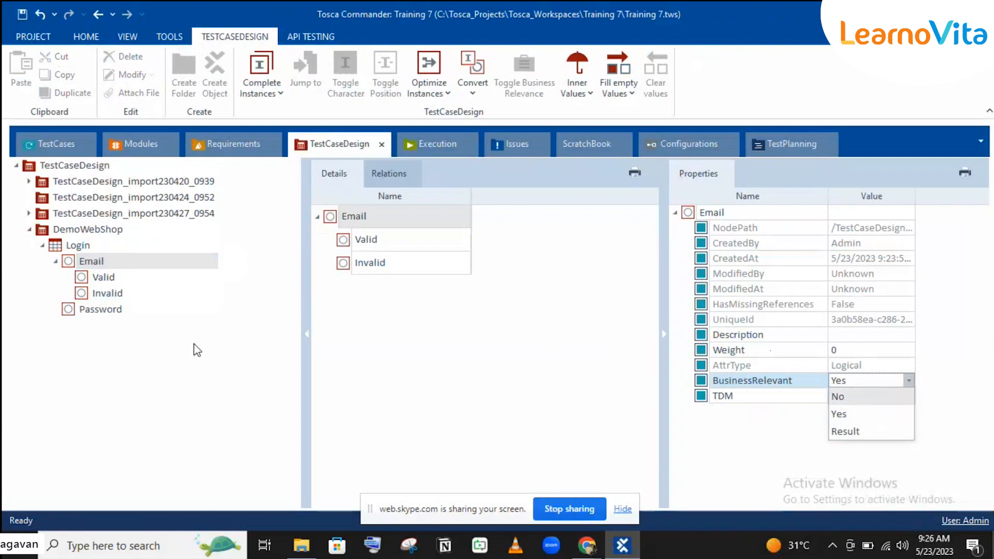
Add a third attribute named Tester under the Login test sheet.
click(76, 250)
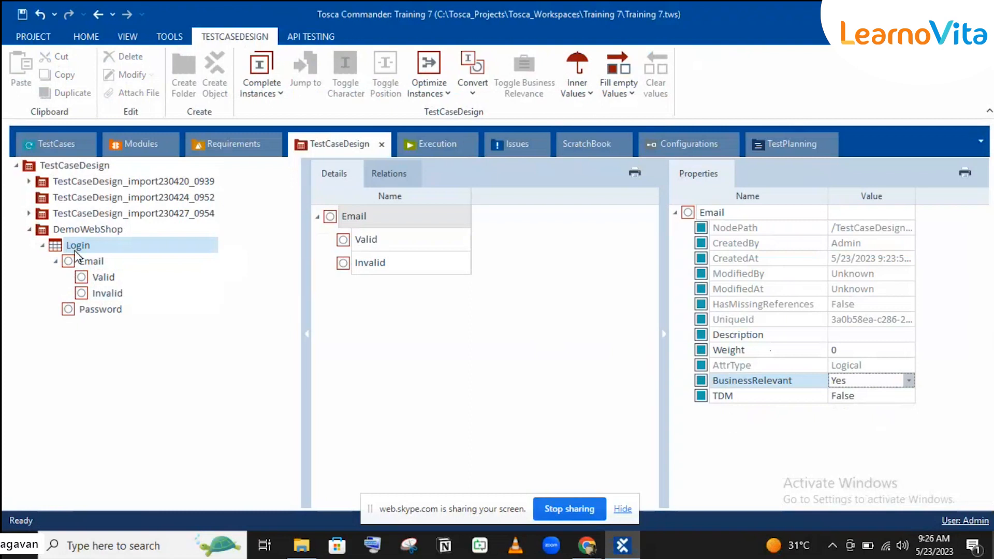
right_click(77, 251)
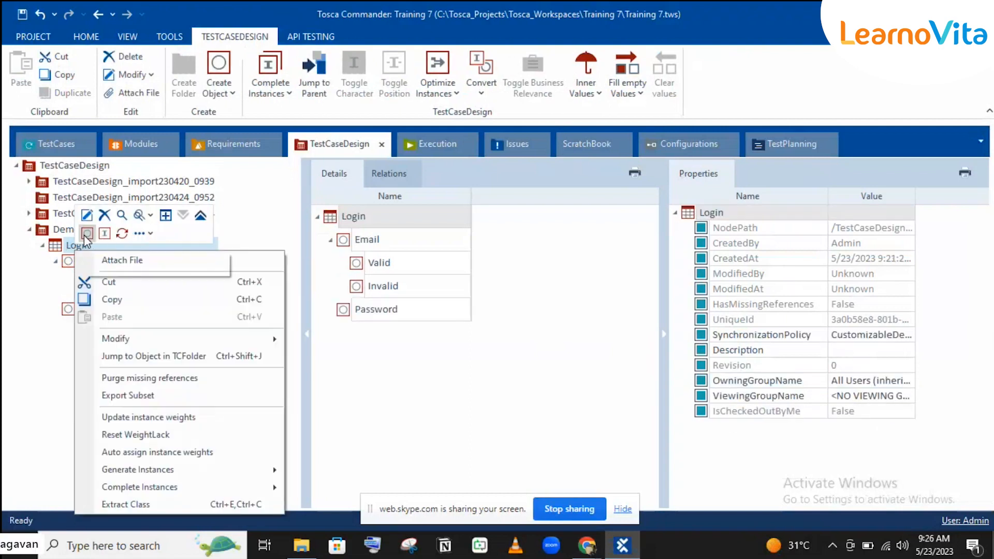
click(86, 234)
text(Teest)
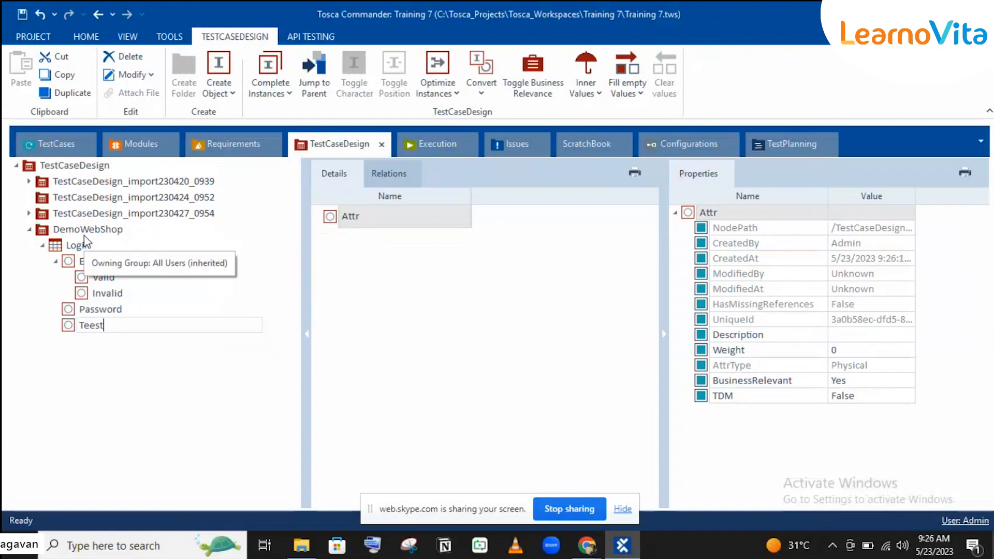
key(BackSpace)
key(BackSpace)
text(st)
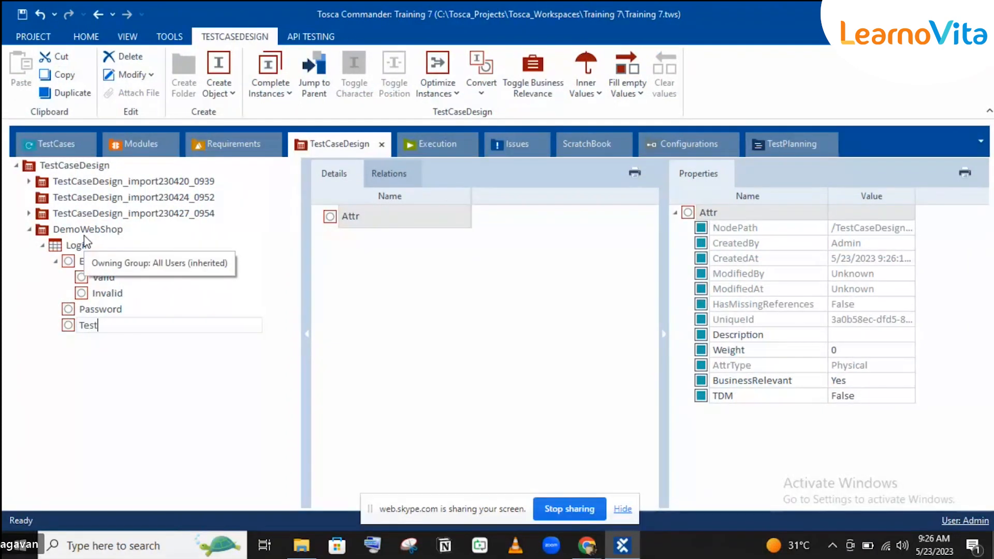
text(er)
key(Return)
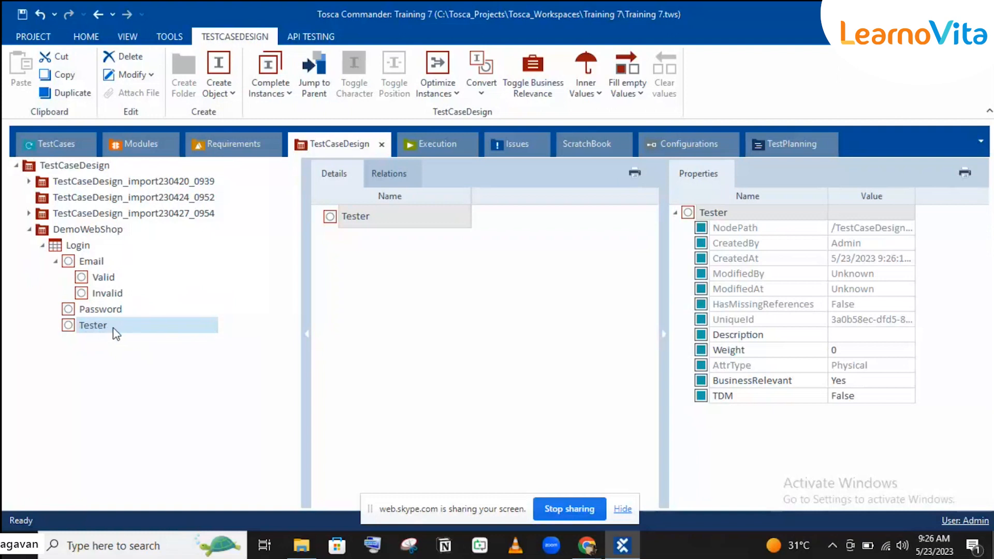
Set the Tester attribute's BusinessRelevant property to No, then collapse the Email node.
click(870, 384)
click(871, 384)
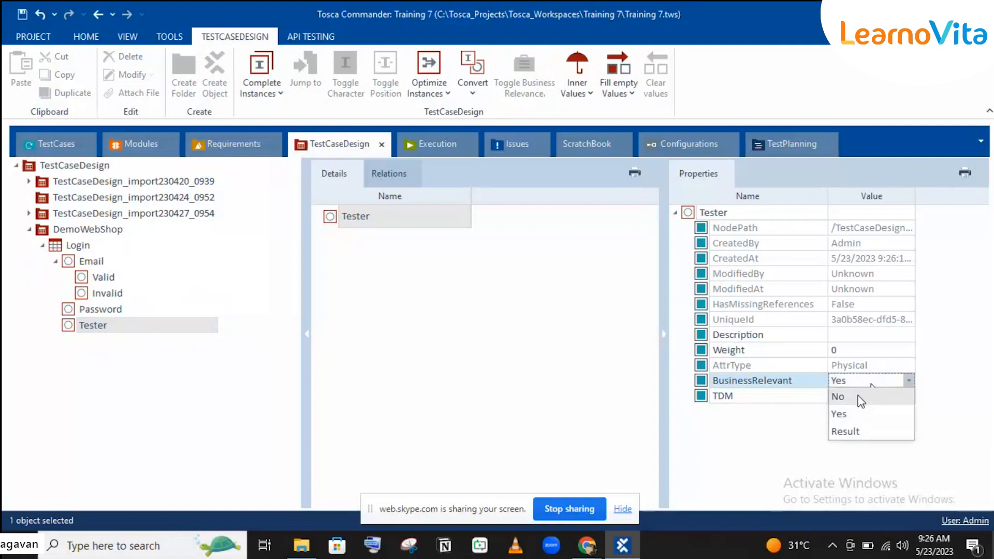
click(858, 396)
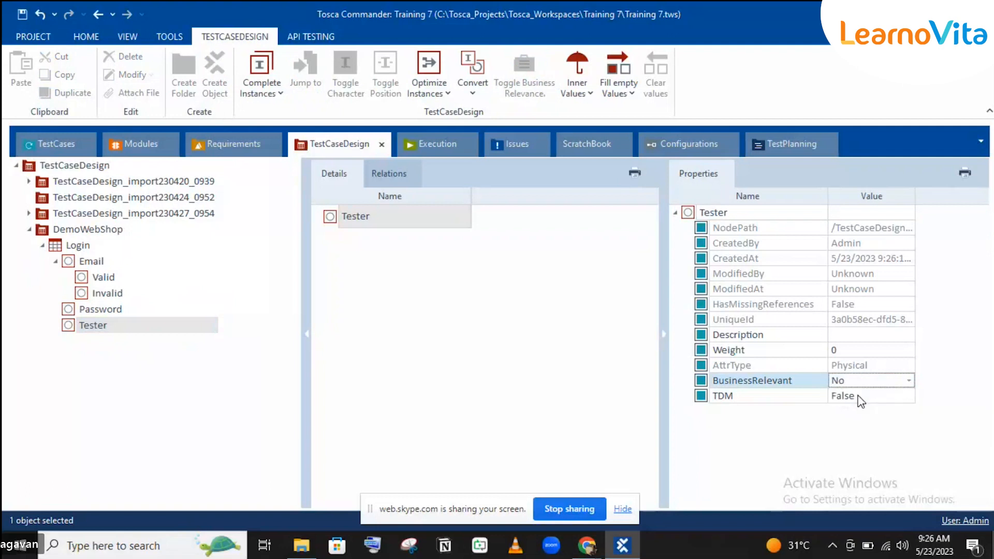
click(781, 363)
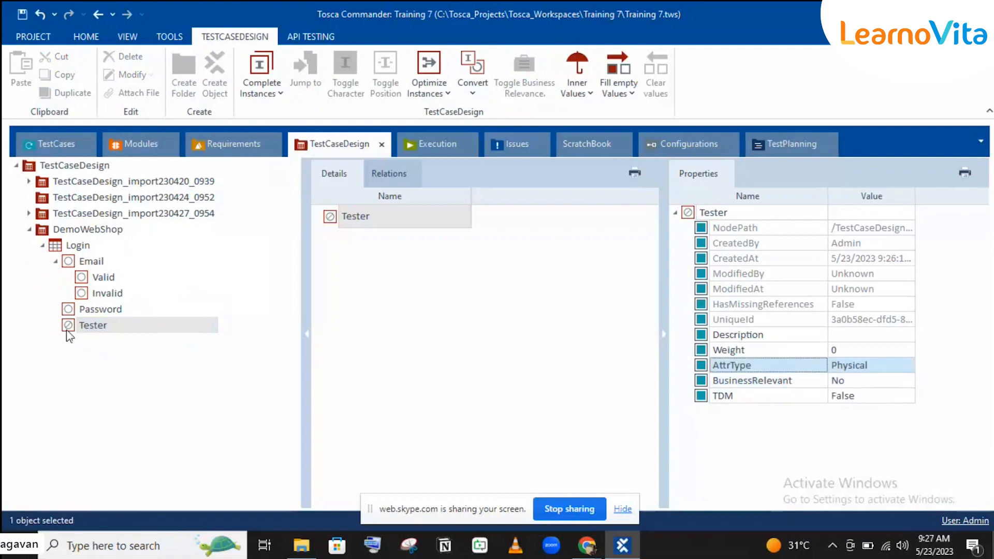
click(56, 262)
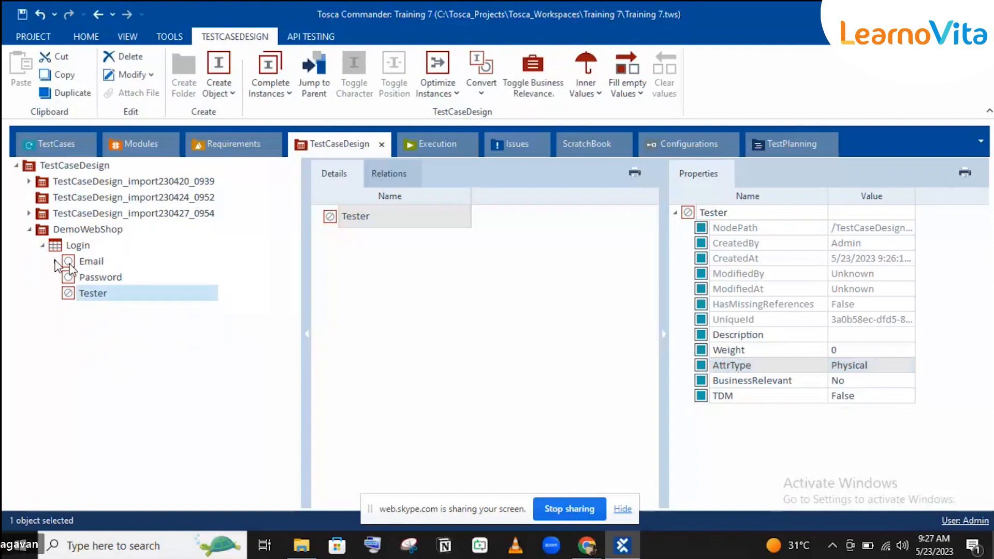
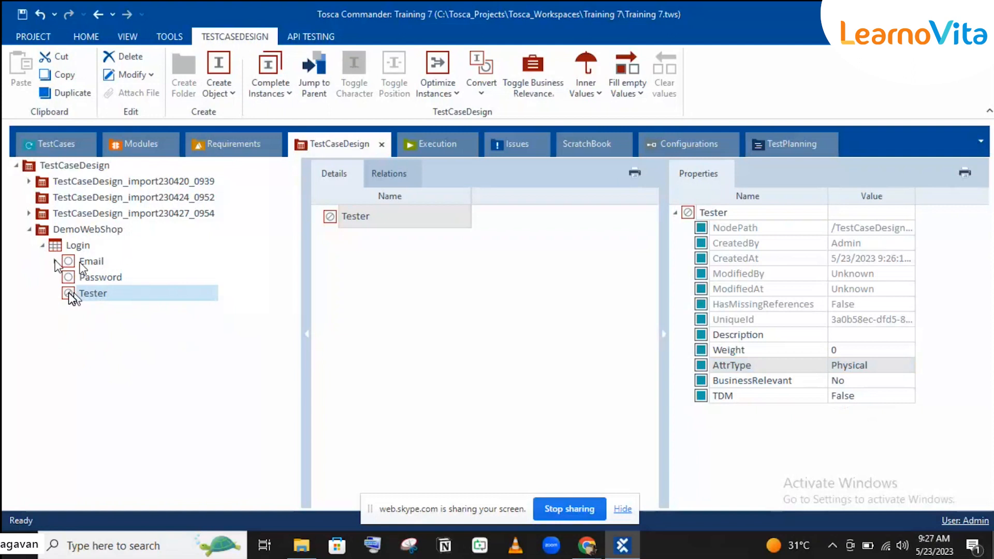
Check Tester's BusinessRelevant value, then select Login to view its Email, Password and Tester attributes.
click(886, 377)
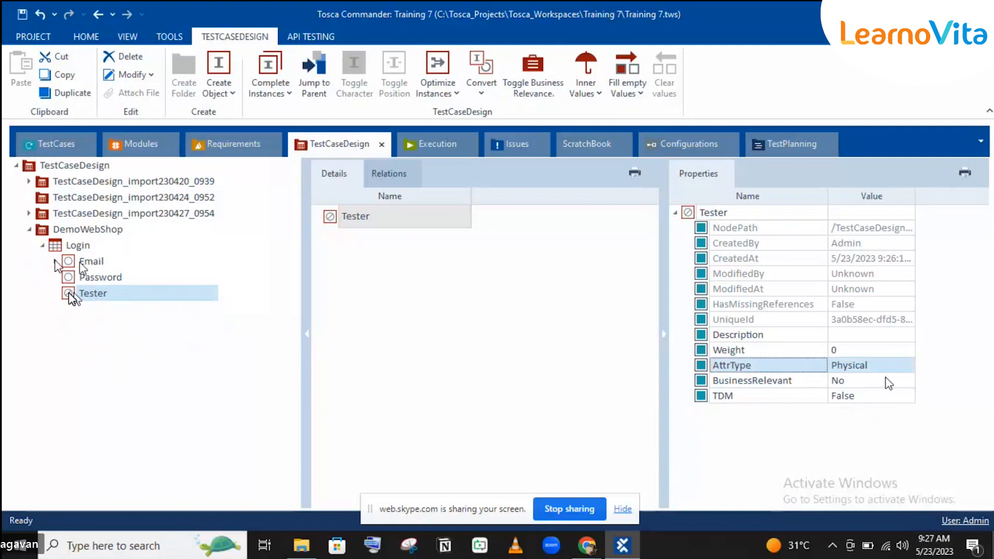
click(888, 383)
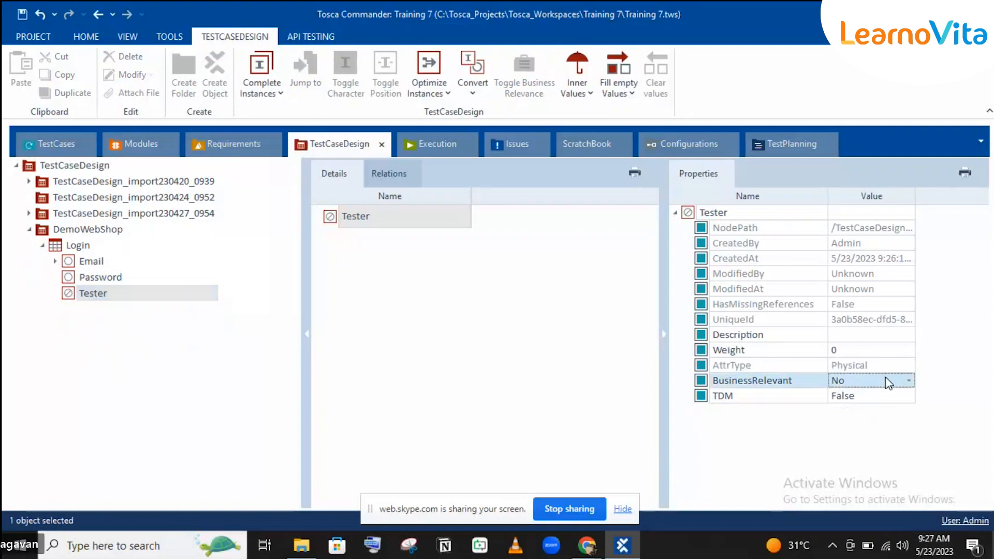
click(77, 245)
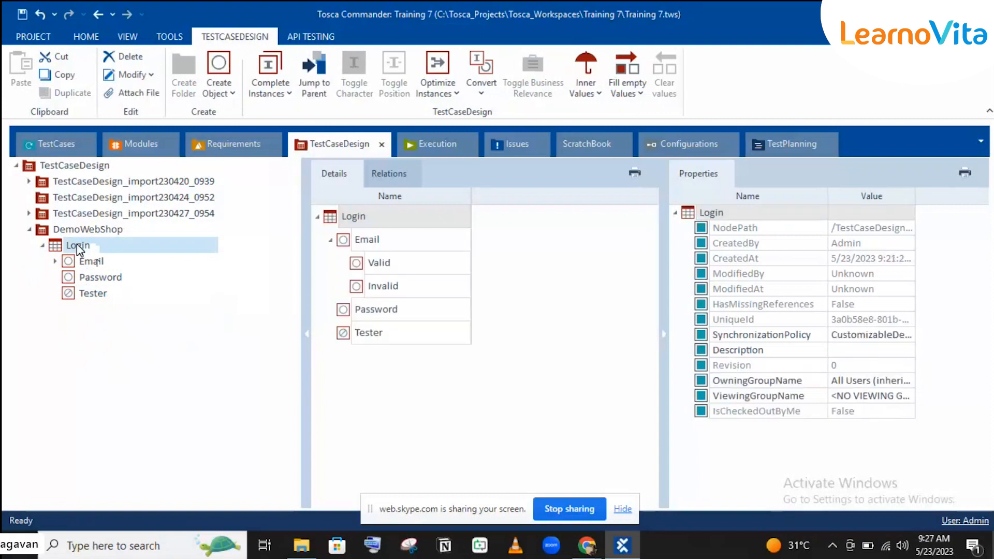
Create a Validation attribute under Login and drag Tester above Email to the top.
right_click(77, 244)
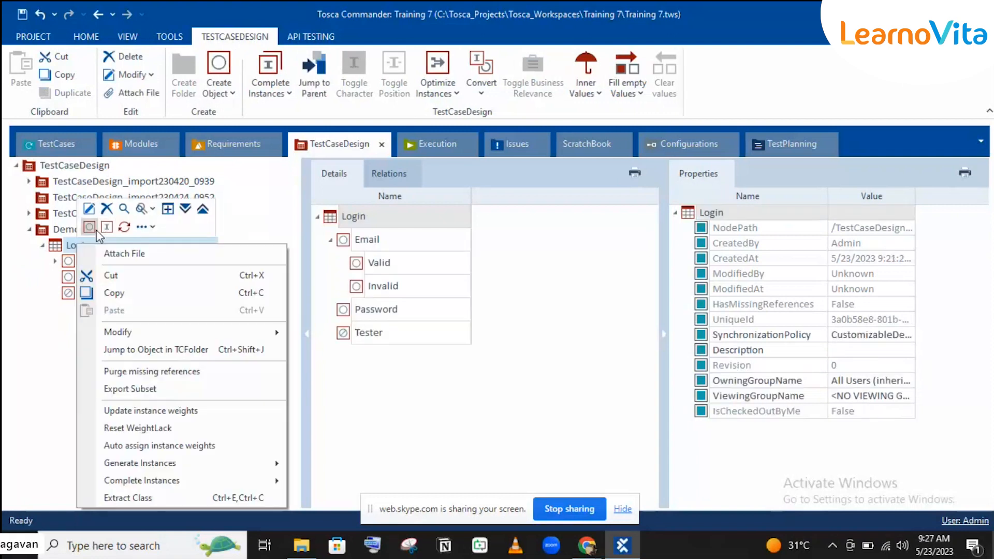
click(92, 229)
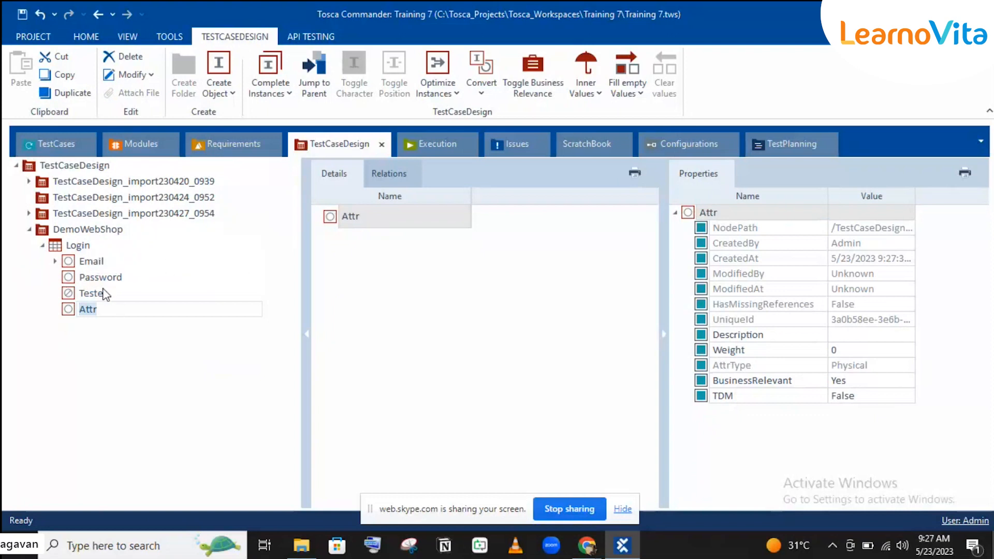
text(Validation)
key(Return)
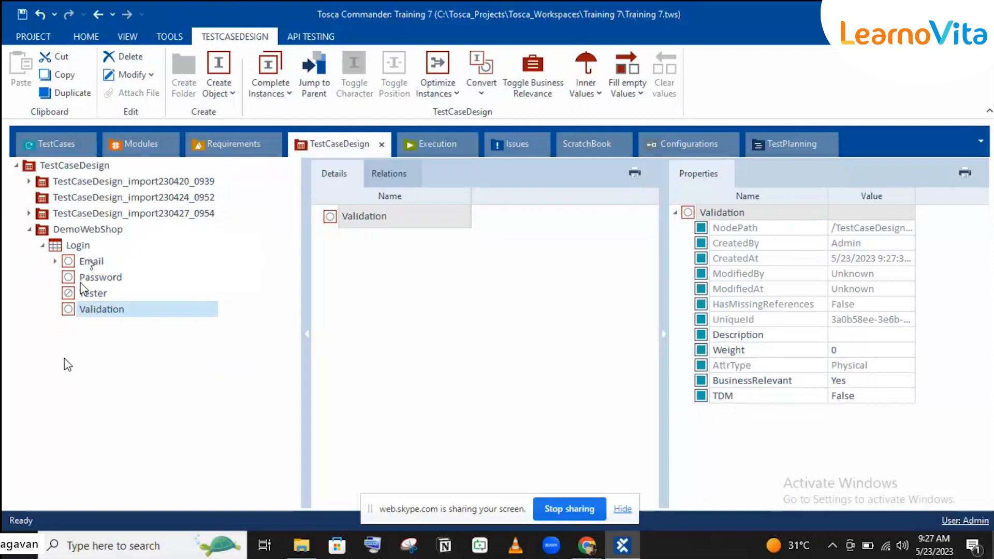
drag(78, 293, 78, 257)
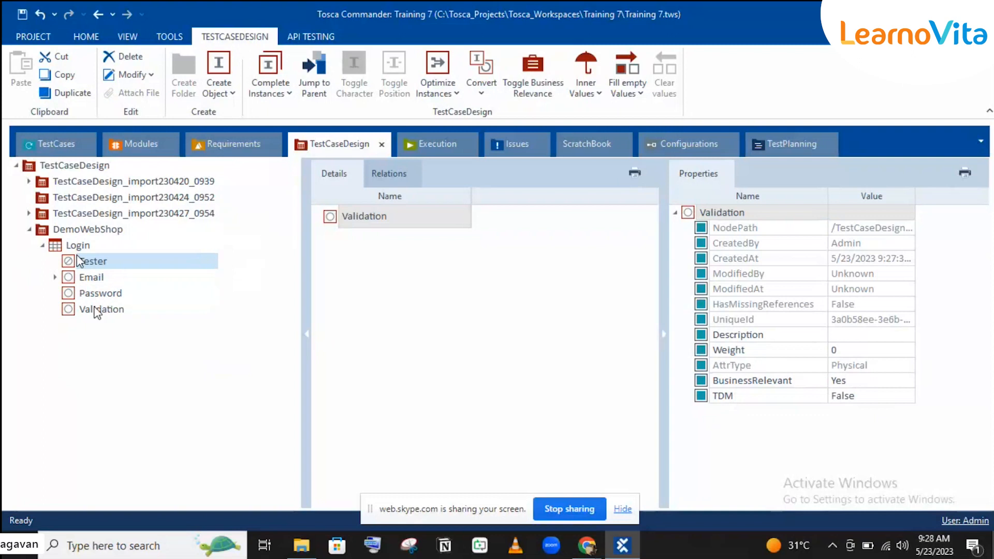
click(96, 313)
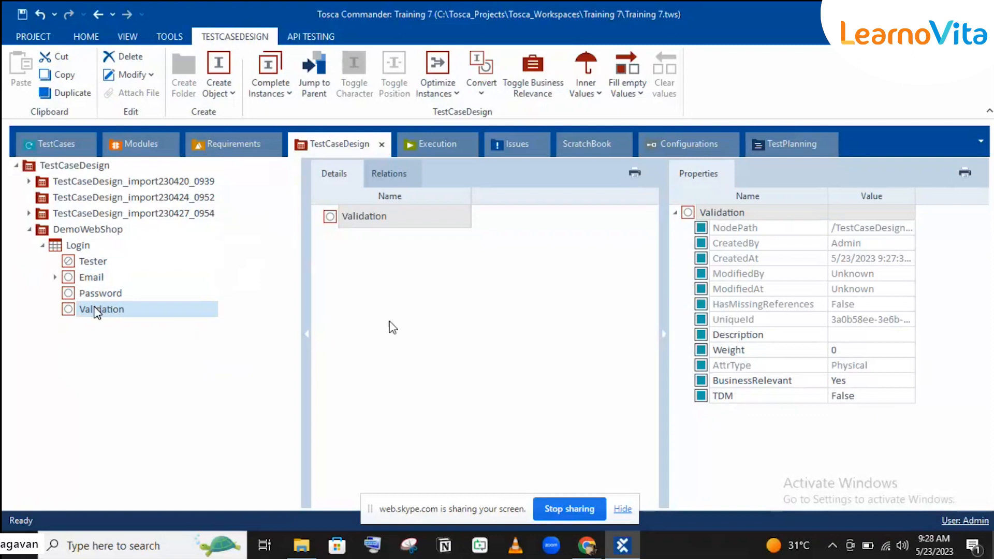
Change Validation's BusinessRelevant property from its default to Result.
click(856, 382)
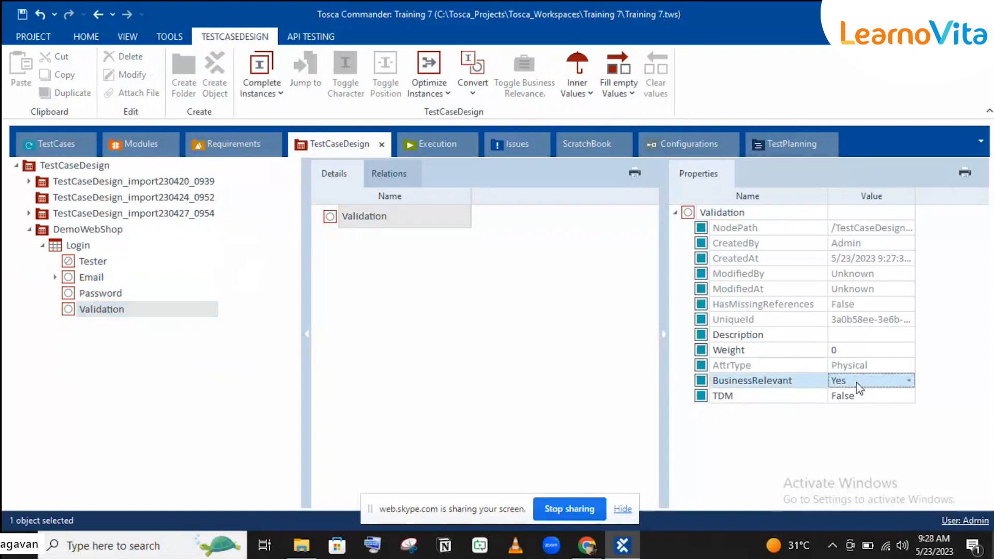
click(856, 384)
click(855, 432)
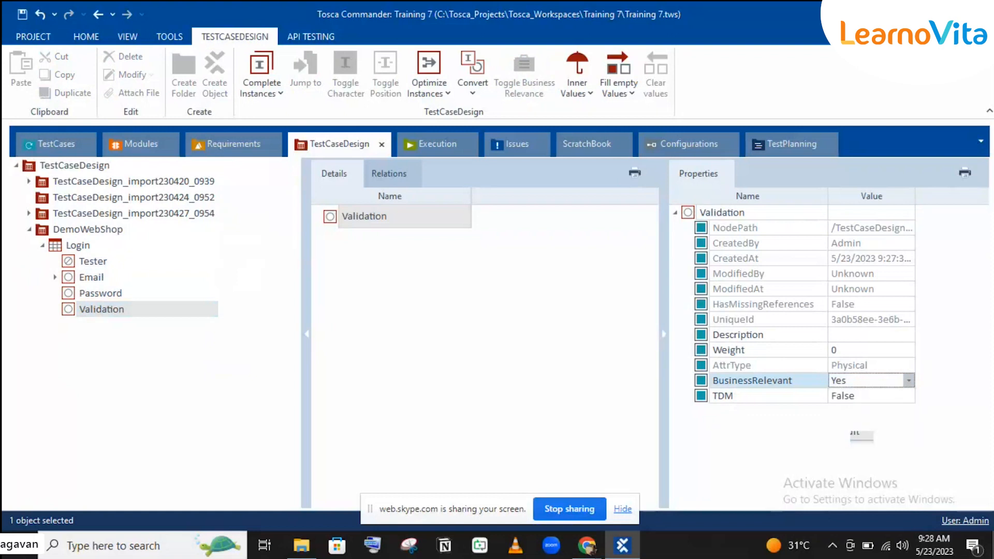
click(731, 368)
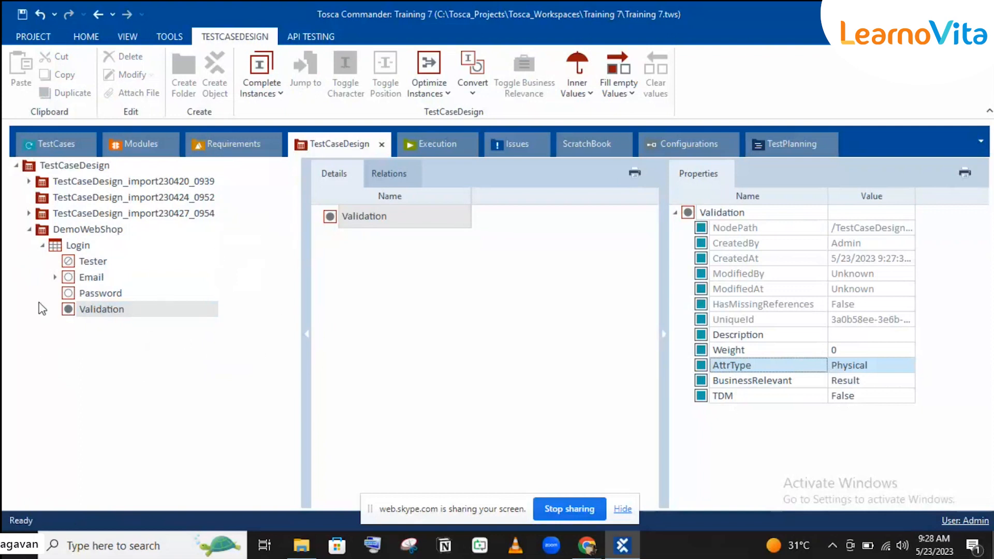
click(80, 263)
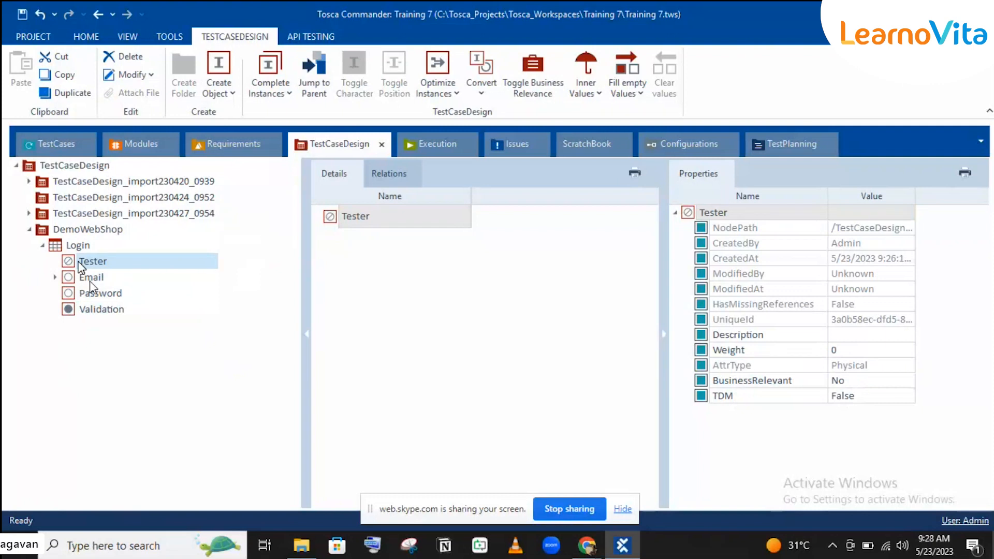
Review Email and Validation properties, then expand Email to list Valid and Invalid and select Tester.
click(89, 280)
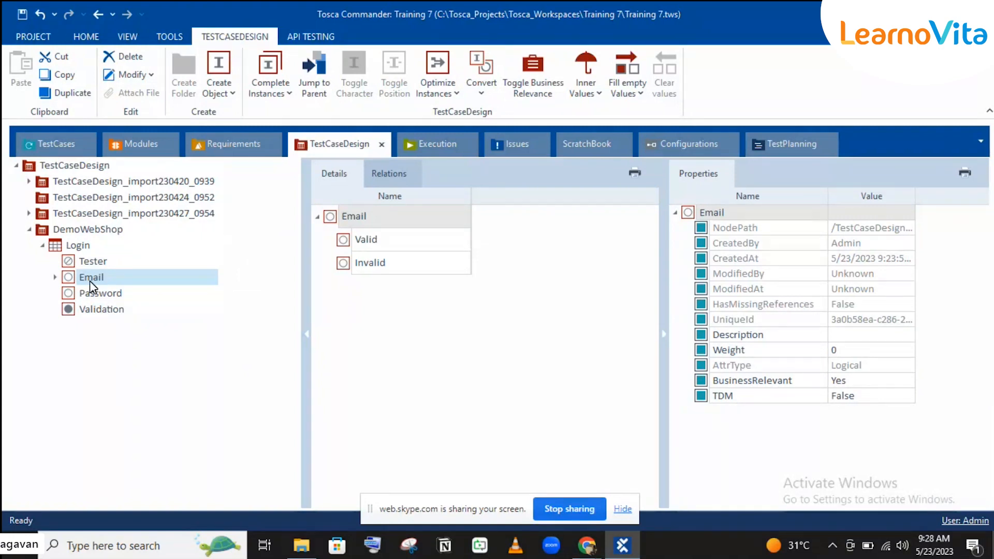
click(93, 308)
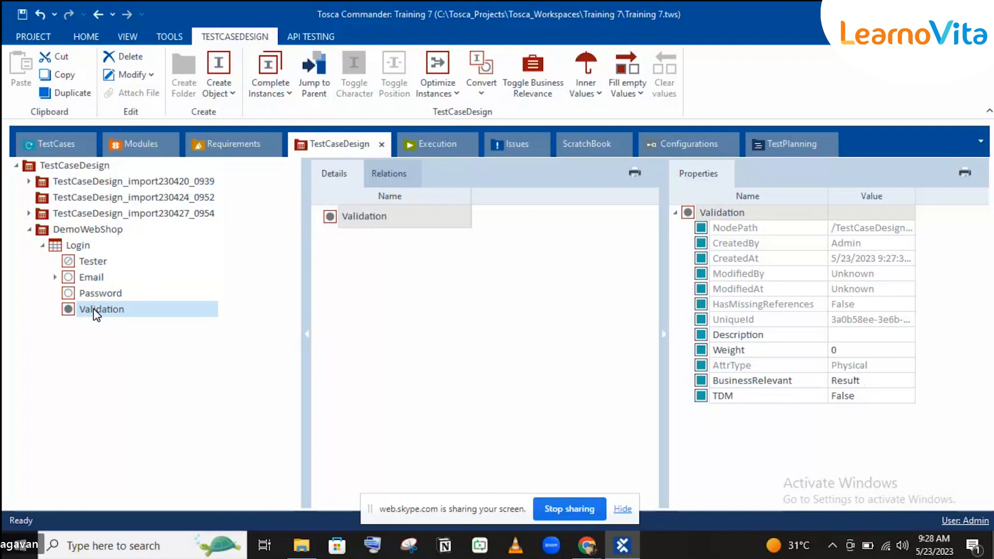
click(740, 365)
click(745, 365)
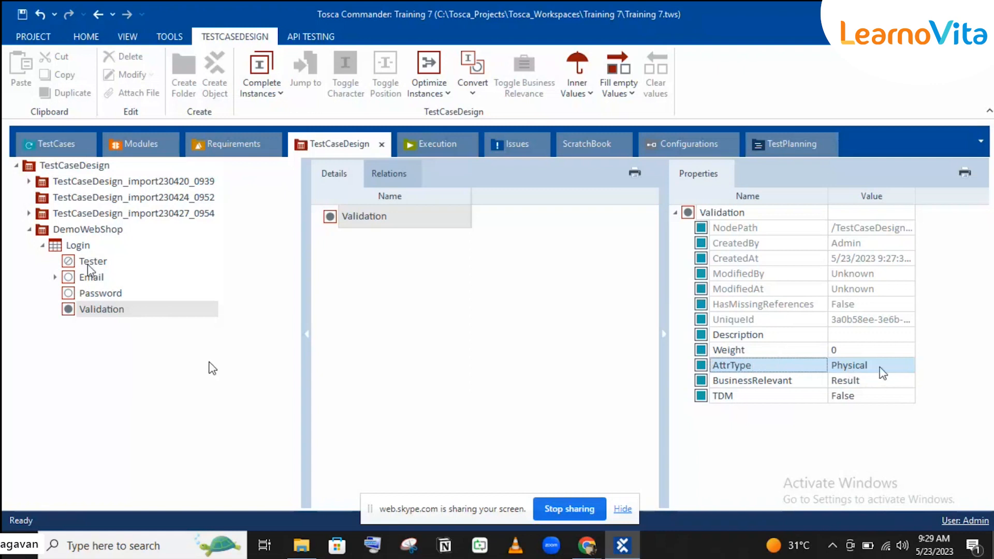
click(55, 278)
double_click(72, 279)
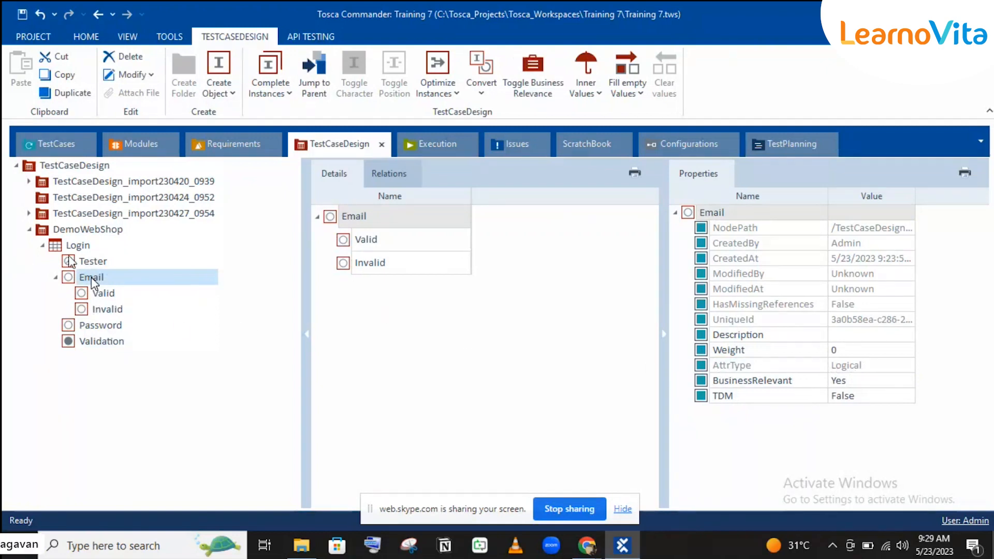
click(83, 262)
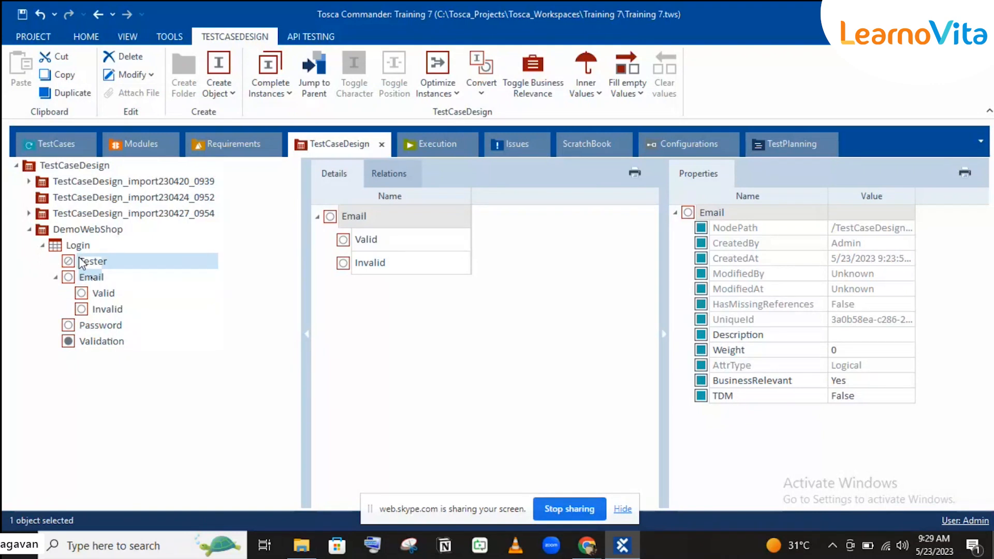
click(91, 277)
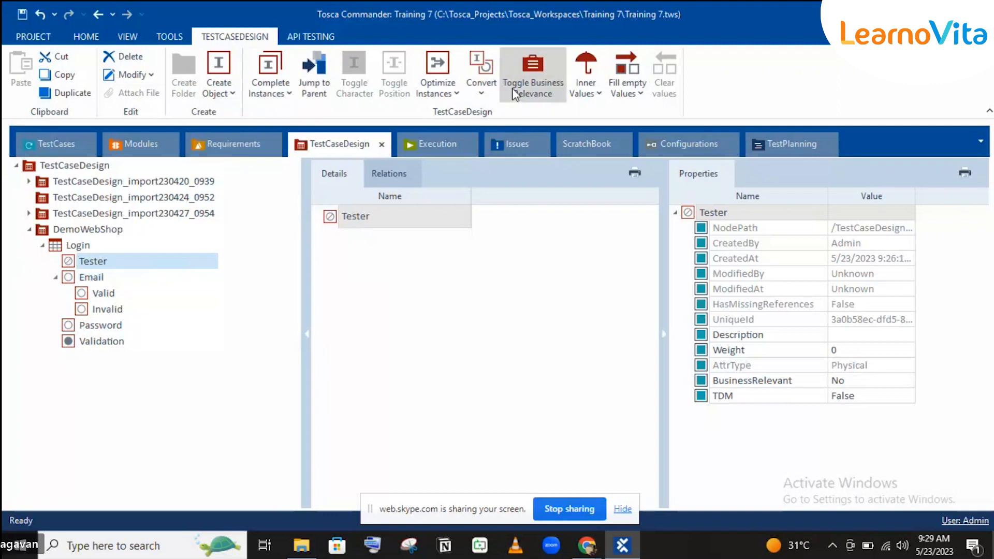
click(869, 385)
click(870, 383)
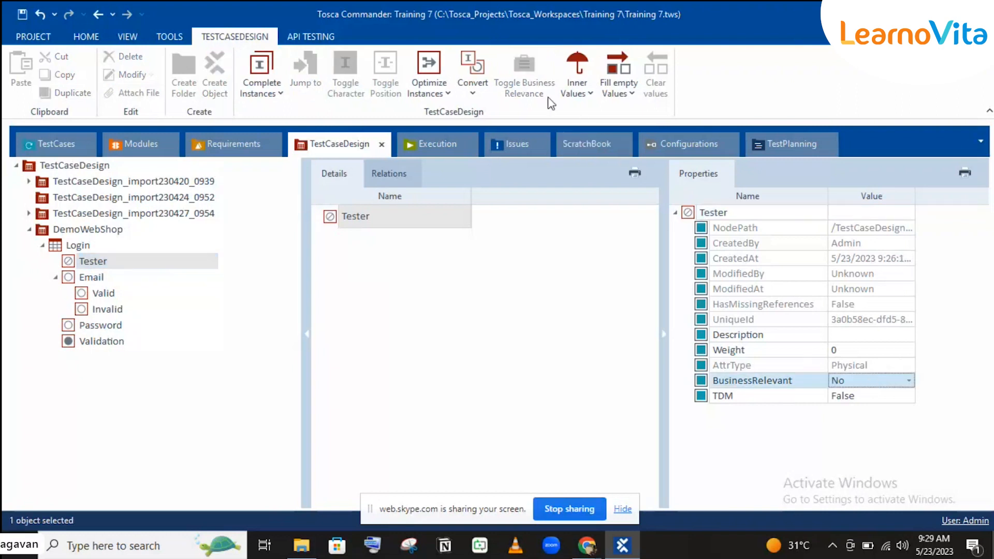
click(72, 267)
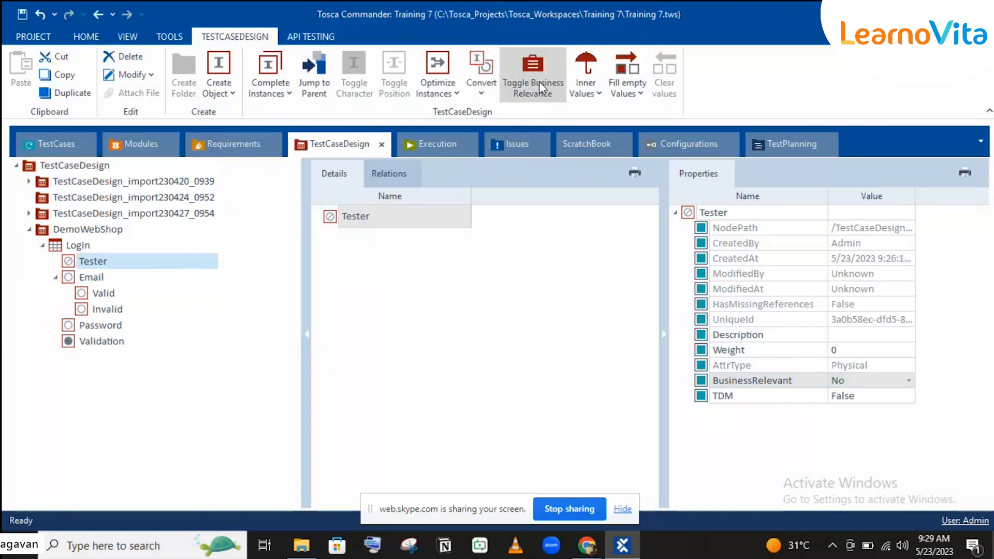
click(539, 81)
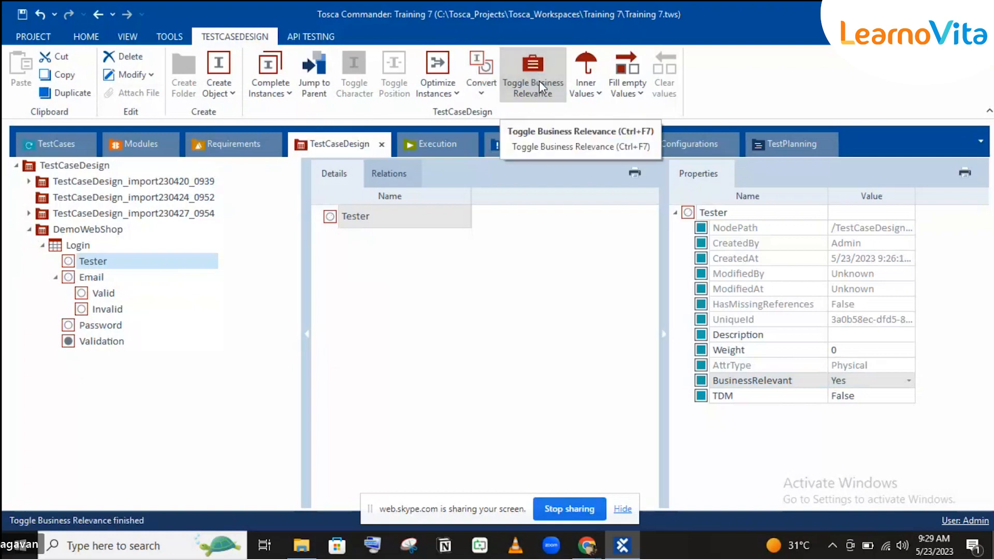
click(538, 80)
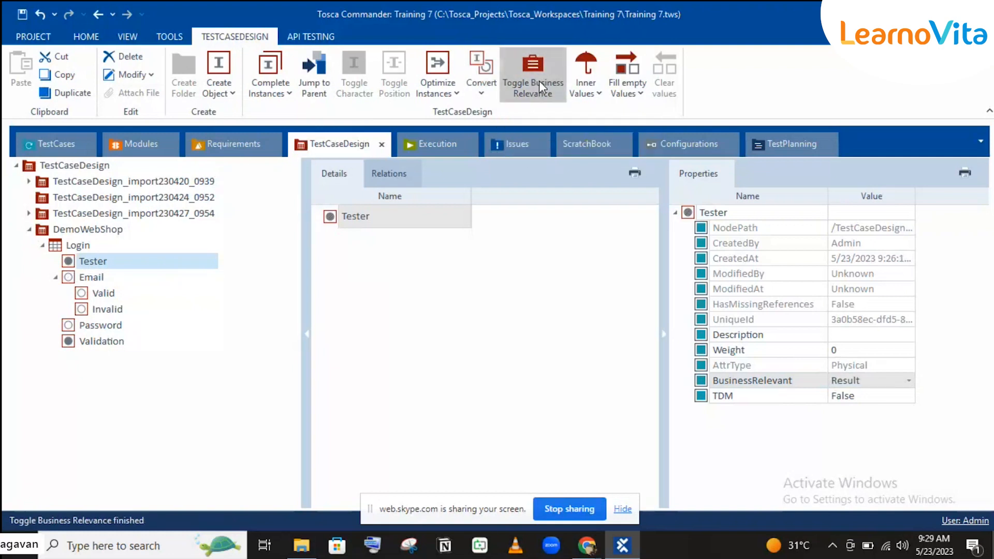
click(538, 80)
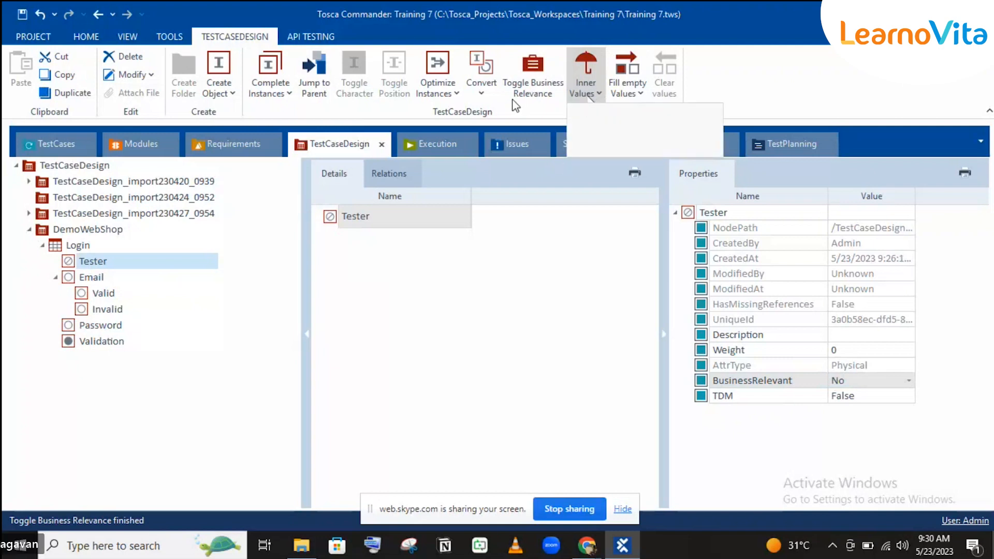
click(591, 96)
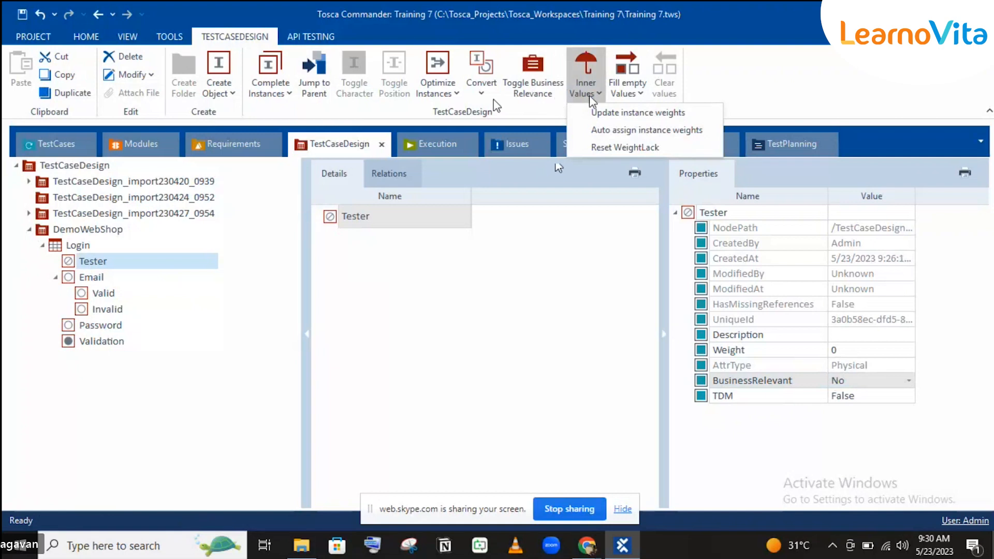
click(433, 94)
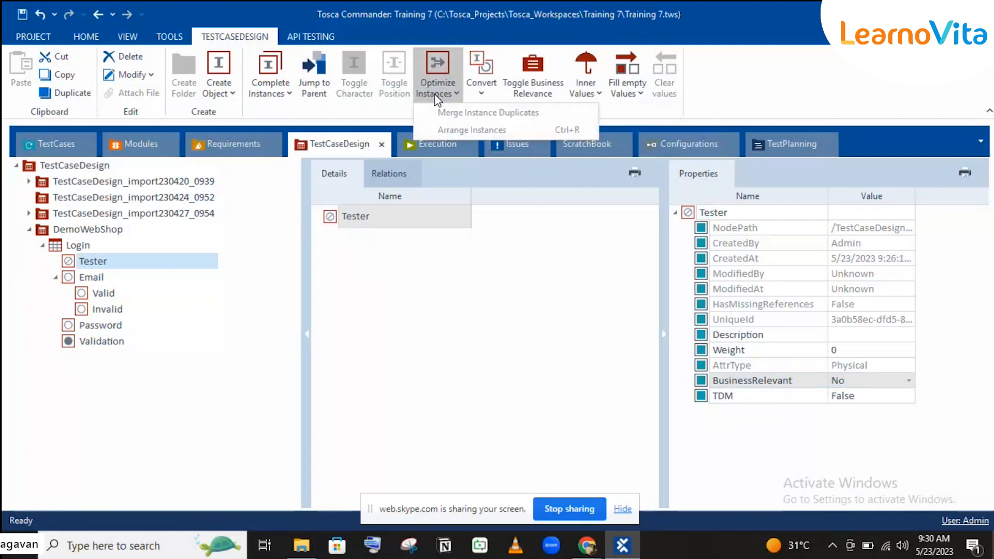
click(479, 94)
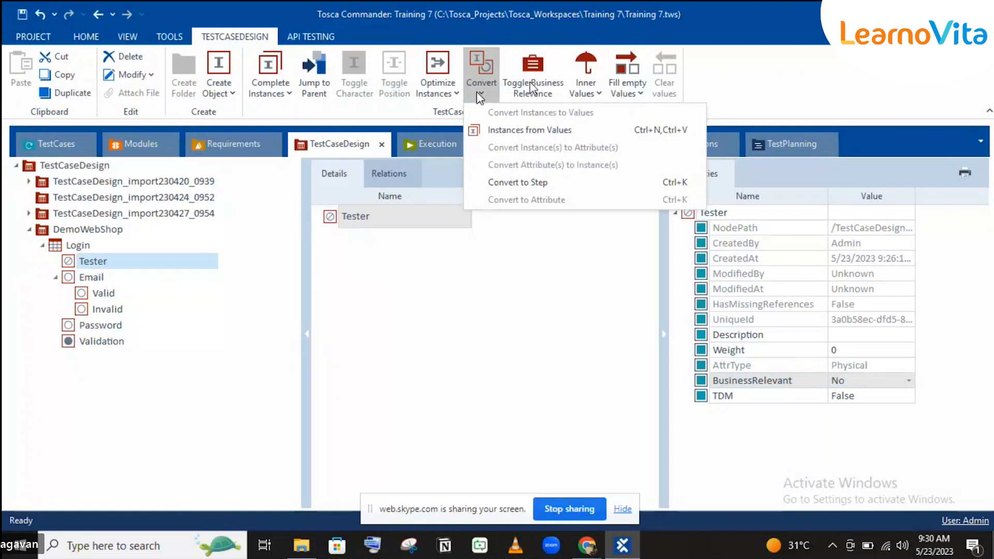
click(762, 50)
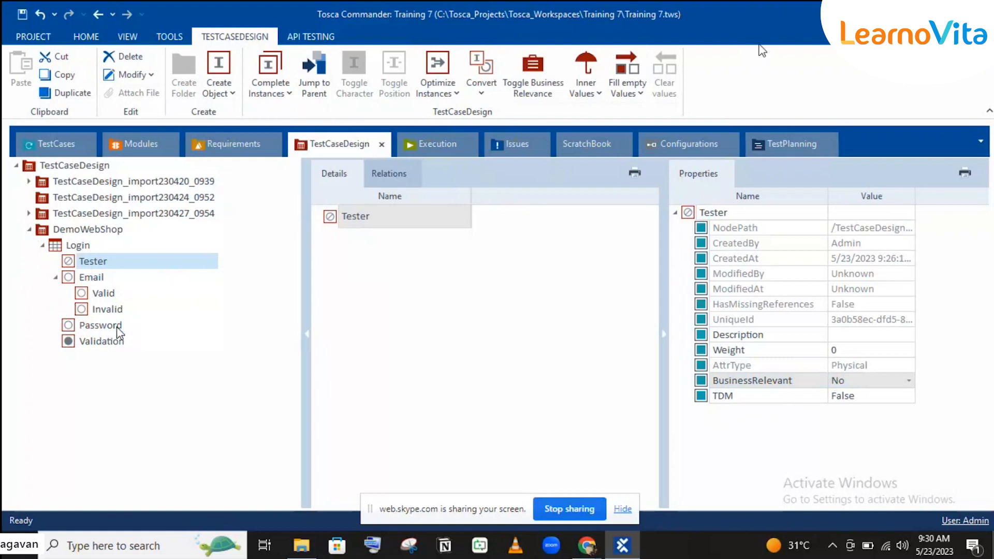
Collapse and re-expand Email under Login, then select its Valid class.
click(71, 265)
click(91, 277)
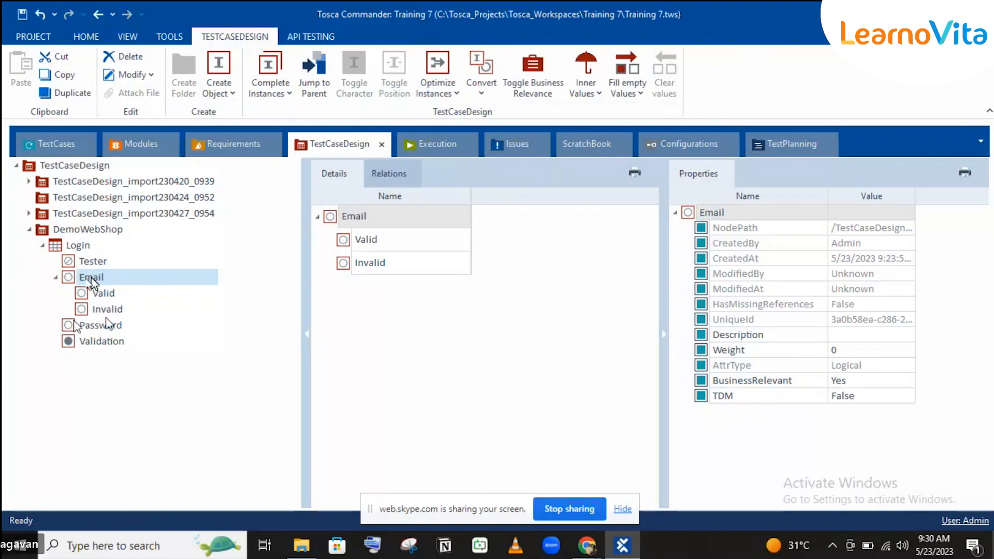
click(100, 342)
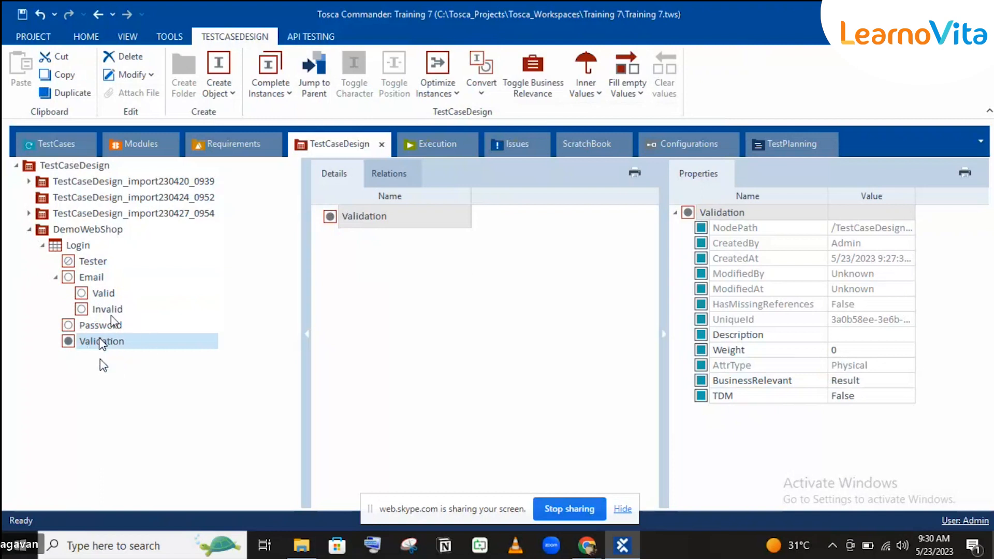
click(55, 278)
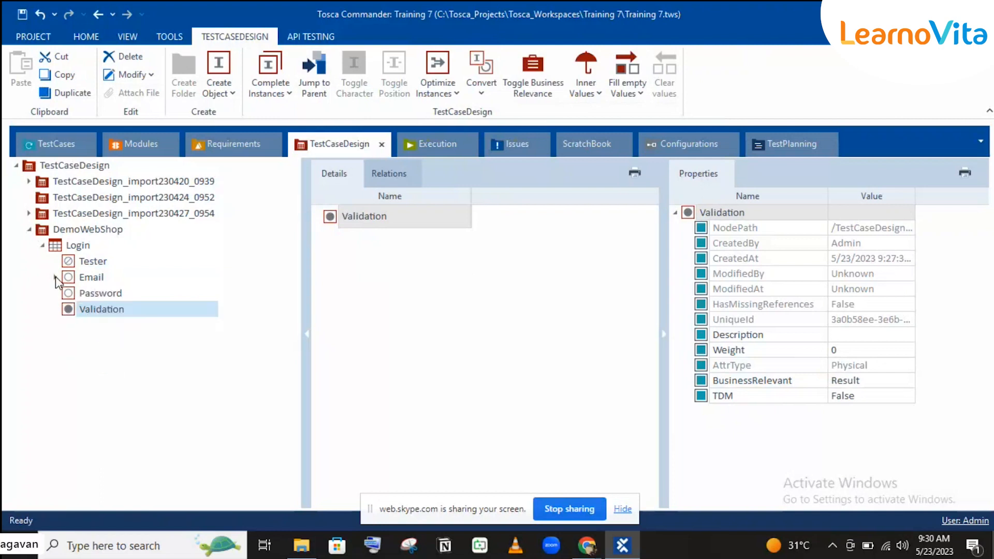
click(56, 278)
click(91, 278)
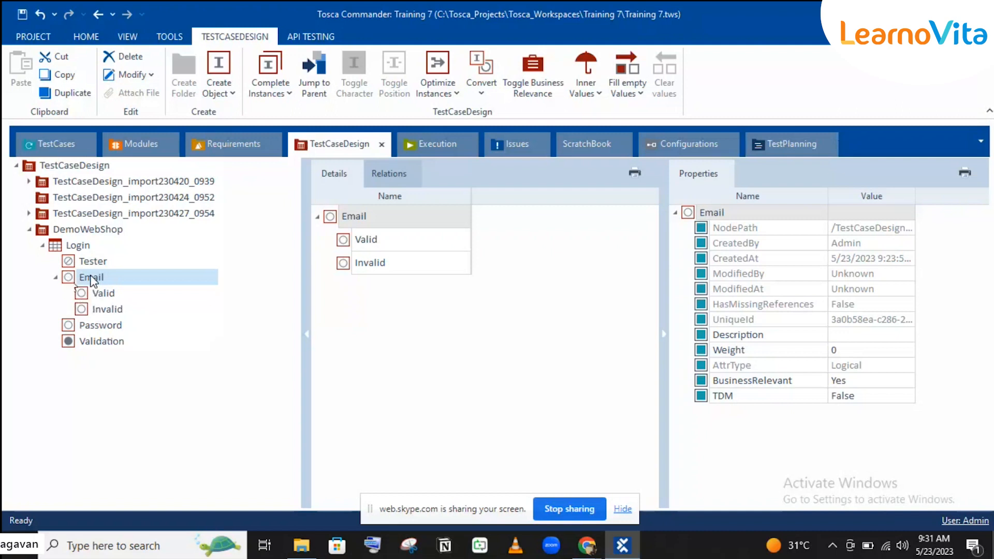
click(82, 295)
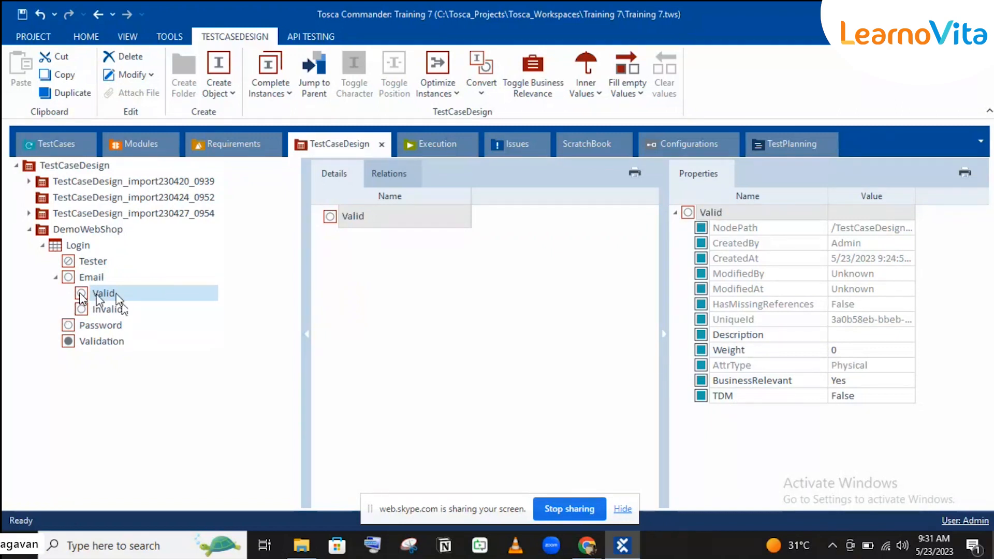
Create an instance under Email's Valid class named with a sample e-mail address.
right_click(111, 296)
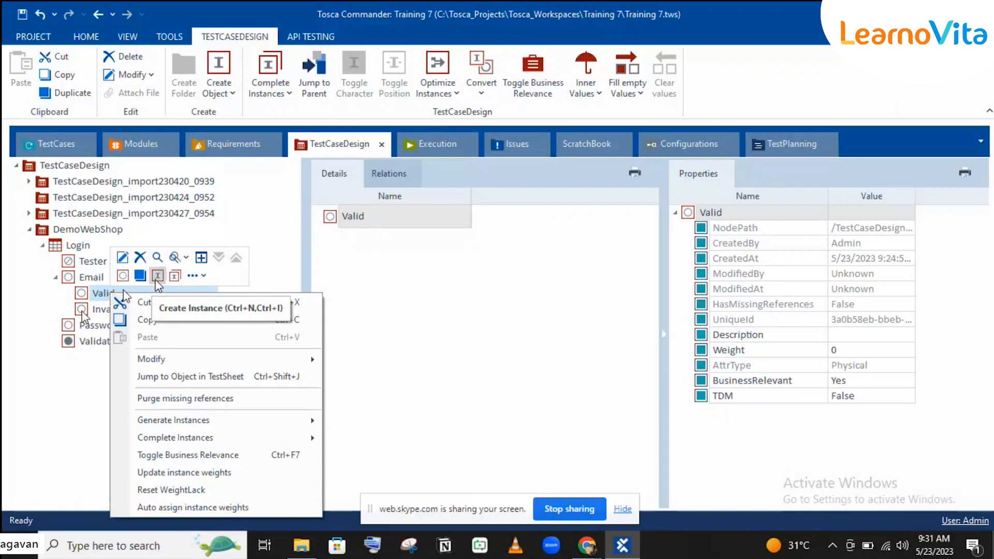
click(156, 279)
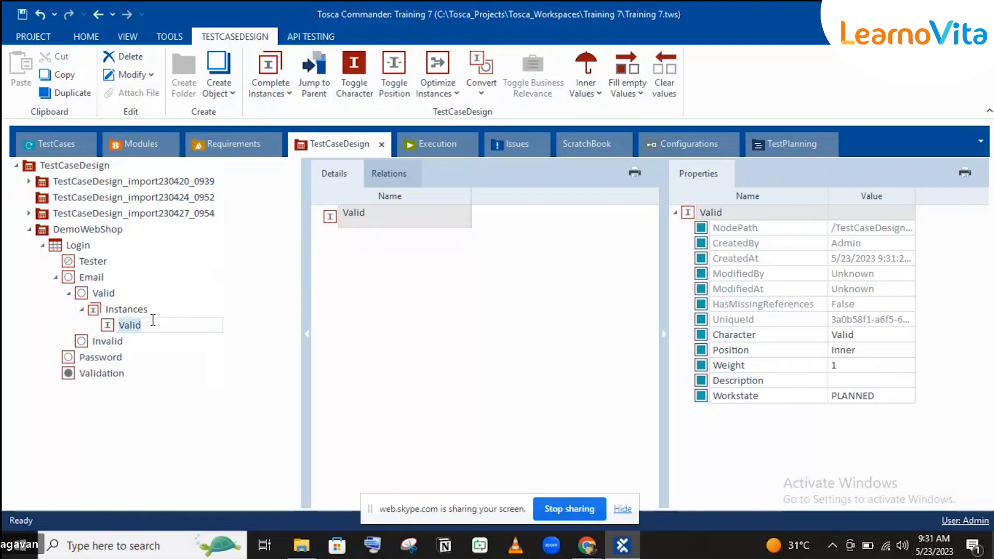
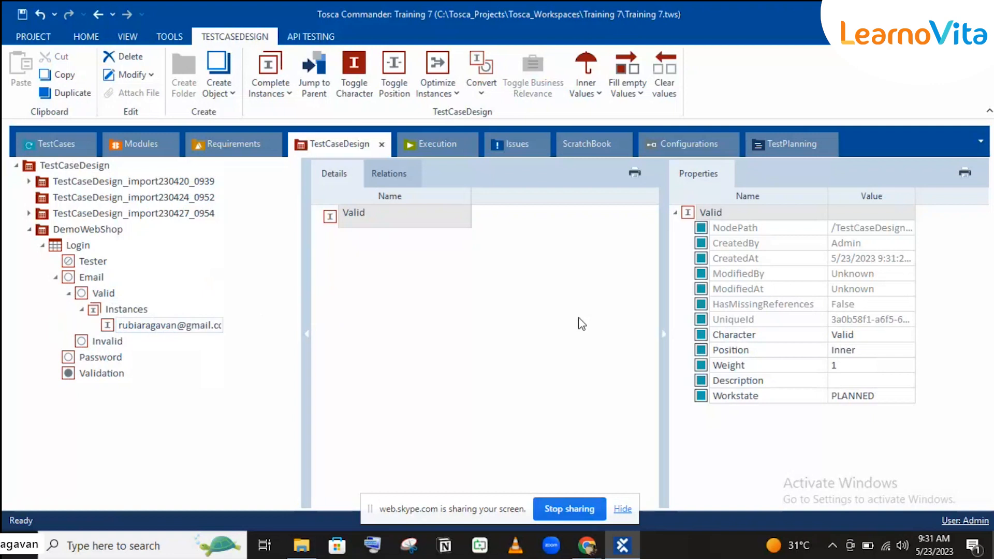
key(Return)
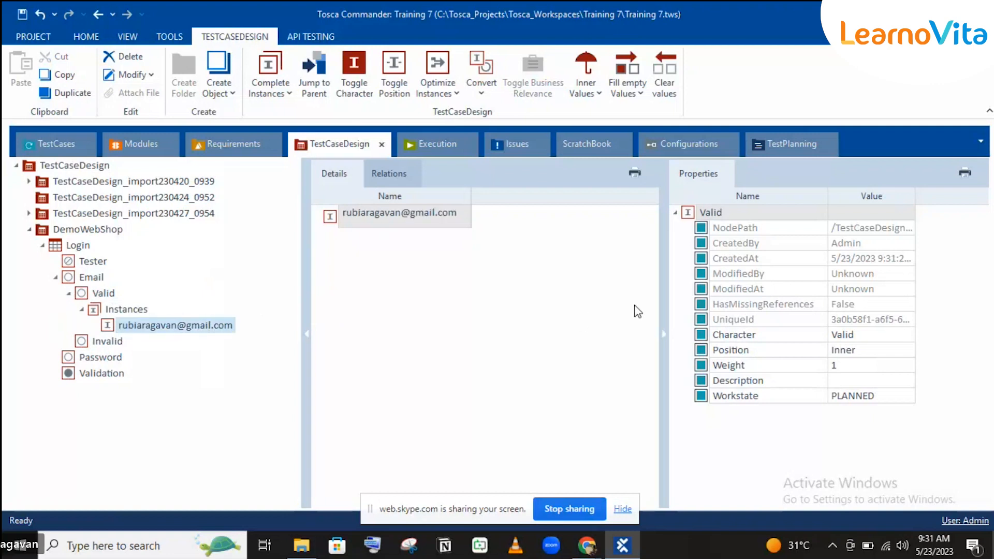
Add a second Valid instance named with another sample e-mail address.
click(106, 293)
right_click(108, 295)
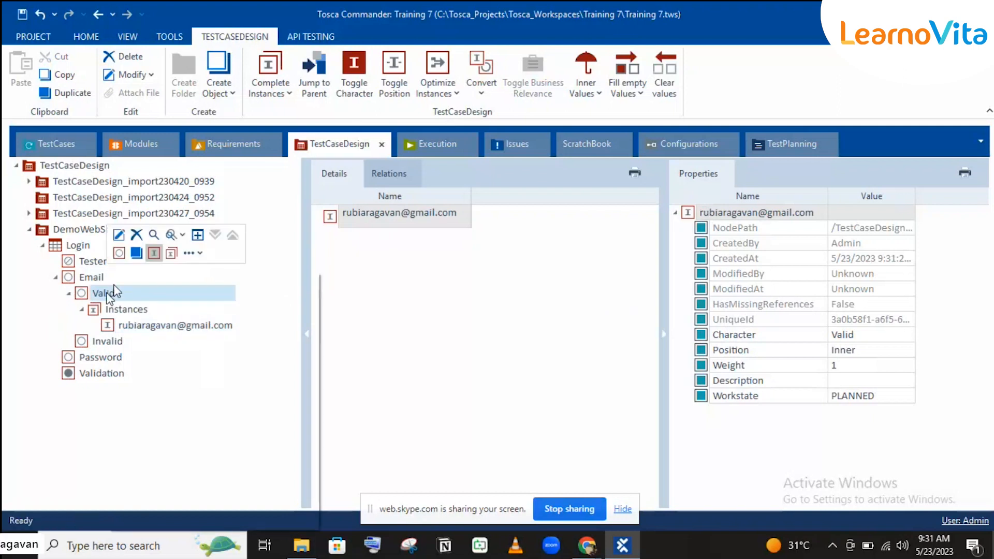
click(149, 253)
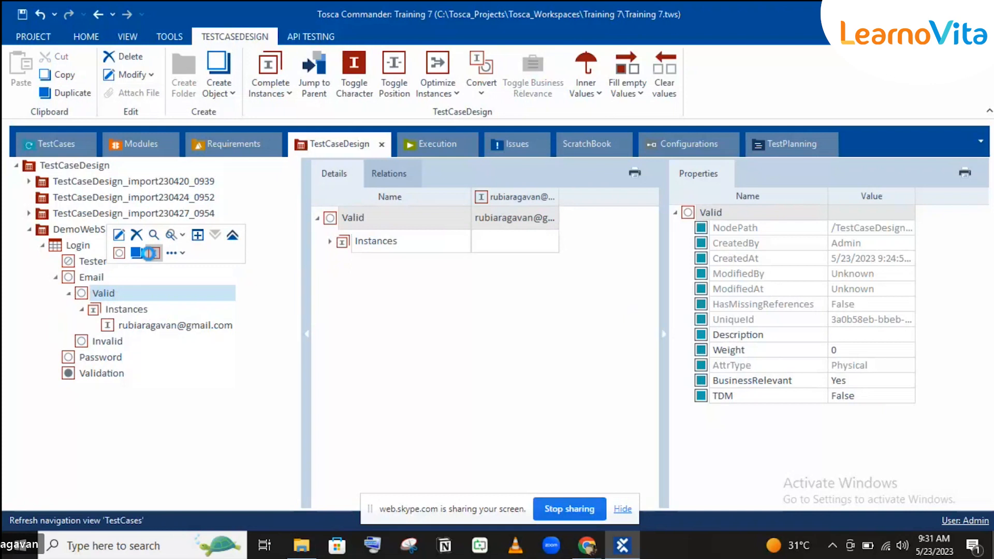
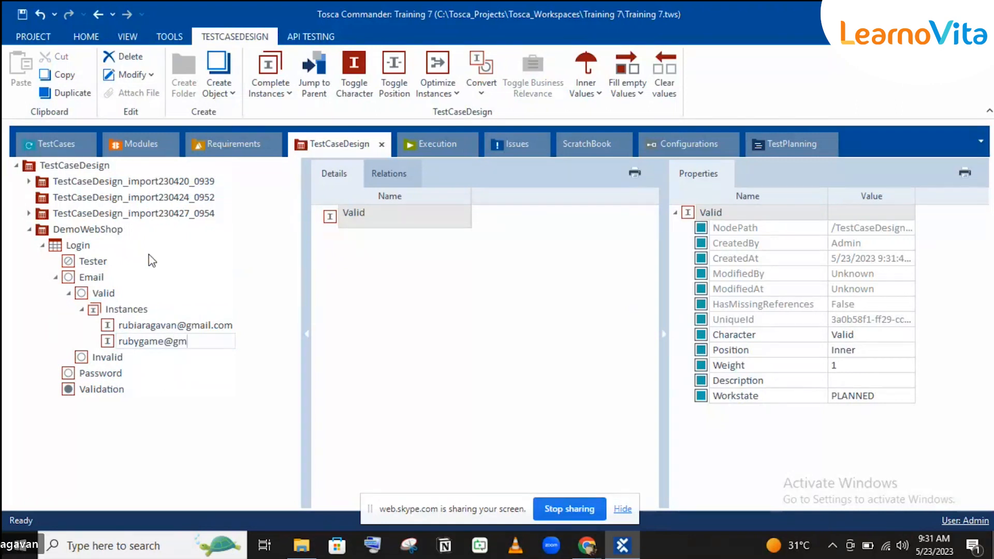
key(Return)
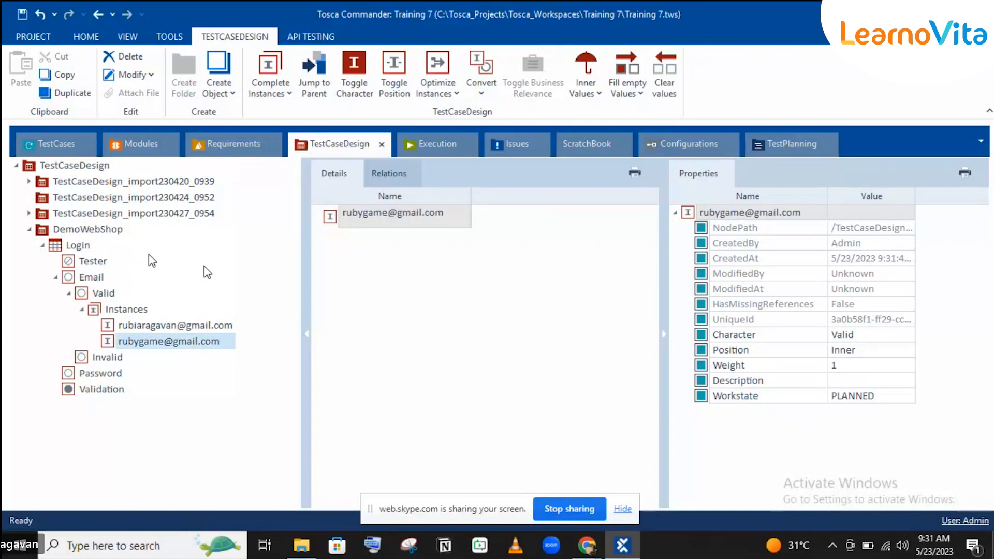
right_click(115, 365)
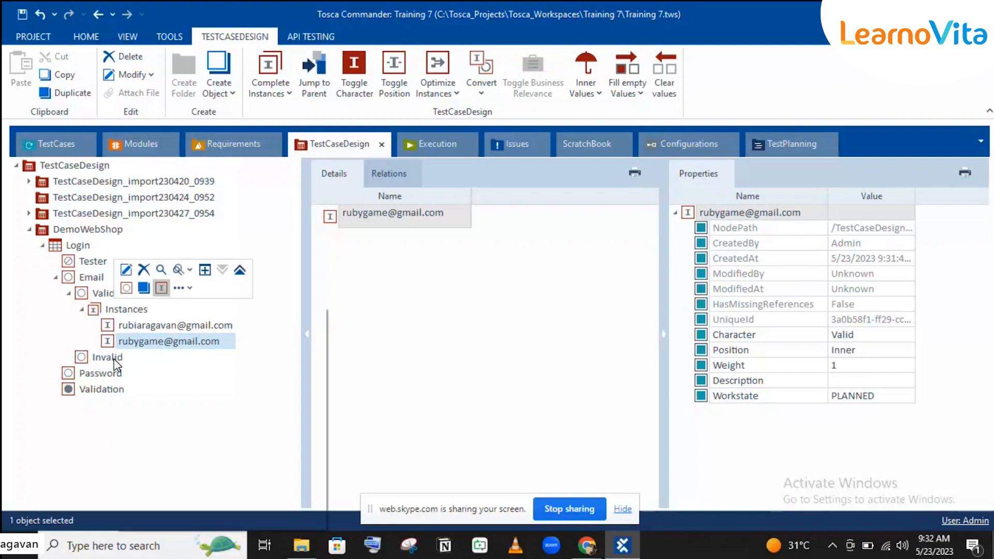
Create an instance under the Invalid class named with a sample invalid e-mail address.
click(161, 288)
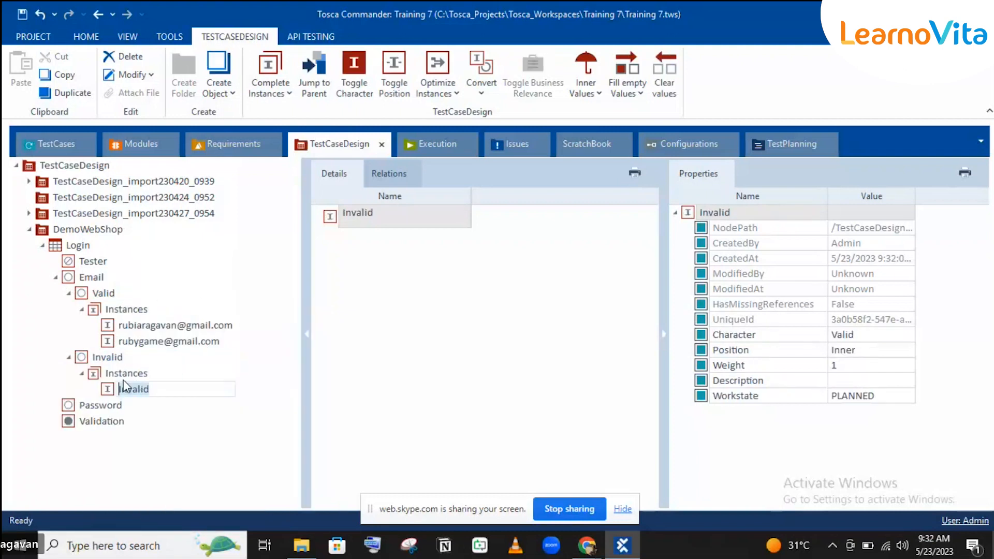
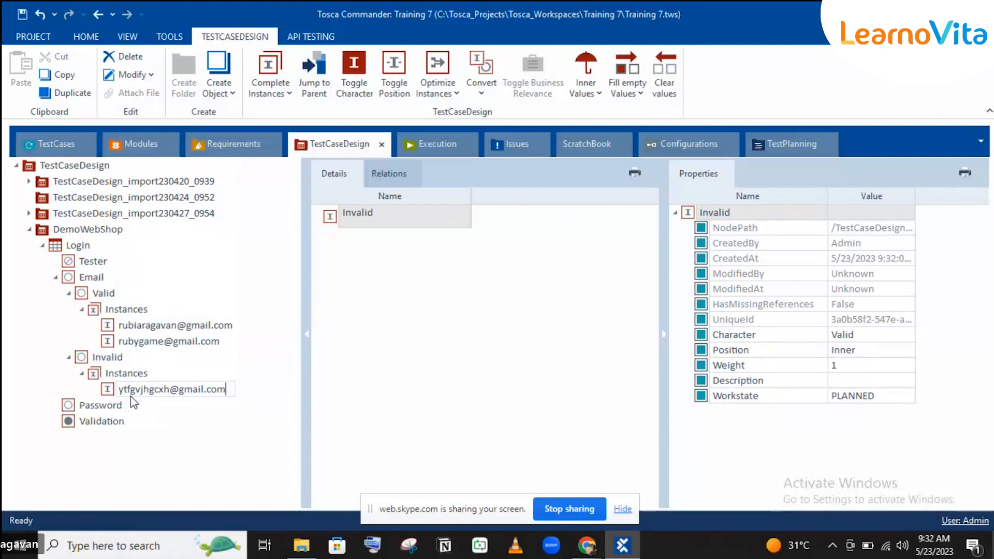
key(Return)
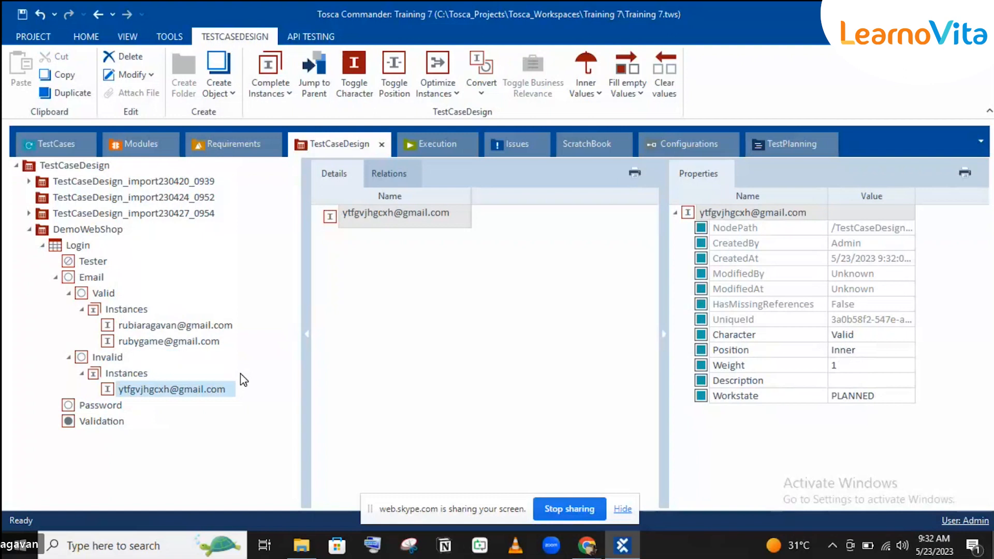
click(113, 401)
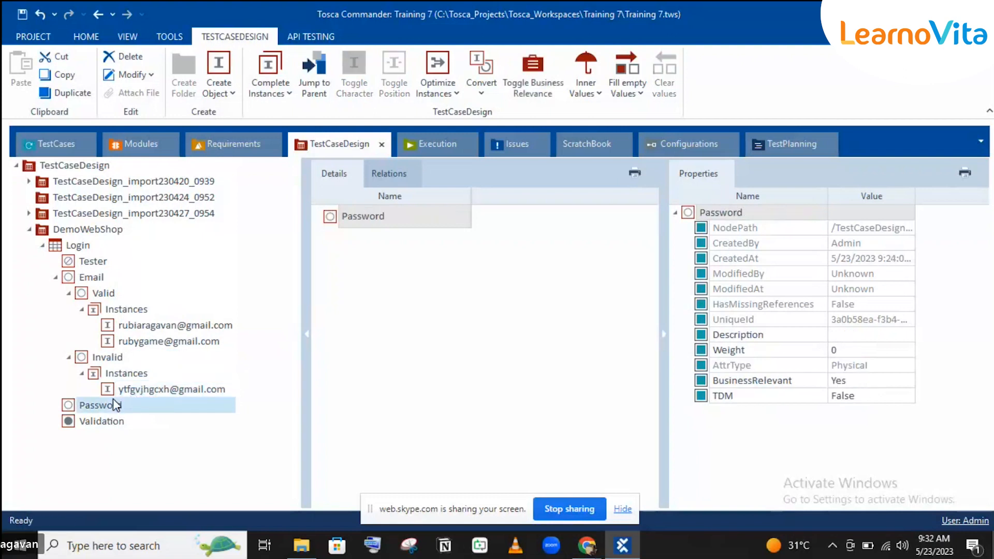
Create a first instance under Password named with a sample password value.
right_click(112, 401)
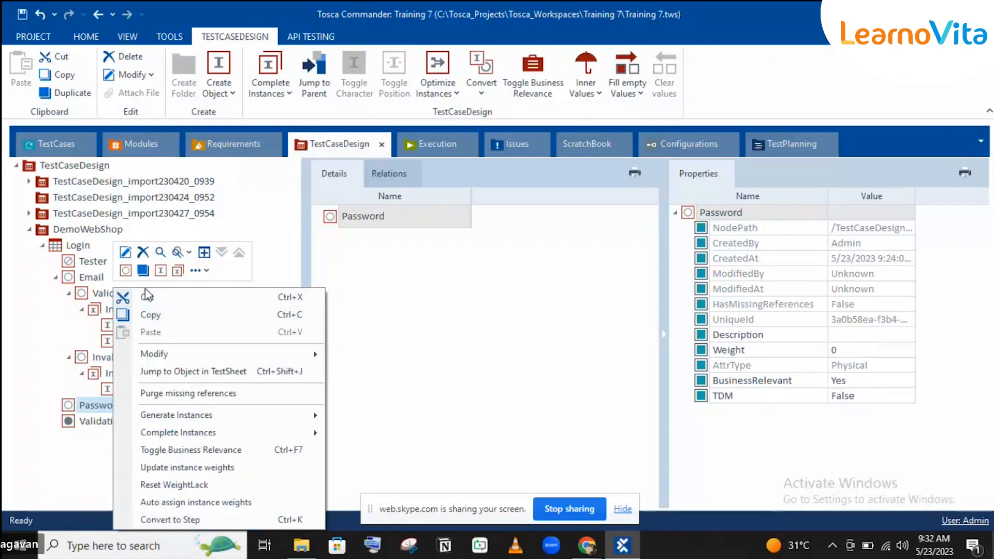
click(161, 270)
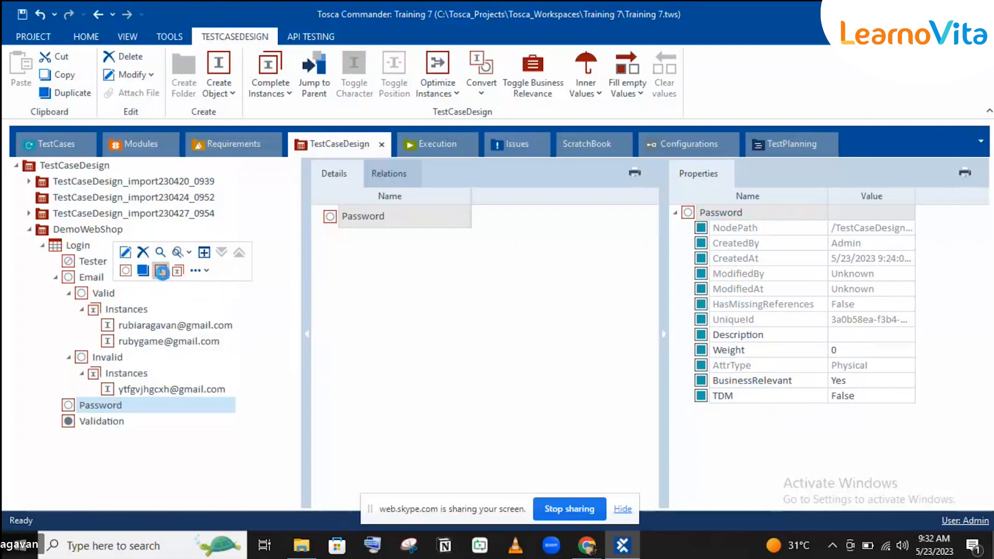
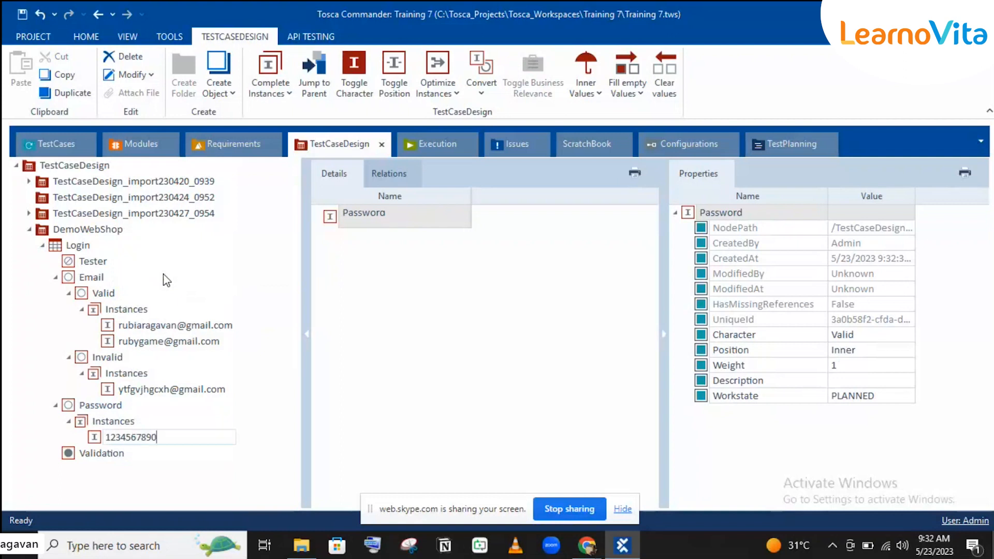
key(Return)
Add a second Password instance named with another sample password value.
click(115, 406)
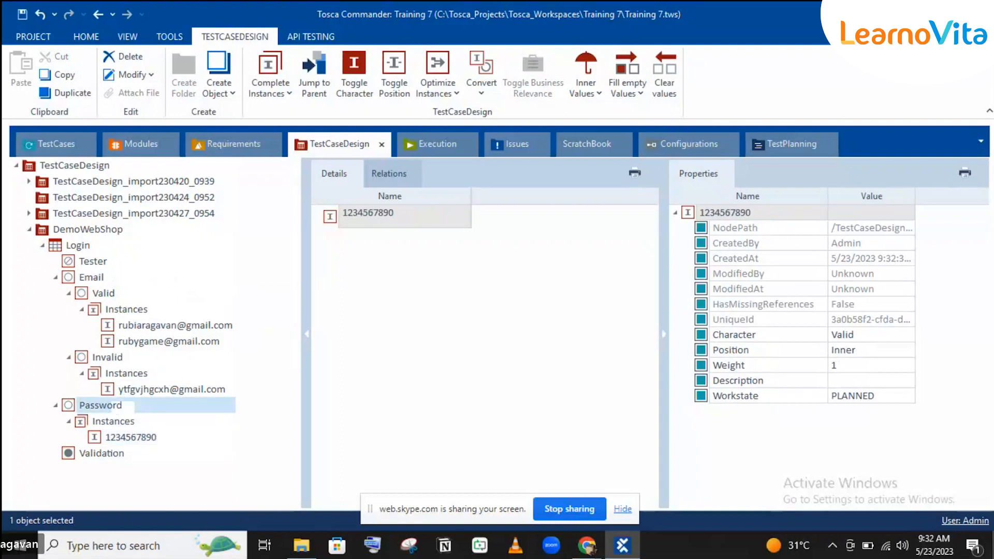
right_click(114, 407)
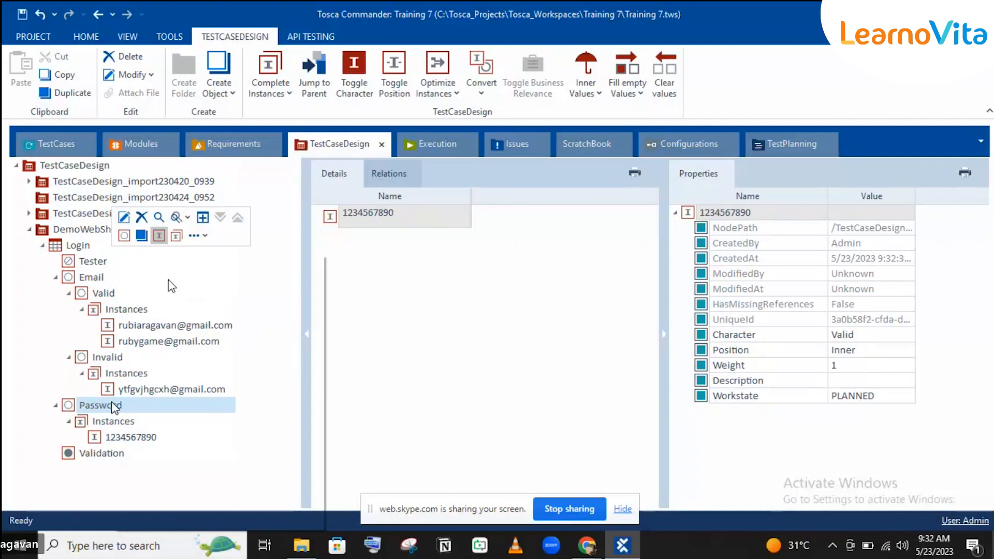
click(158, 236)
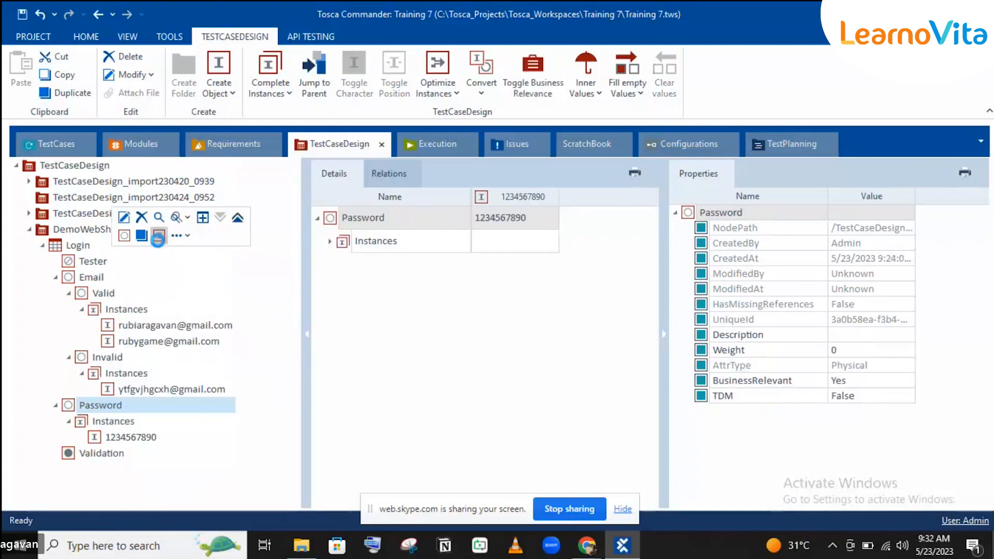
key(Return)
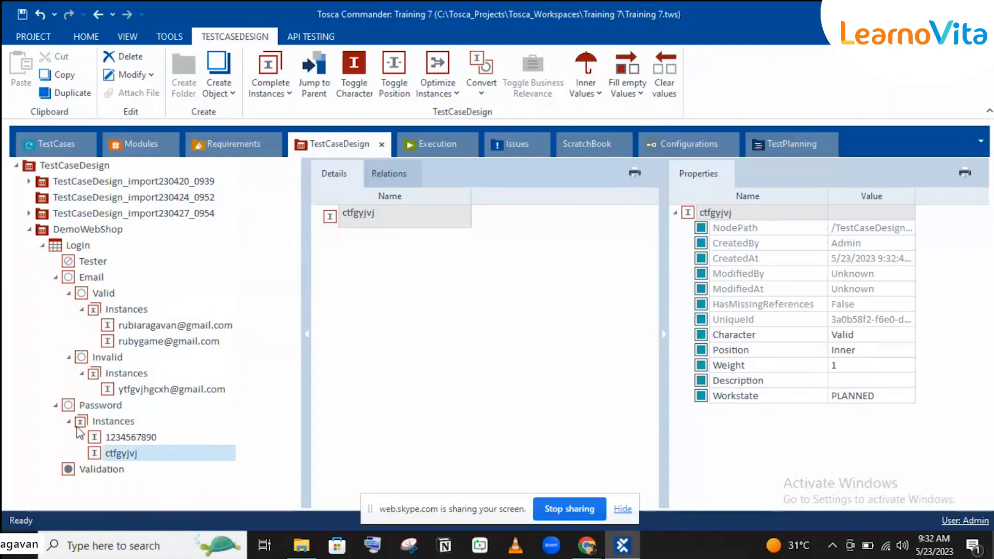
click(145, 325)
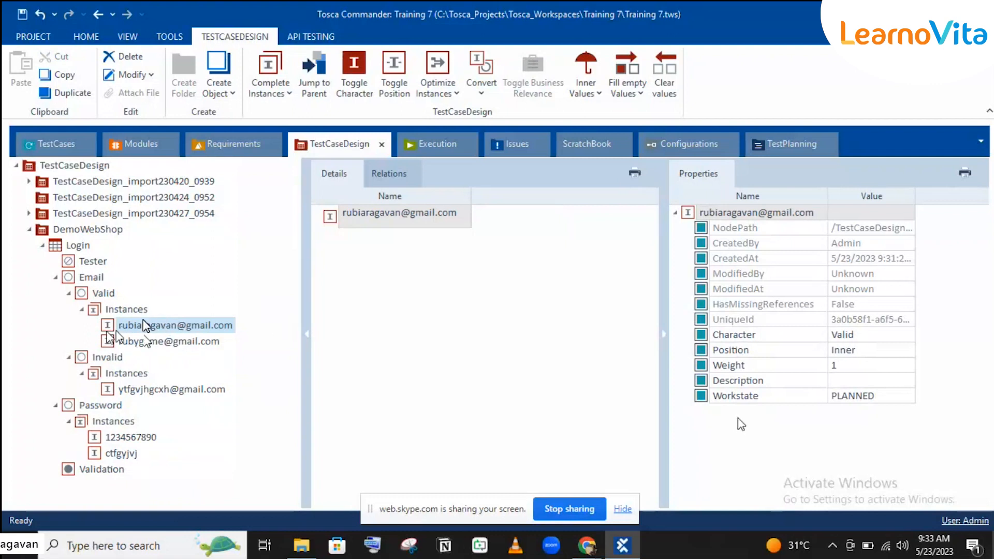
Keep the first e-mail instance Valid and set the invalid e-mail instance's Character to Invalid.
click(864, 338)
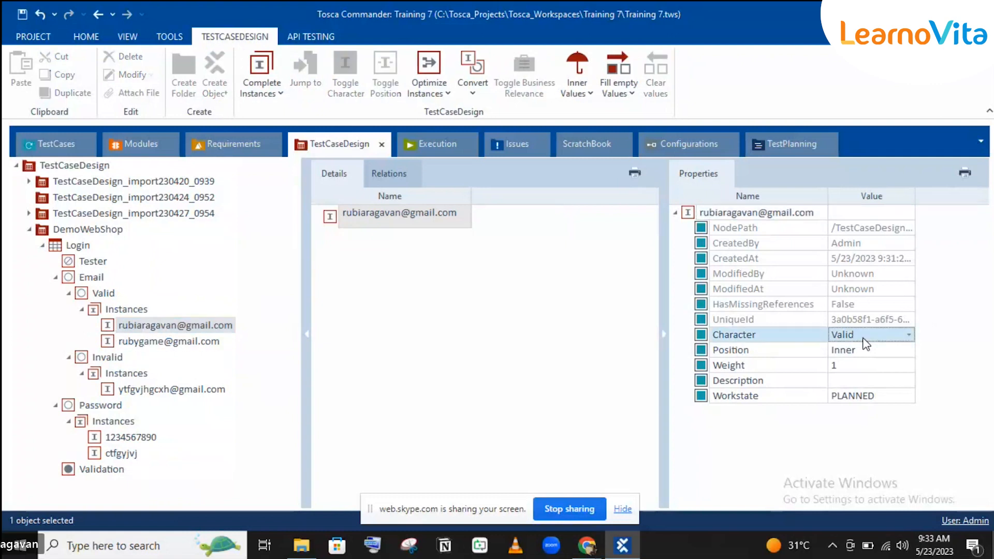
click(863, 340)
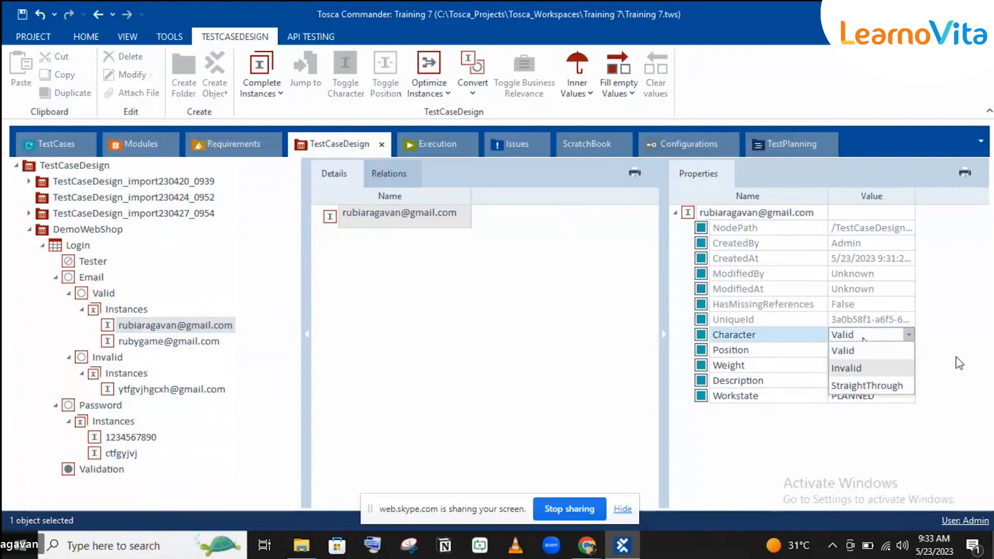
click(411, 405)
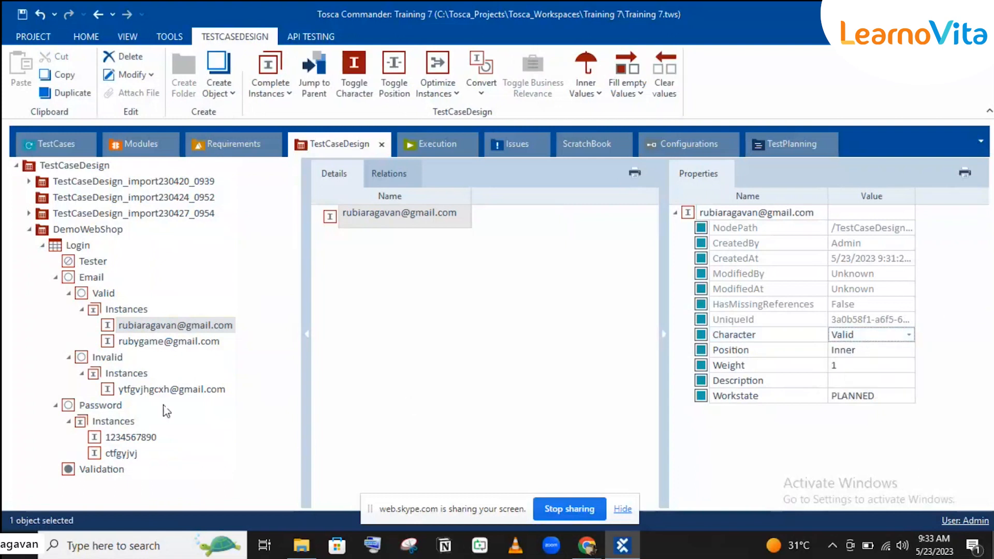
click(155, 392)
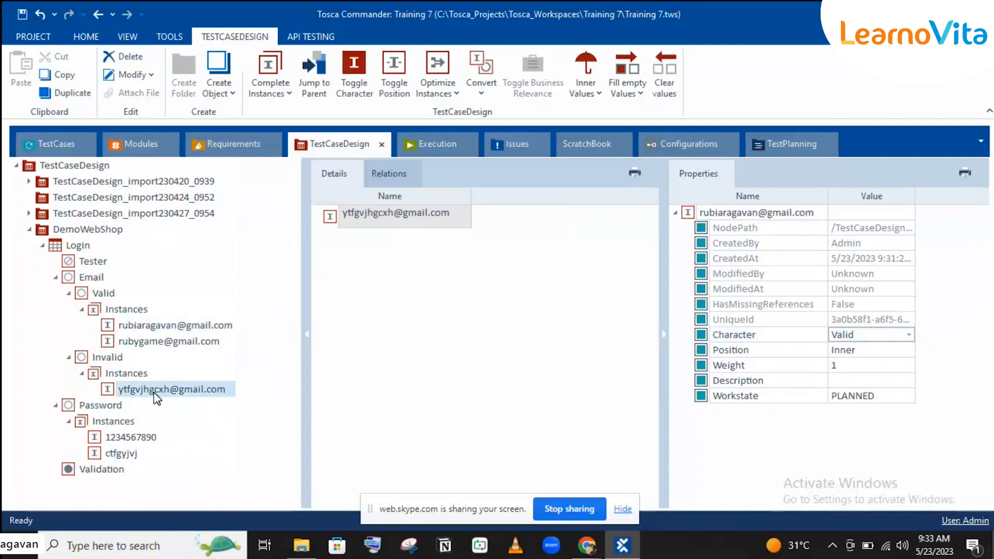
click(859, 335)
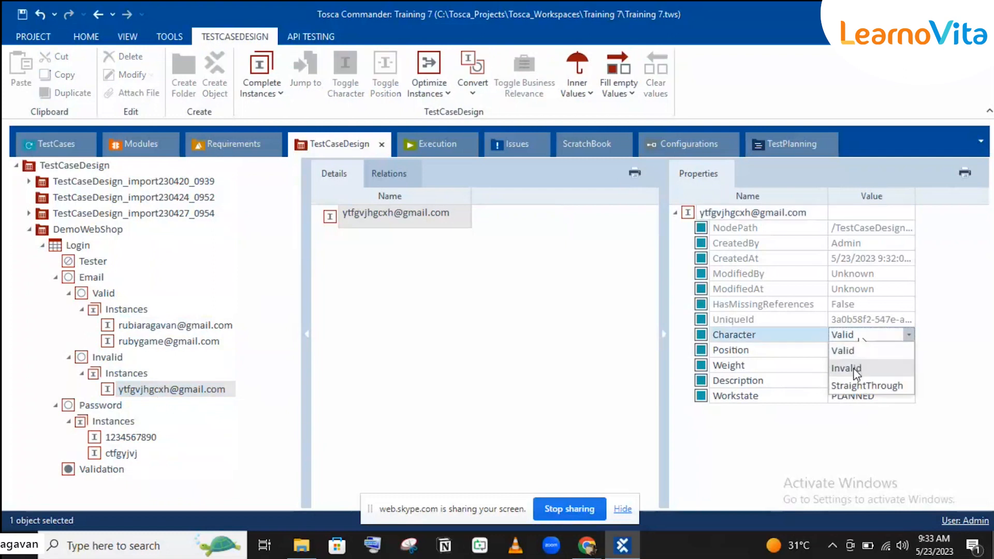
click(856, 368)
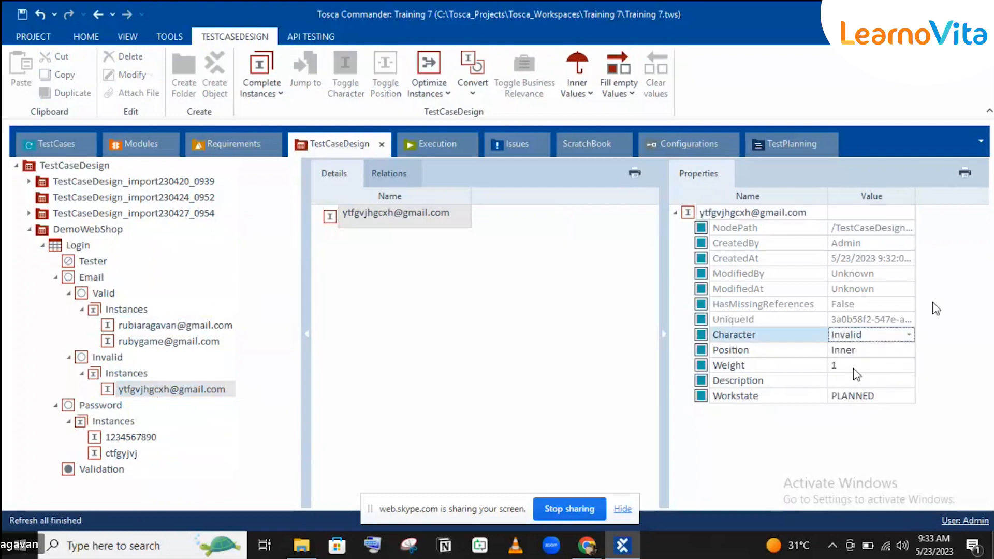
click(267, 396)
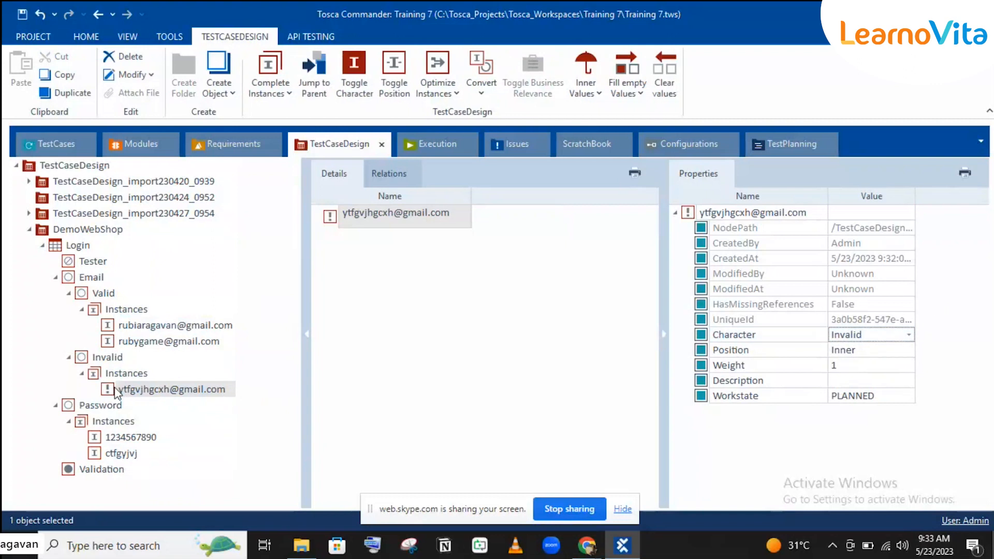
Set the second password instance's Character to Invalid.
click(115, 441)
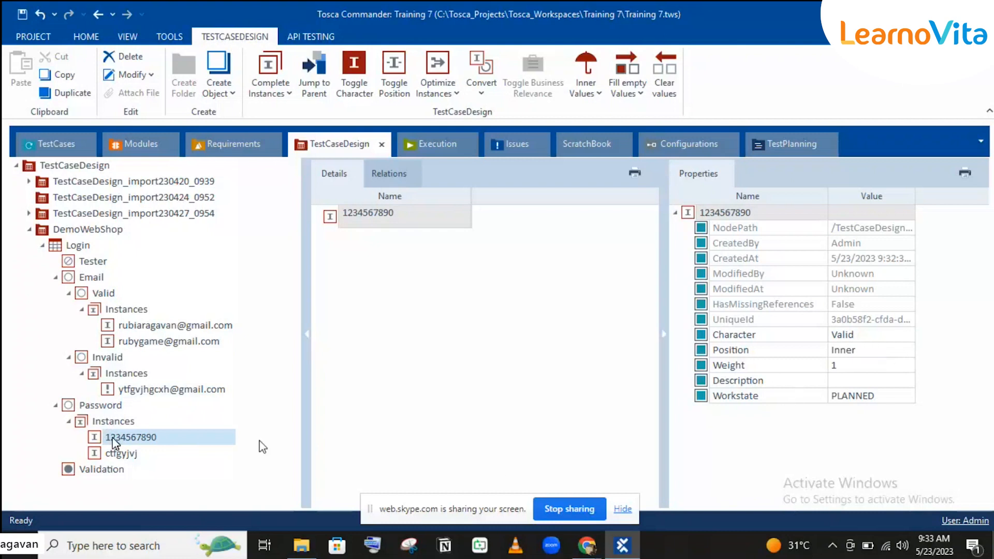
click(121, 455)
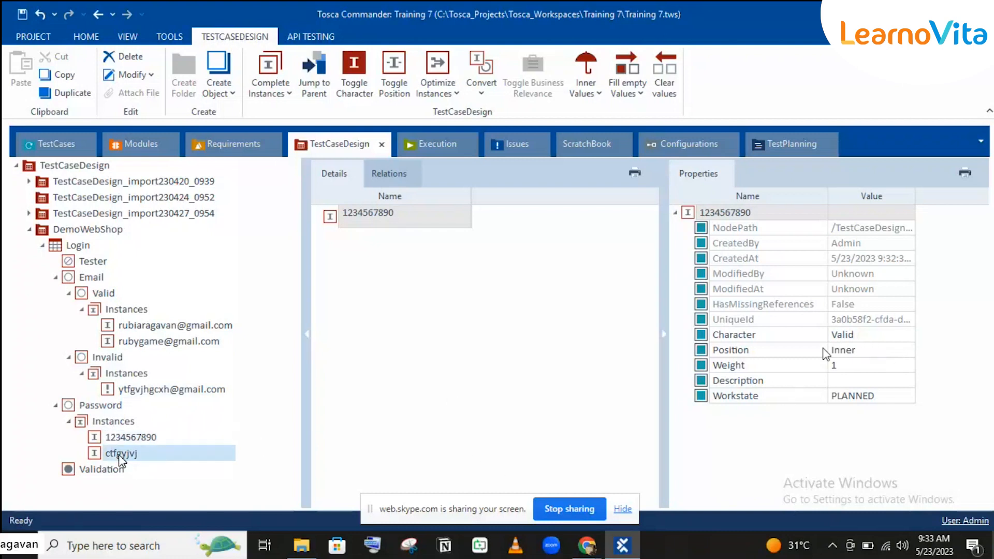
click(869, 335)
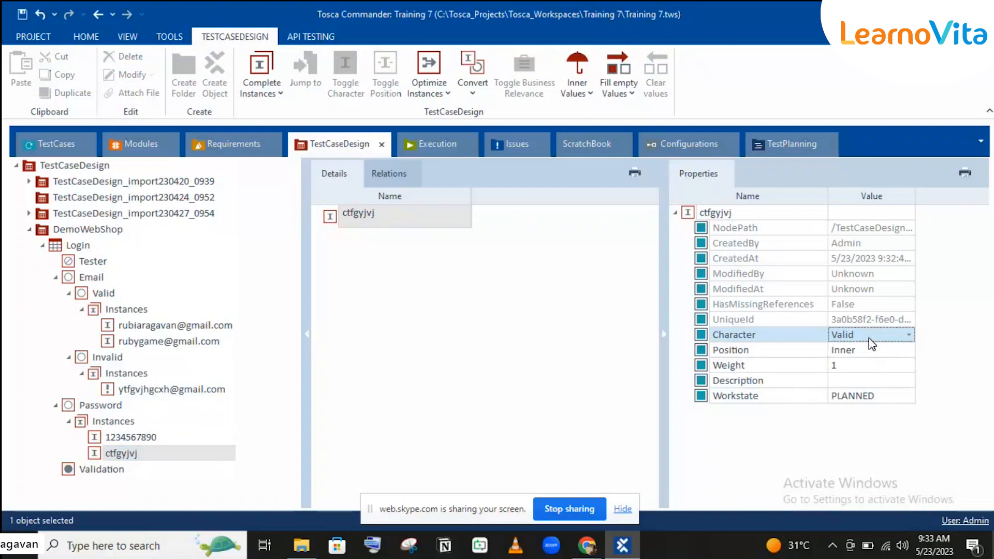
click(870, 334)
click(849, 368)
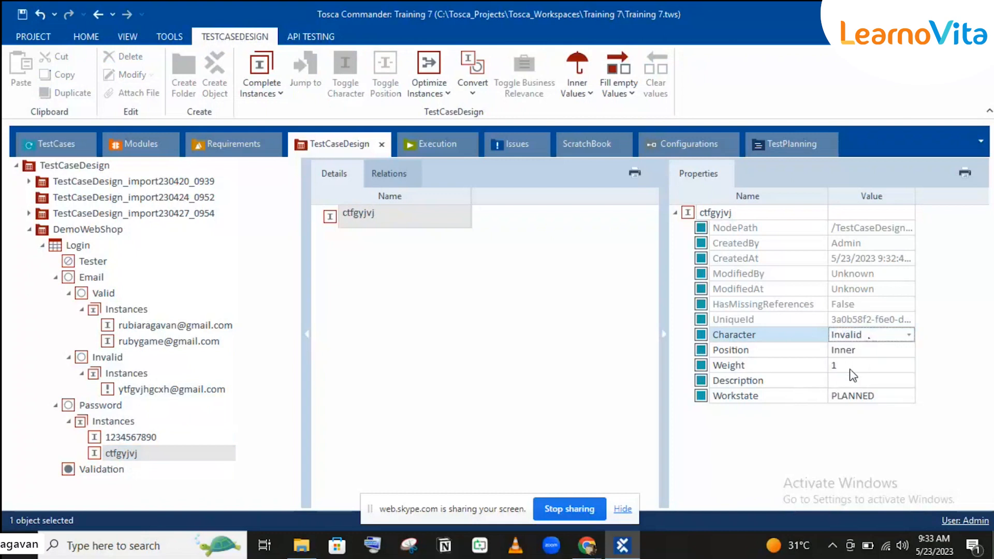
click(783, 337)
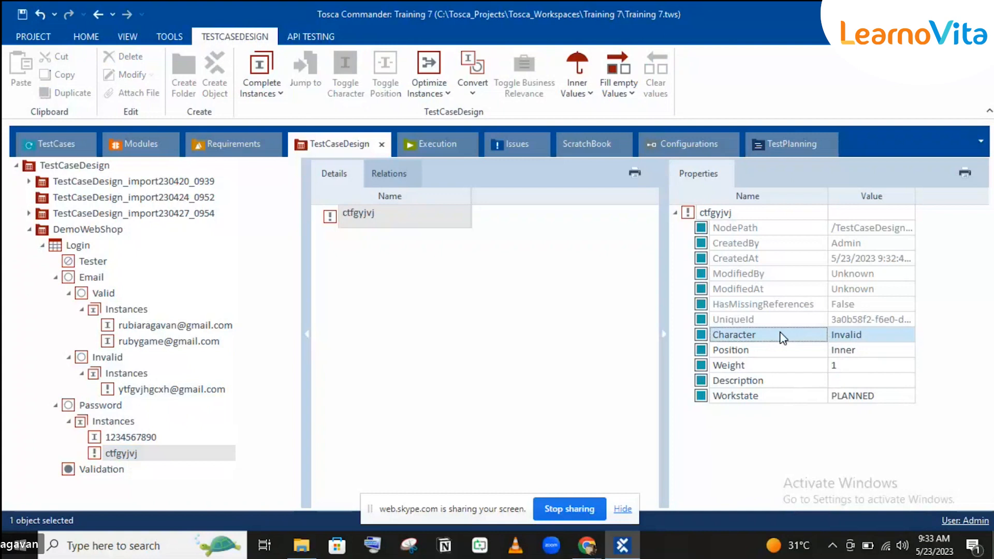
click(845, 334)
click(846, 333)
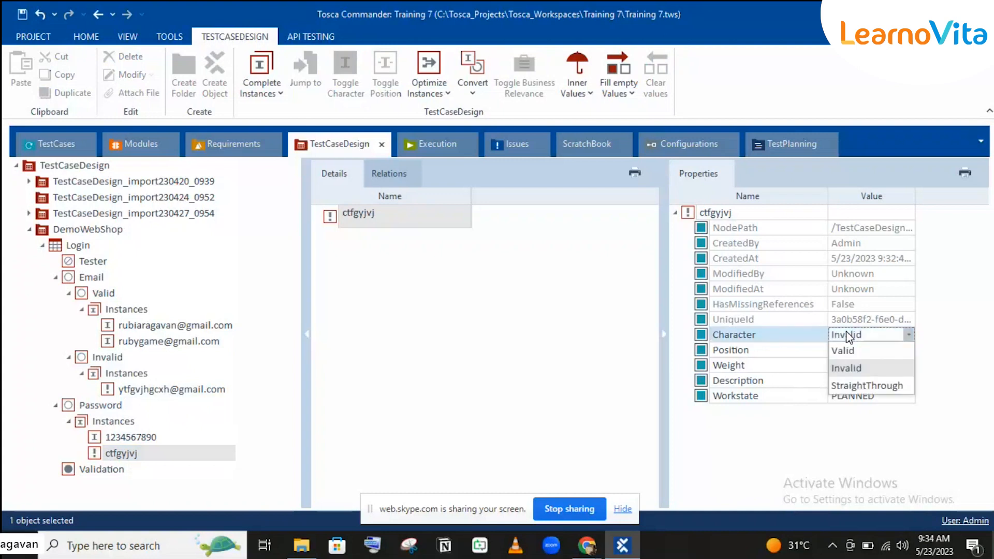
click(814, 398)
click(814, 398)
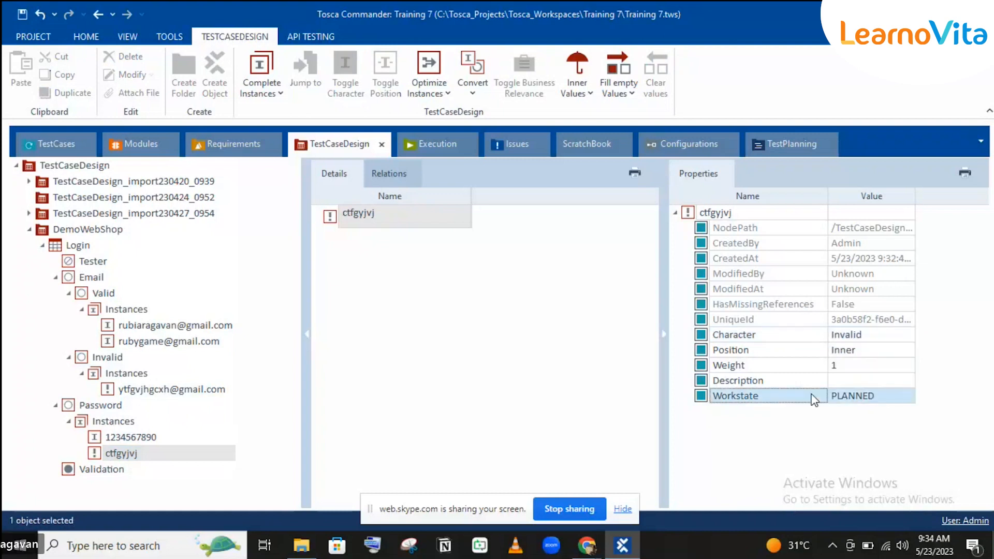
click(762, 380)
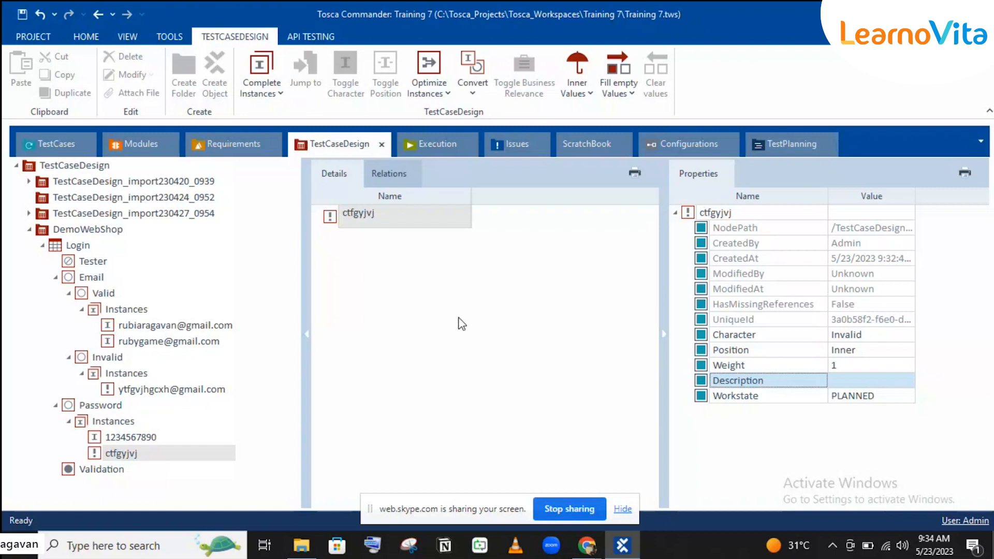
click(142, 325)
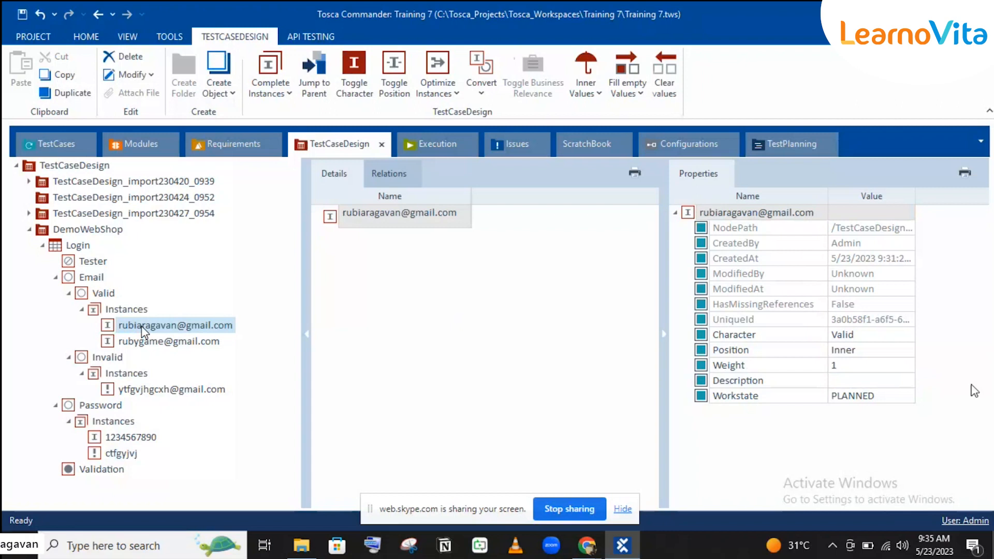
Set the first valid e-mail instance's Character to StraightThrough.
click(888, 337)
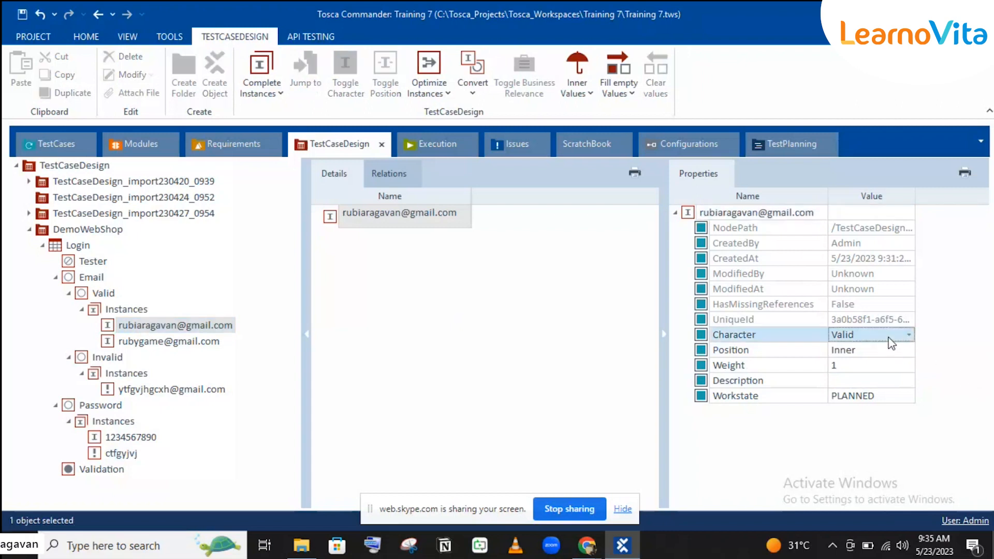
click(888, 338)
click(869, 384)
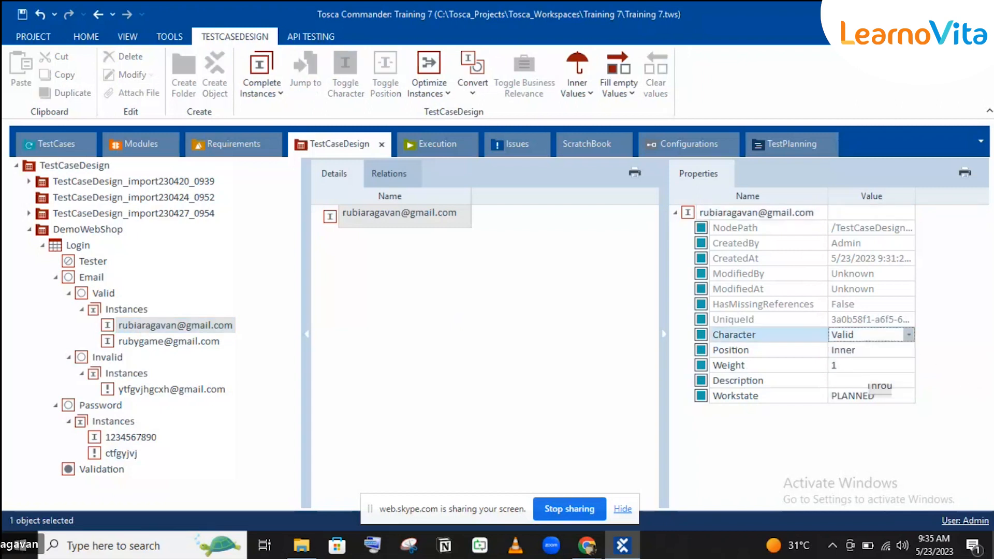
click(718, 293)
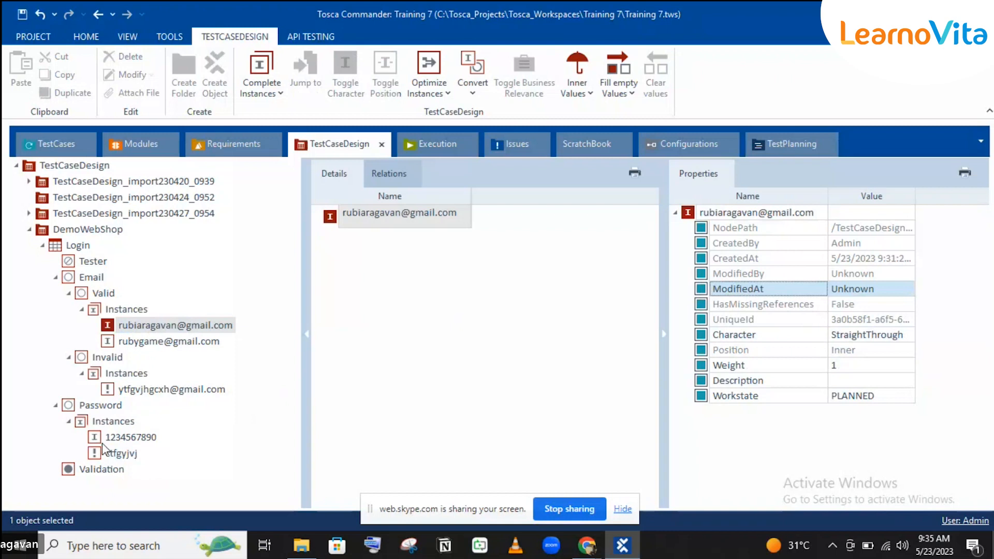
Set the first password instance's Character to StraightThrough.
click(115, 437)
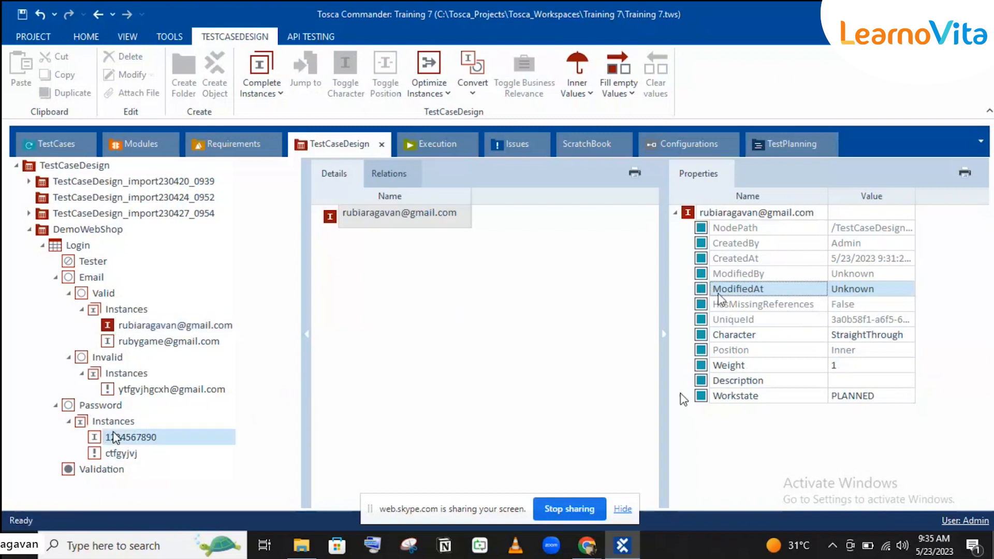
click(871, 337)
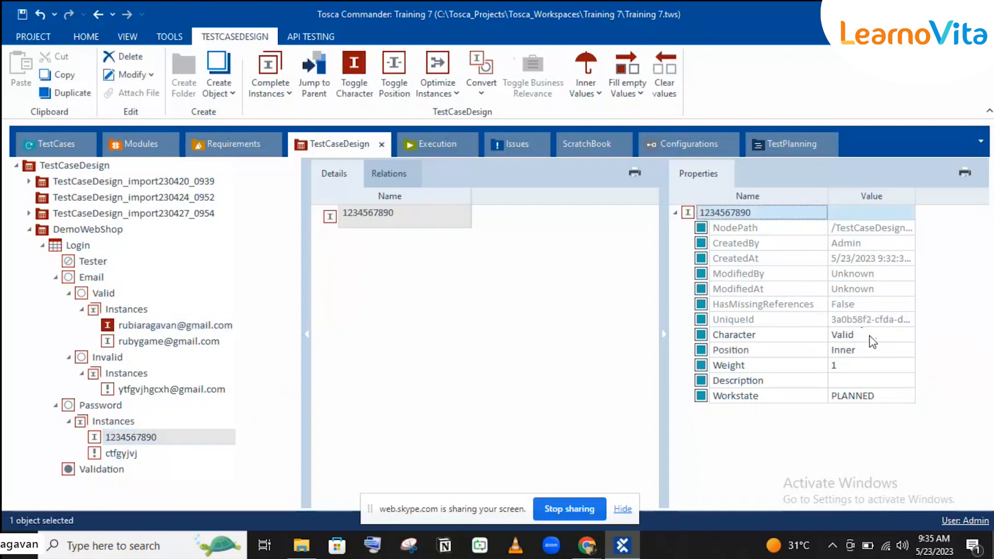
click(869, 338)
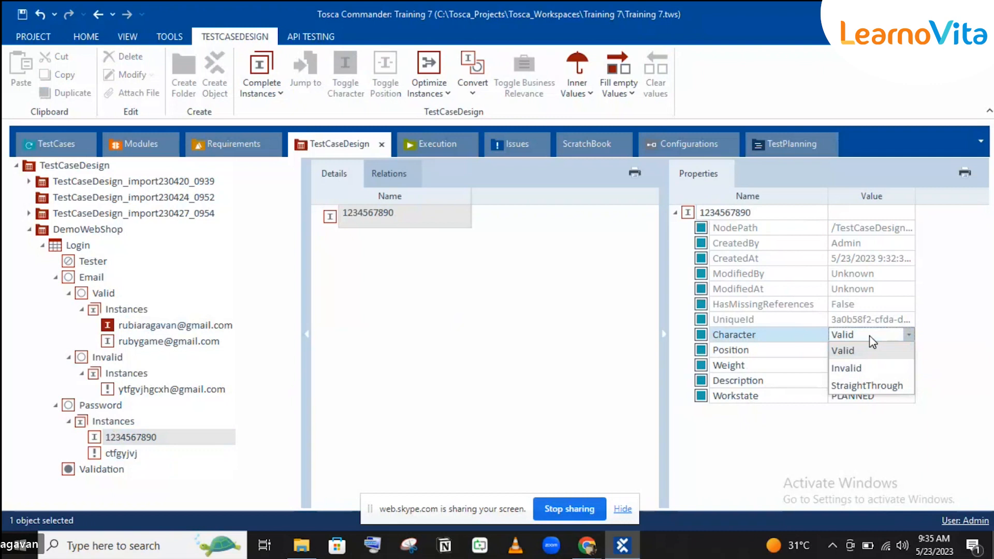
click(860, 382)
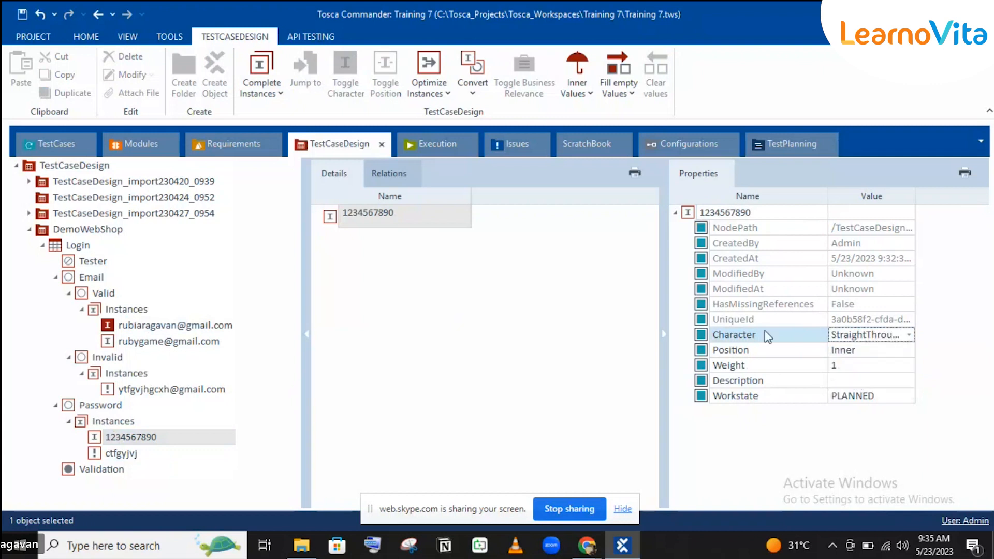
click(749, 304)
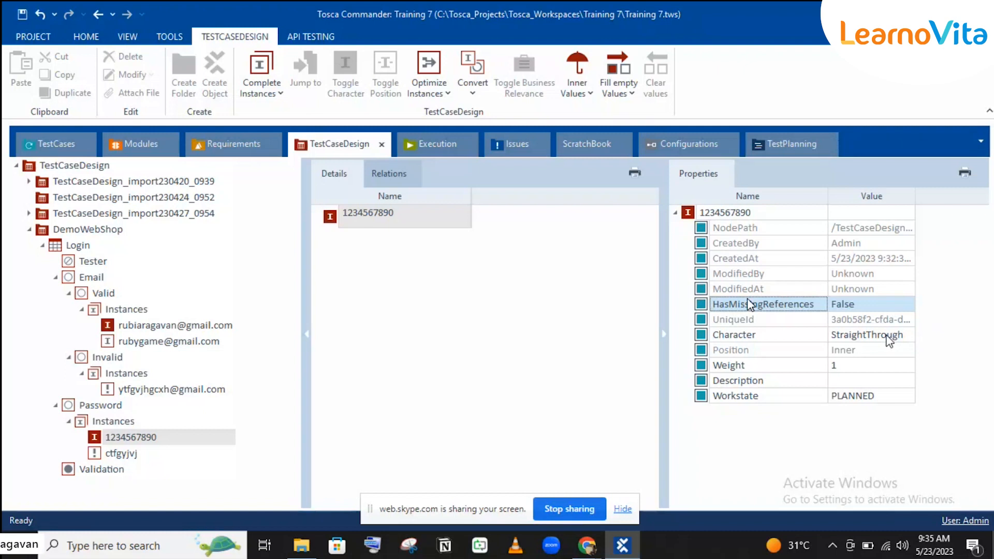
click(840, 351)
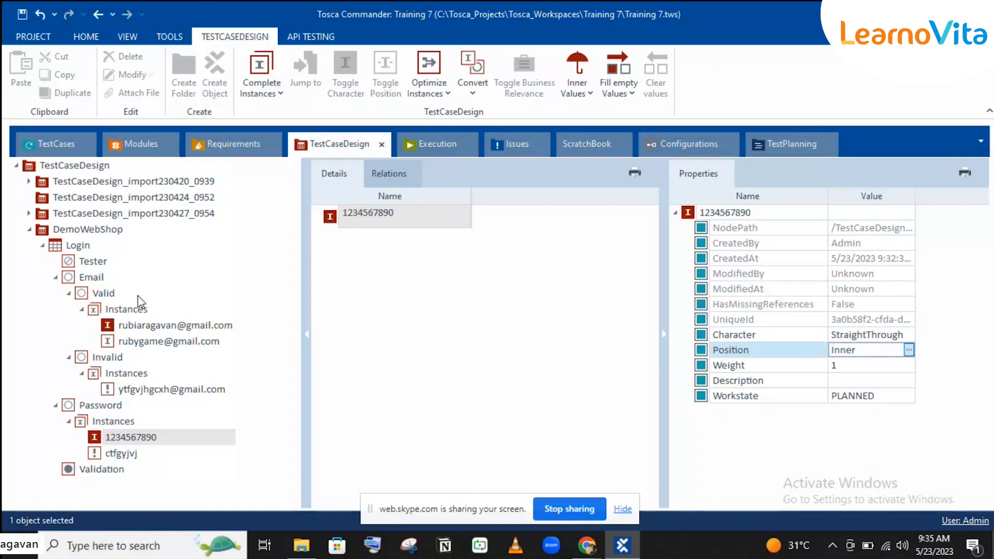
click(895, 337)
click(898, 341)
click(778, 360)
click(775, 354)
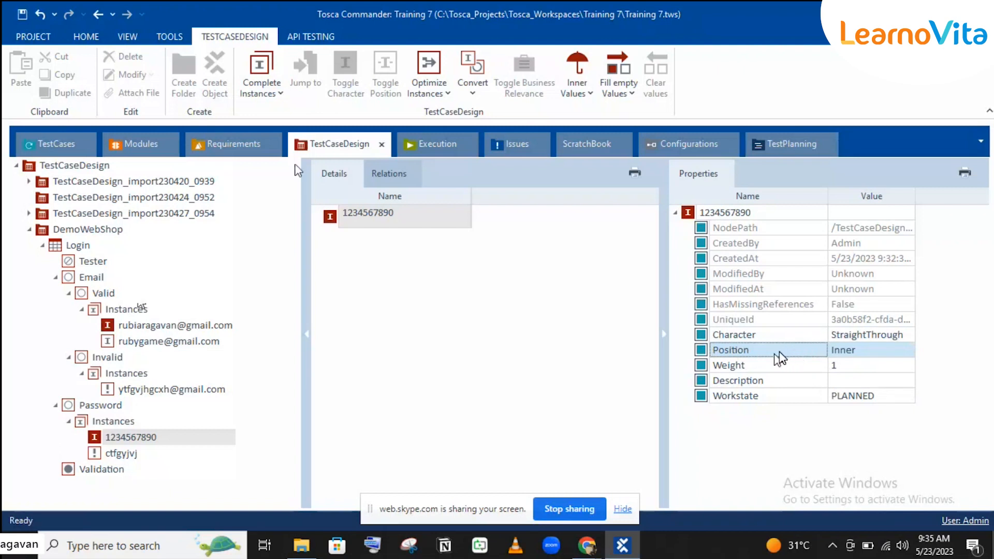
Collapse Email and Password, then create a Login attribute named Quantity after Validation.
click(56, 278)
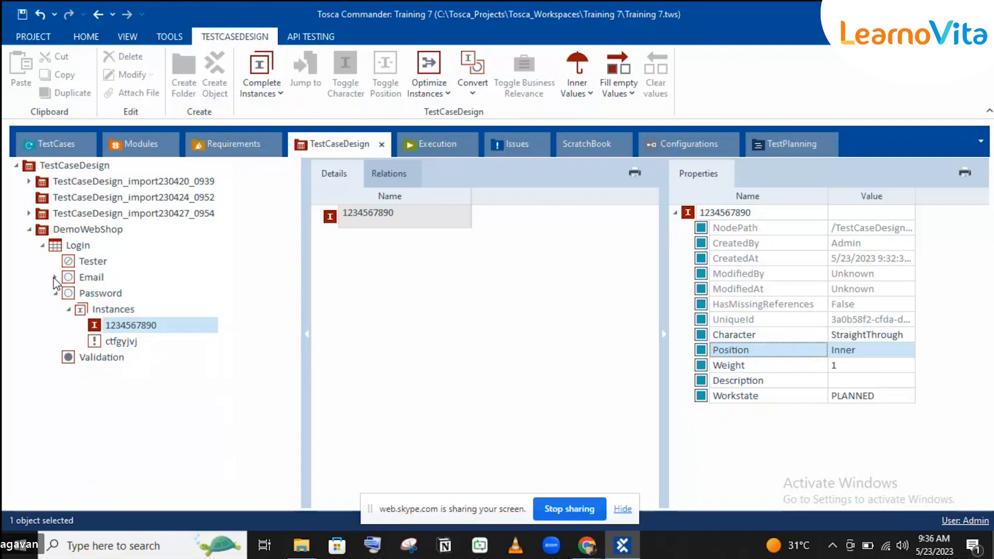
click(55, 294)
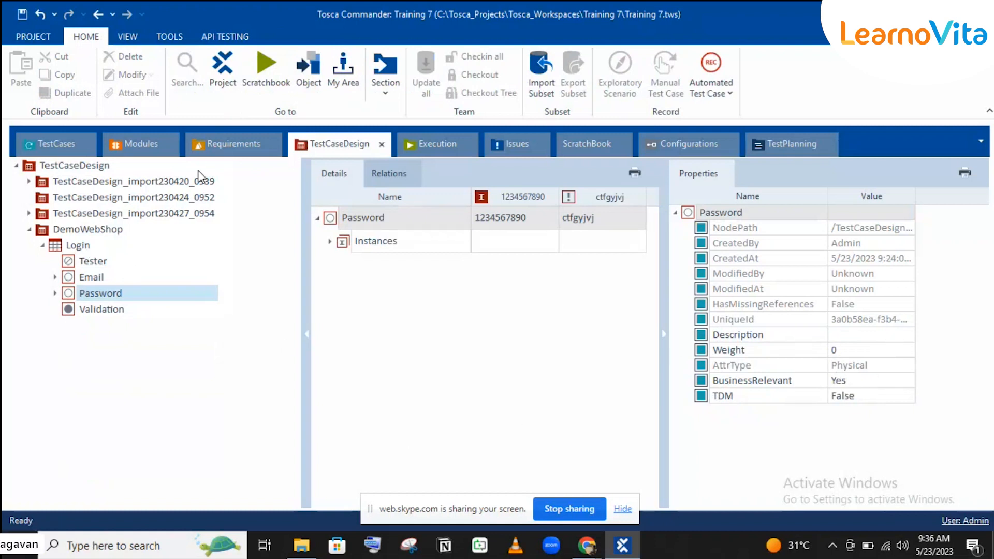
click(73, 246)
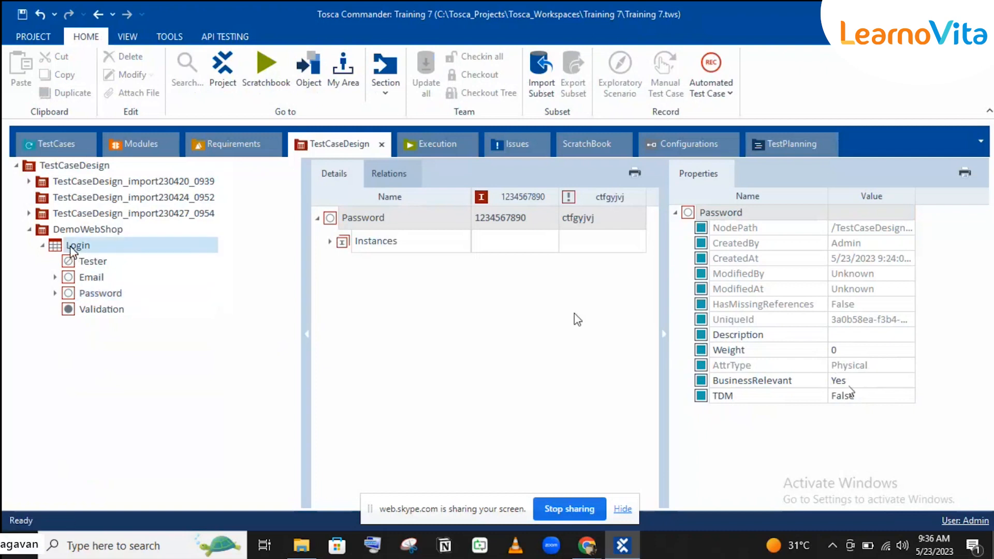
right_click(72, 247)
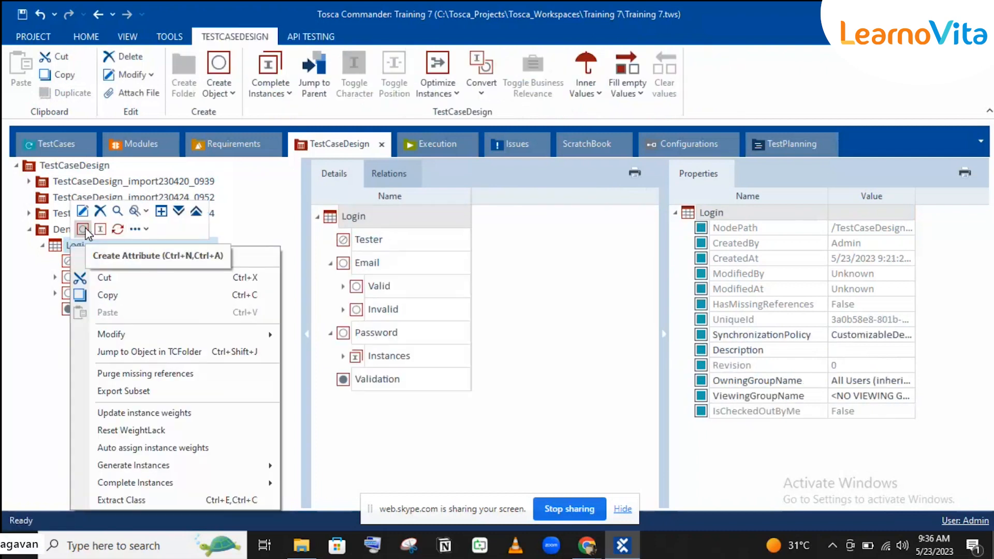
click(84, 229)
text(Quantity)
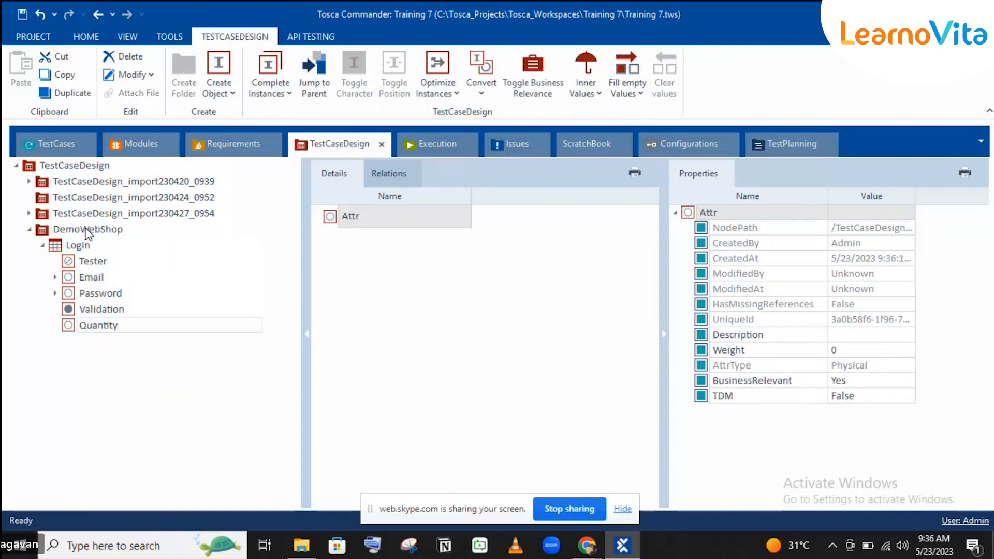
key(Return)
Add a first Quantity instance named 0-1;100-101.
right_click(129, 328)
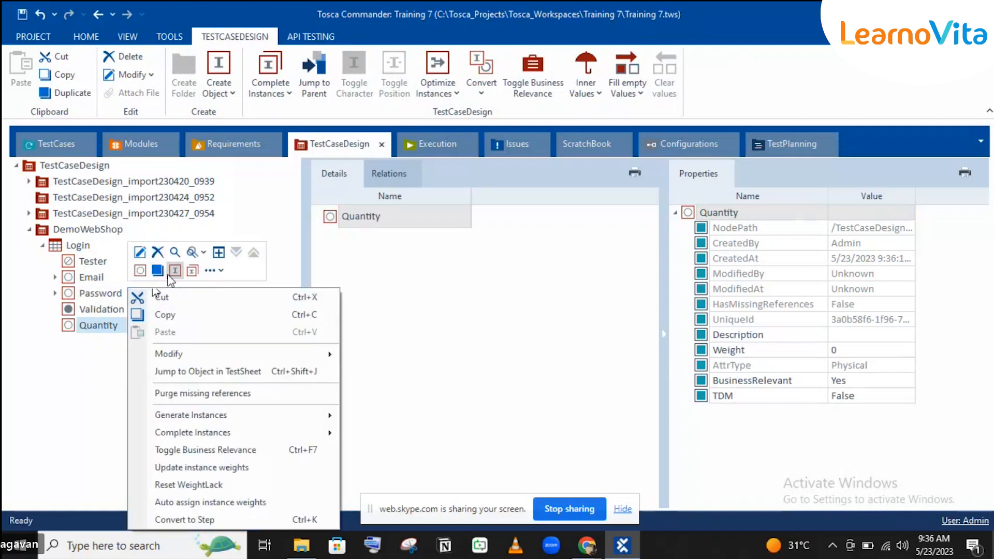
click(166, 276)
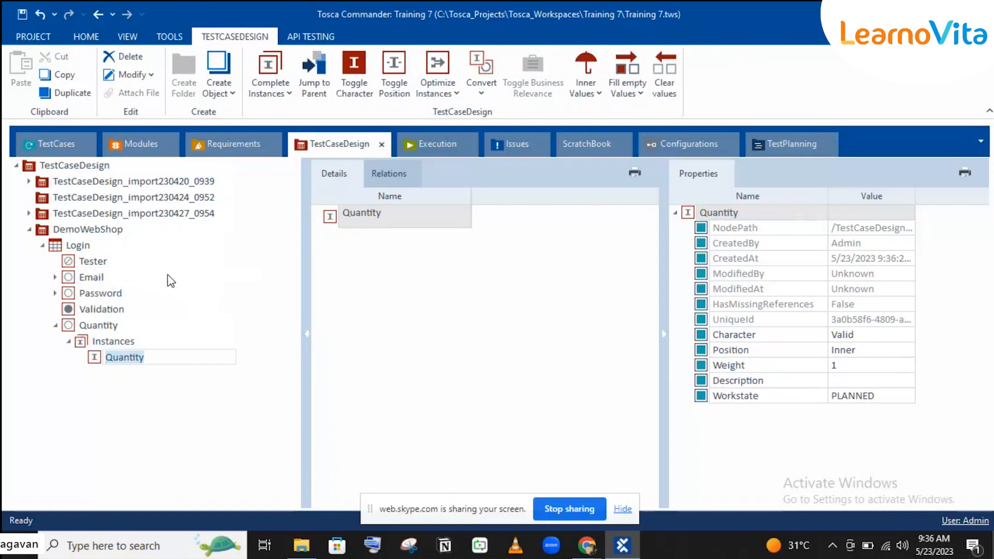
text(0-1;)
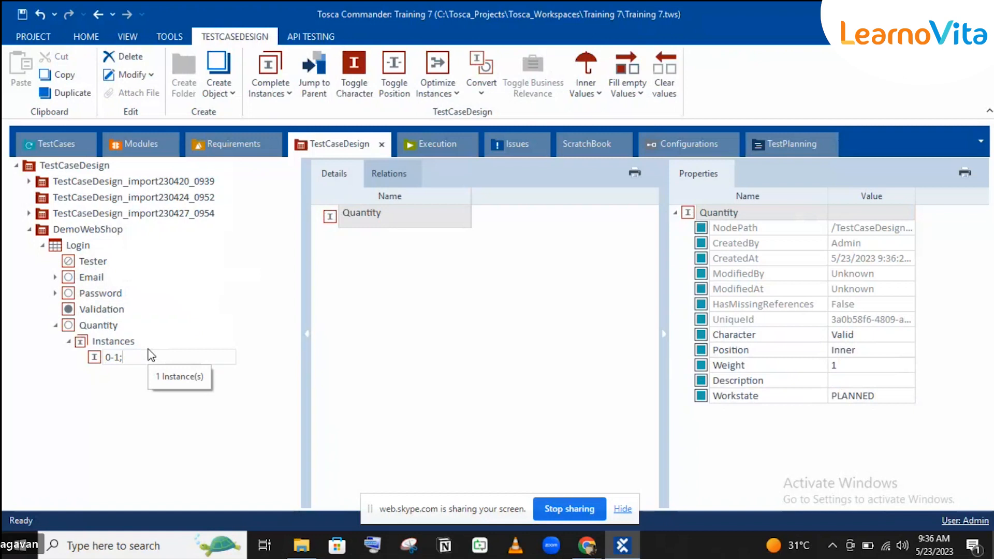
text(100)
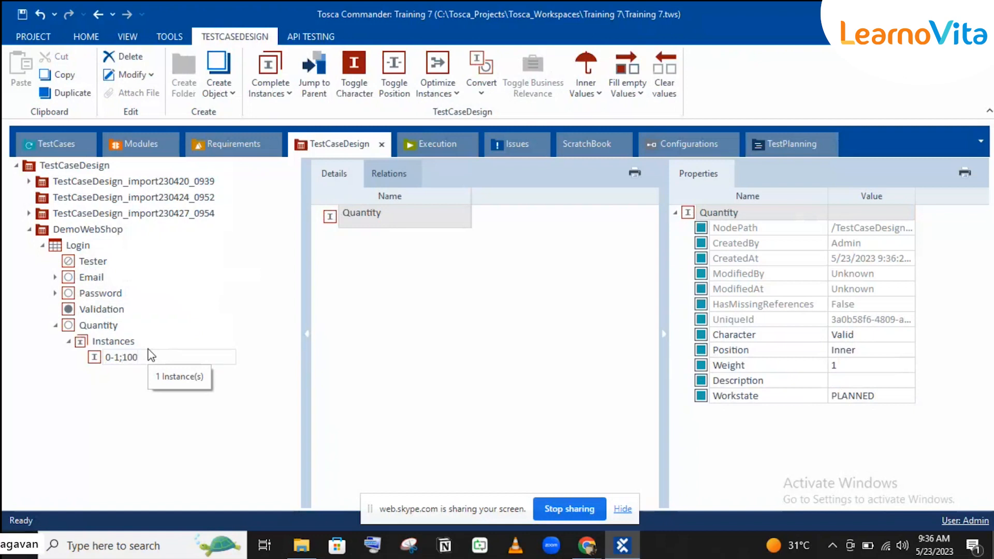
text(-100)
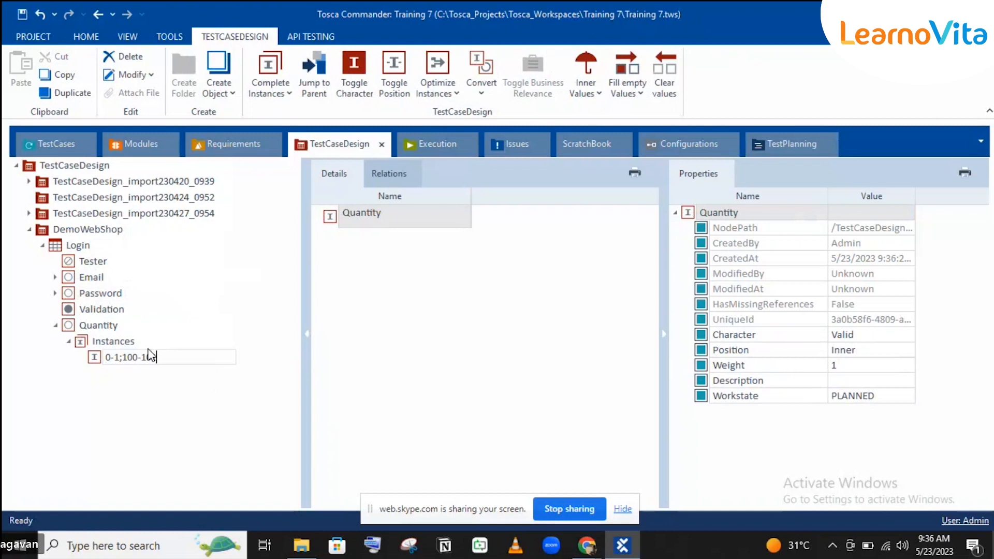
click(93, 358)
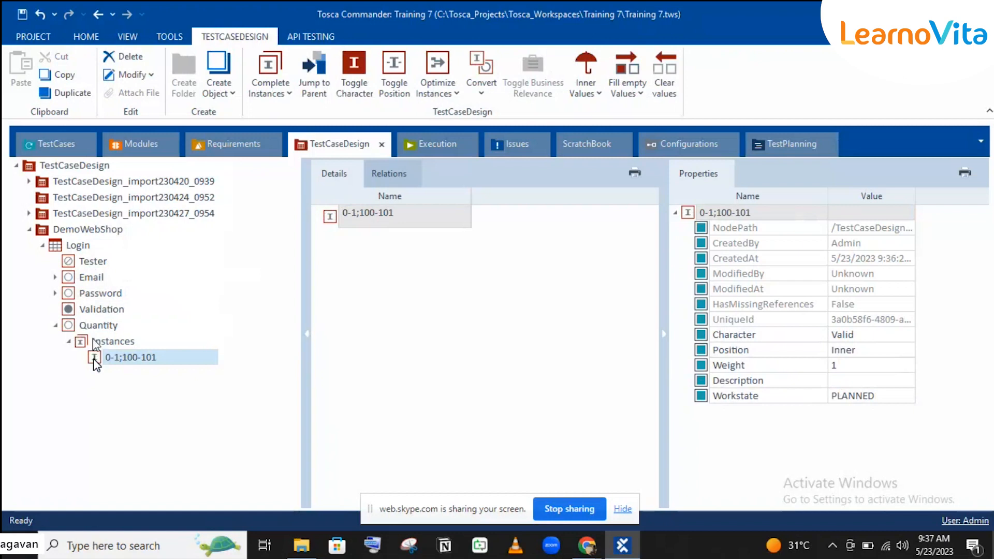
Add a second Quantity instance named 2-99 and review both instances' properties.
click(109, 340)
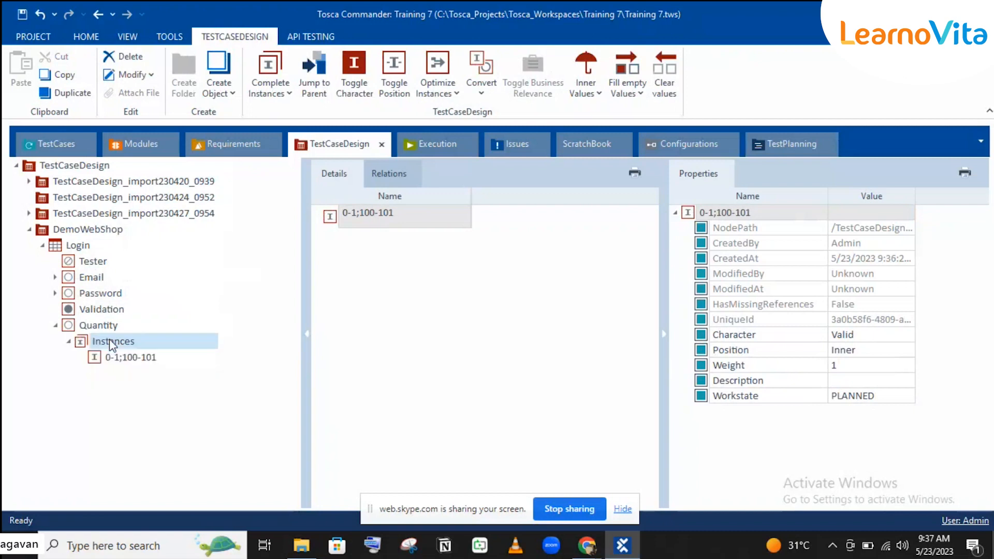
right_click(110, 340)
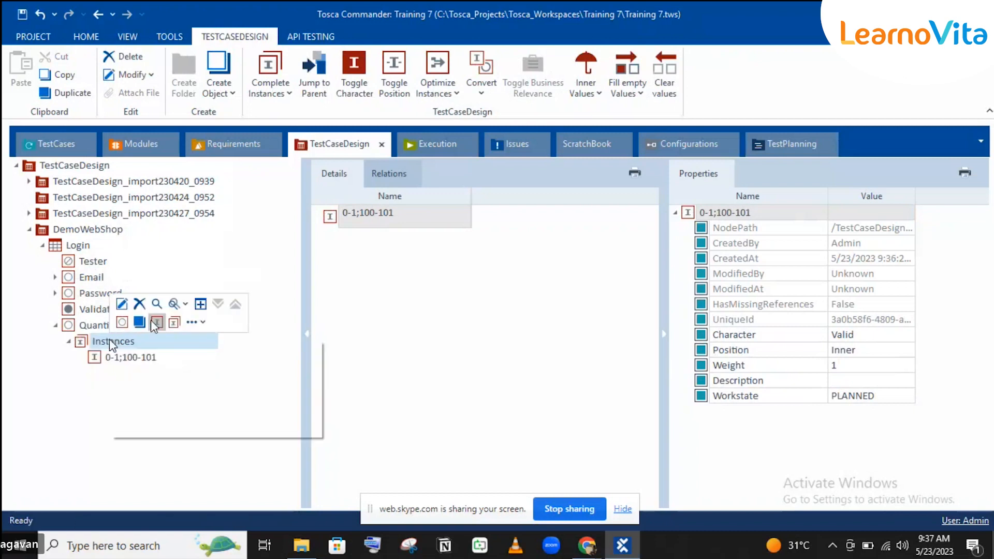
click(121, 321)
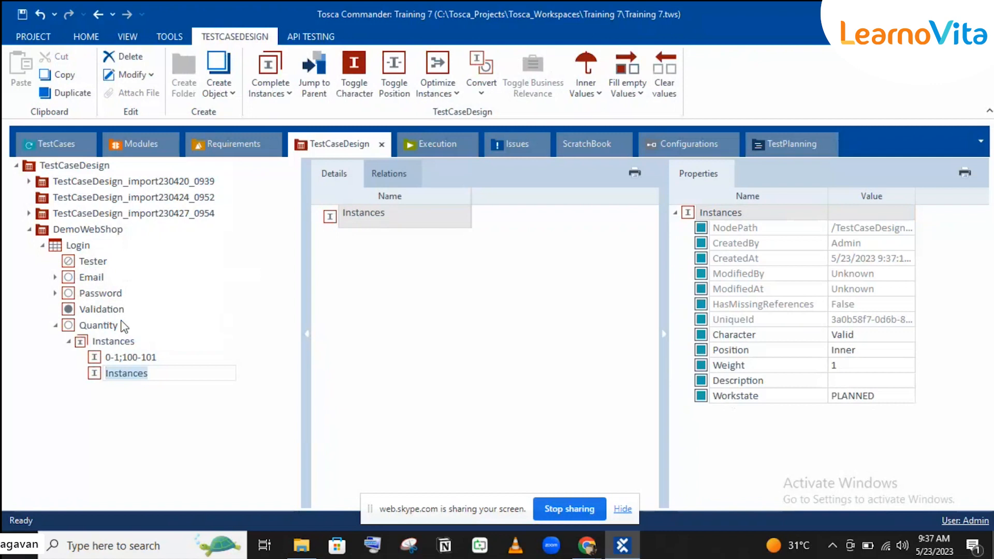
text(2-98)
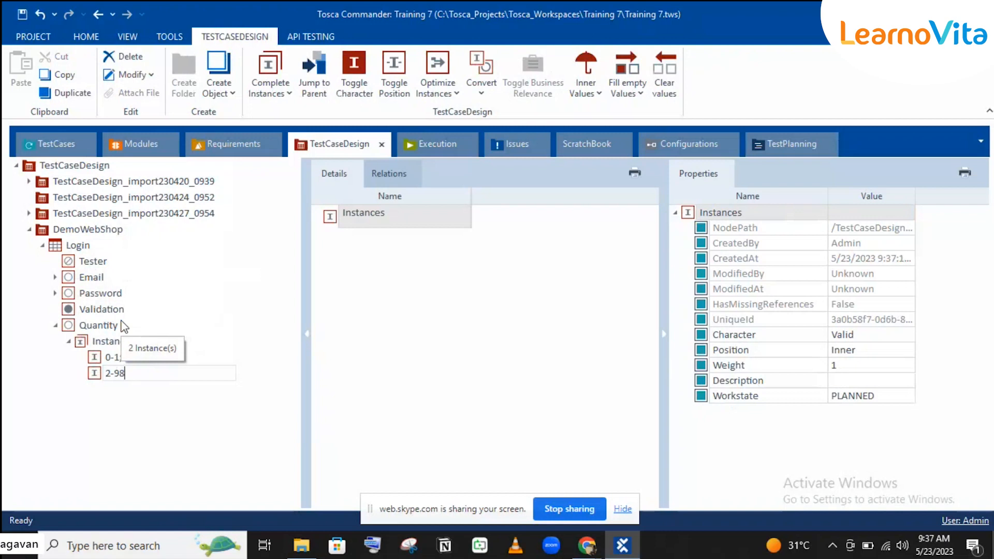
key(BackSpace)
text(9)
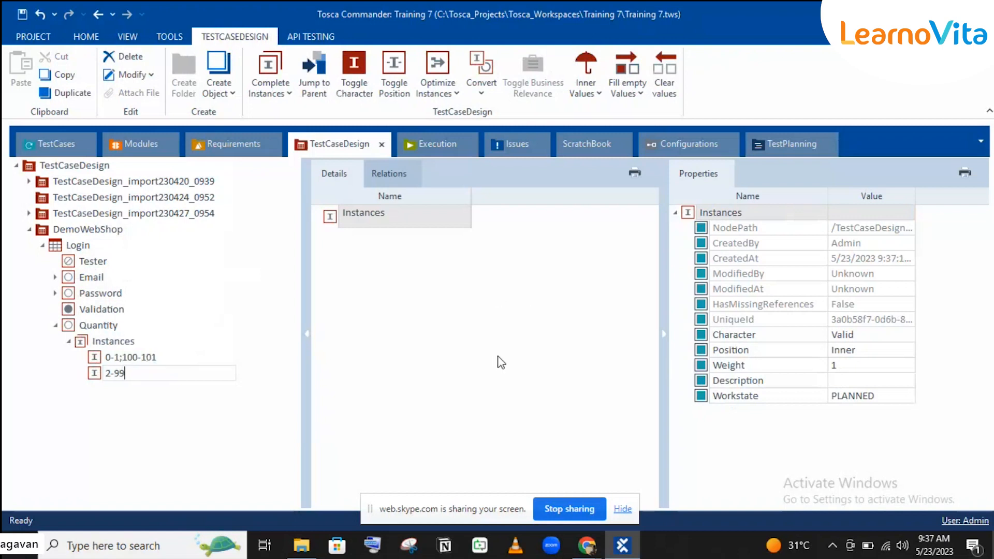
key(Return)
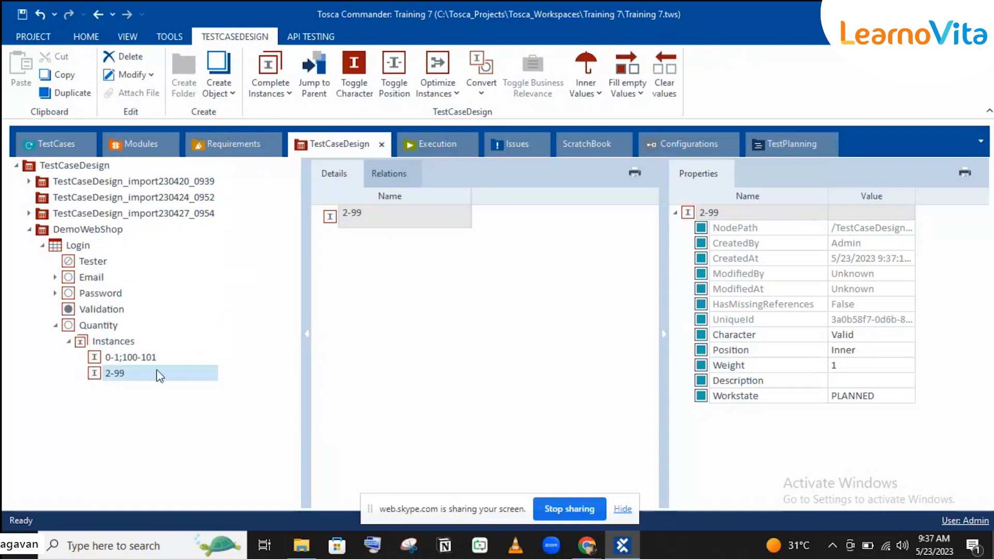
click(117, 362)
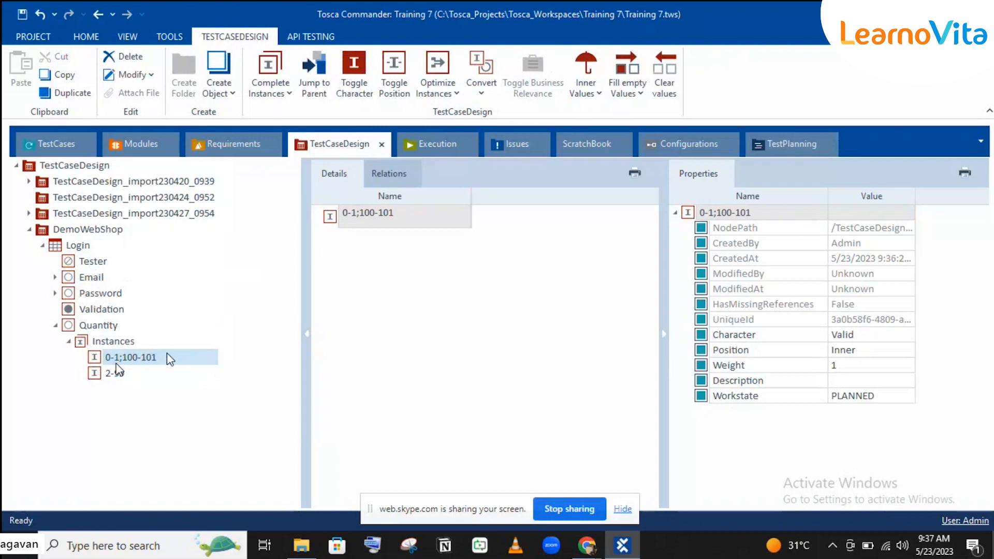
click(116, 374)
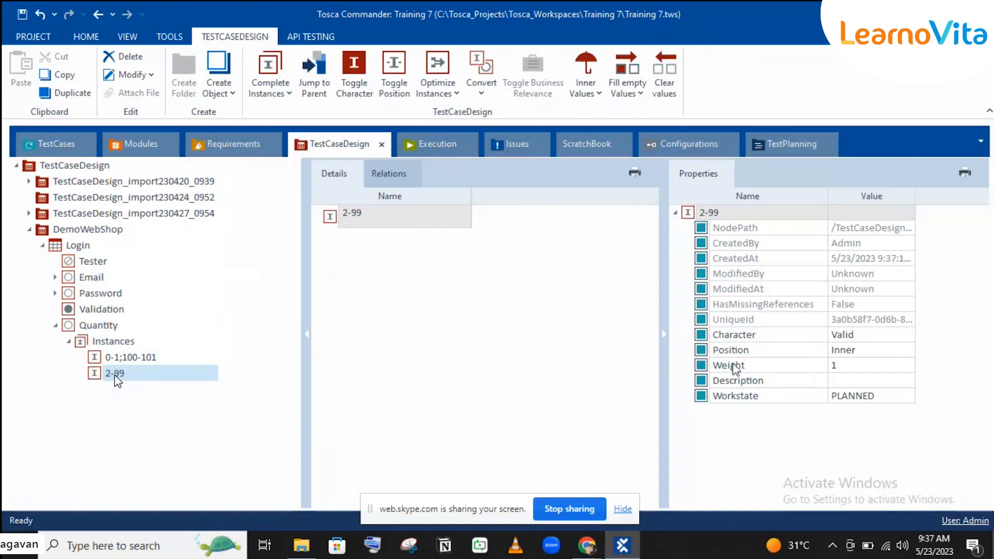
click(103, 357)
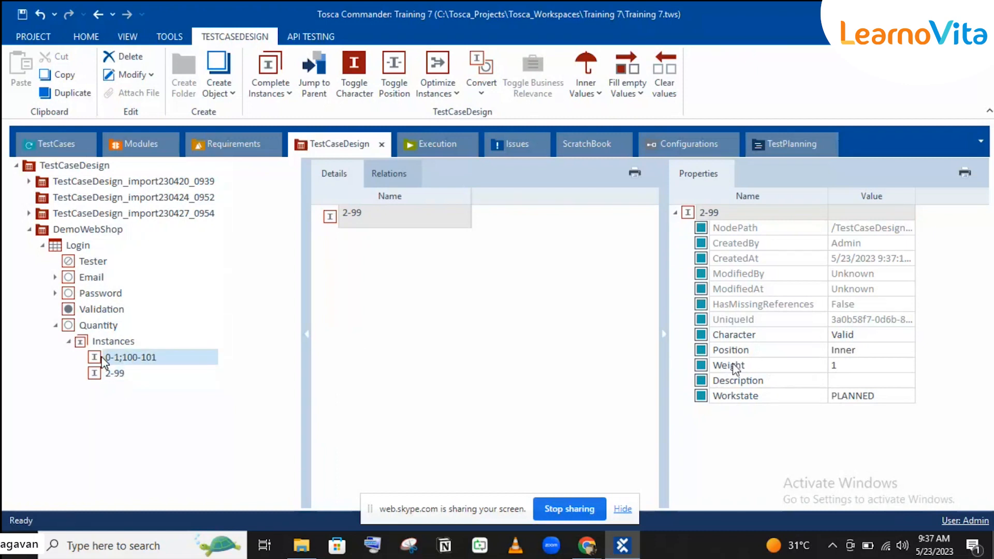
Set the 0-1;100-101 instance's Position to Boundary.
click(851, 351)
click(853, 356)
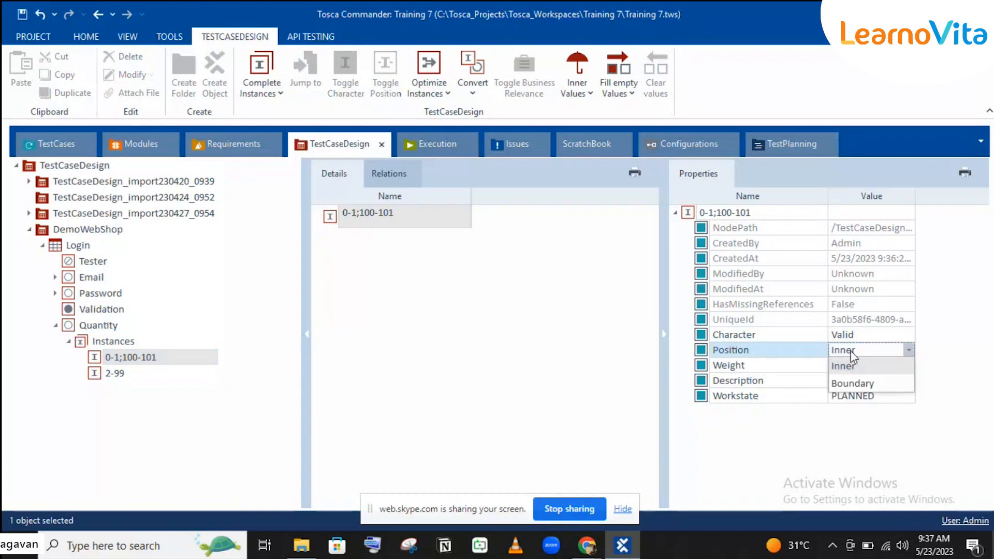
click(849, 381)
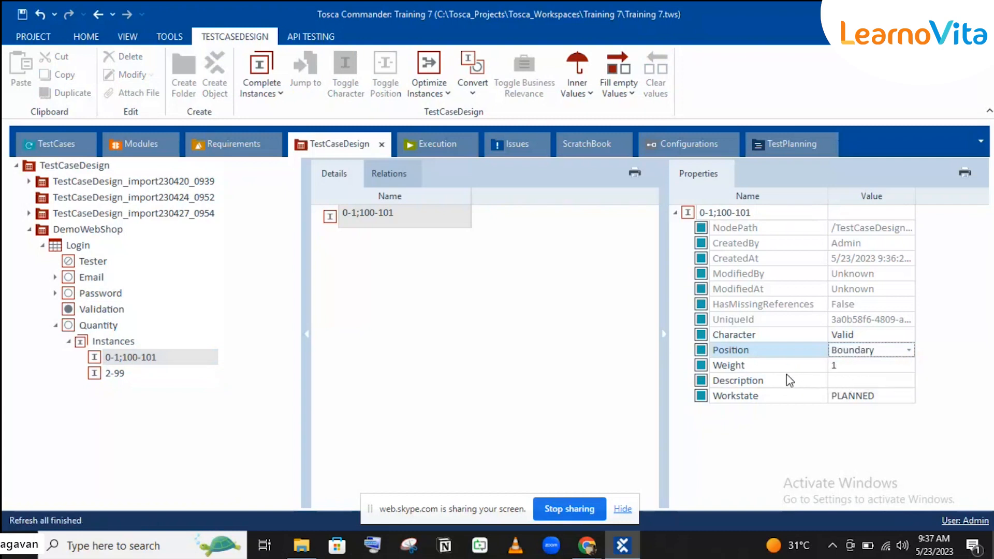
click(788, 379)
Confirm the 2-99 instance keeps Position Inner and review both Quantity instances.
click(115, 373)
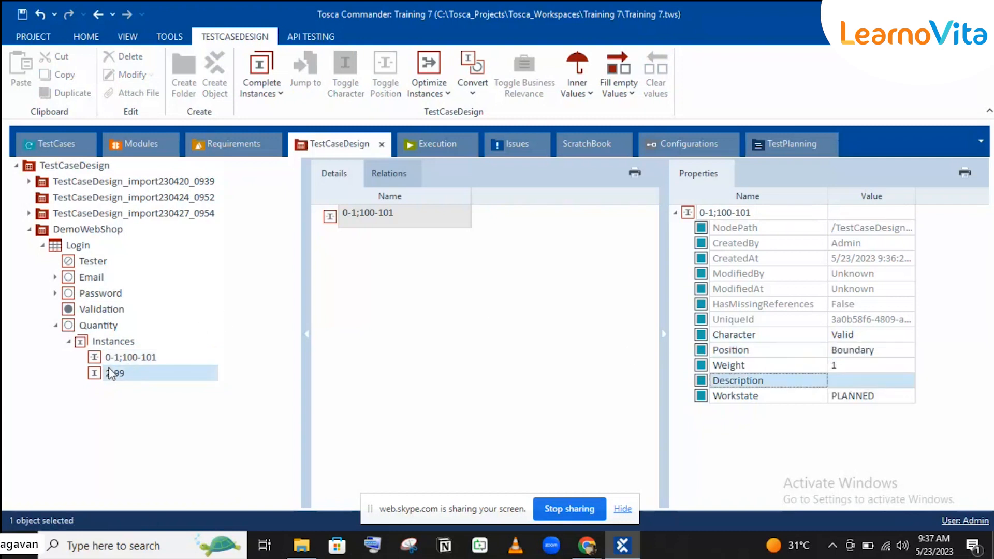
click(862, 356)
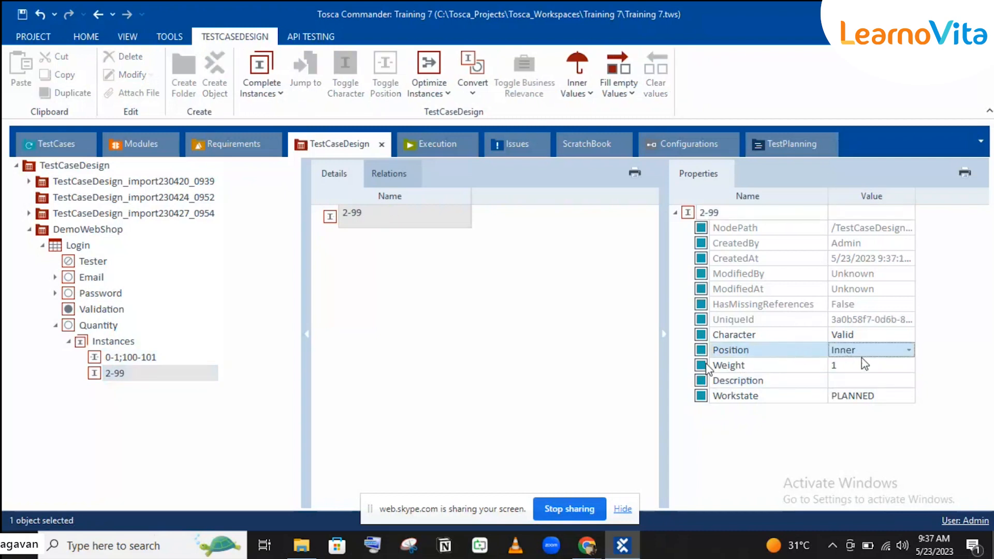
click(134, 356)
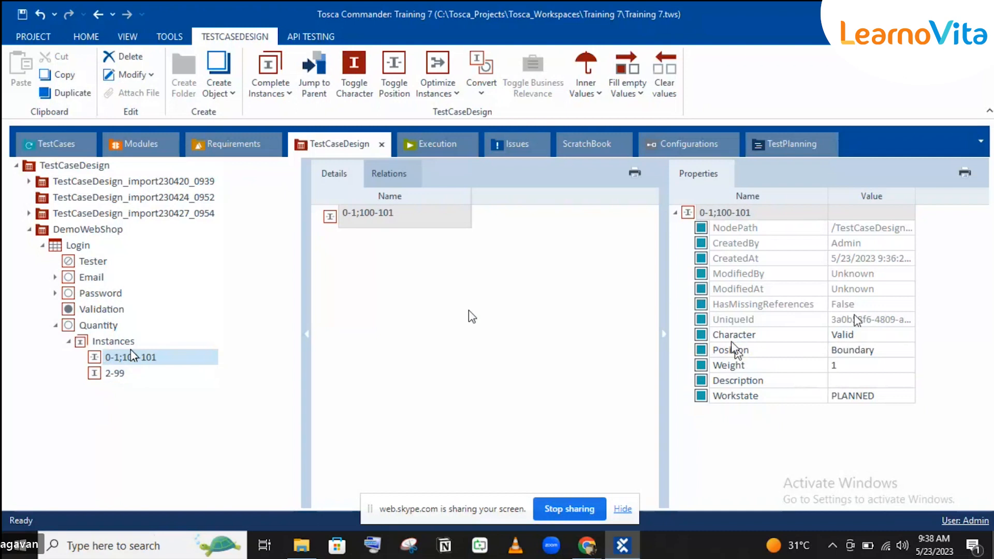
click(84, 346)
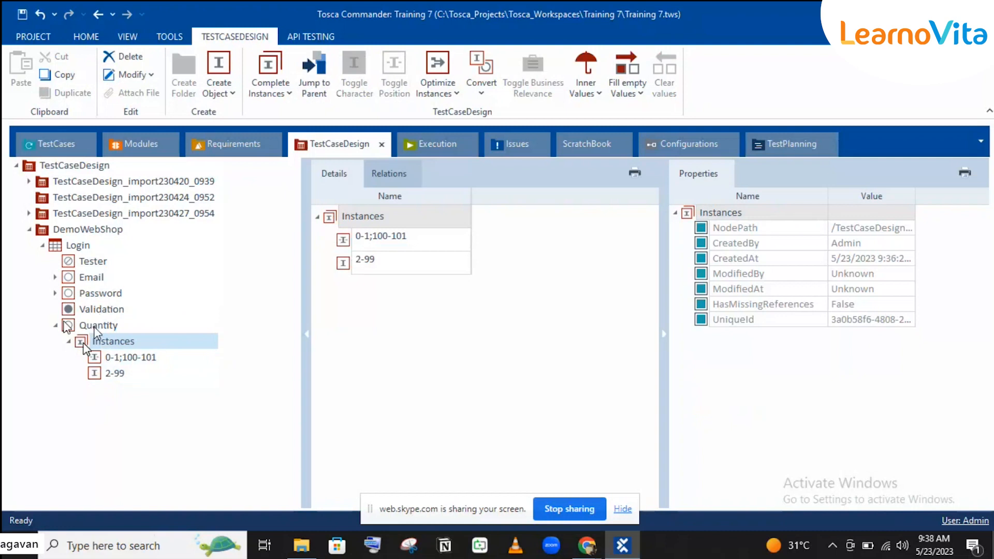
click(107, 361)
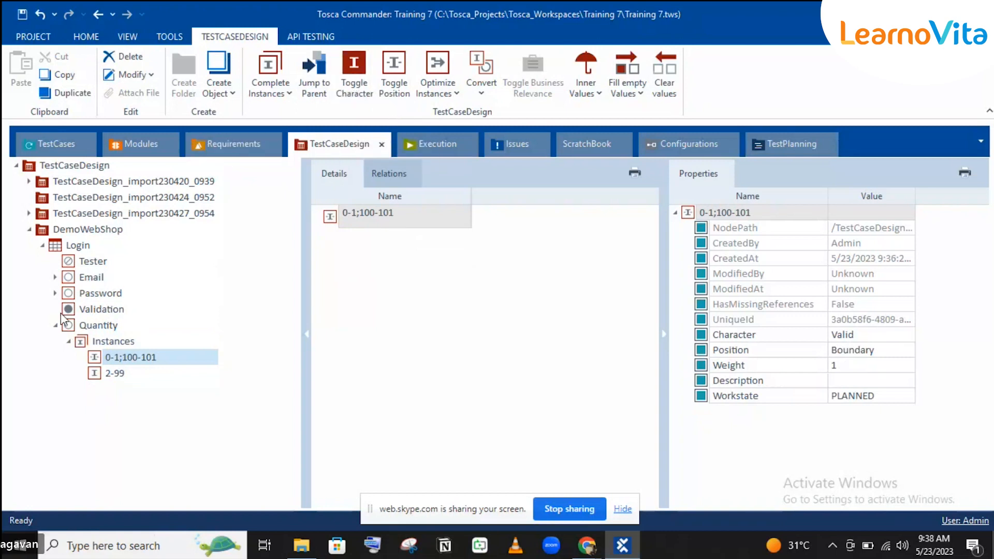
click(96, 326)
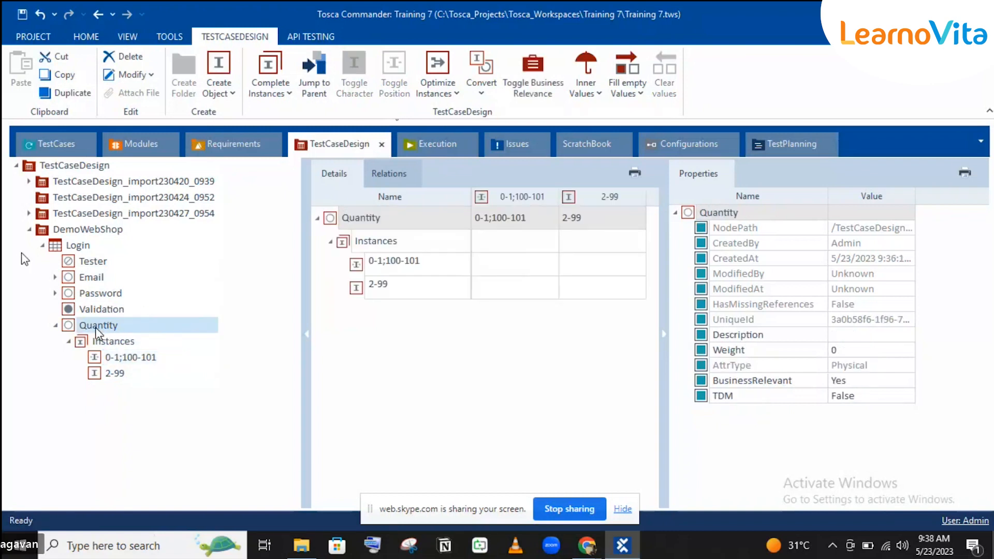
click(82, 261)
Create two Tester instances, each named with a tester's name, then collapse Tester.
right_click(82, 261)
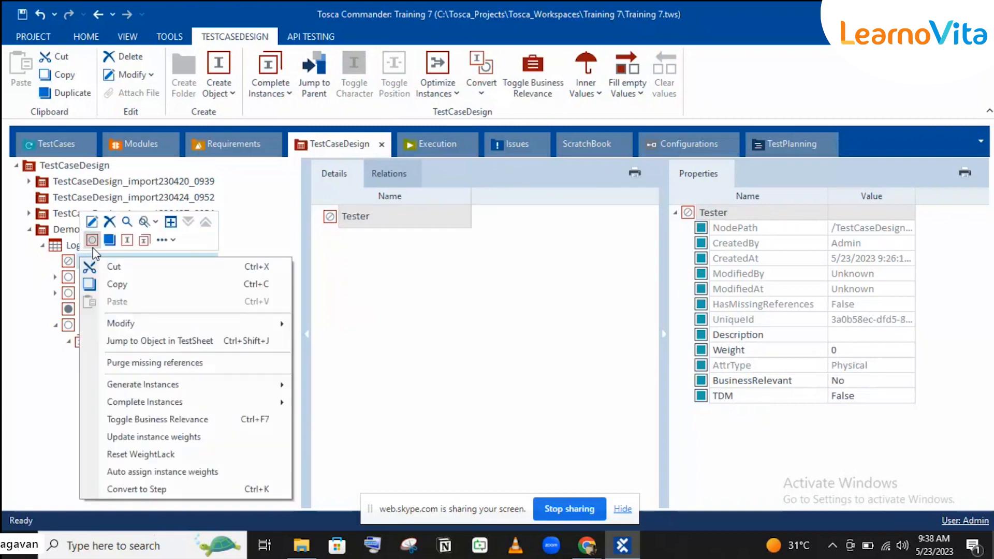
click(125, 241)
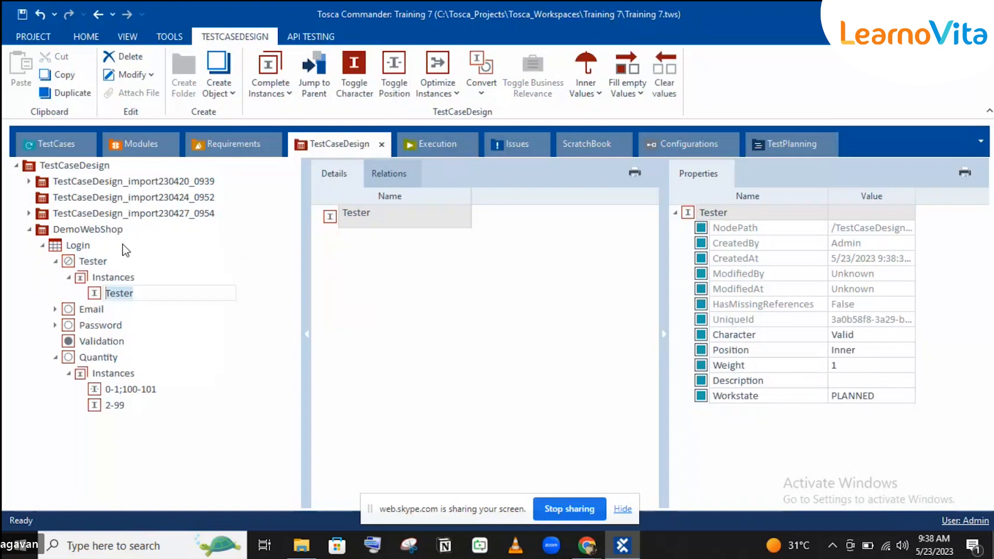
text(Shafiq)
key(Return)
click(86, 261)
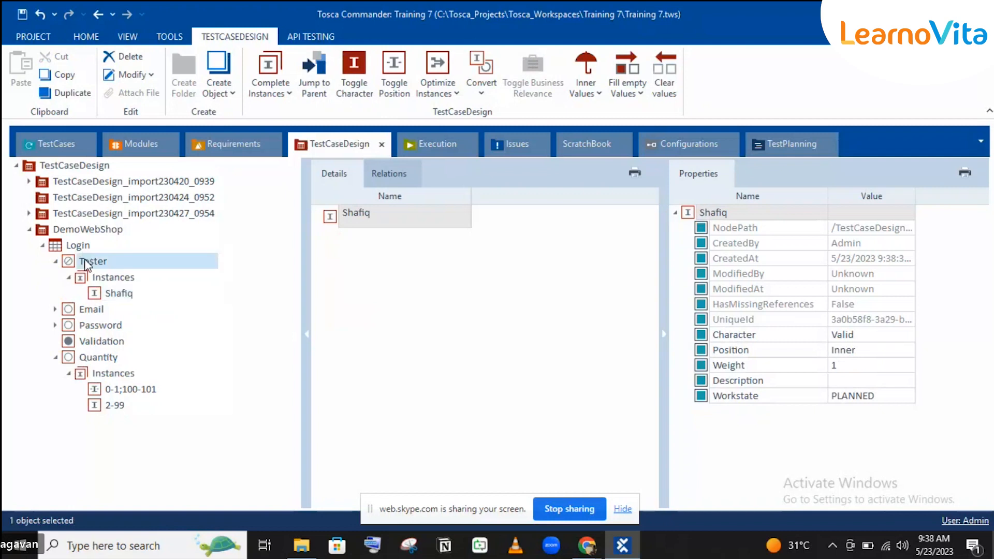
right_click(85, 258)
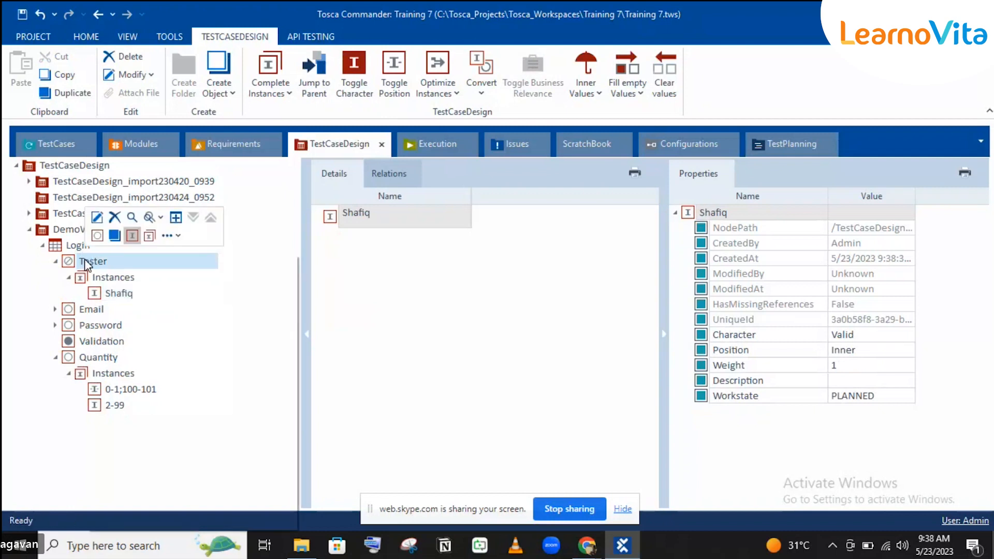
click(132, 236)
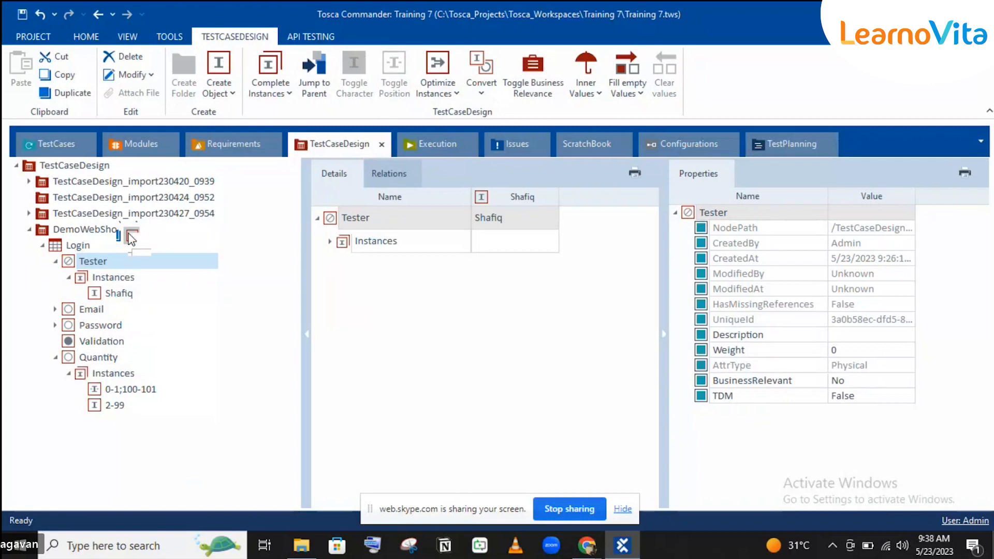
text(Rubi)
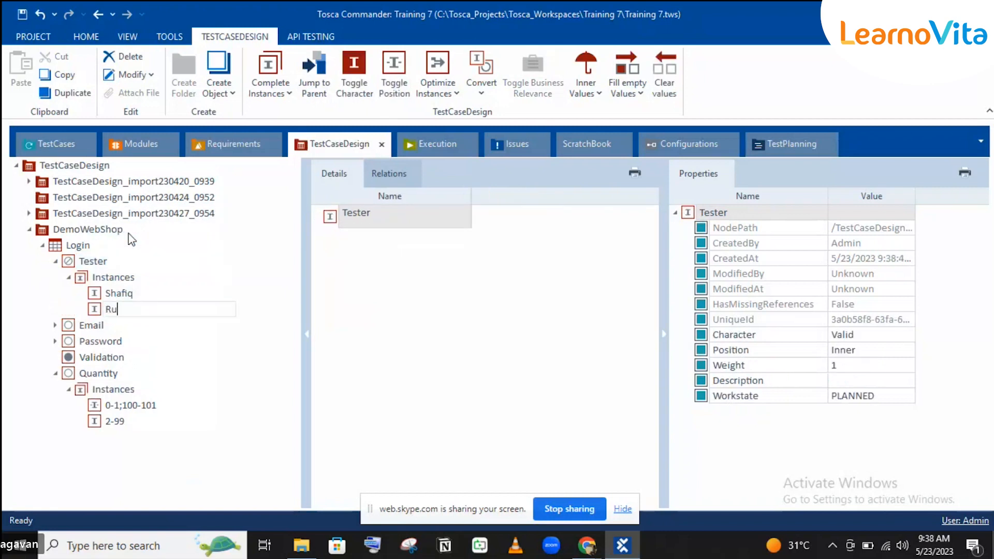
key(Return)
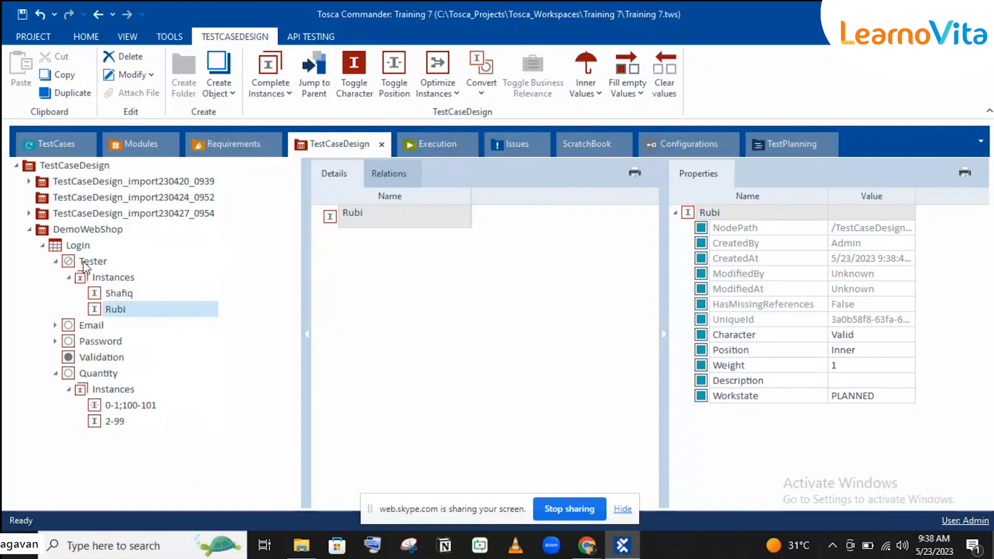
click(55, 262)
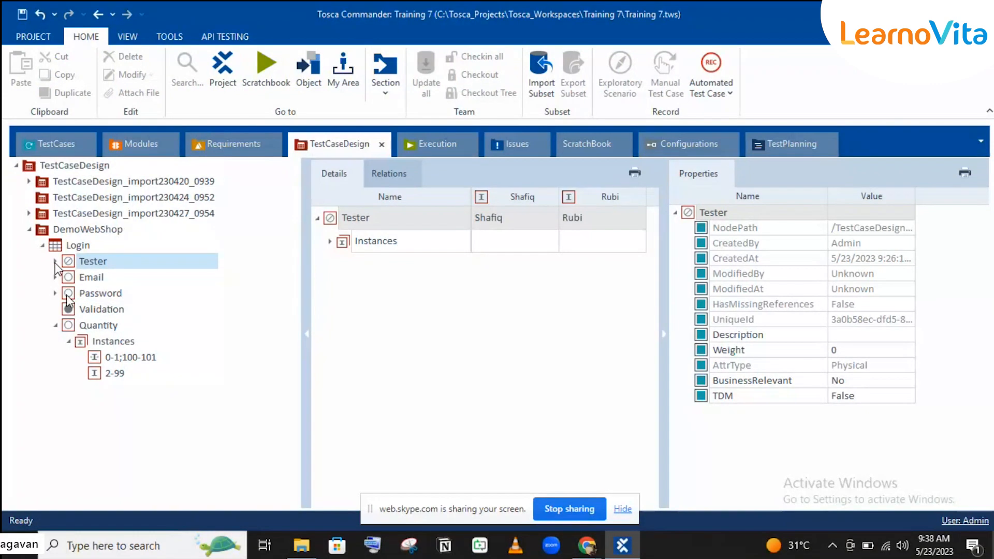
Review the Validation, Quantity and Tester instances, then open the TESTCASEDESIGN Complete Instances dropdown.
click(108, 306)
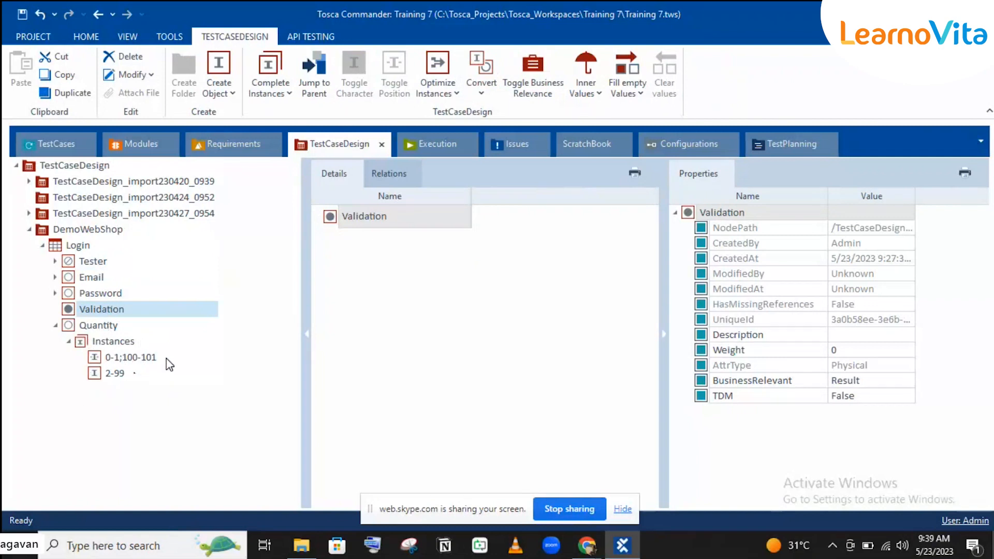
click(80, 325)
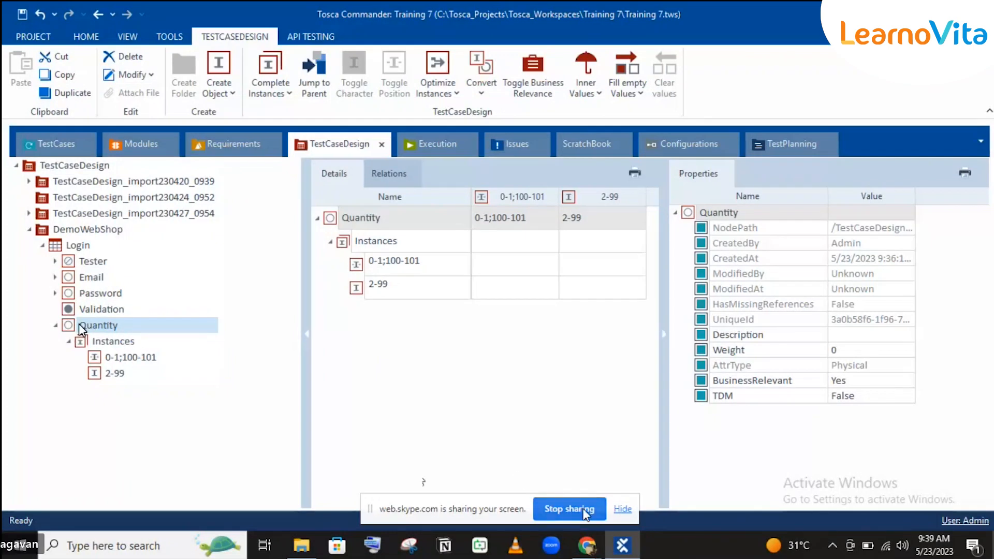
mouse_move(596, 549)
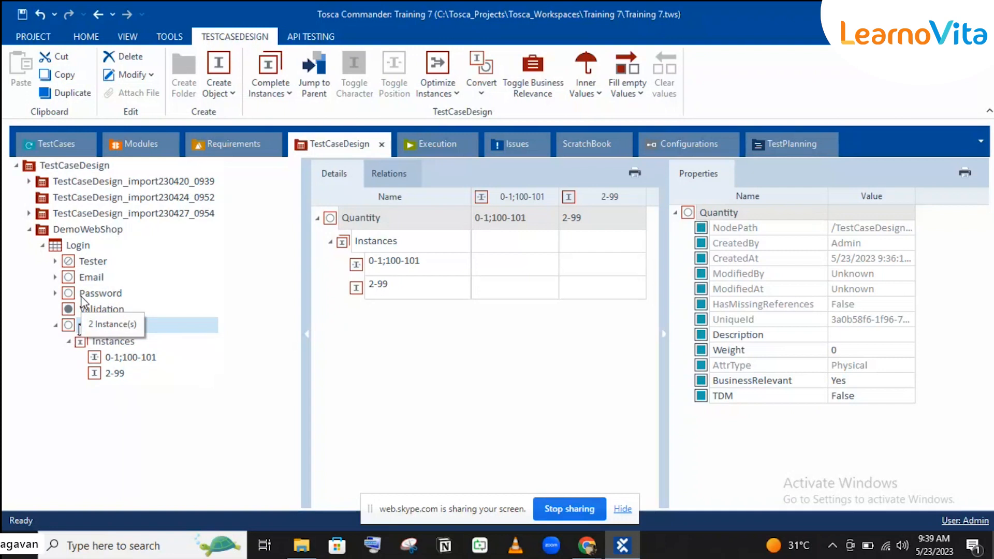
click(89, 262)
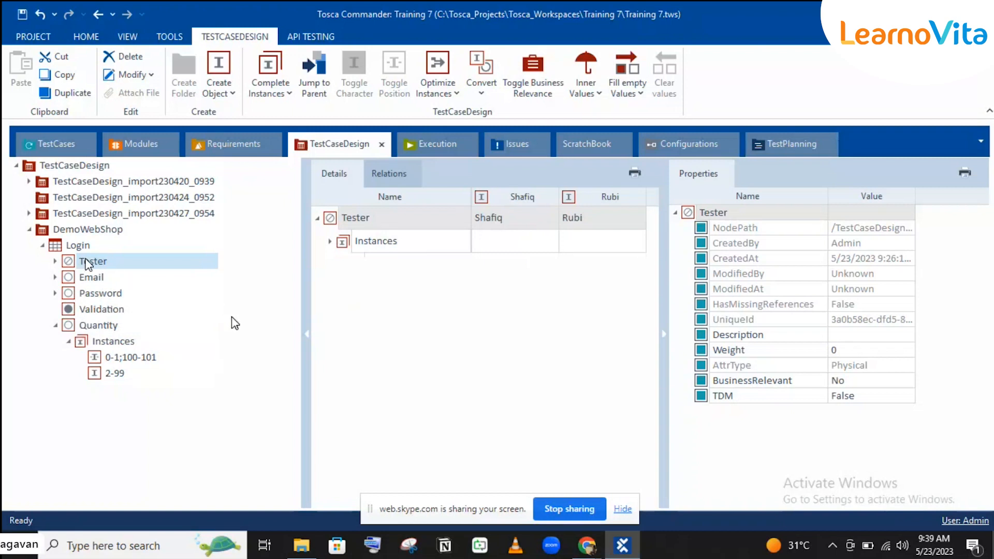
click(70, 247)
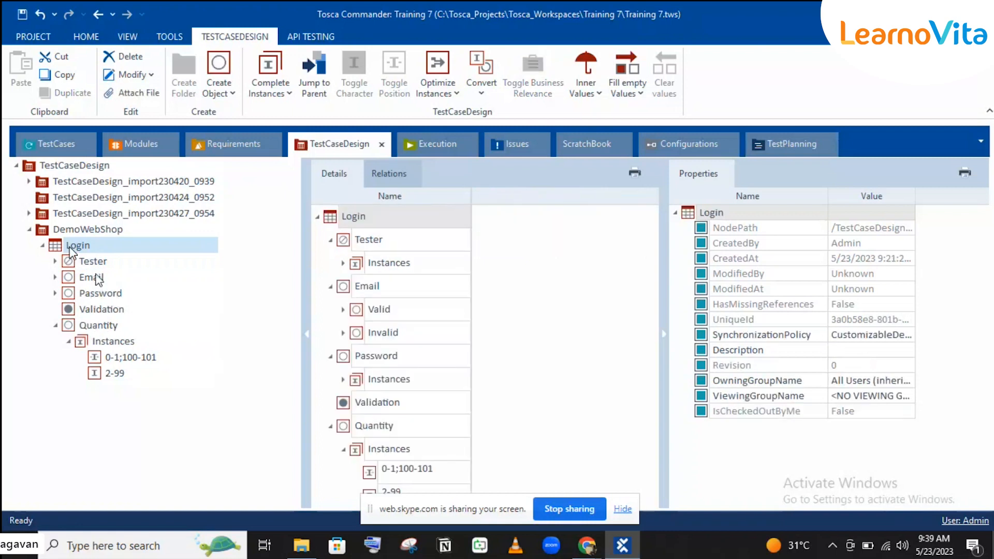
click(89, 264)
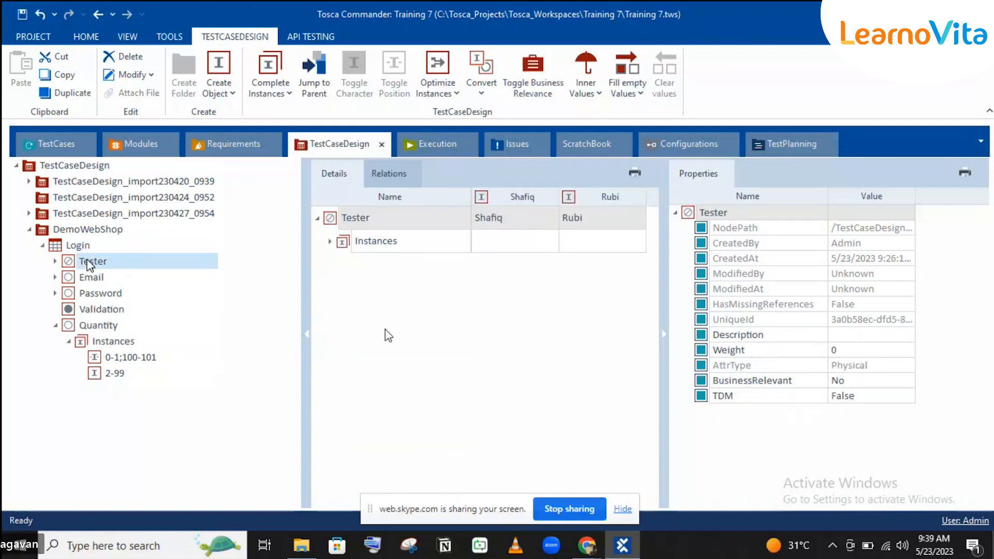
click(330, 242)
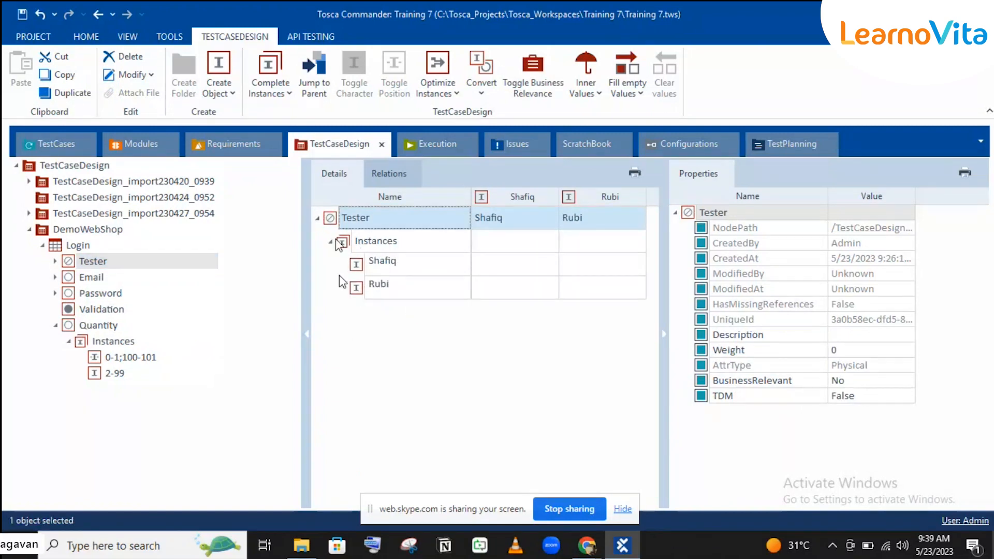
click(67, 247)
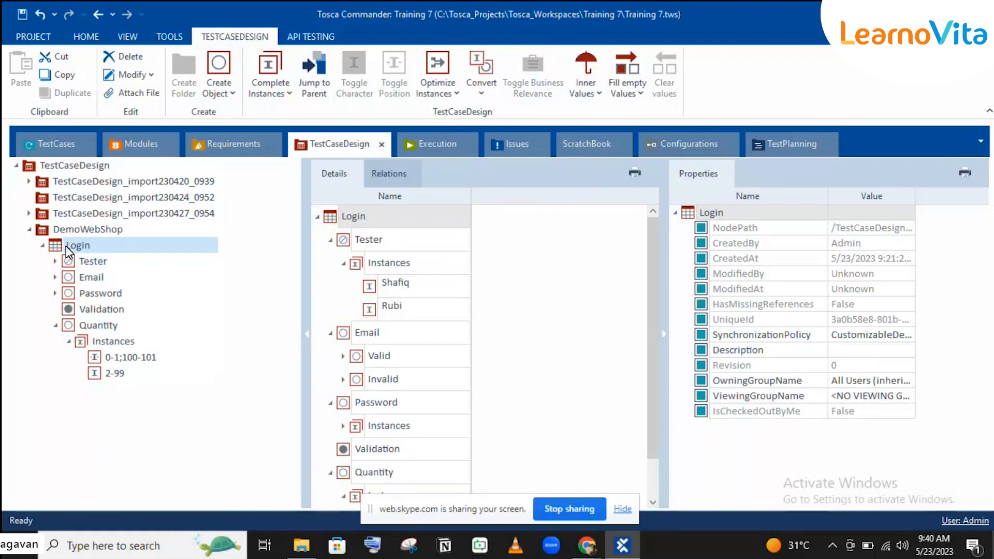
click(279, 87)
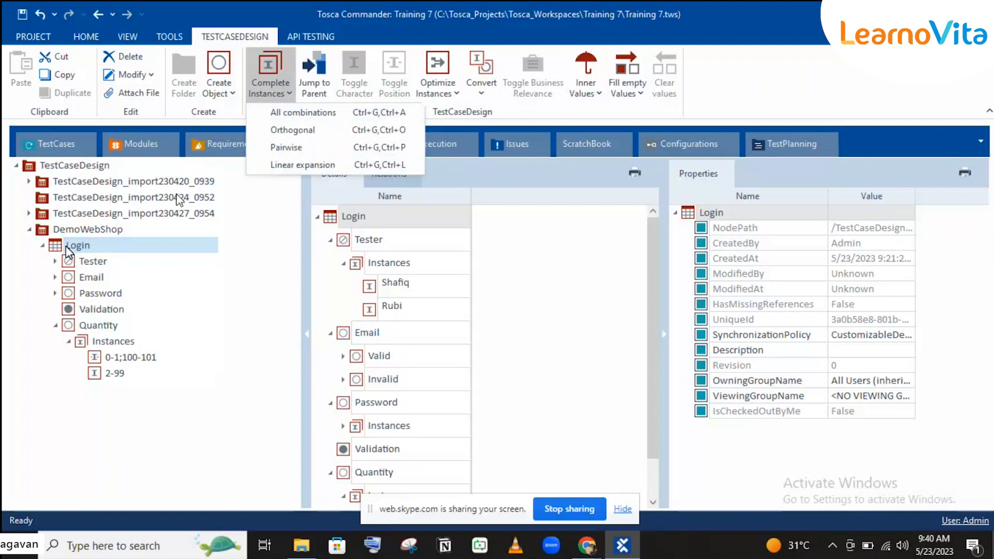
Dismiss the Complete Instances options and delete the Quantity attribute from Login.
click(67, 246)
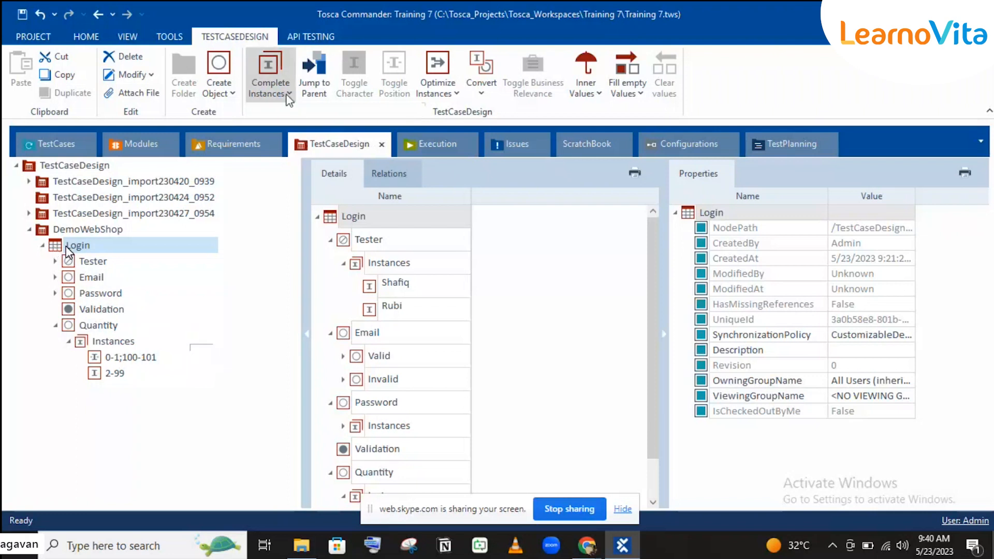
click(271, 86)
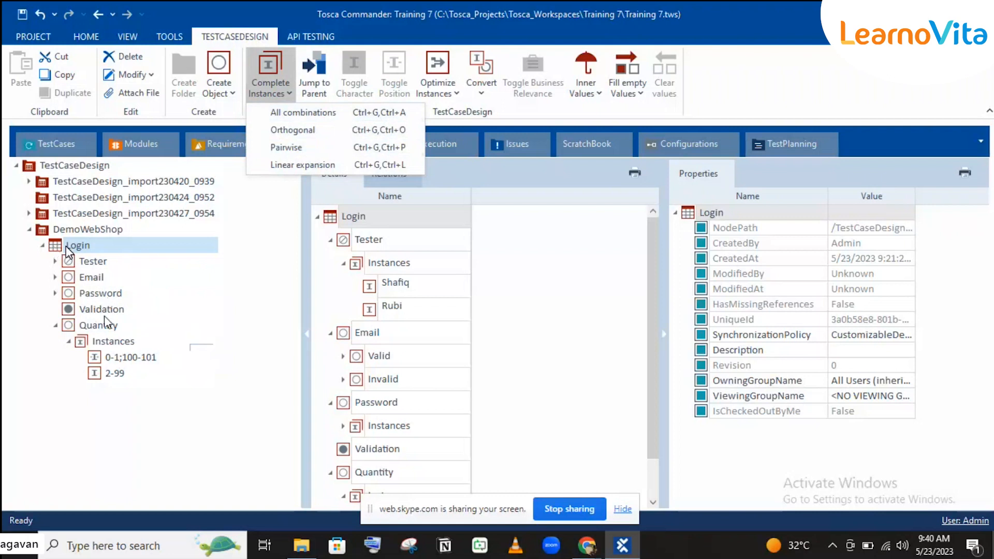
click(93, 262)
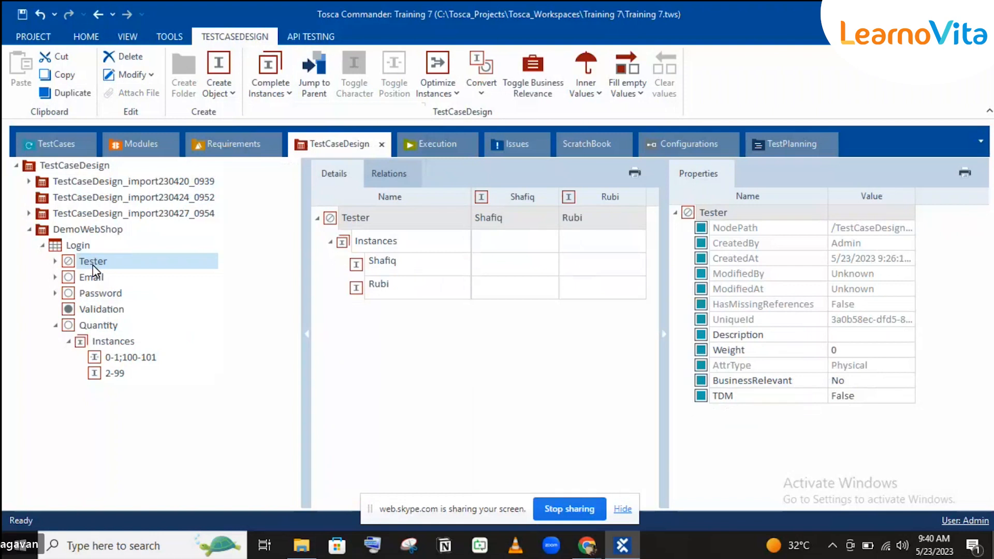
click(91, 249)
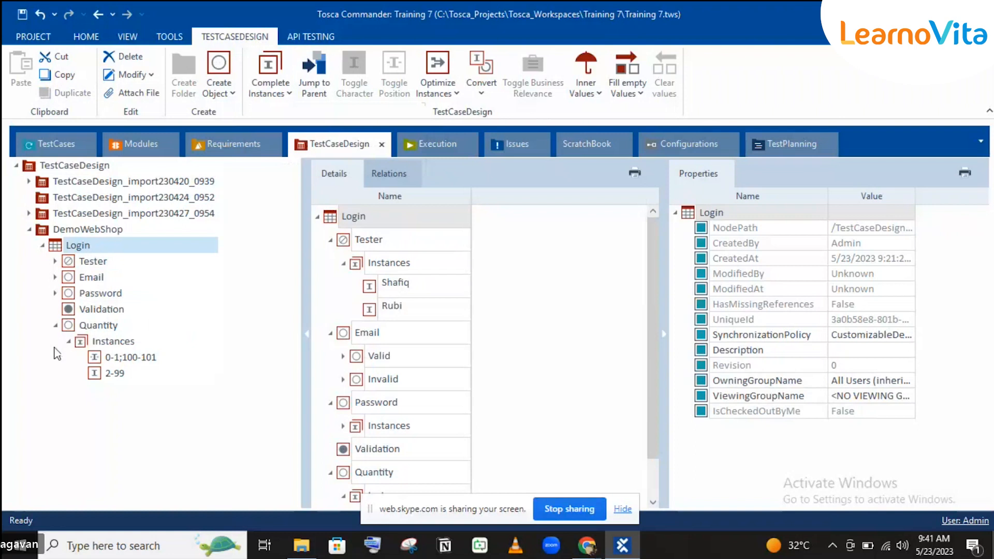
click(77, 327)
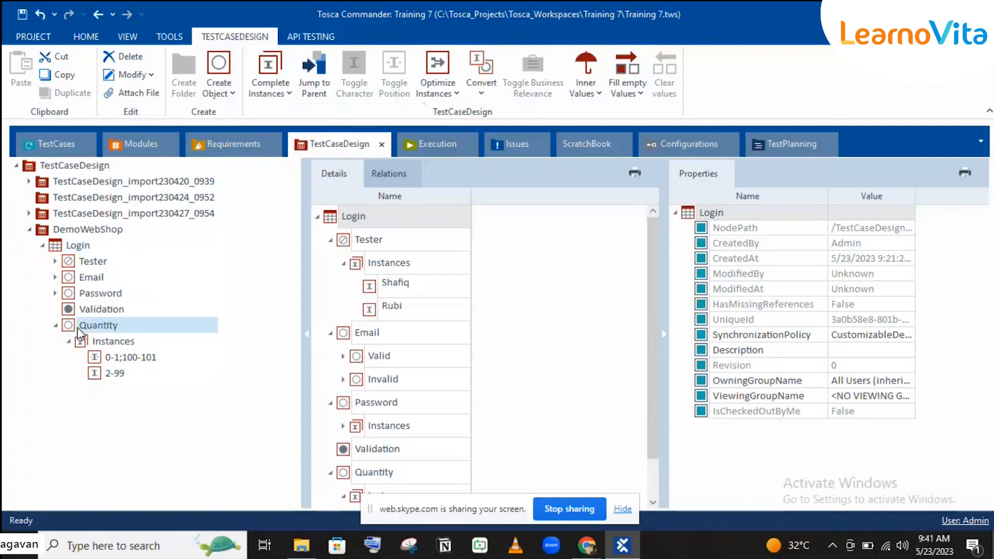
click(77, 327)
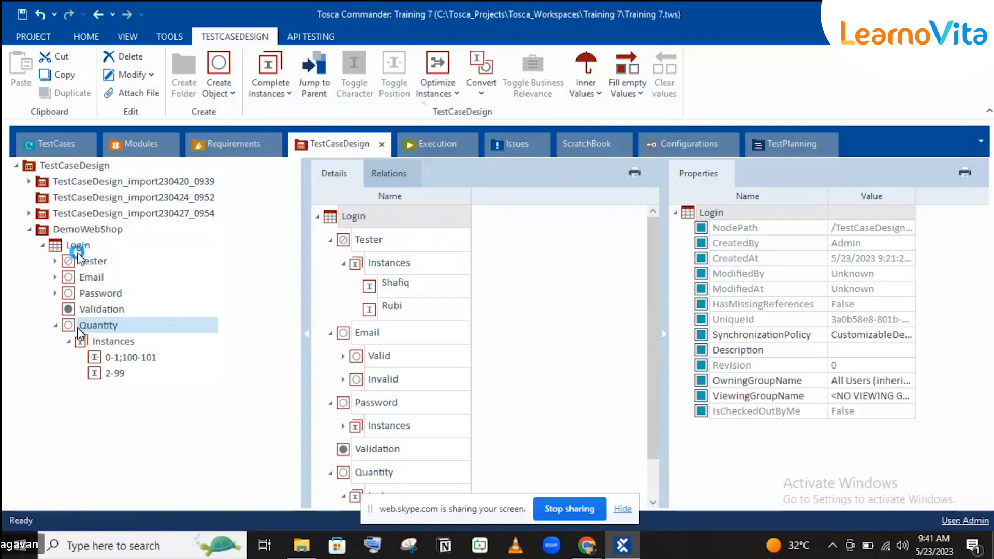
key(Delete)
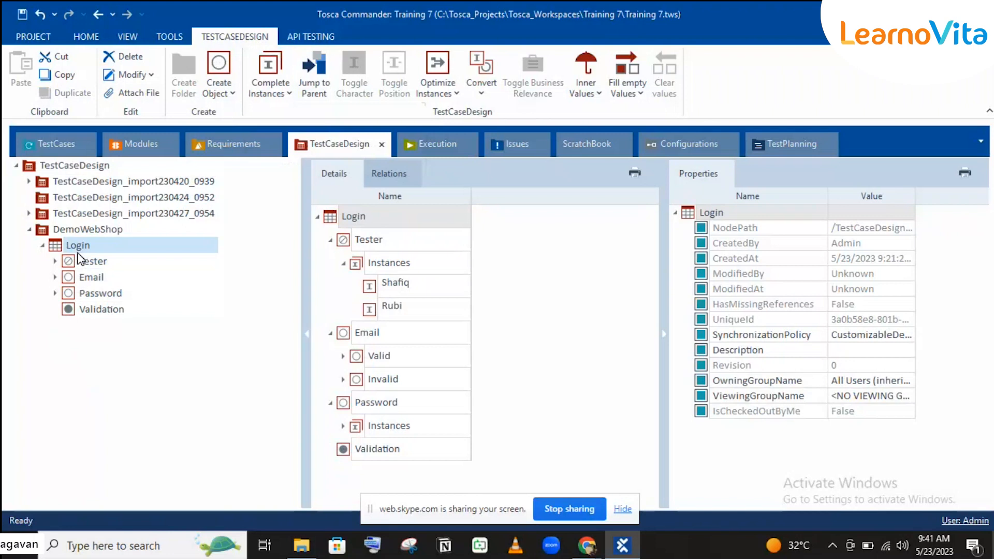
Add a Login instance named Valid Credentials.
right_click(82, 247)
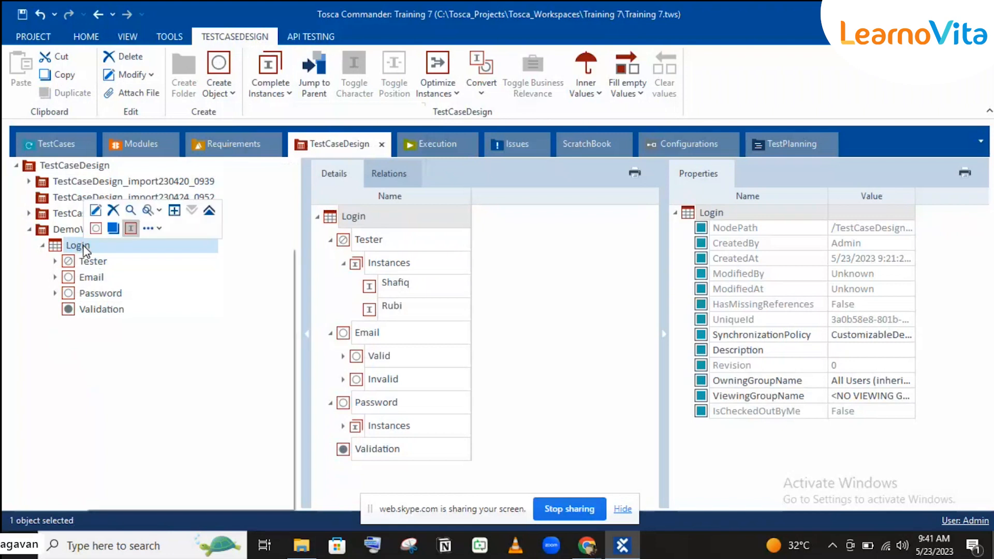
click(110, 236)
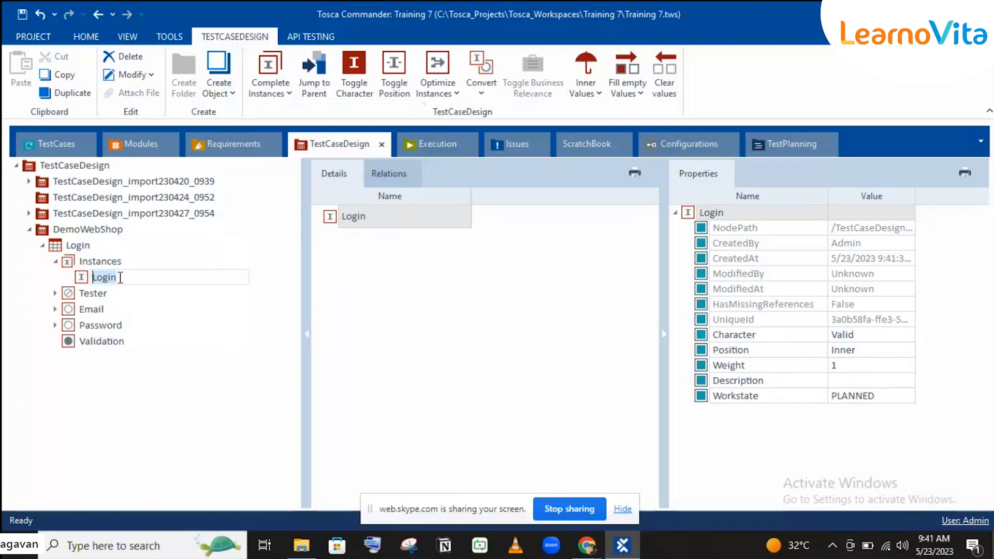
text(Valid Credent)
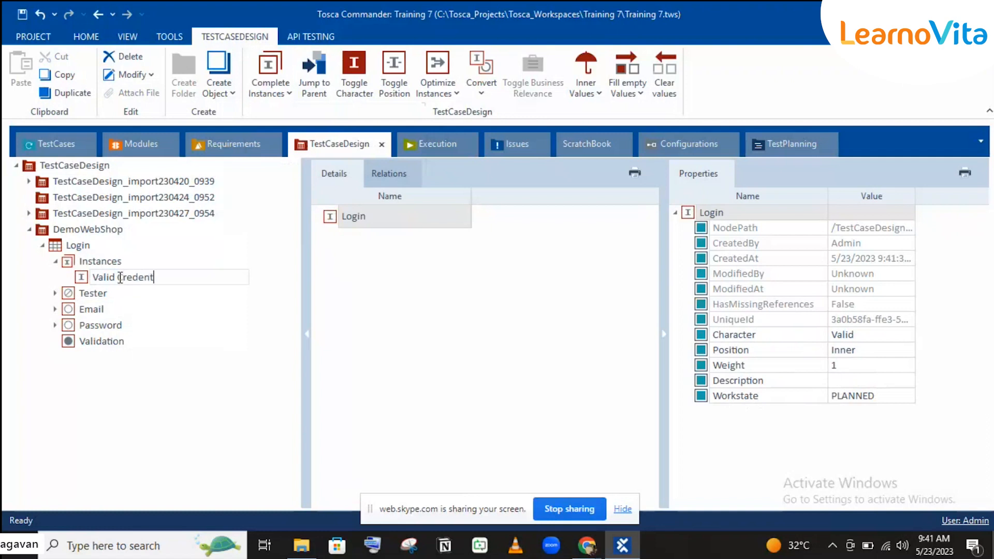
text(ials)
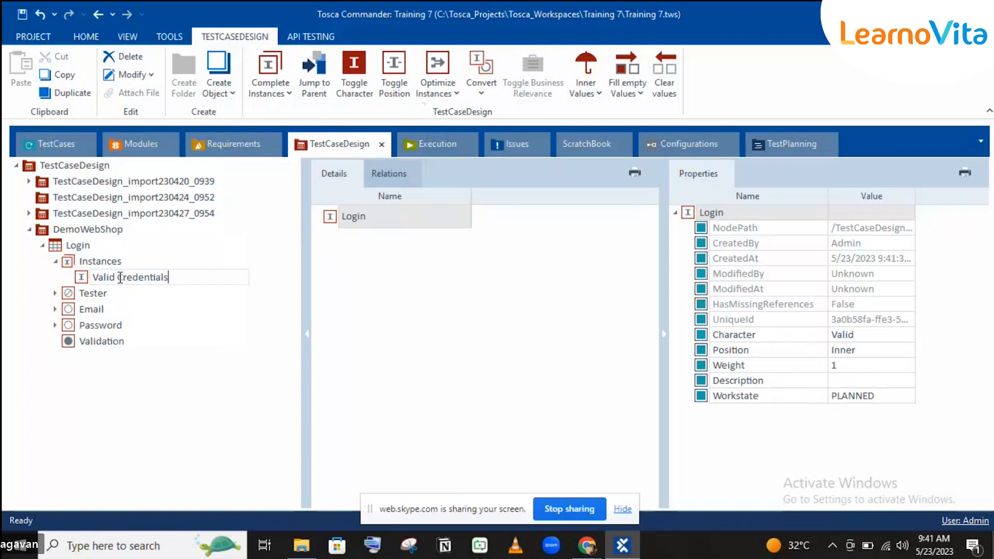
key(Return)
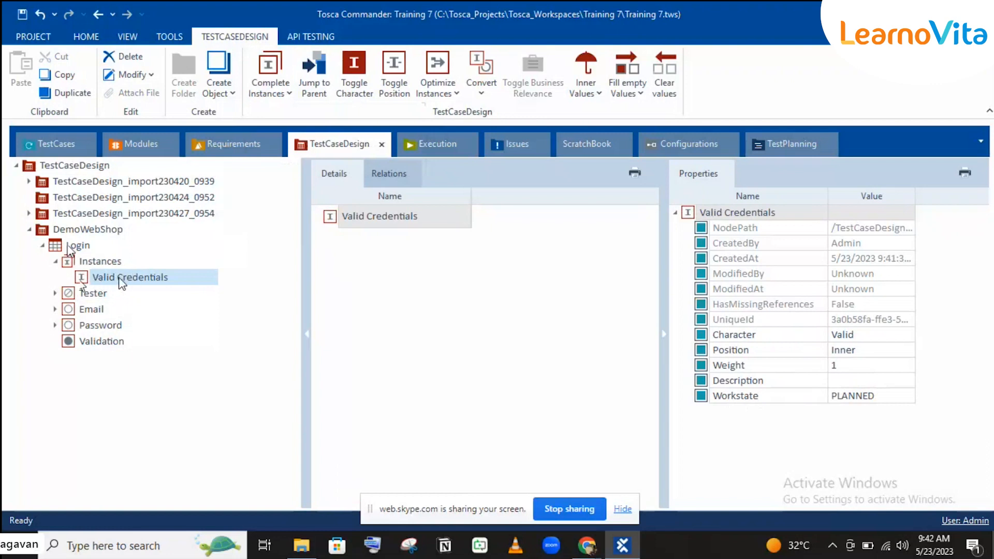
Add two more Login instances named Invalid username and Invalid Password.
click(69, 247)
right_click(70, 247)
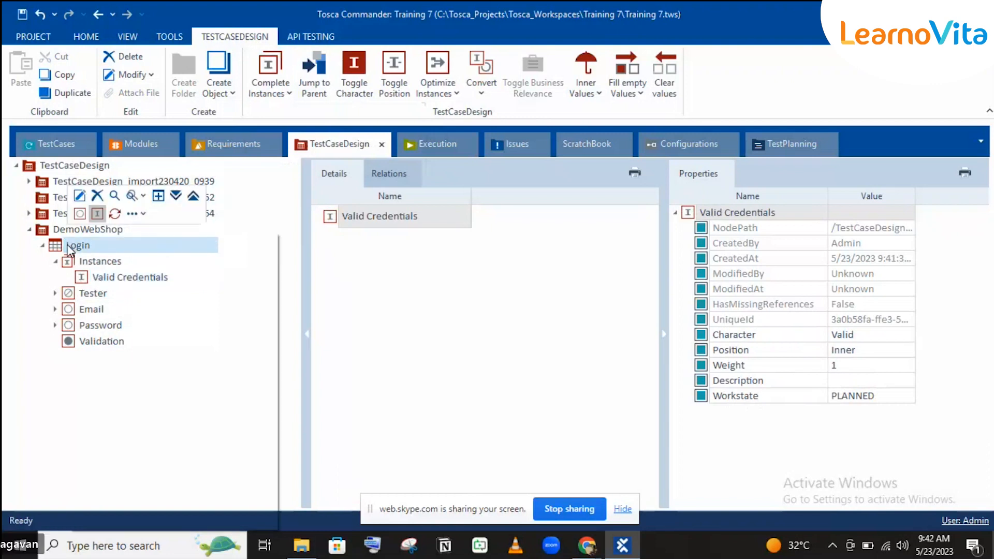
click(96, 219)
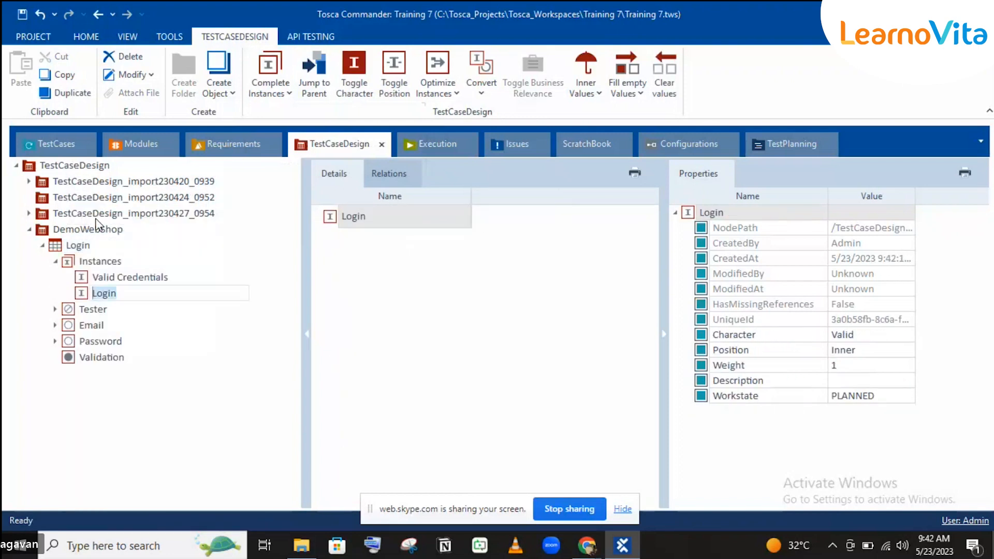
text(Invalid cred)
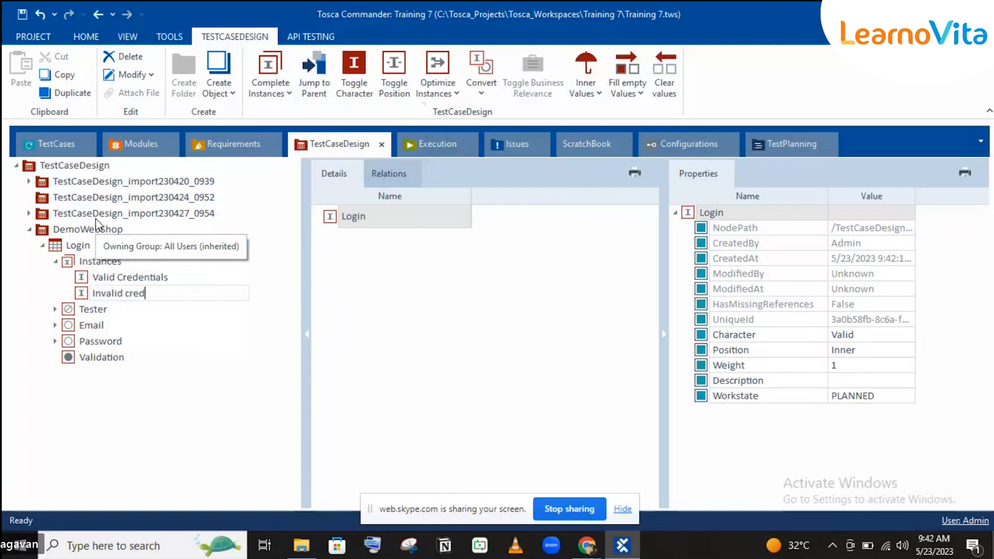
key(BackSpace)
key(BackSpace)
key(BackSpace)
key(BackSpace)
text(username)
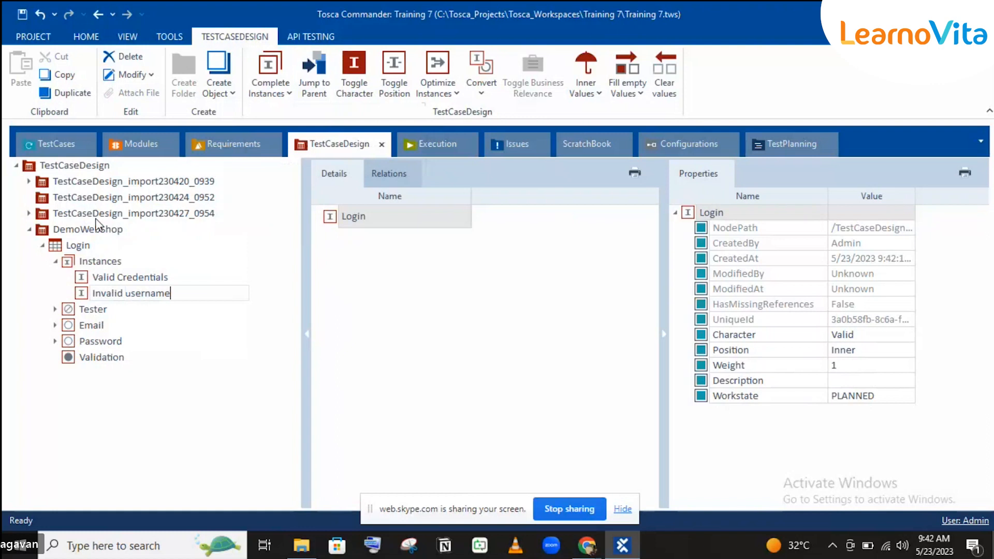
key(Return)
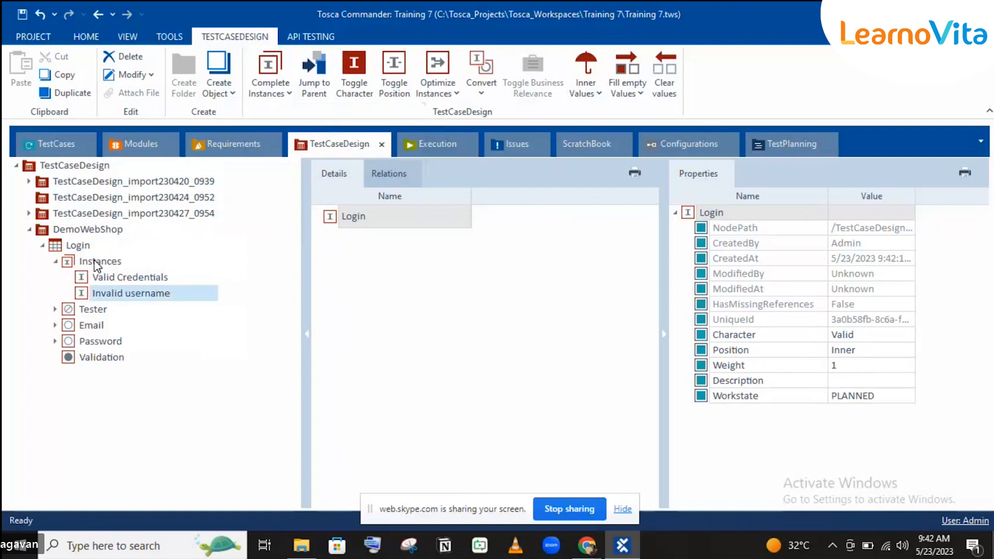
right_click(96, 263)
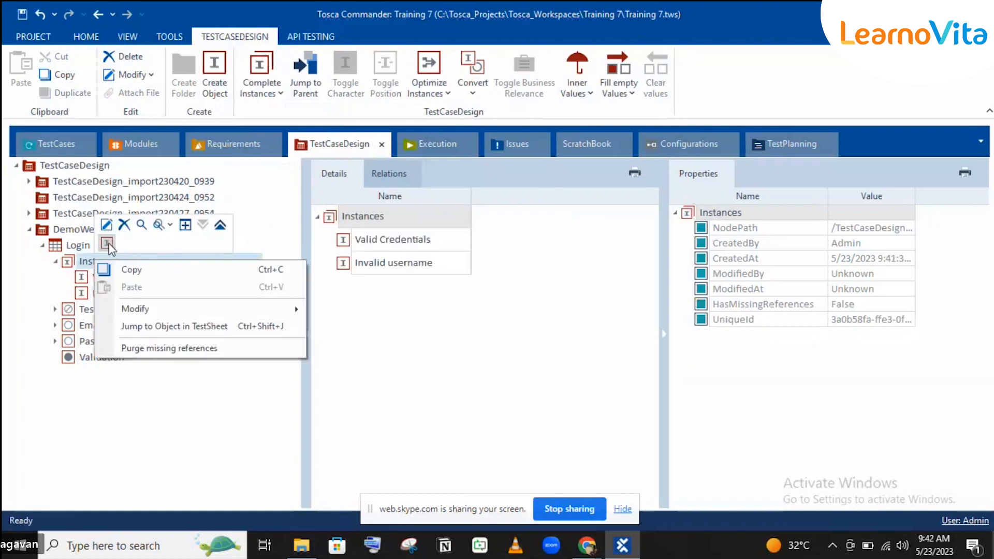
click(107, 243)
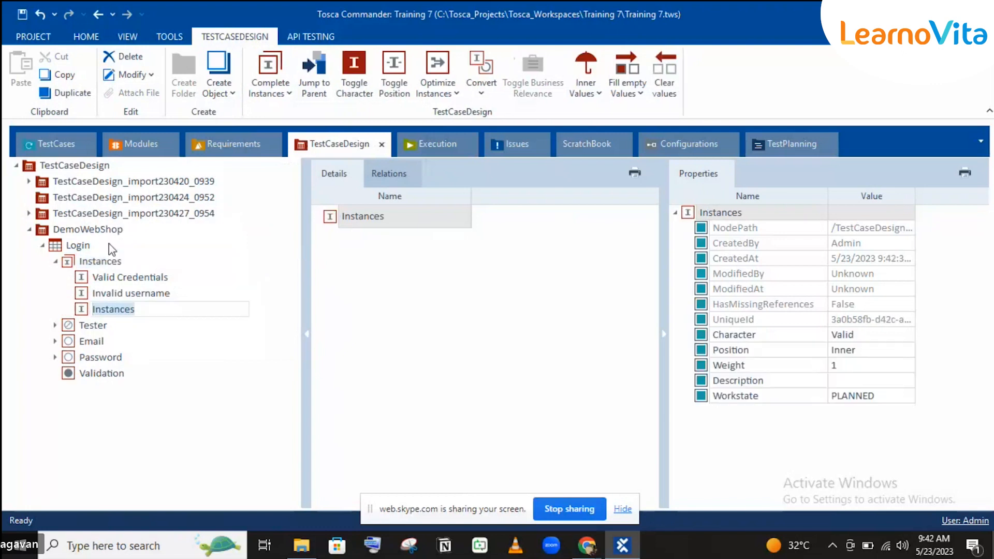
text(Inva)
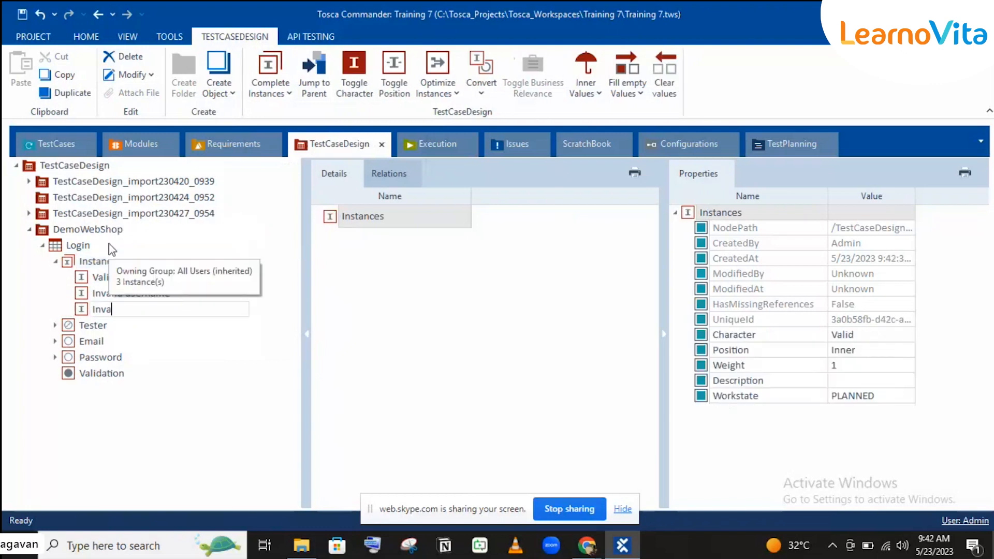
text(lid Password)
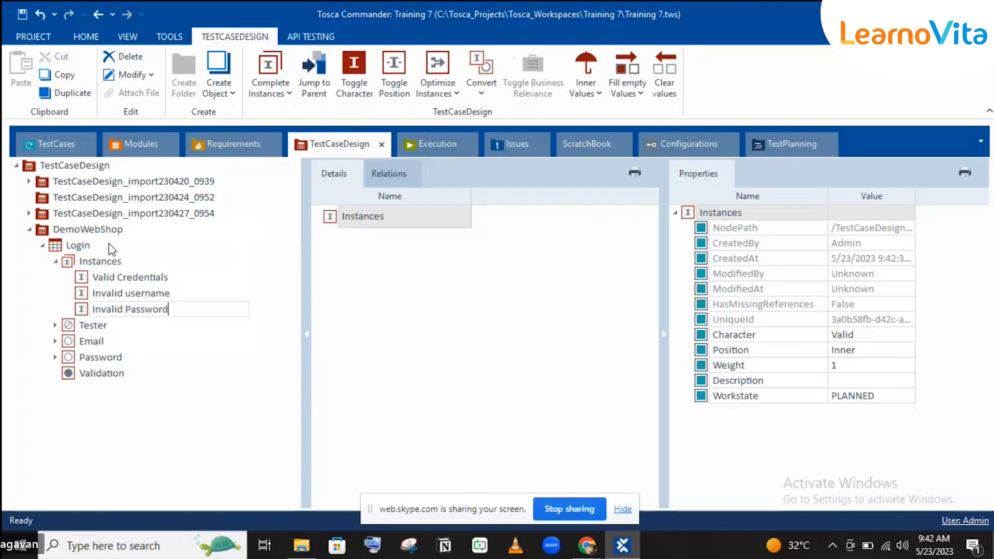
key(Return)
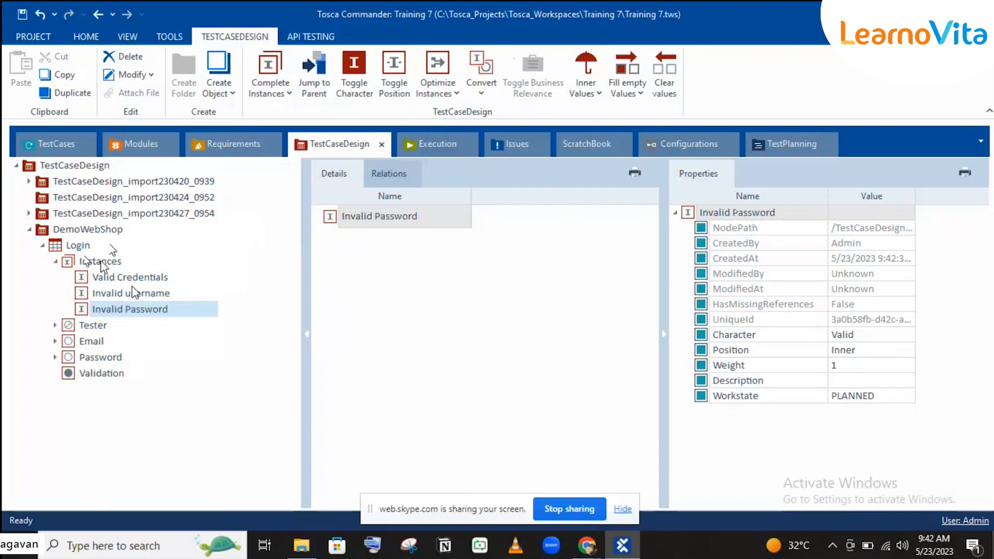
Widen the Details grid to show all three instance columns and fold Tester, Email, Password rows.
click(81, 248)
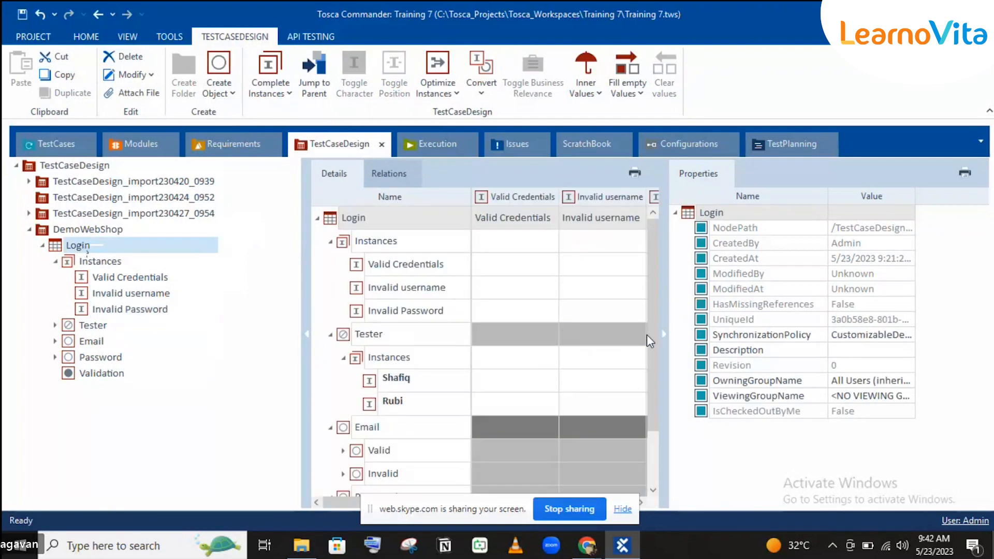
click(663, 333)
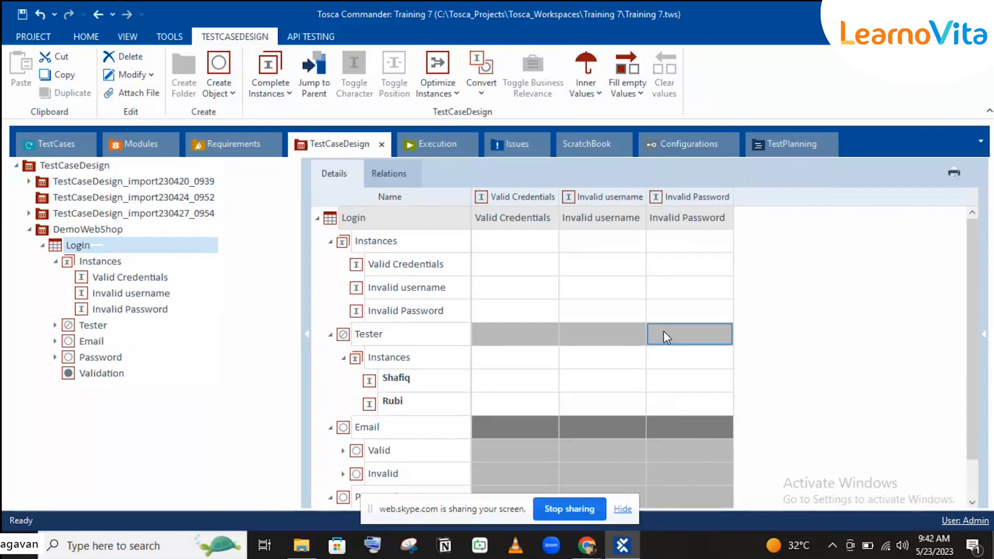
click(331, 336)
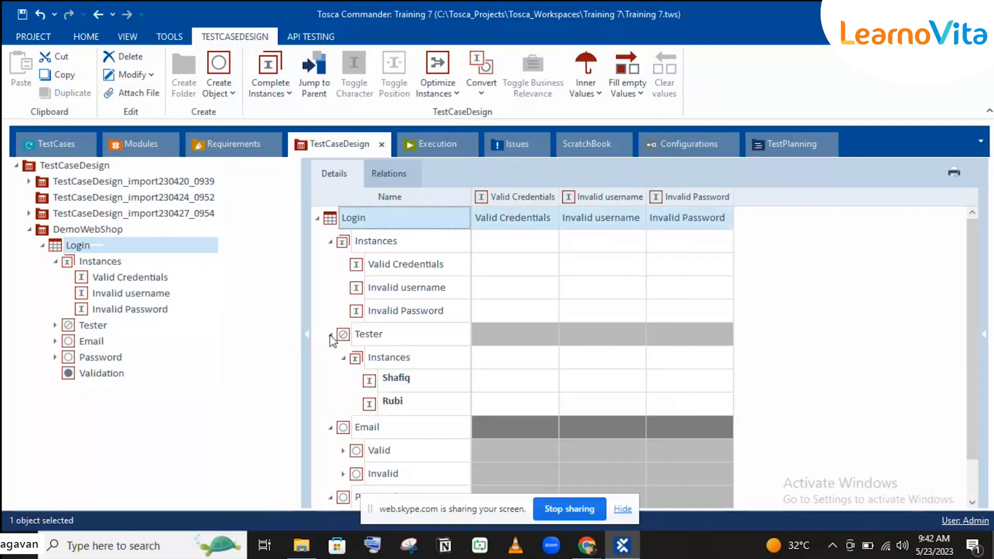
click(330, 335)
click(331, 357)
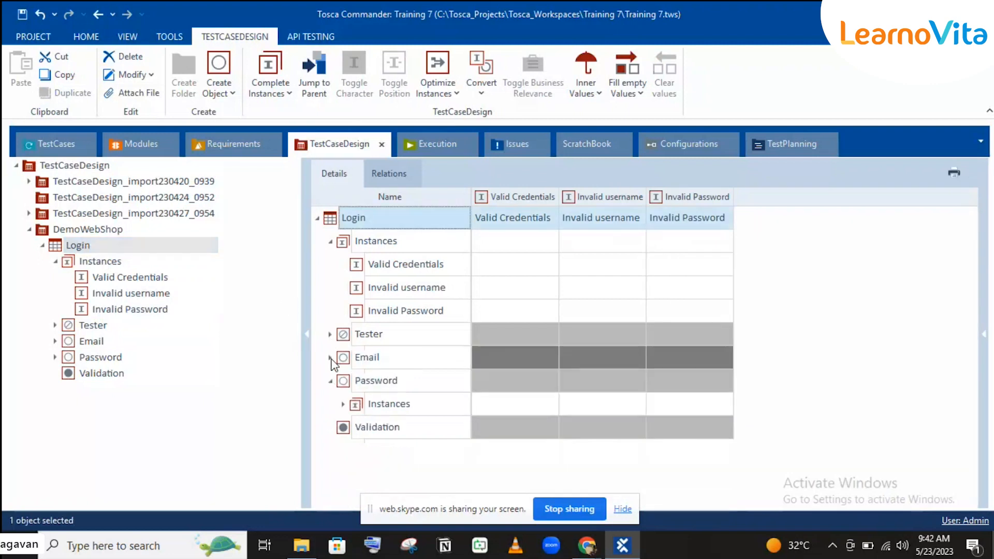
click(329, 381)
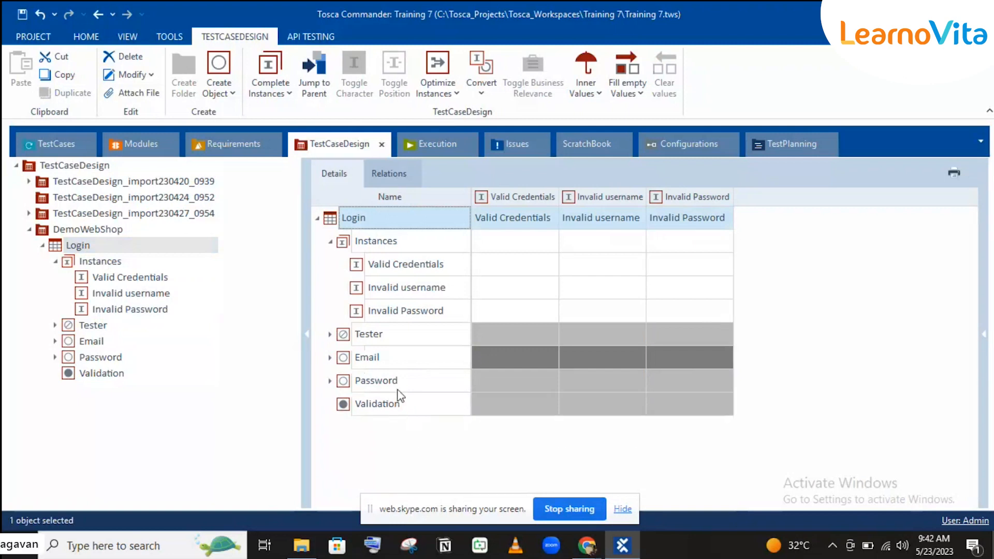
click(361, 409)
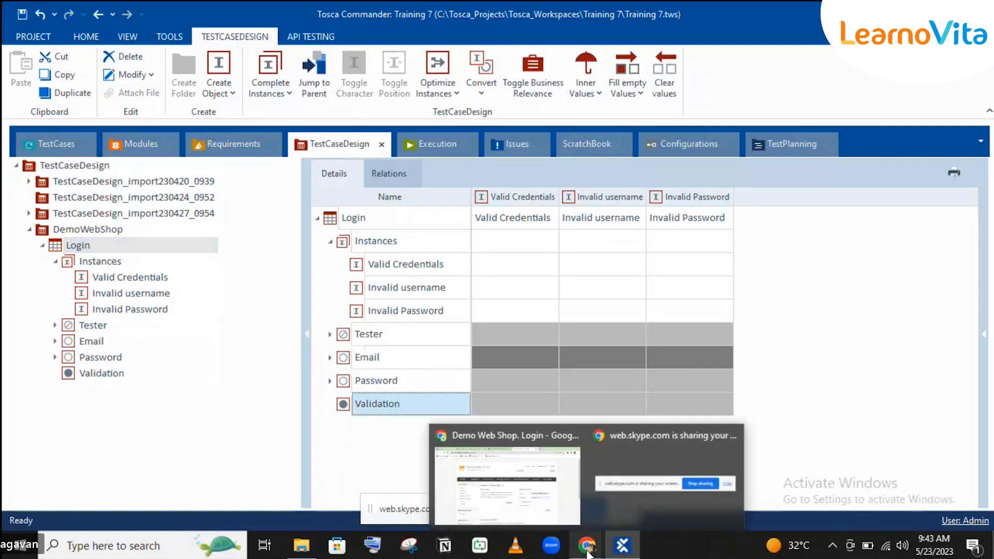
Add an instance, named Validation by default, under the Validation attribute.
right_click(89, 375)
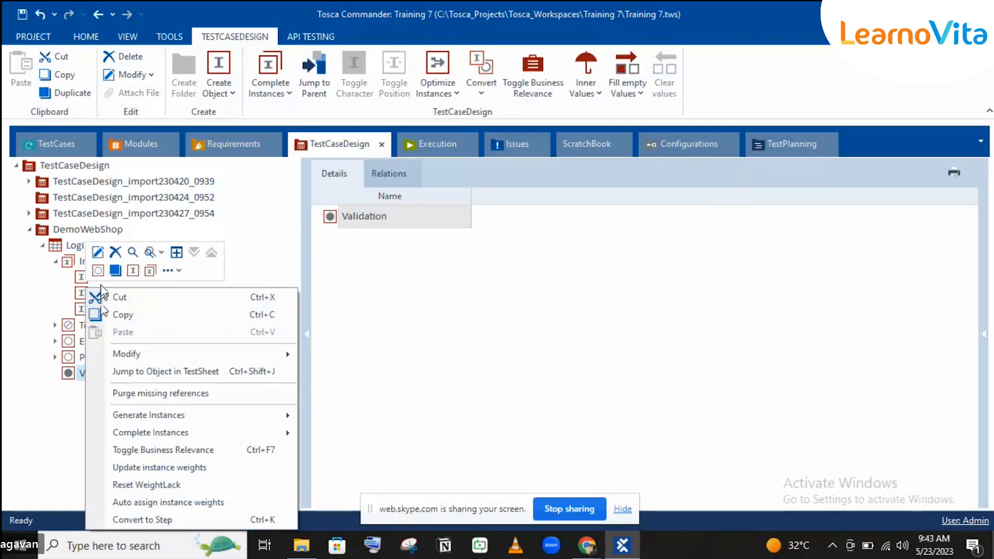
click(133, 271)
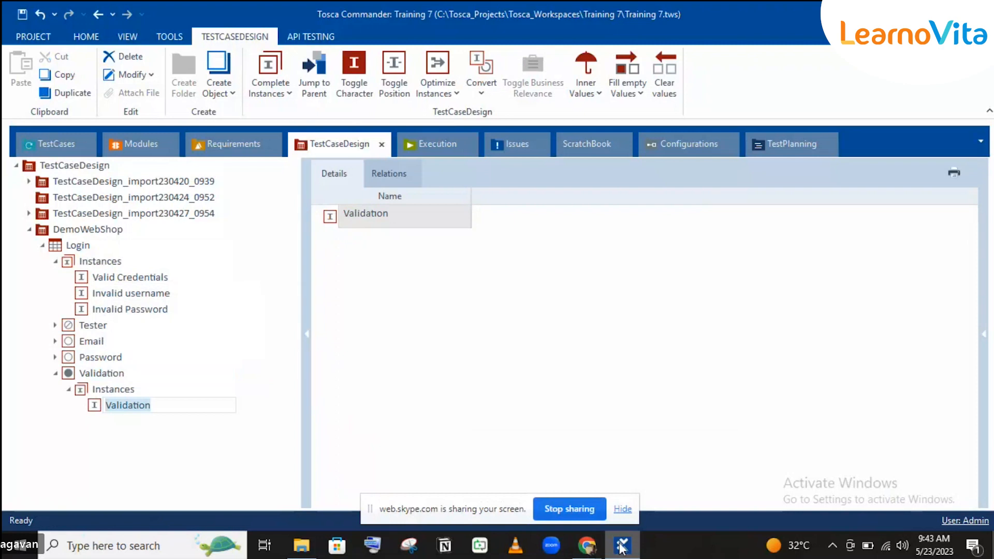
mouse_move(586, 544)
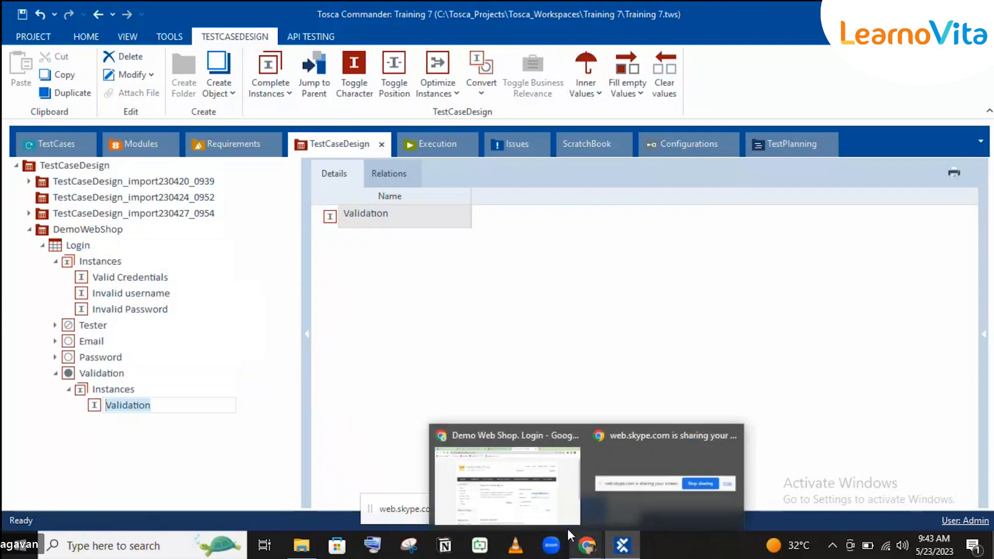
click(540, 515)
Submit the Demo Web Shop login with a shortened password and copy the credentials-incorrect error.
click(706, 345)
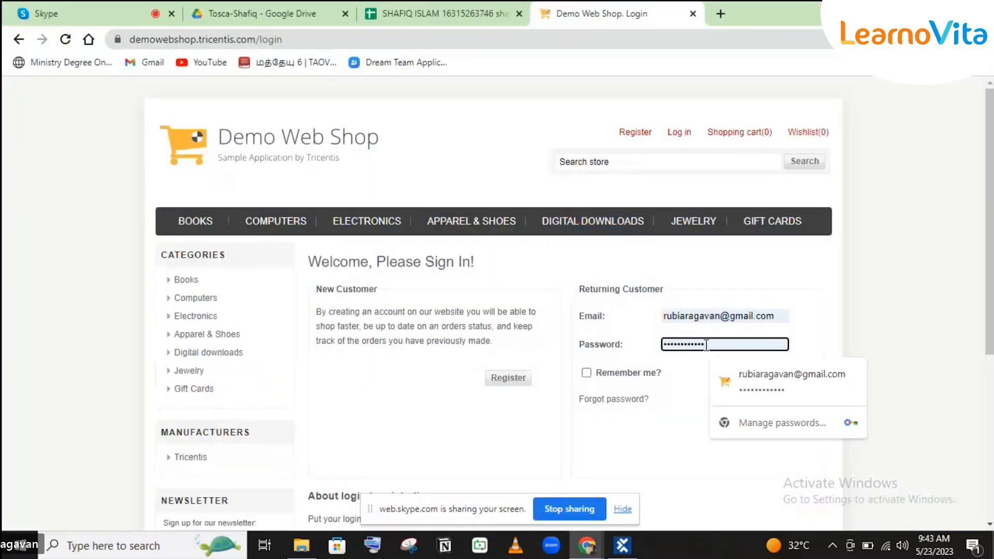
key(BackSpace)
key(BackSpace)
key(Return)
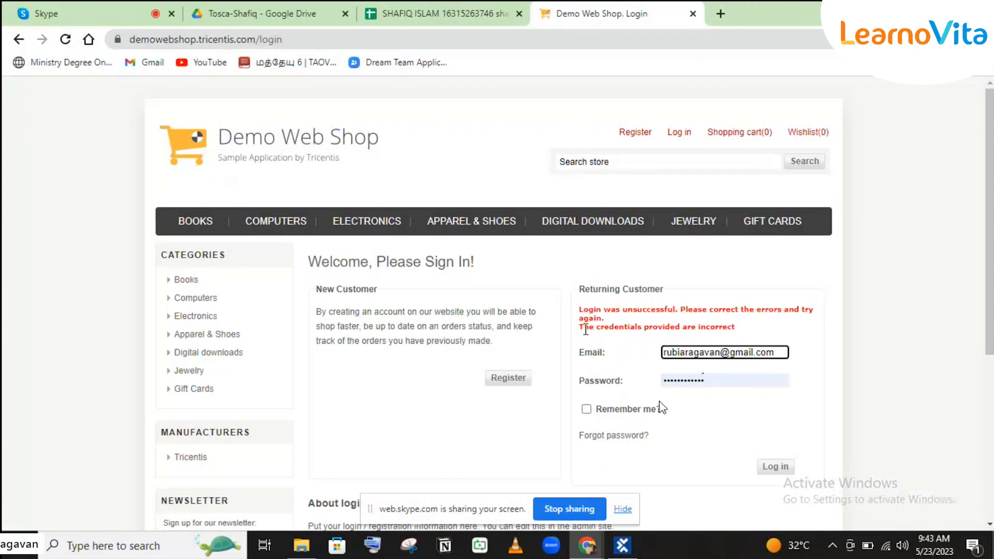
drag(583, 326, 661, 407)
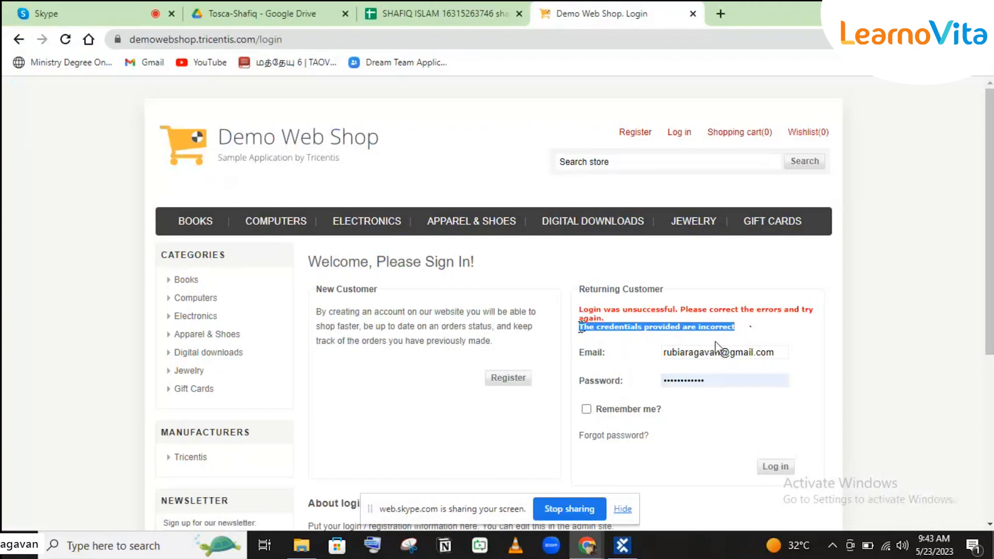
click(624, 548)
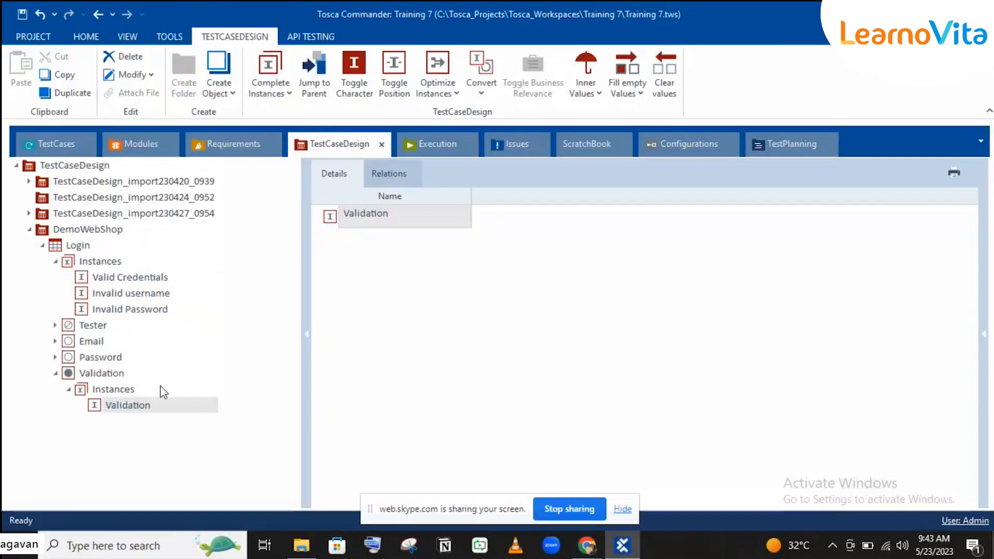
Paste the copied error as the Validation instance's name: 'The credentials provided are incorrect'.
click(141, 408)
click(142, 411)
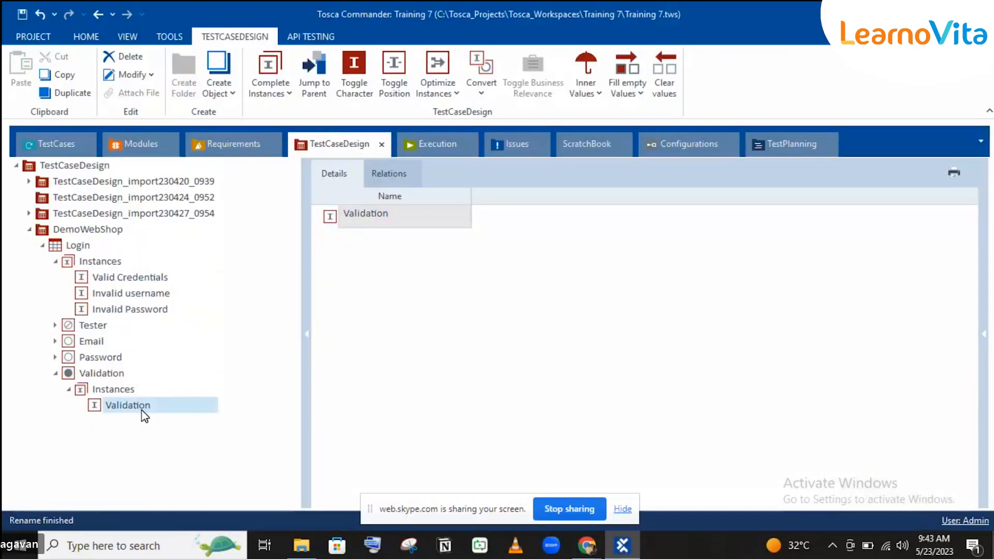
key(ctrl+v)
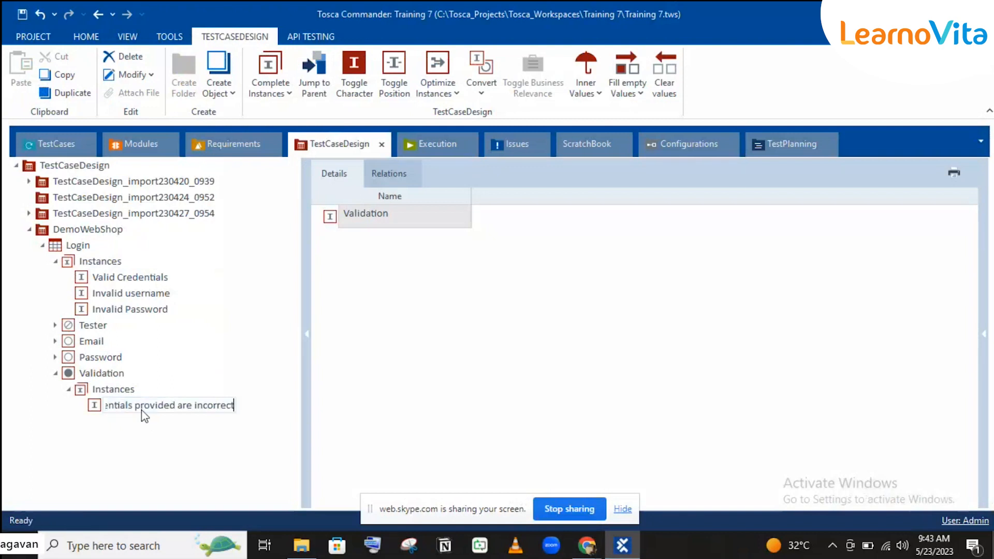
key(Return)
click(113, 375)
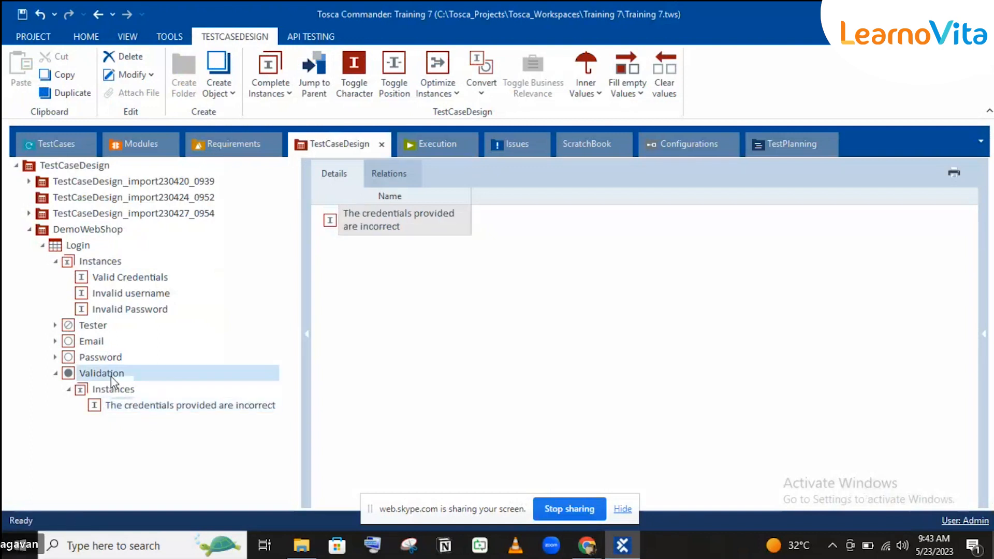
click(587, 545)
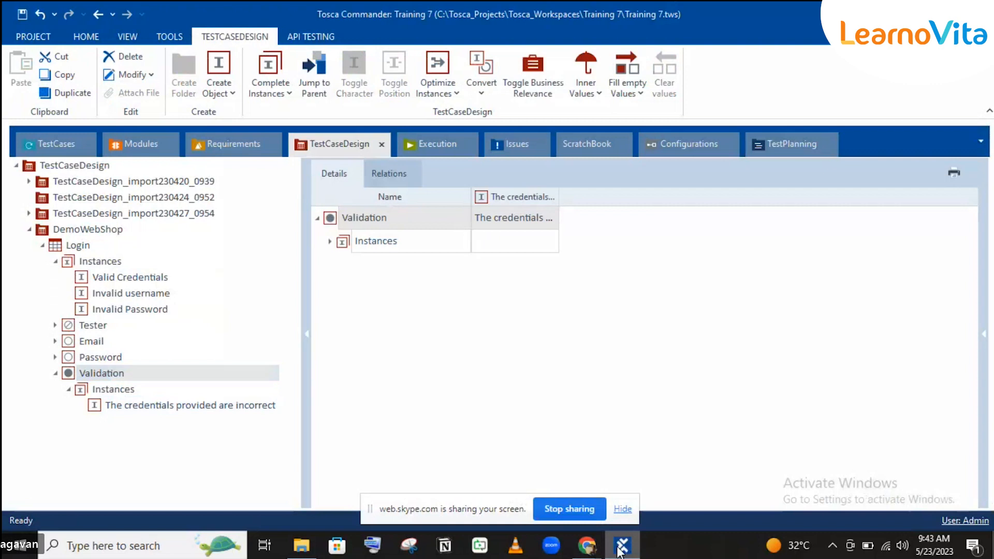
Misspell the Demo Web Shop login email, copy the 'No customer account found' error, and return to Tosca.
click(709, 356)
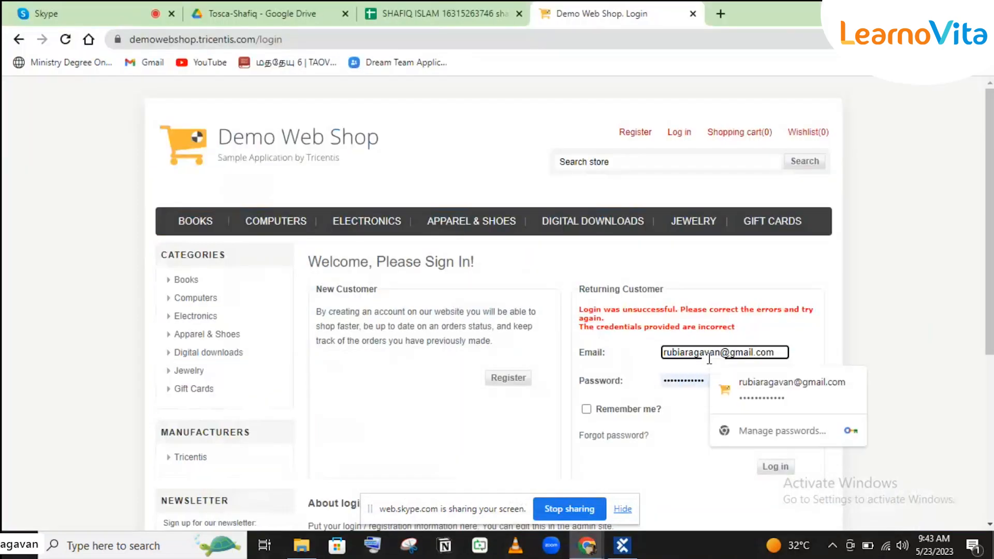
key(BackSpace)
key(BackSpace)
key(BackSpace)
click(778, 474)
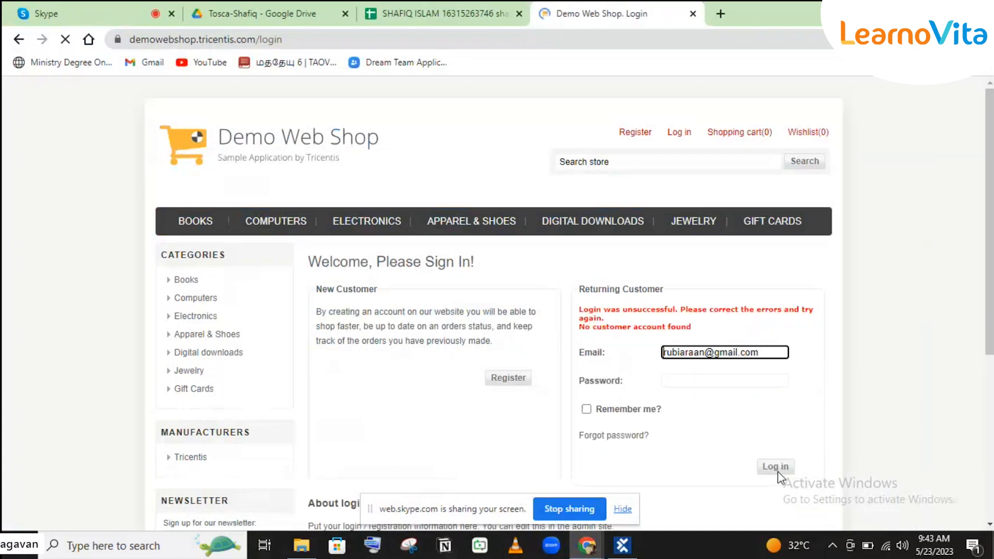
triple_click(620, 325)
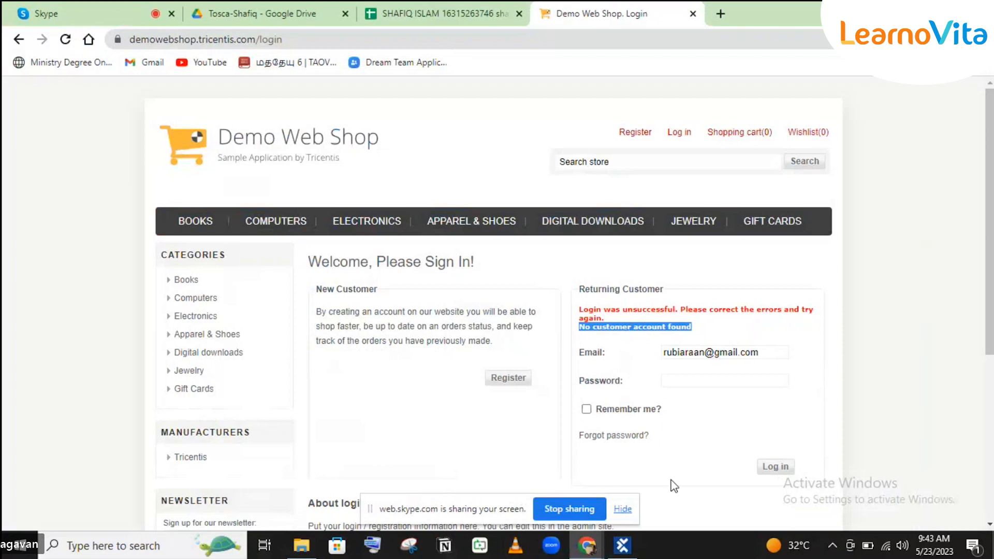
click(624, 547)
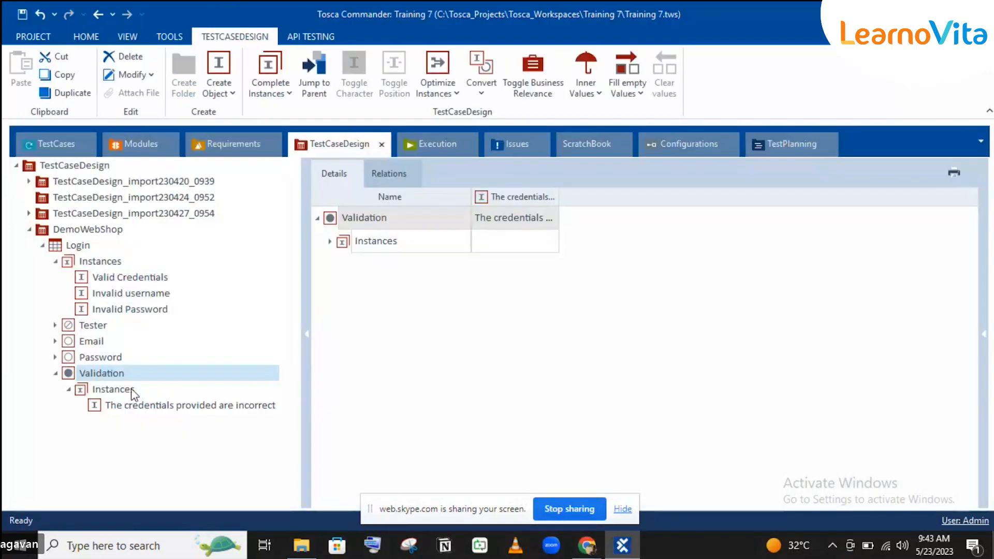
Create a Validation instance named 'No customer account found' alongside the existing one.
right_click(109, 372)
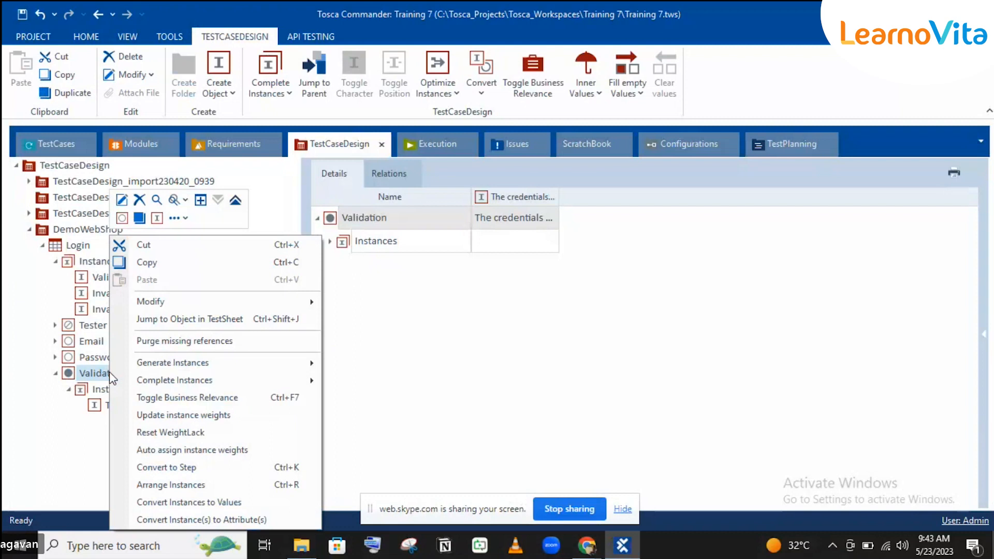
click(154, 220)
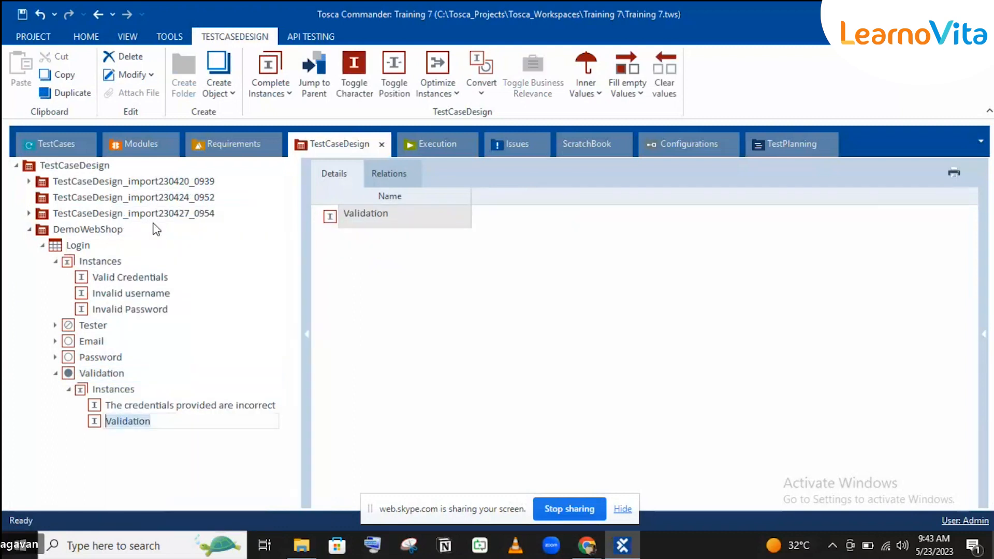
key(ctrl+v)
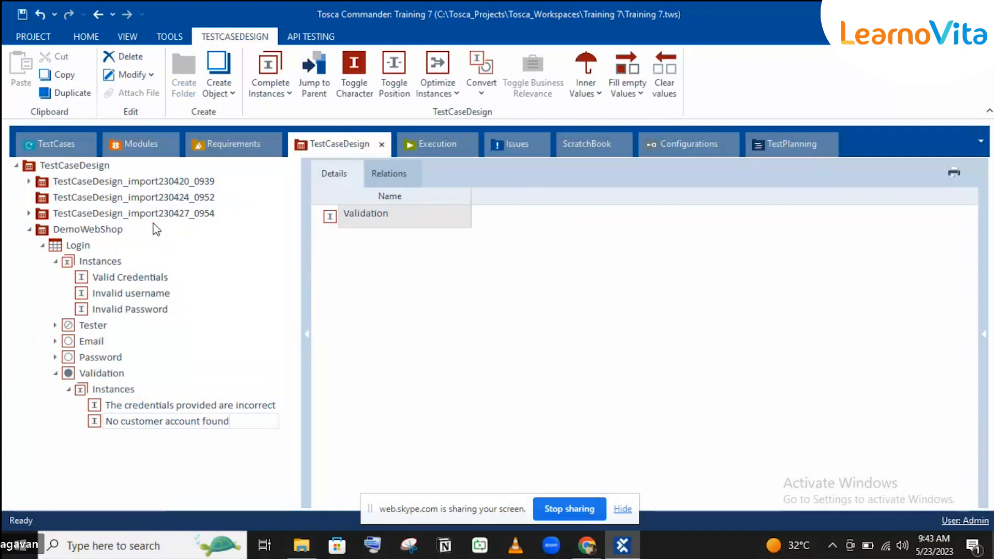
key(Return)
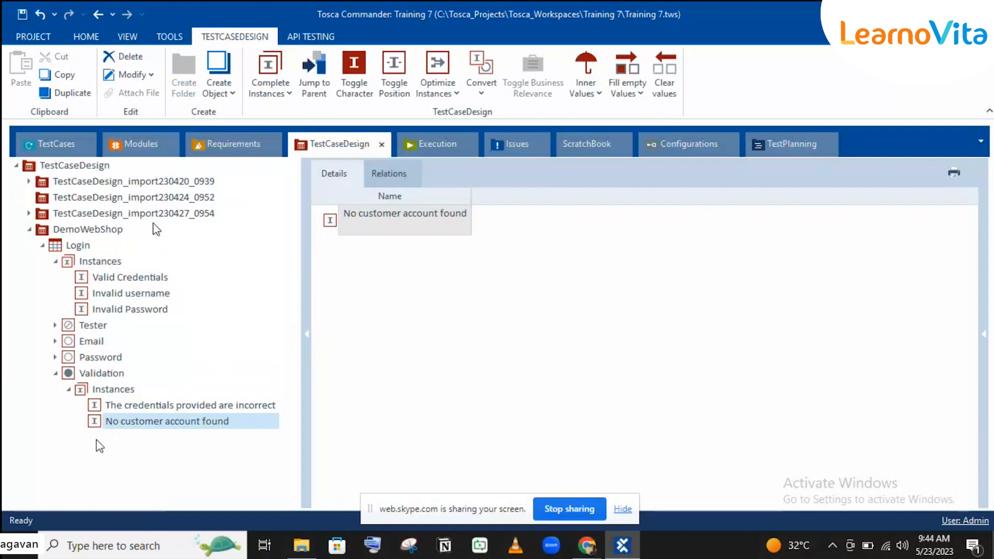
click(129, 409)
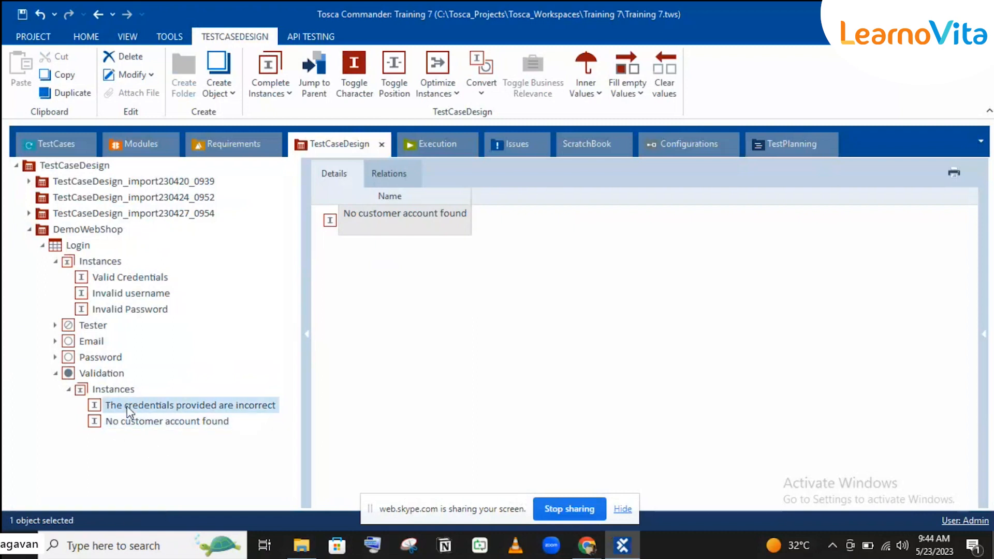
click(113, 370)
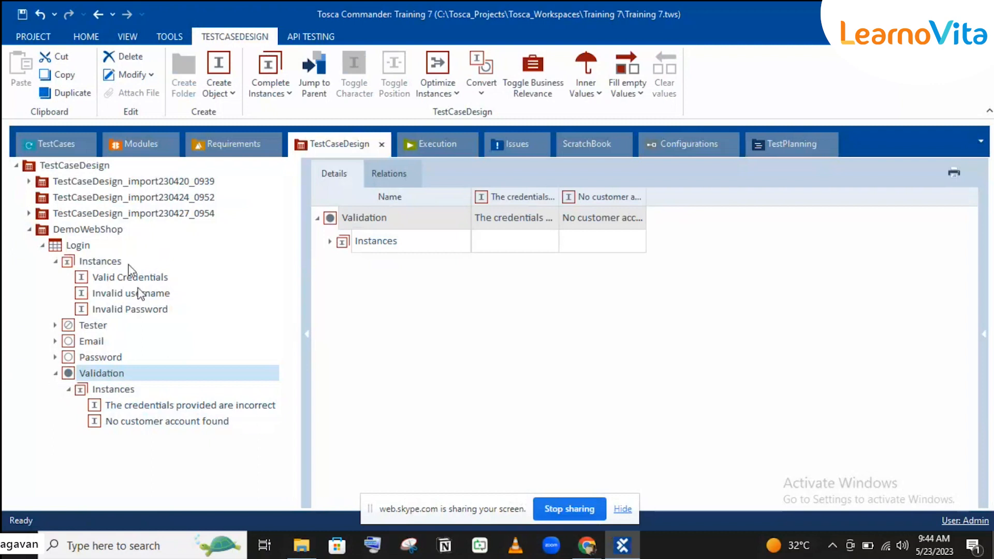
Collapse the Login template's Instances and Validation branches and go to the TestCases section.
click(78, 246)
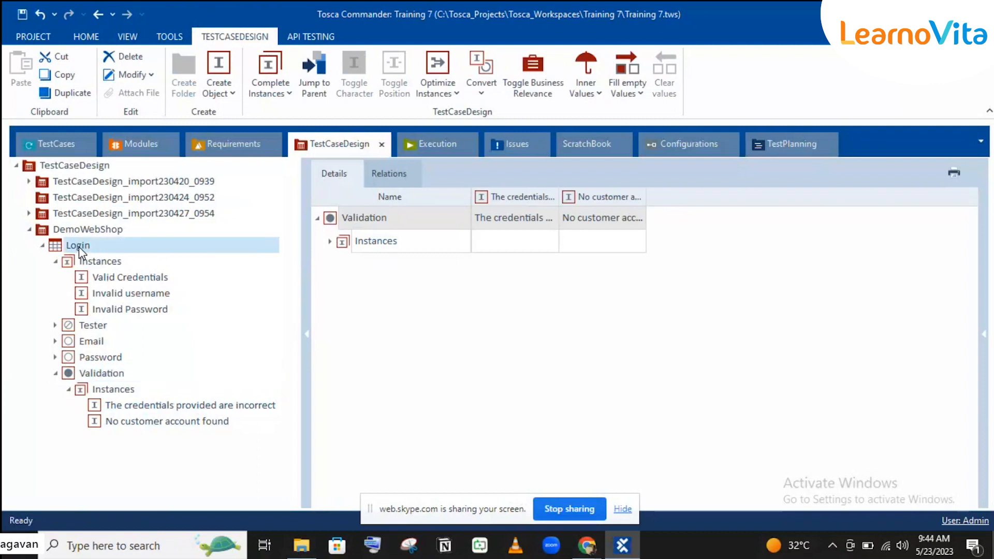
click(55, 262)
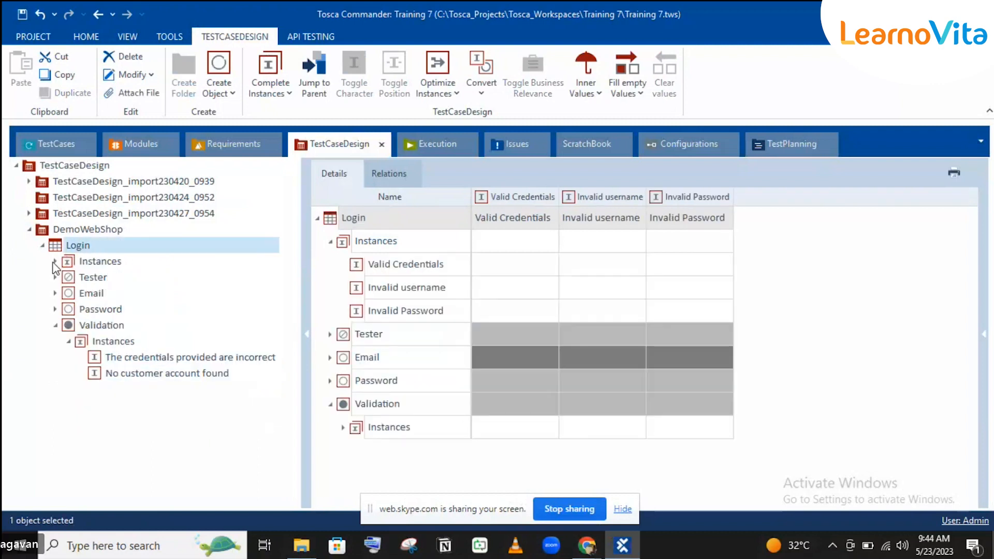
click(55, 325)
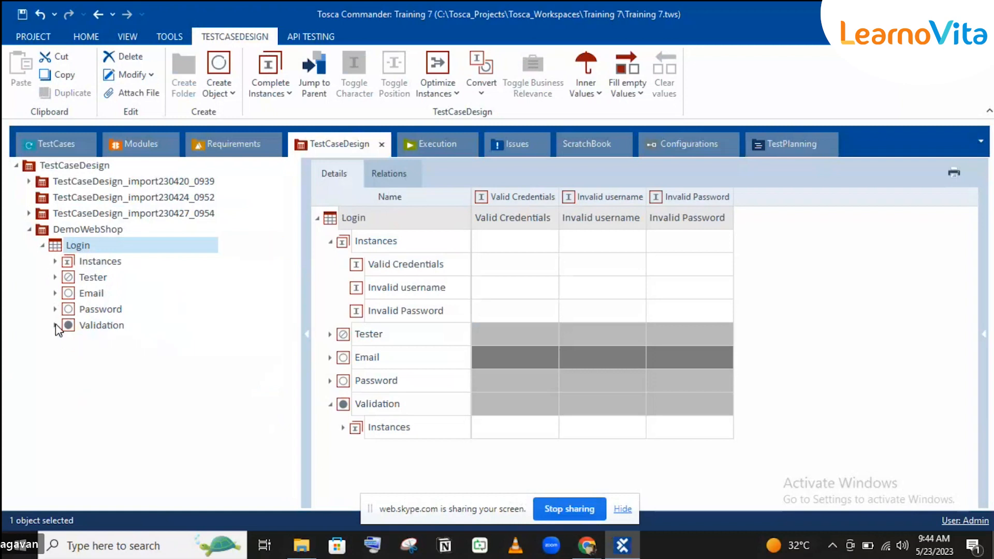
click(60, 143)
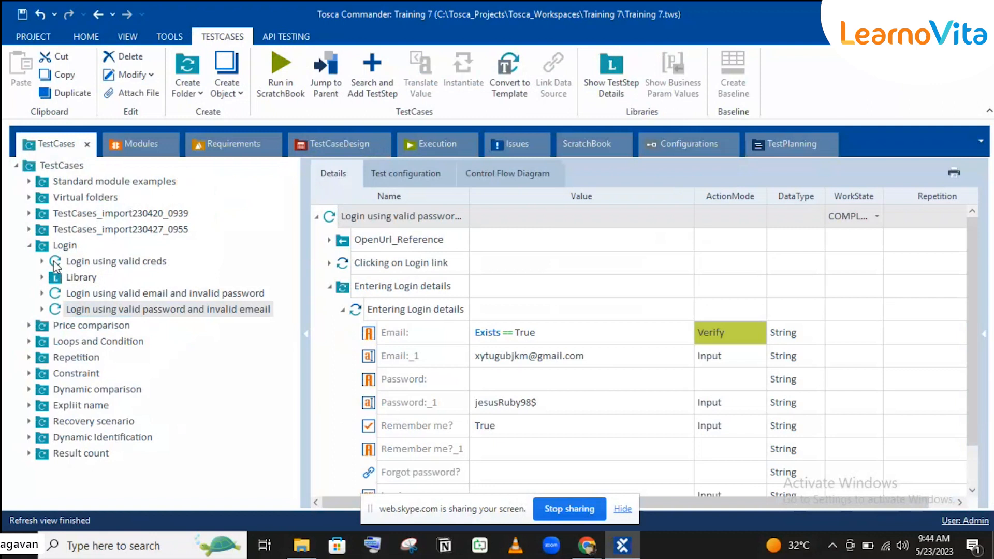
Create a folder named TCD under the TestCases root.
click(42, 261)
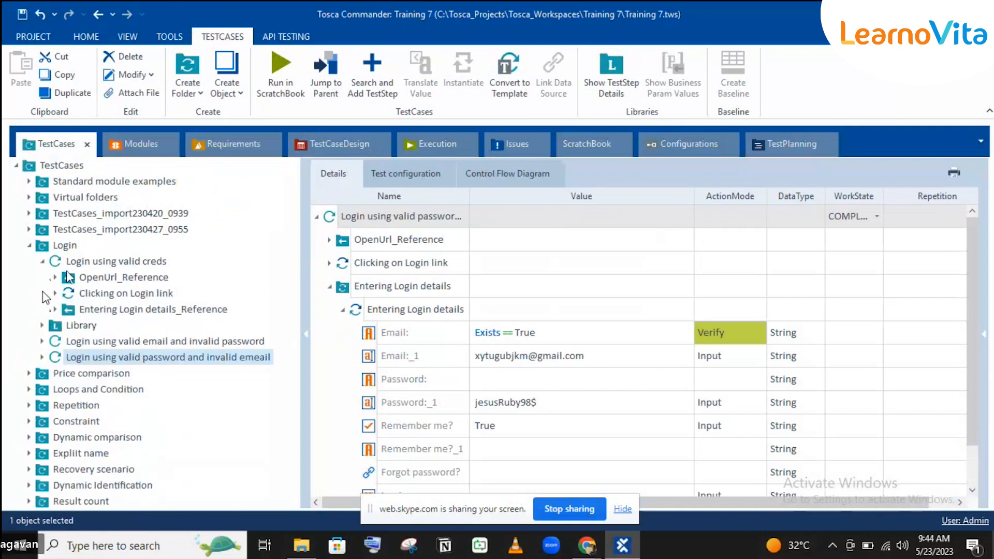
click(43, 262)
click(28, 245)
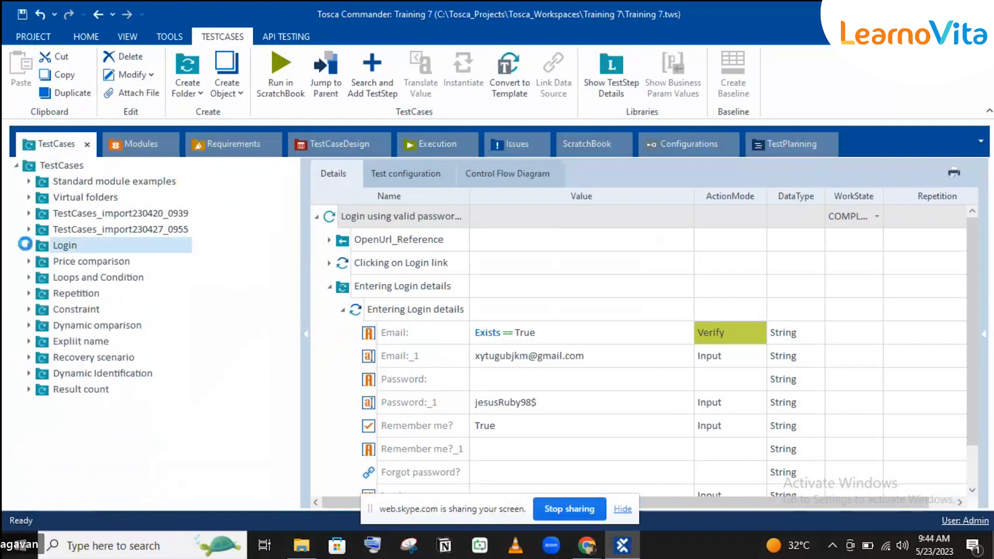
click(58, 165)
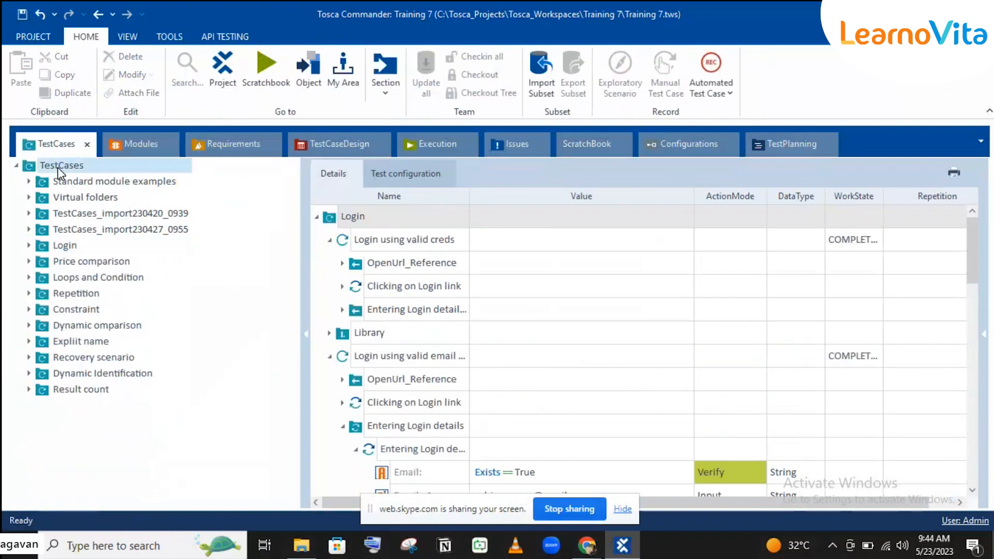
right_click(58, 167)
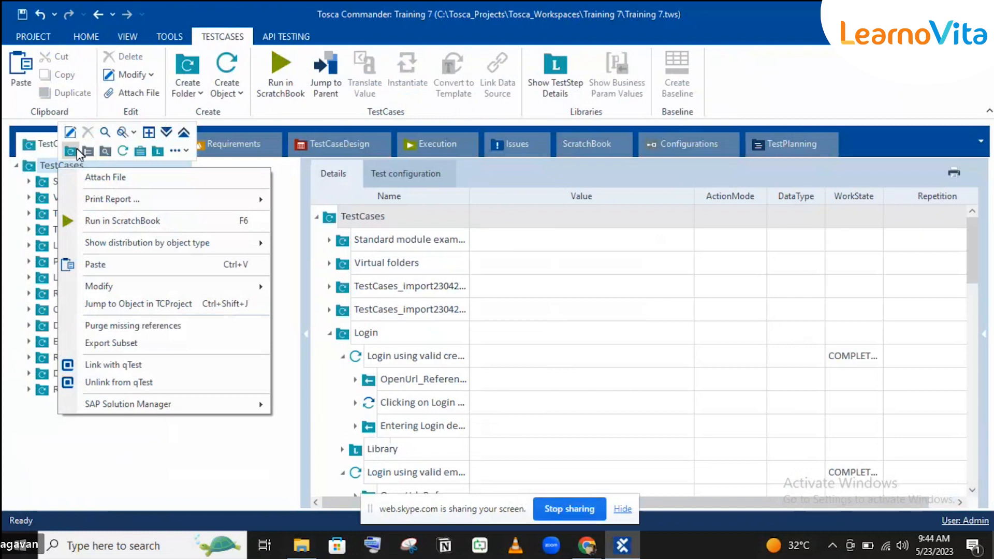
click(75, 151)
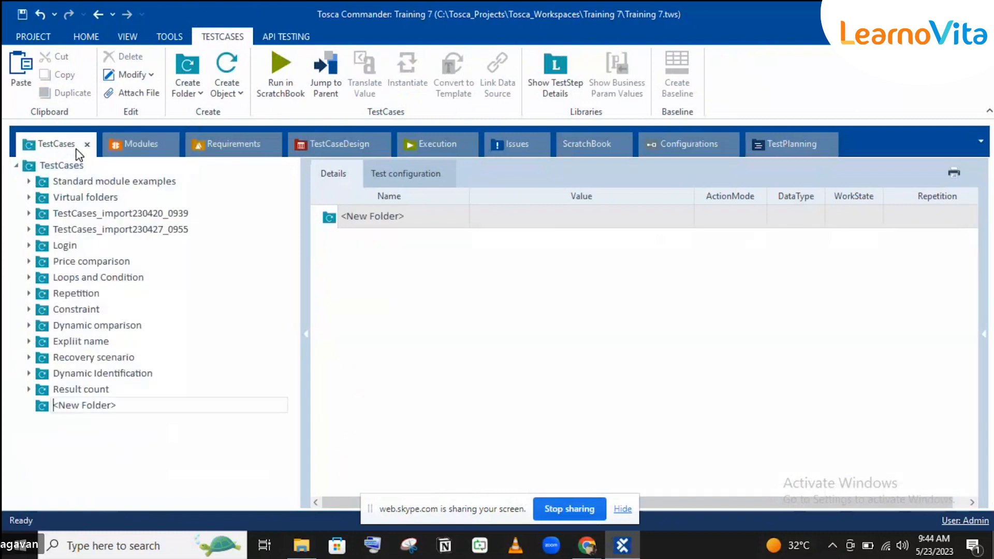
text(TCD)
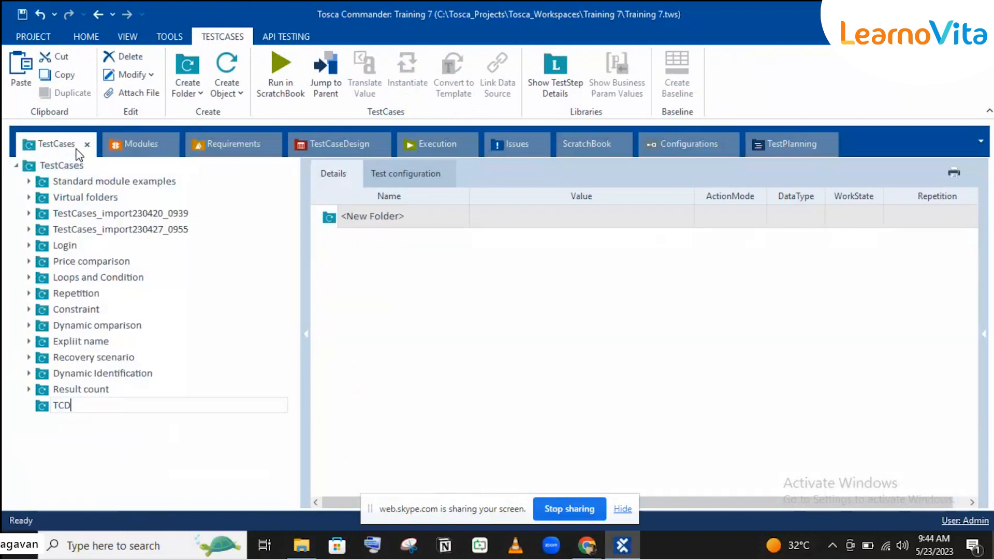
key(Return)
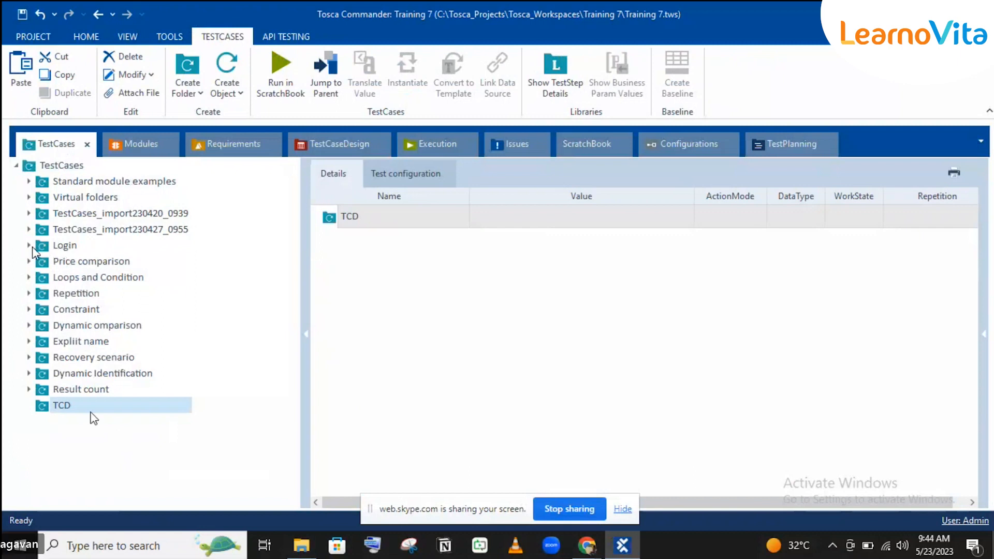
Create a test case named Login inside TCD, then expand Login using valid creds.
right_click(88, 408)
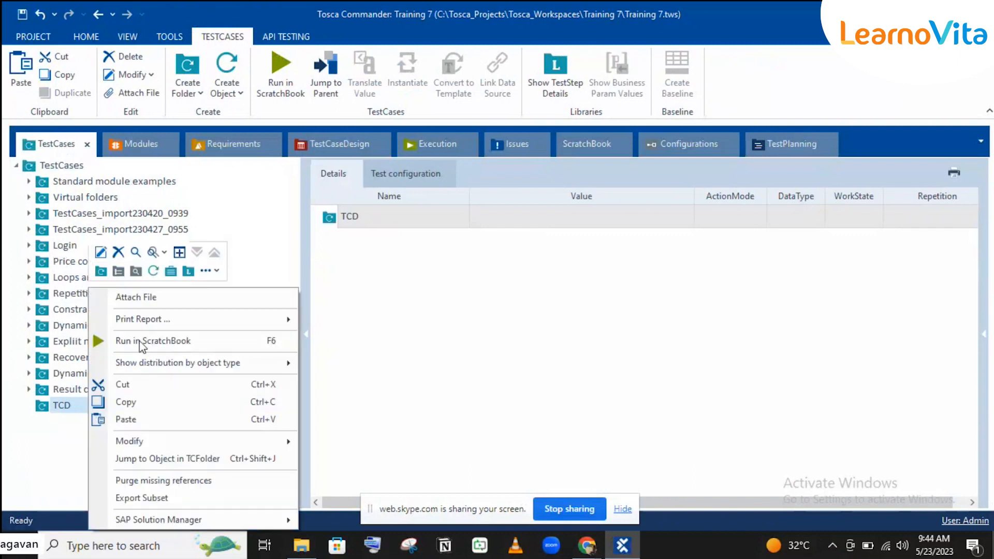
click(147, 270)
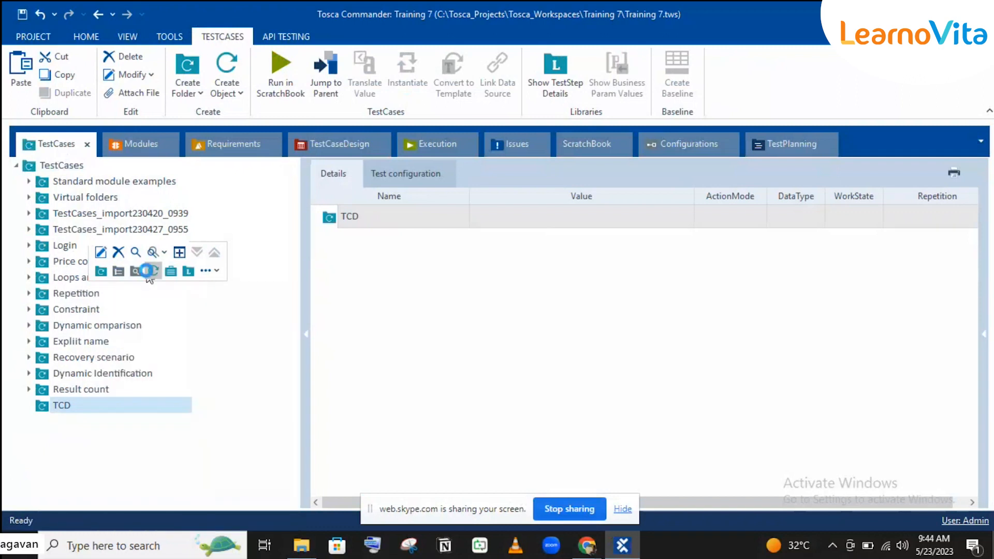
text(Login)
key(Return)
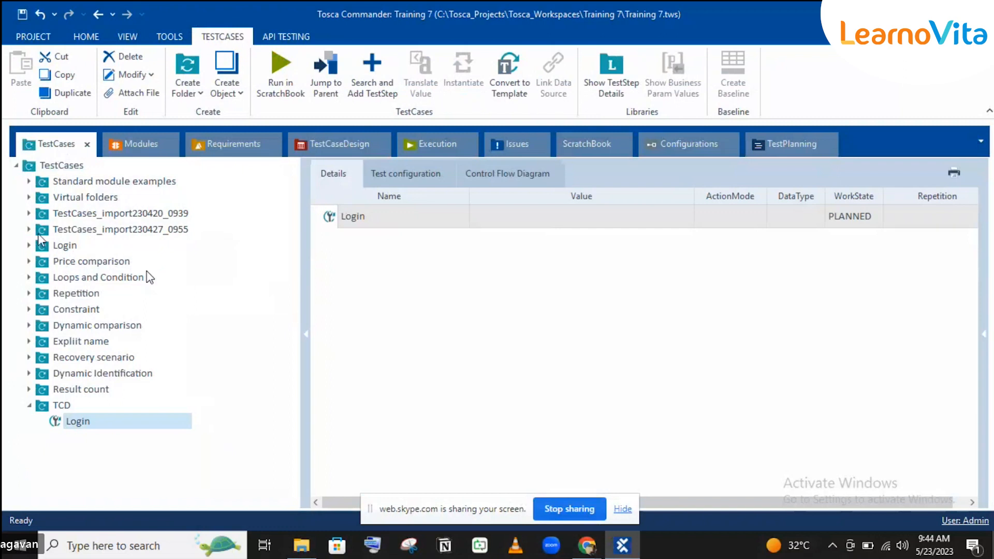
click(29, 245)
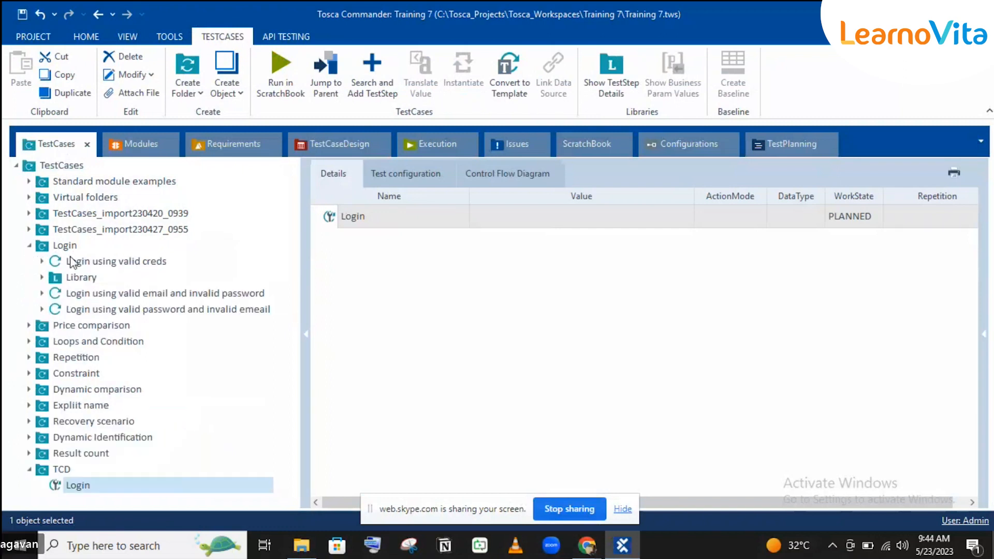
click(41, 261)
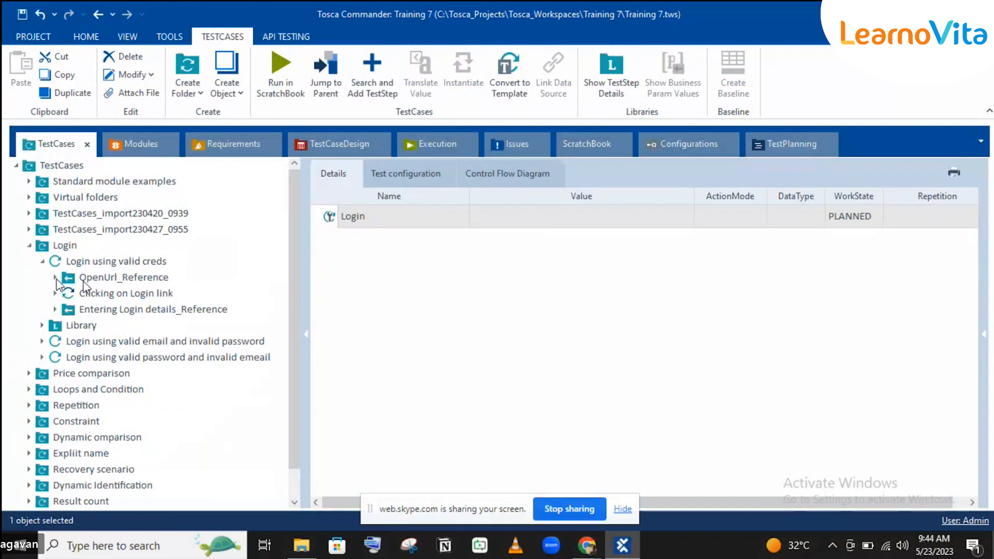
Paste the OpenUrl and Clicking on Login link steps into the TCD Login test case.
click(55, 278)
click(106, 295)
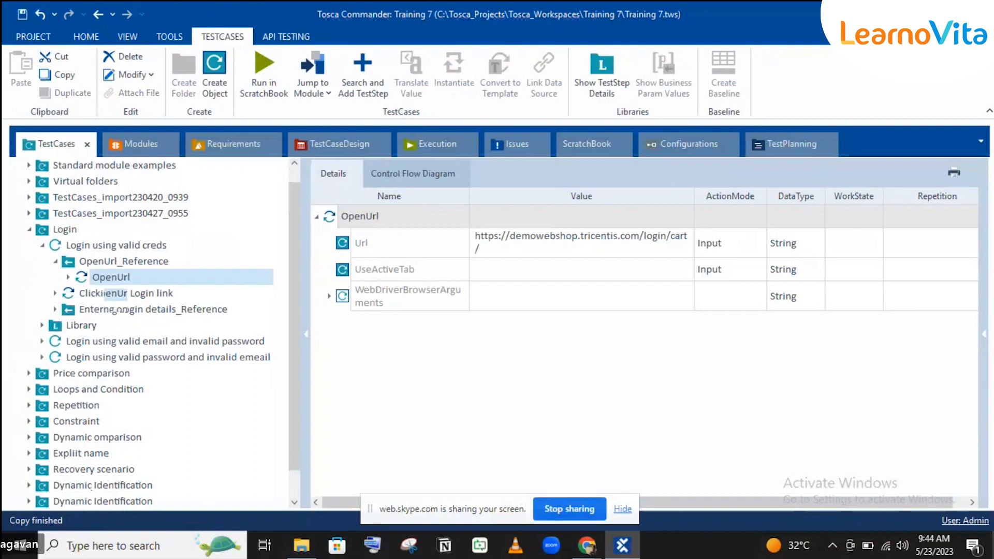
scroll(106, 295, down, 1)
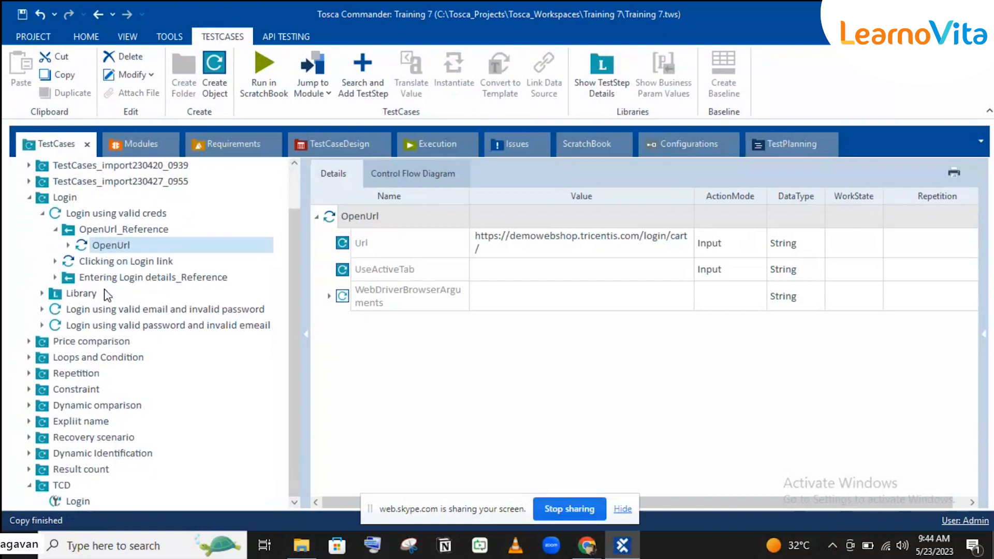
click(77, 501)
key(ctrl+v)
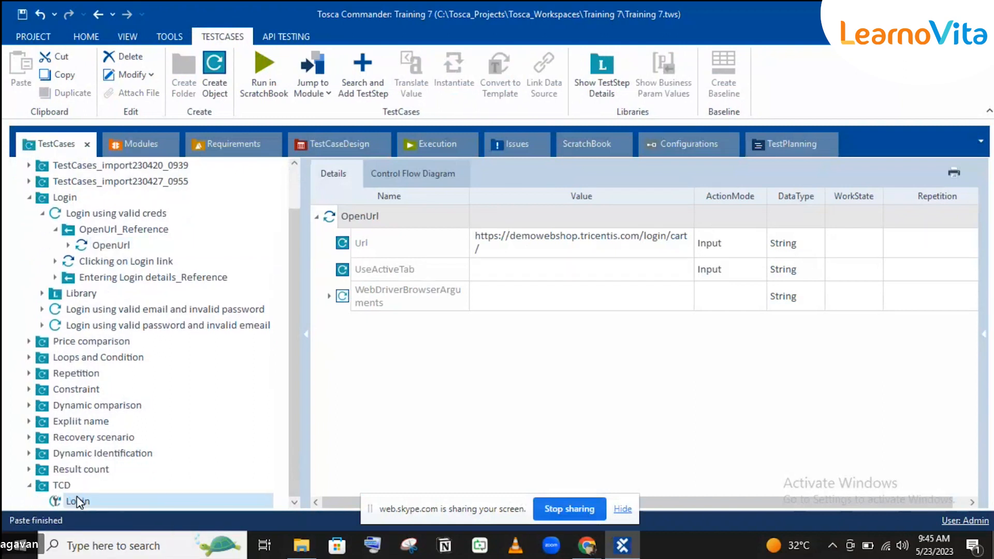
click(108, 262)
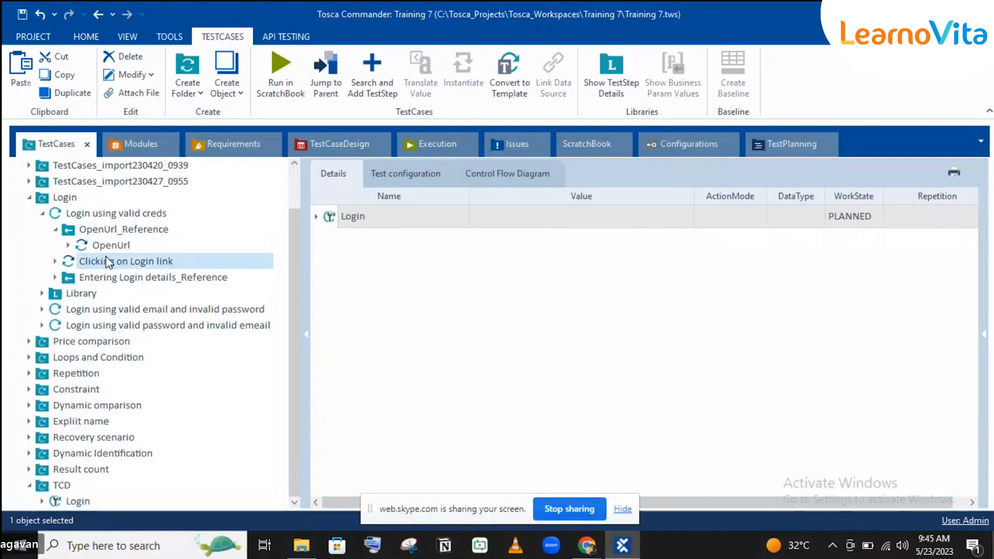
key(ctrl+c)
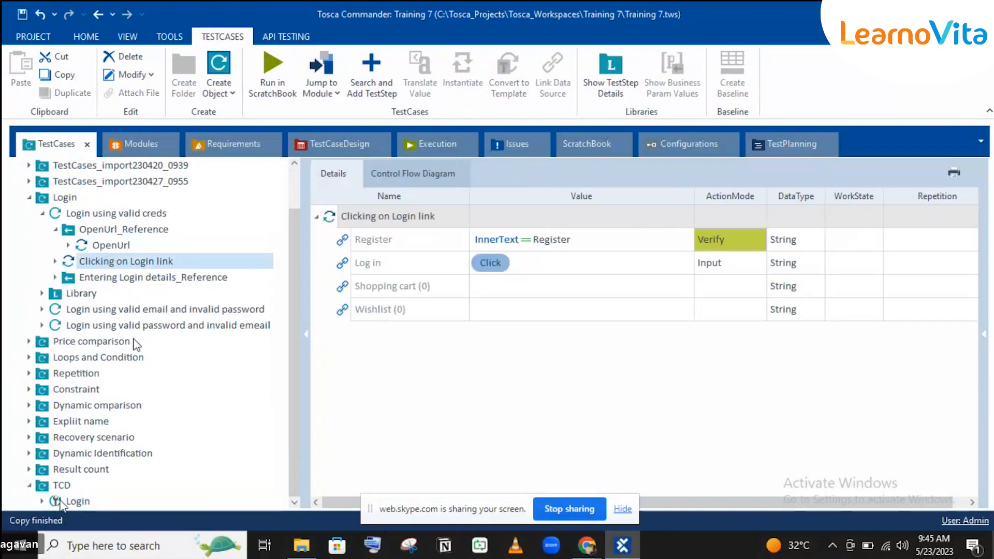
click(78, 501)
key(ctrl+v)
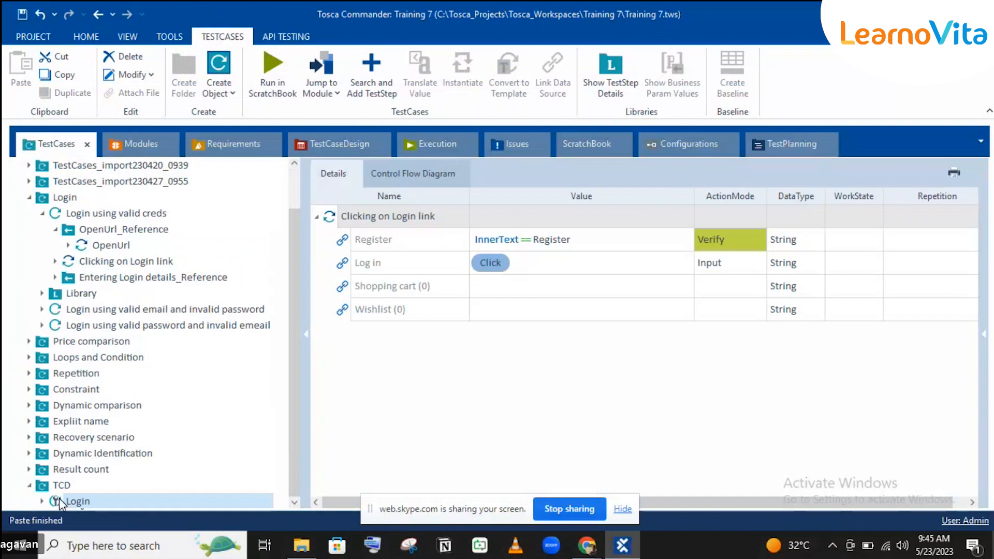
Copy Entering Login details from the valid email and invalid password test case, then select TCD Login.
click(125, 283)
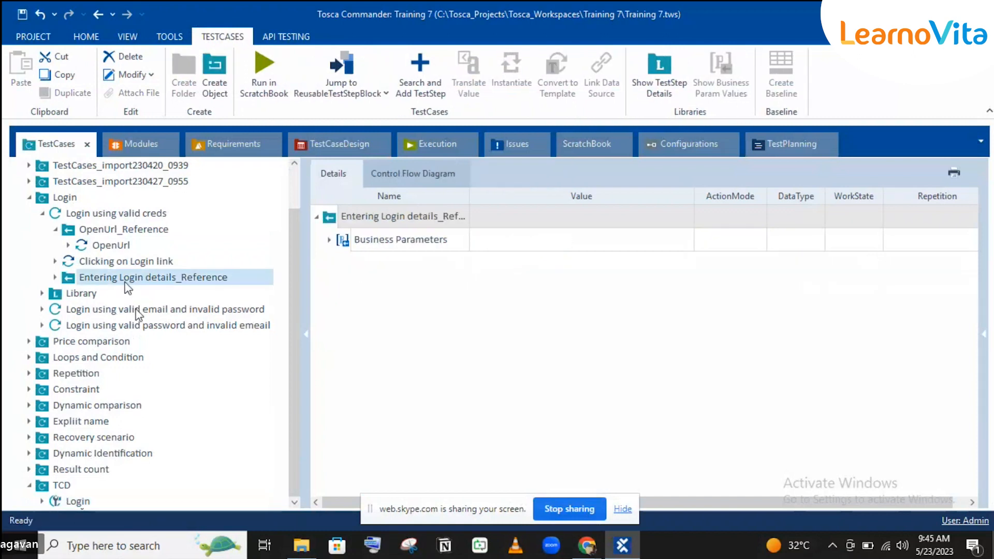
click(137, 310)
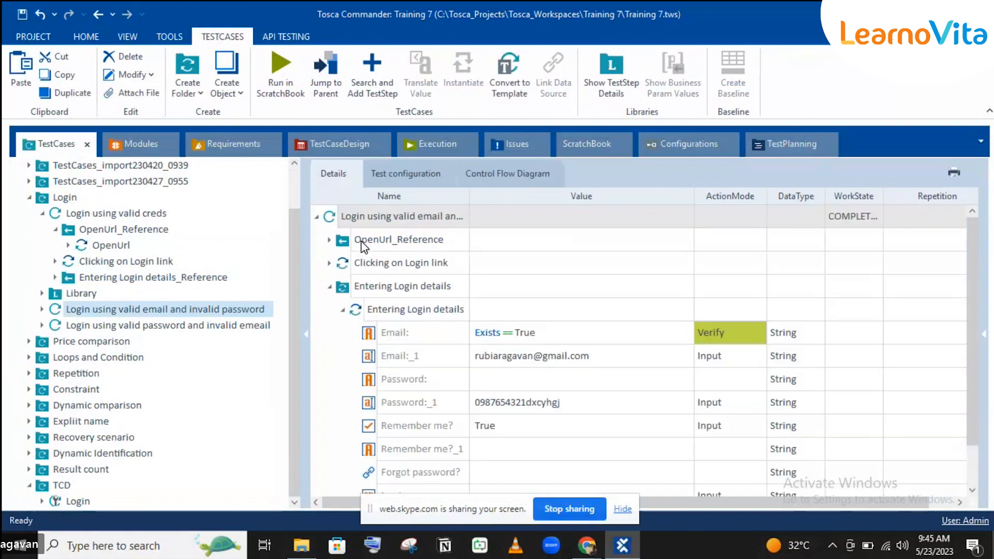
click(383, 309)
key(ctrl+c)
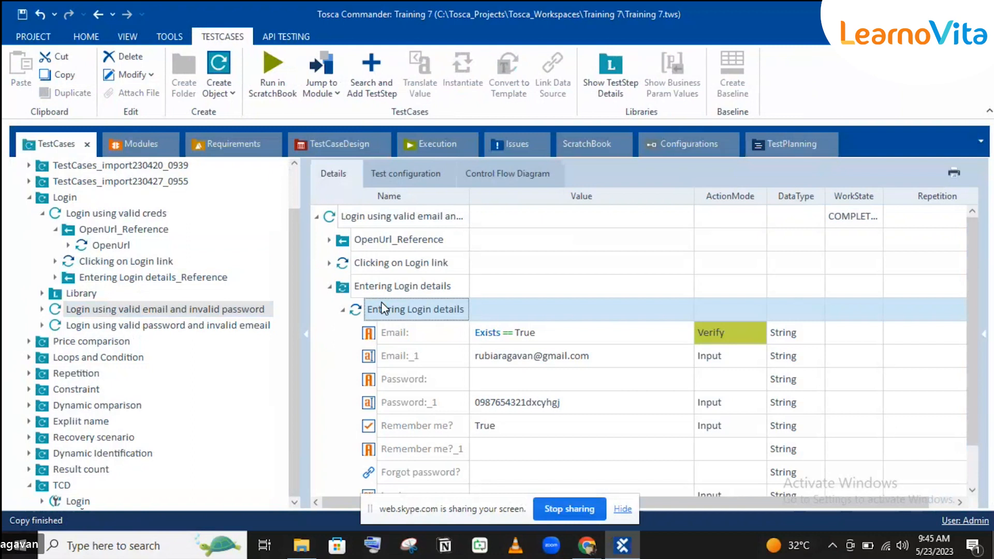
click(30, 196)
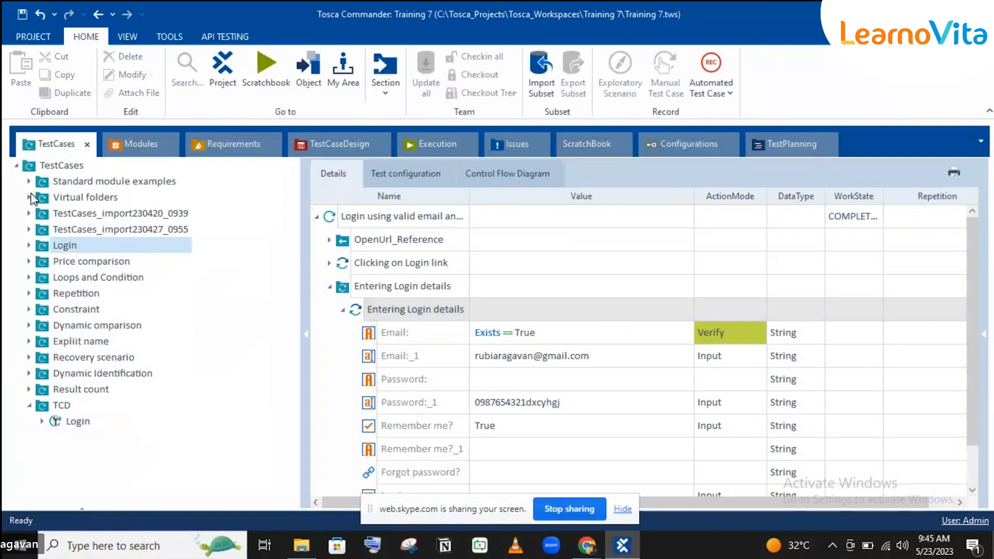
click(71, 422)
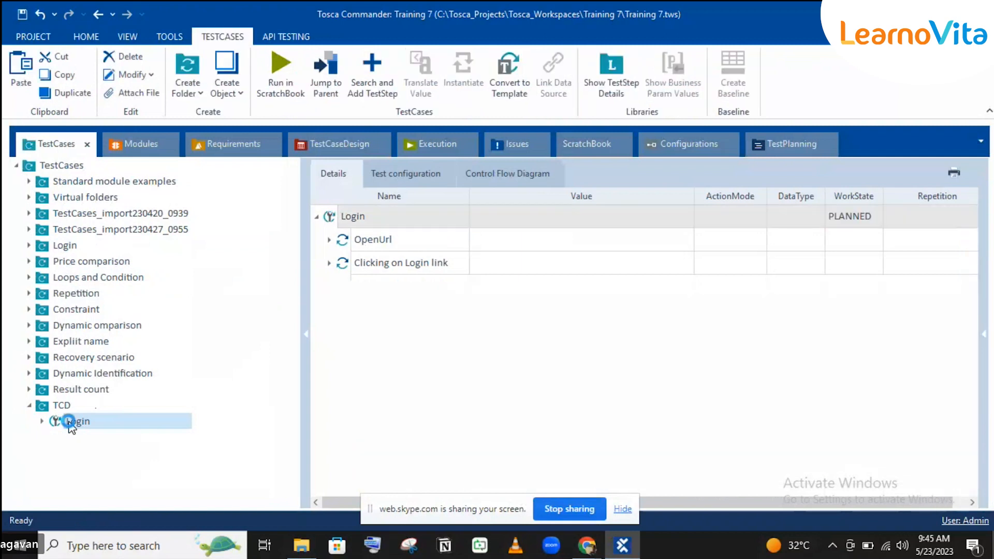
Expand TCD Login, review the DemoWebShop Login sheet in TestCaseDesign, then return to TestCases.
click(42, 421)
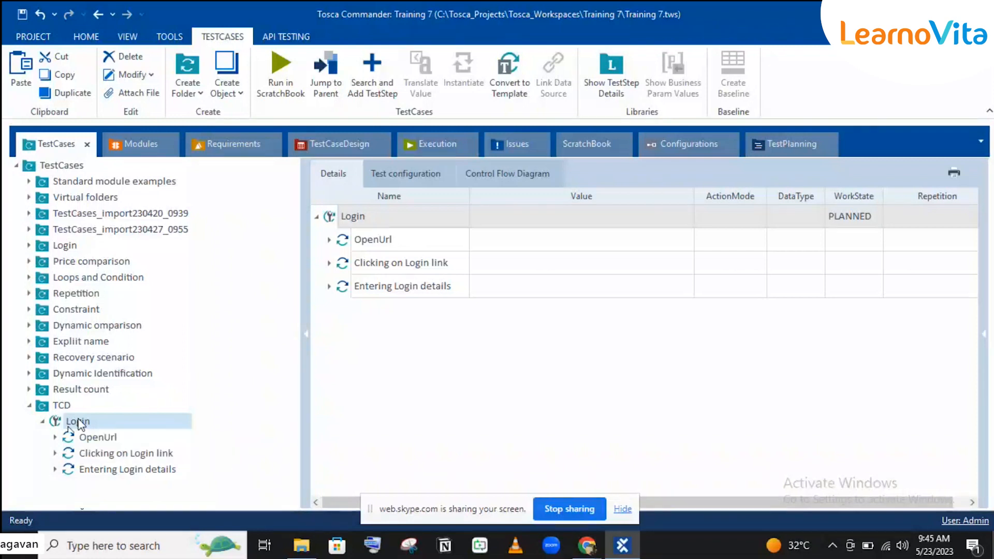
click(369, 145)
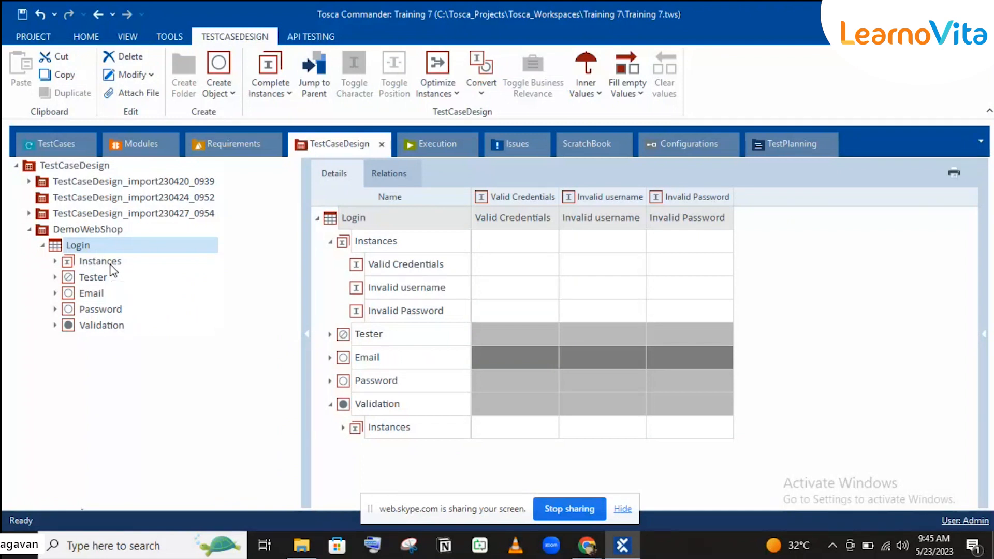
click(66, 149)
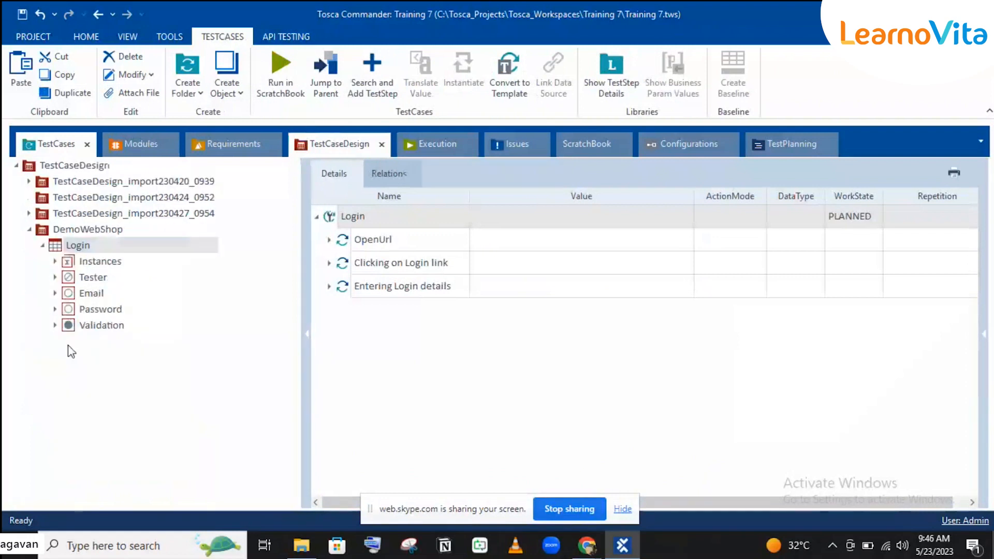
click(32, 151)
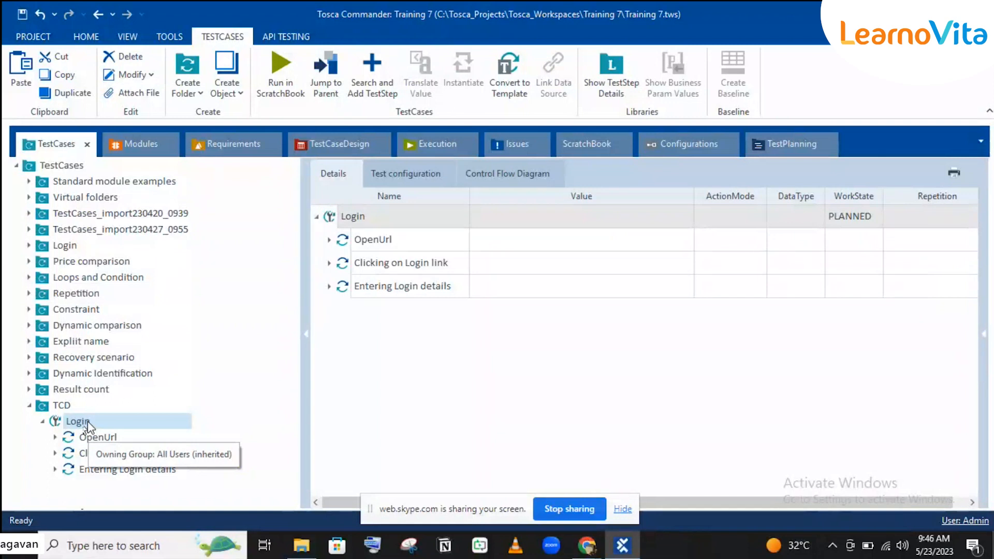
Convert the TCD Login test case to a template from its context menu.
right_click(88, 422)
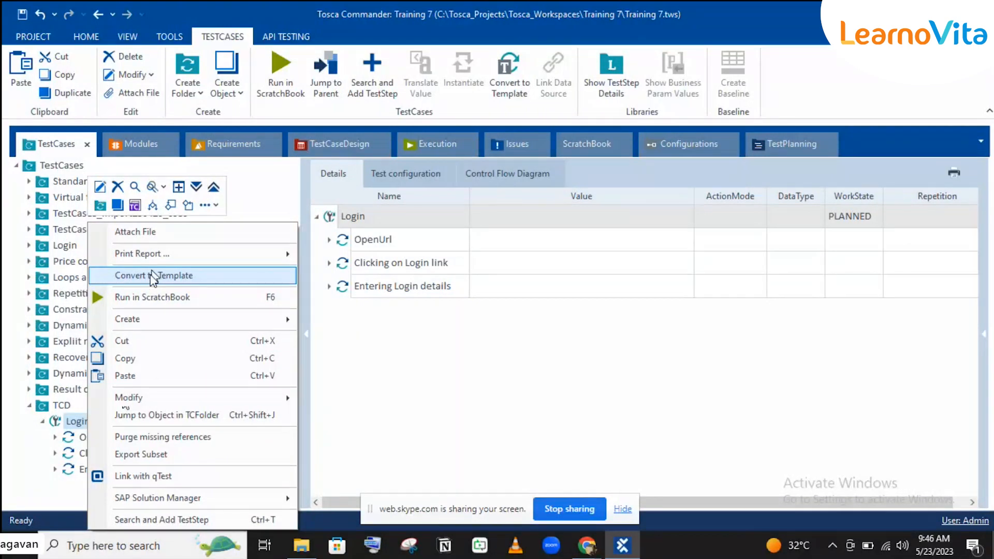
click(153, 276)
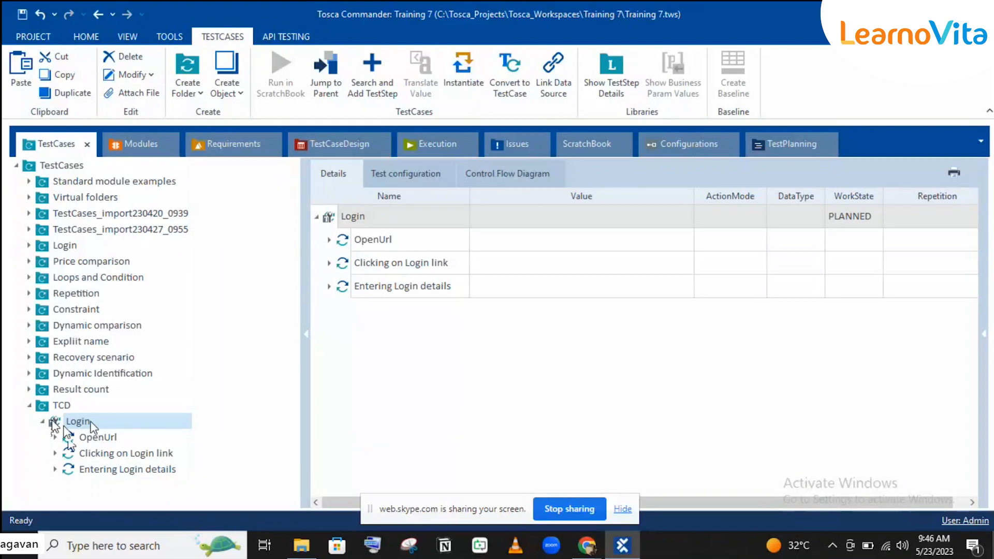
Drag the Login test sheet onto TCD Login and expand its Entering Login details step.
click(329, 133)
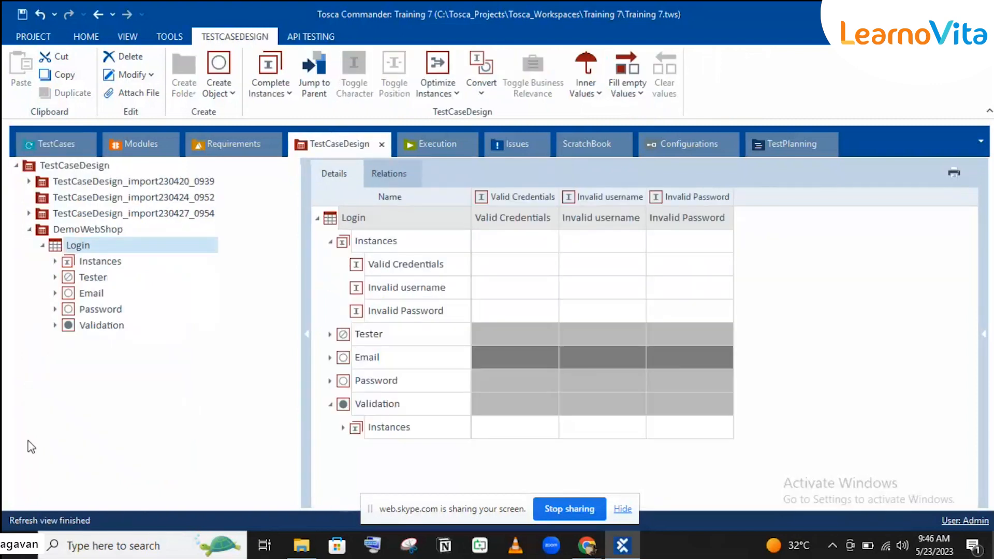
drag(78, 244, 85, 425)
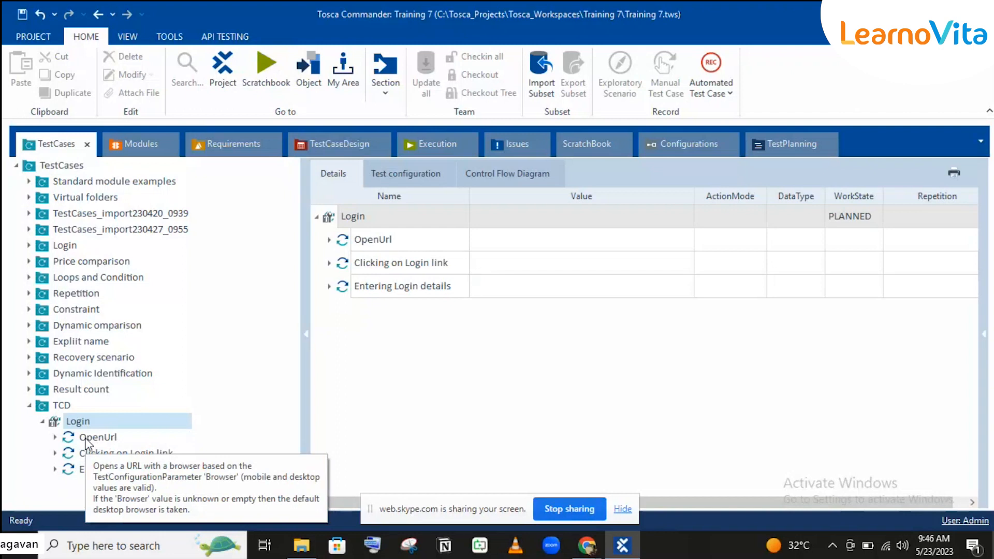
click(327, 152)
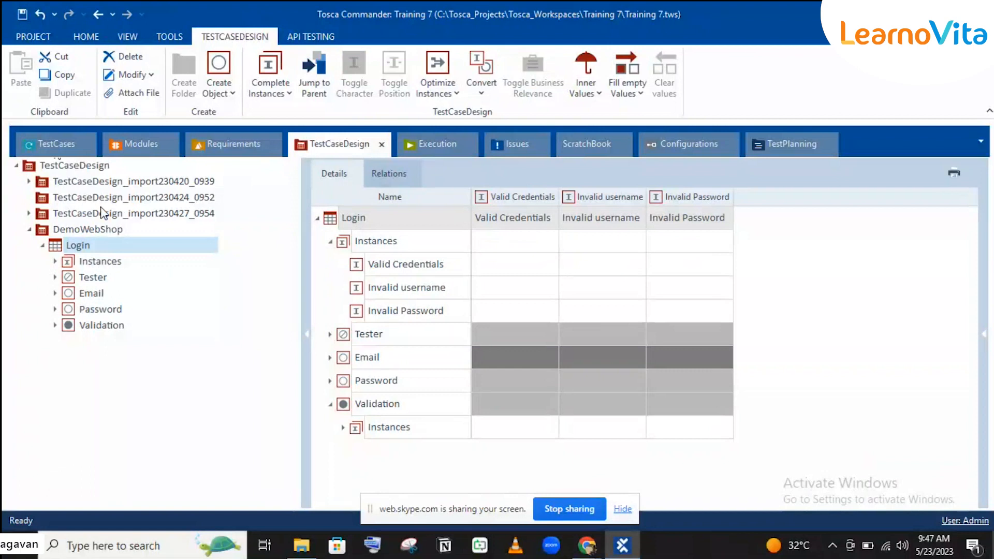
click(65, 147)
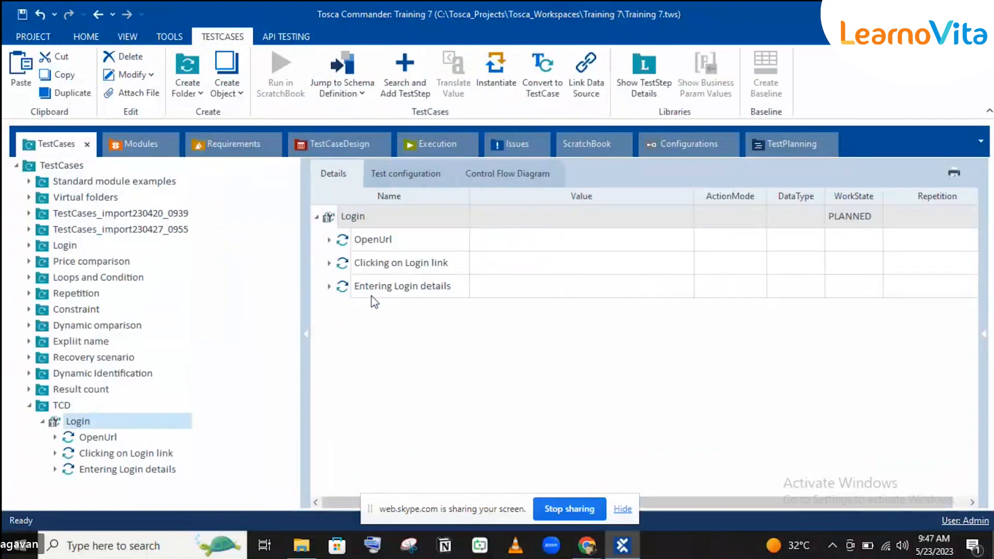
click(330, 264)
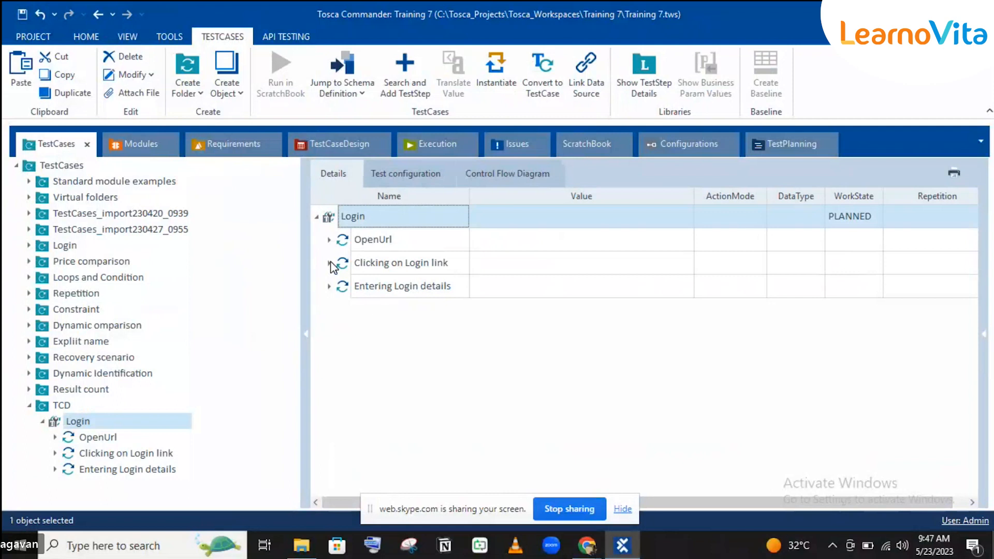
click(330, 264)
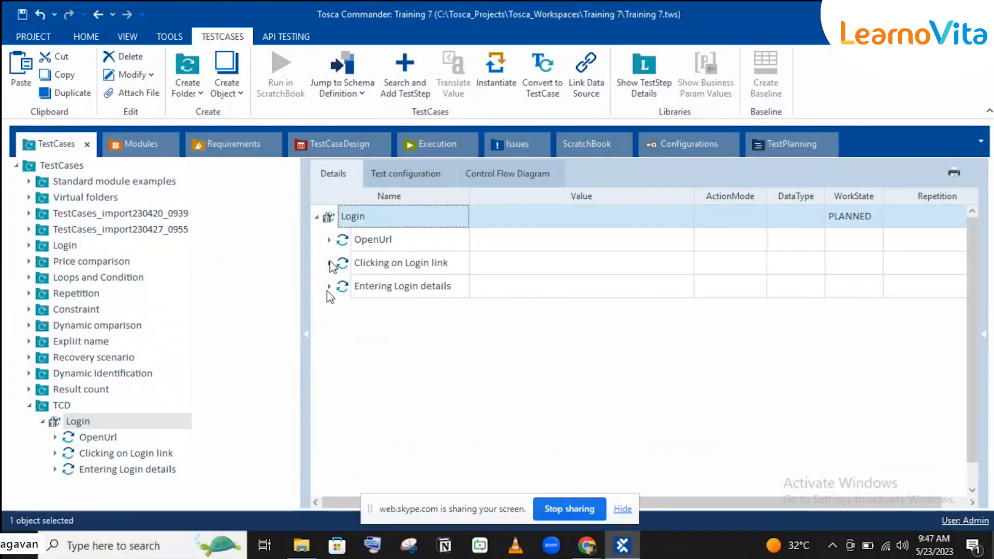
click(328, 288)
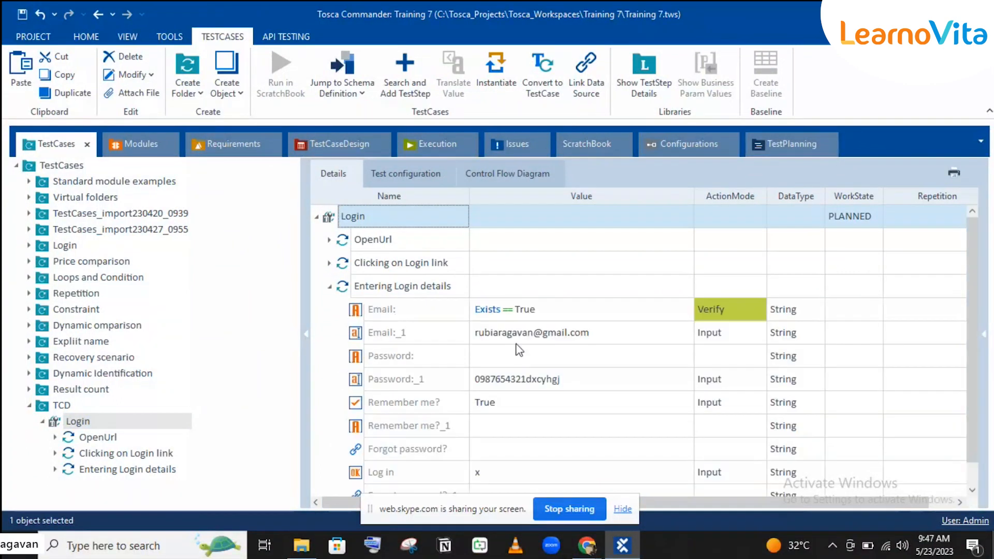
Clear the hard-coded Email:_1 and Password:_1 values.
click(422, 336)
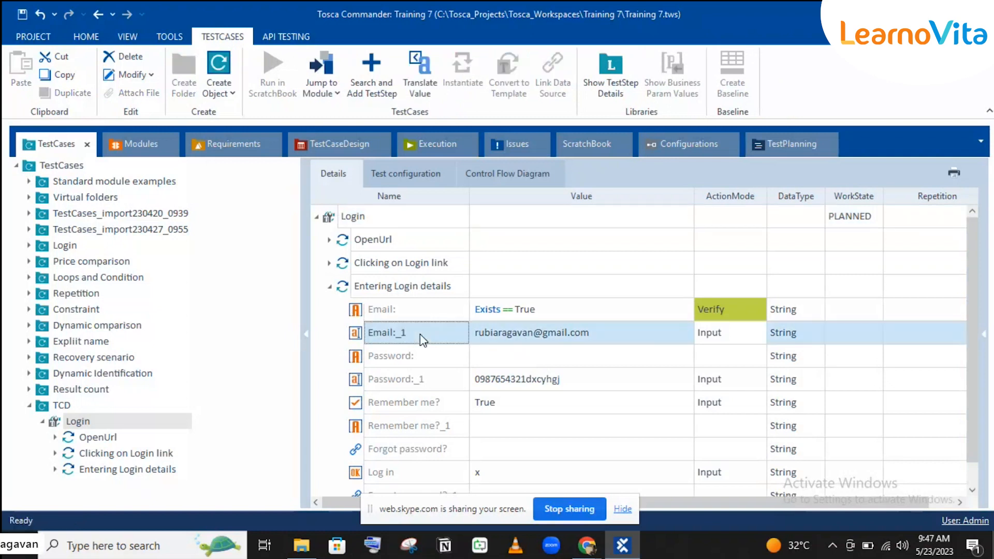
click(533, 336)
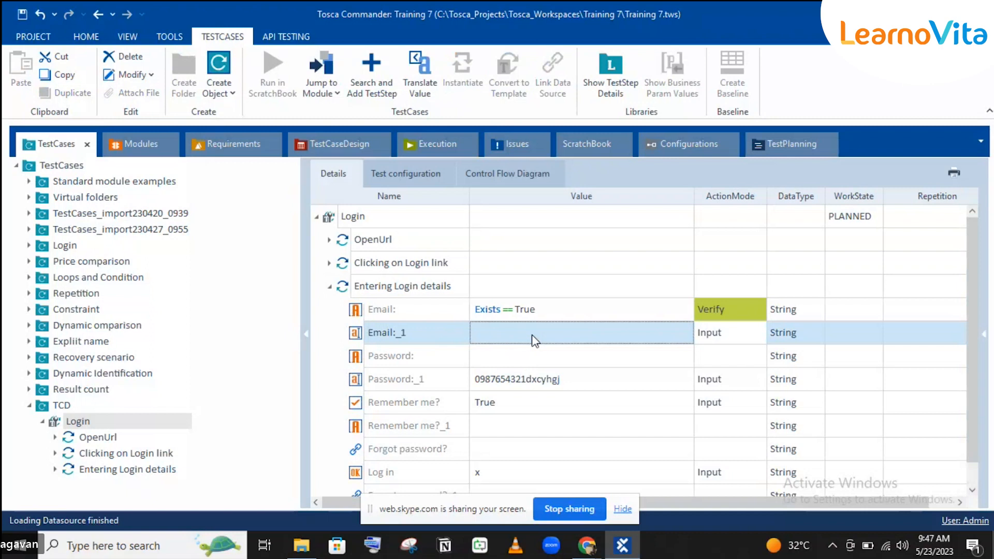
click(532, 334)
key(BackSpace)
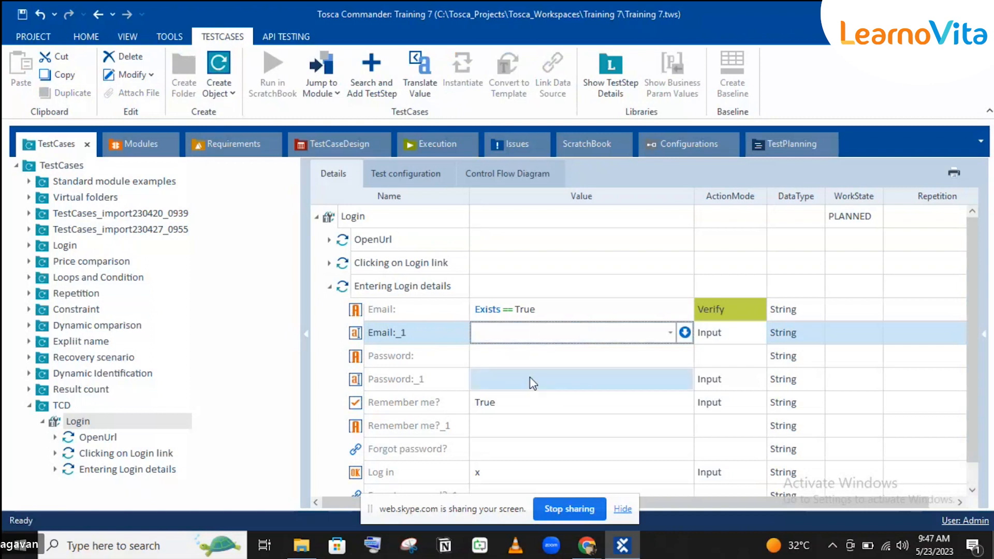
click(532, 381)
key(BackSpace)
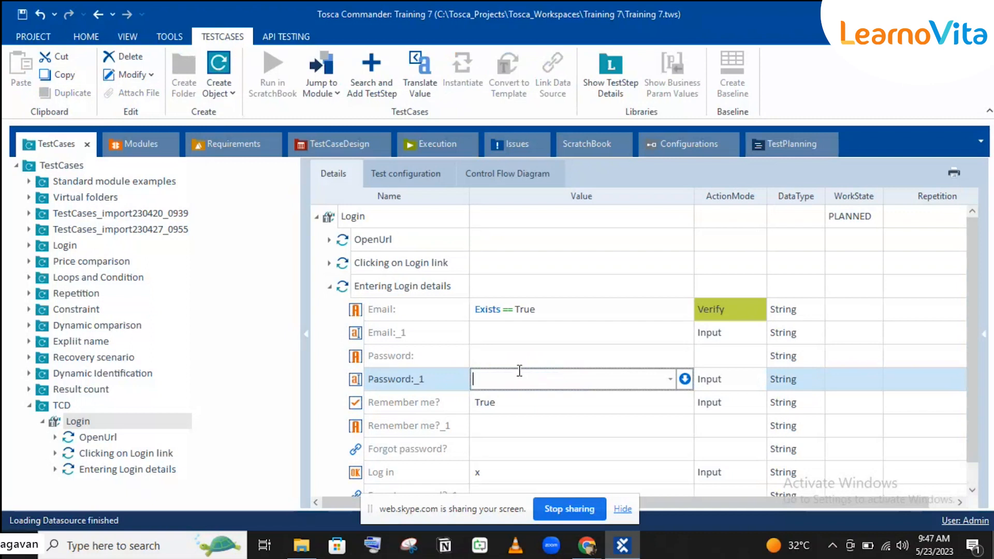
Link Email:_1 to {XL[Email]} by dragging the attribute and set Password:_1 to {xl[Password]}.
click(341, 144)
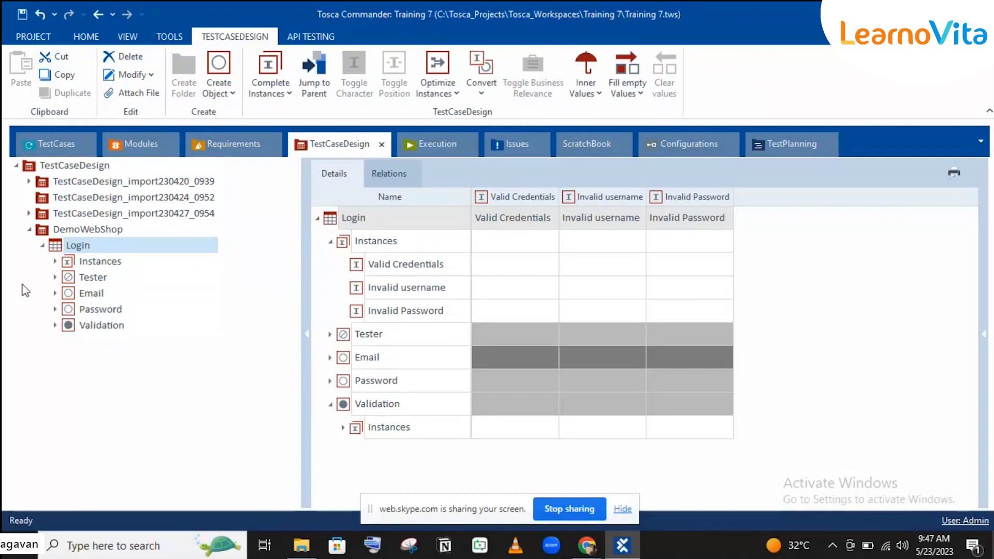
drag(78, 293, 487, 328)
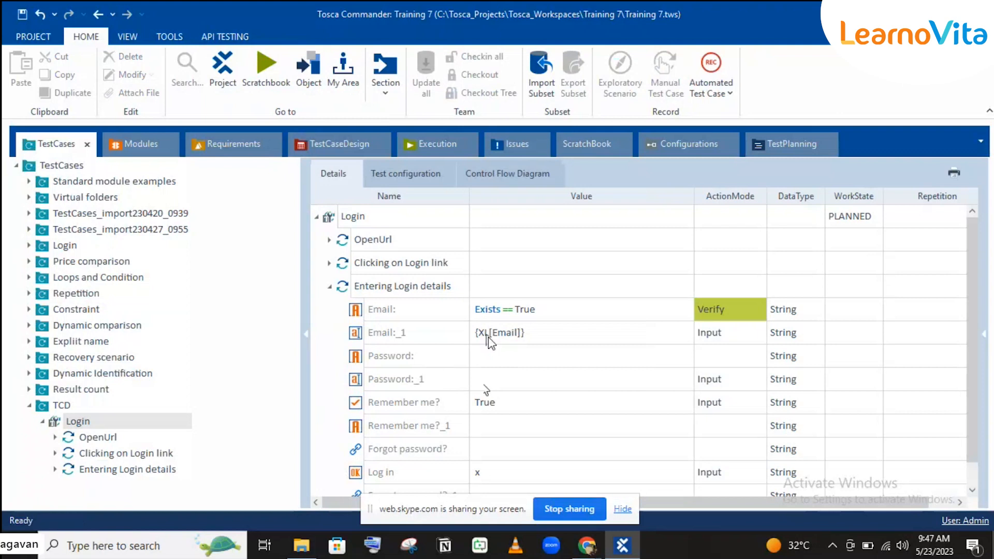
click(494, 376)
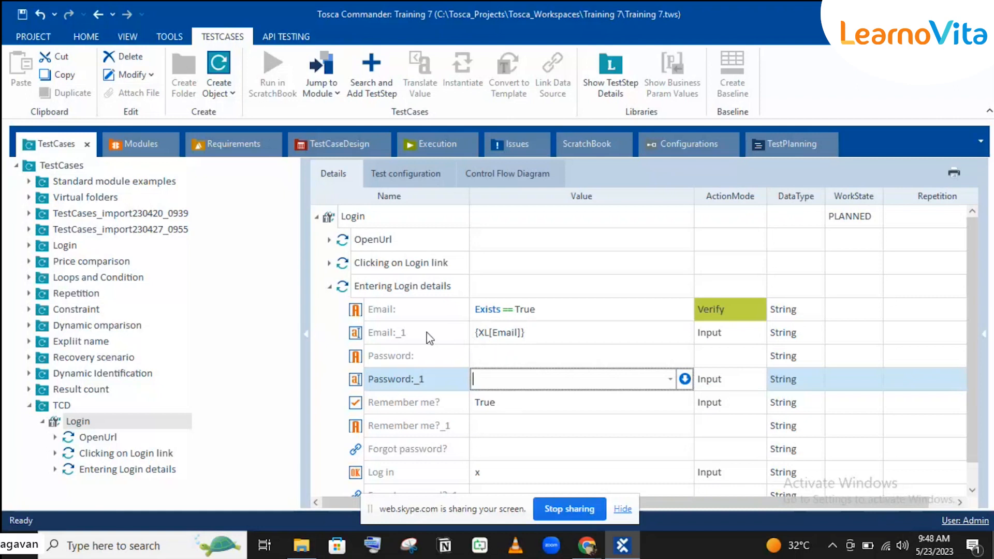
text({)
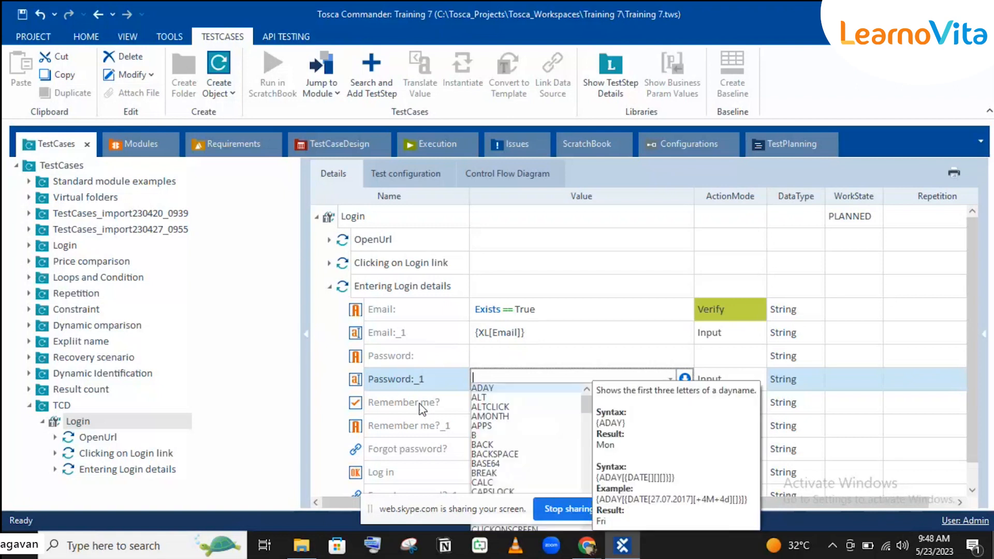
text(xl[)
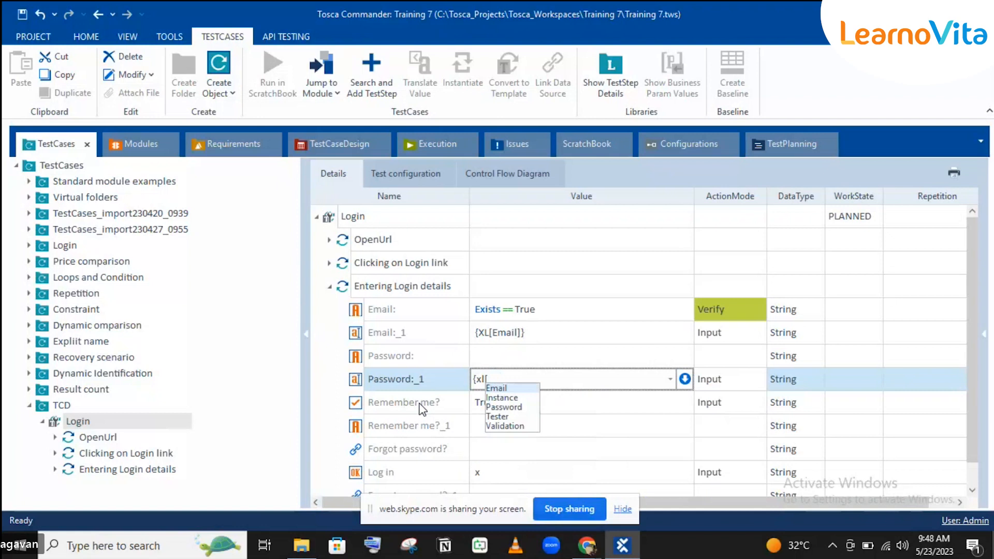
key(Down)
key(Down)
key(Return)
text(})
key(Return)
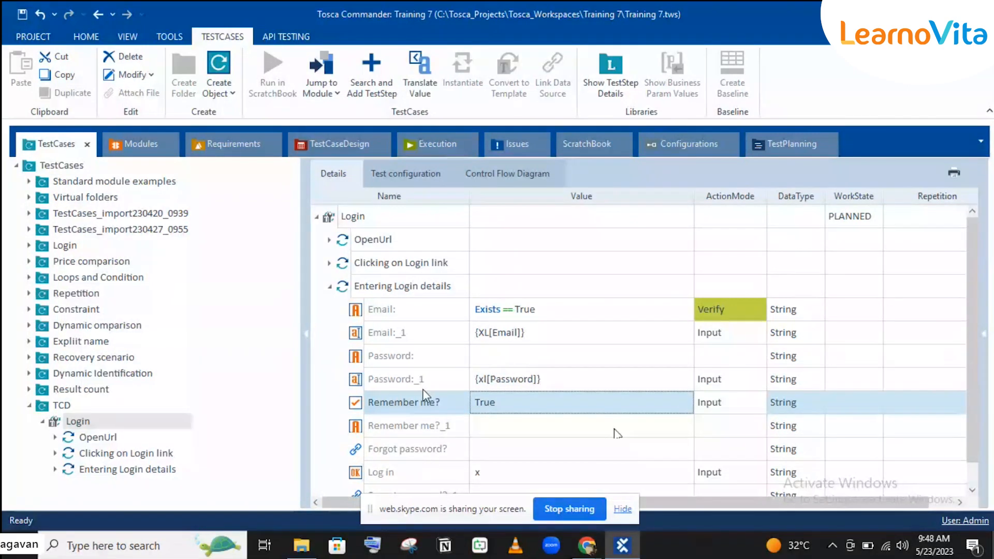
scroll(422, 389, down, 1)
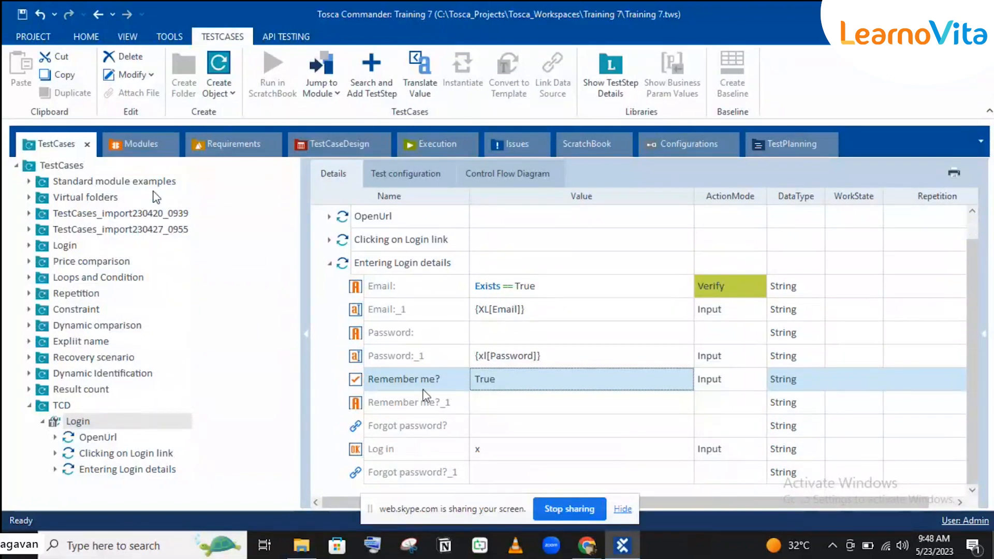
click(132, 147)
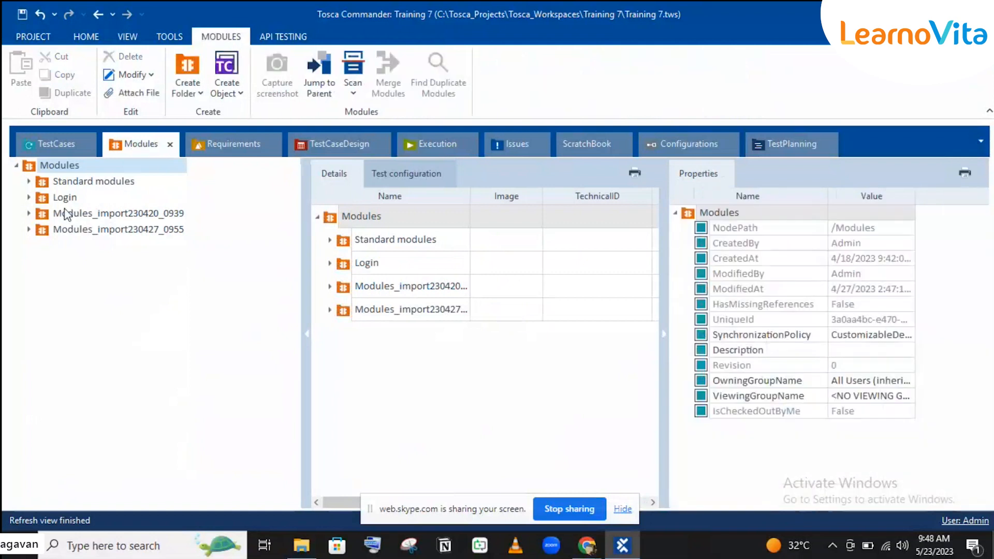
click(29, 213)
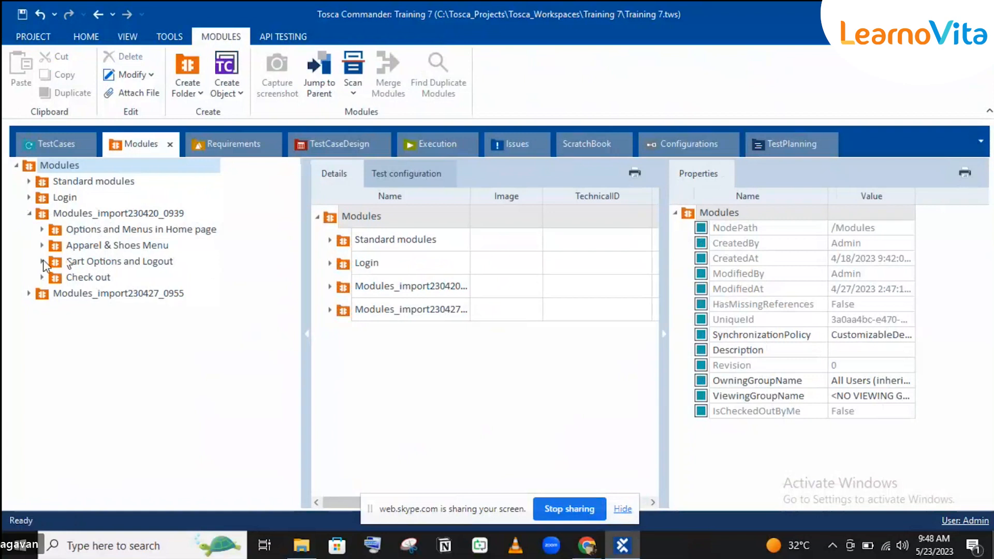
click(29, 293)
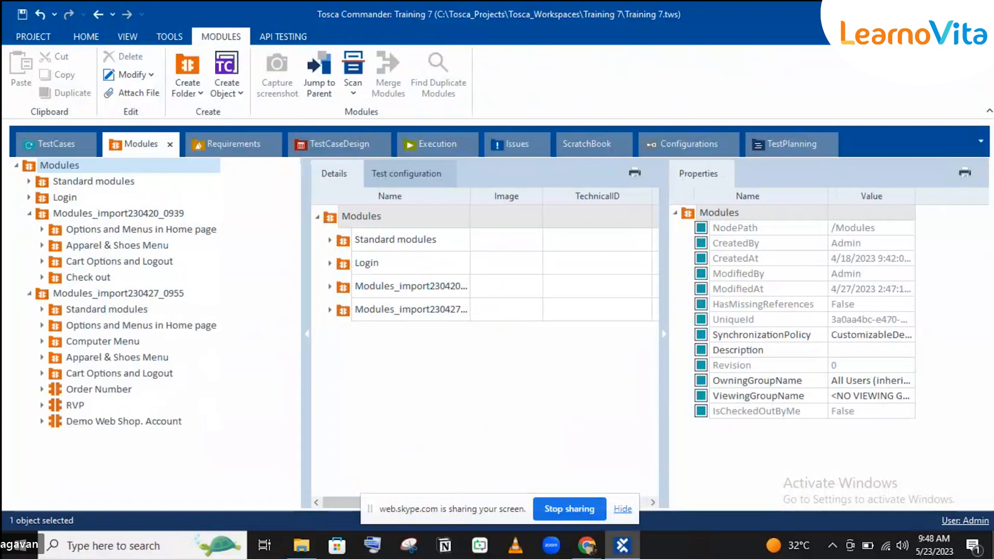
click(42, 325)
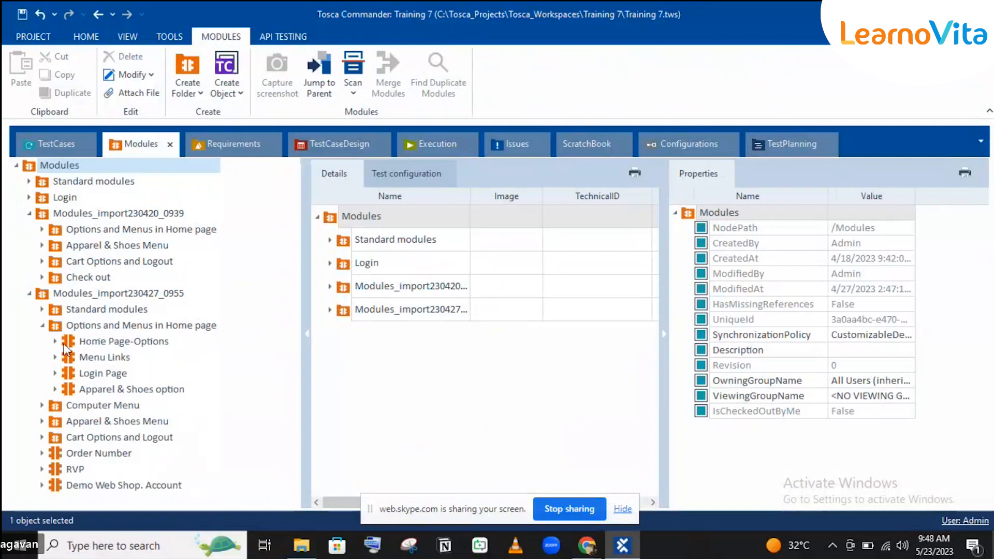
click(44, 326)
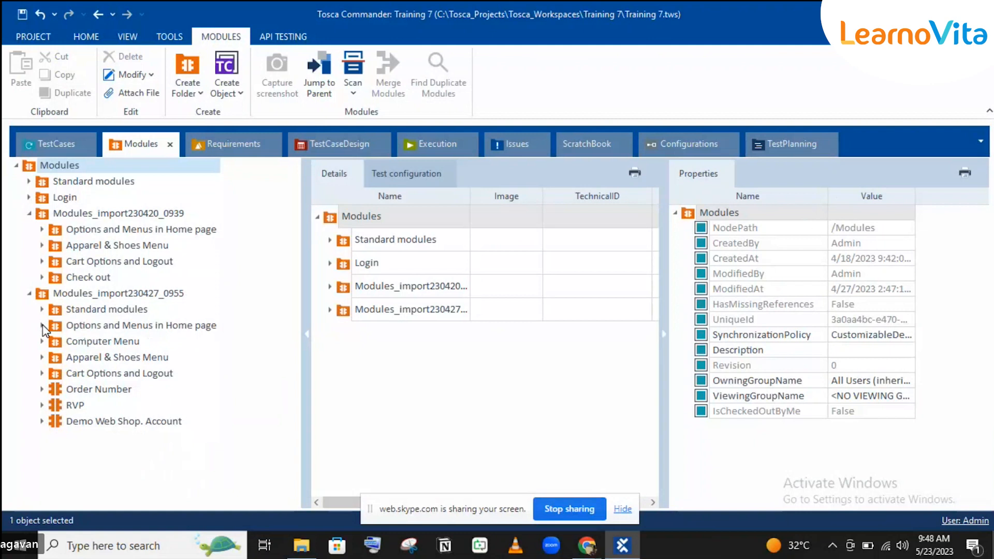
click(43, 373)
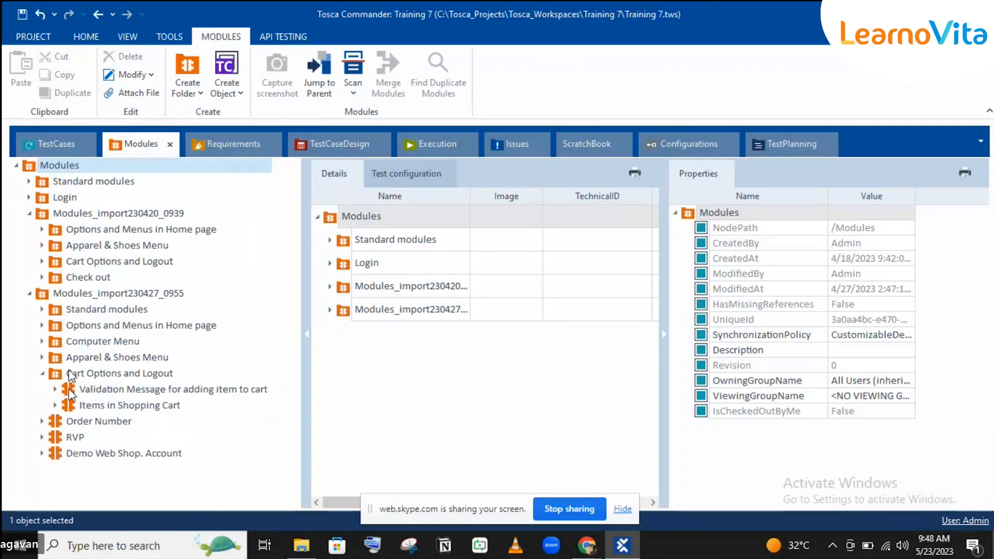
click(57, 150)
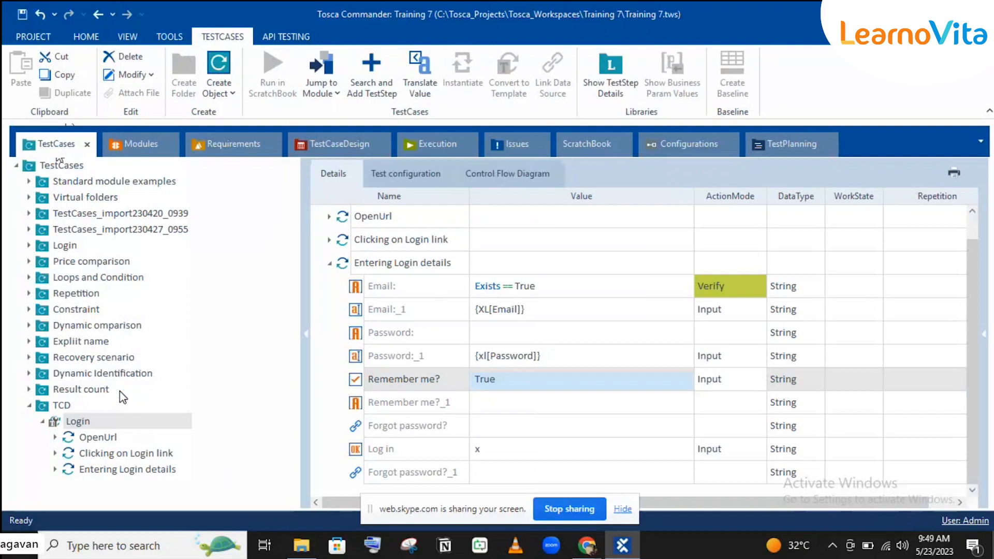
Search for 'validation' in the Search and Add TestStep dialog (Ctrl+T).
key(ctrl+t)
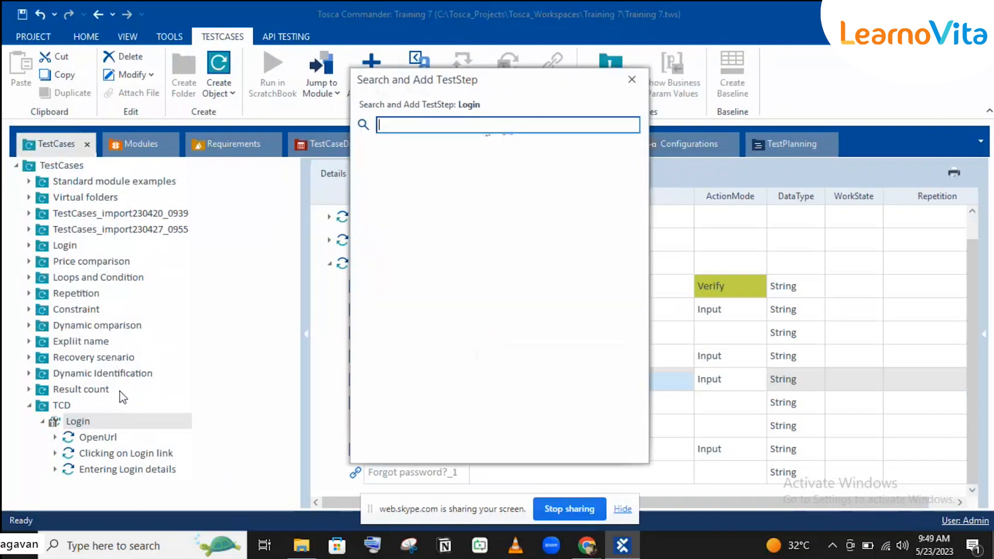
text(vali)
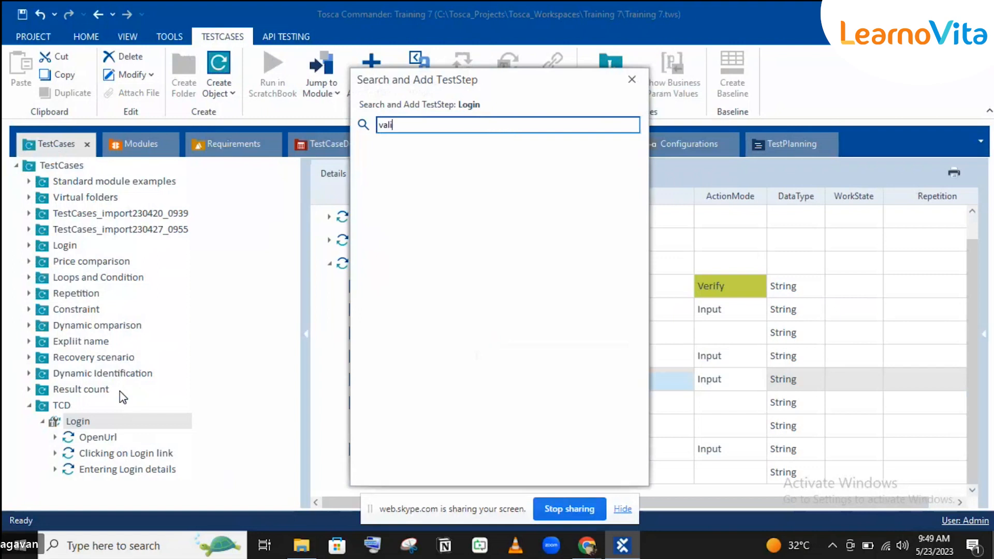
text(dation)
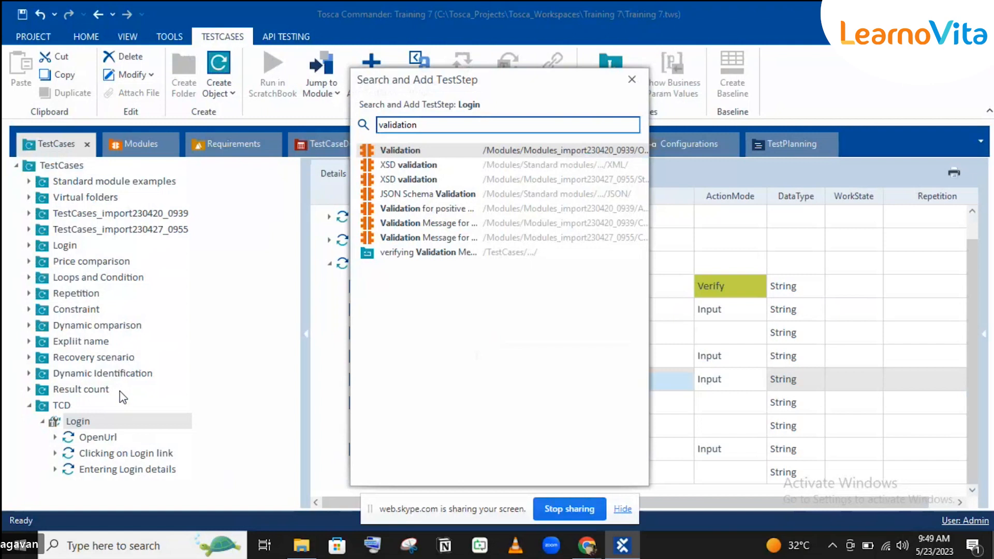
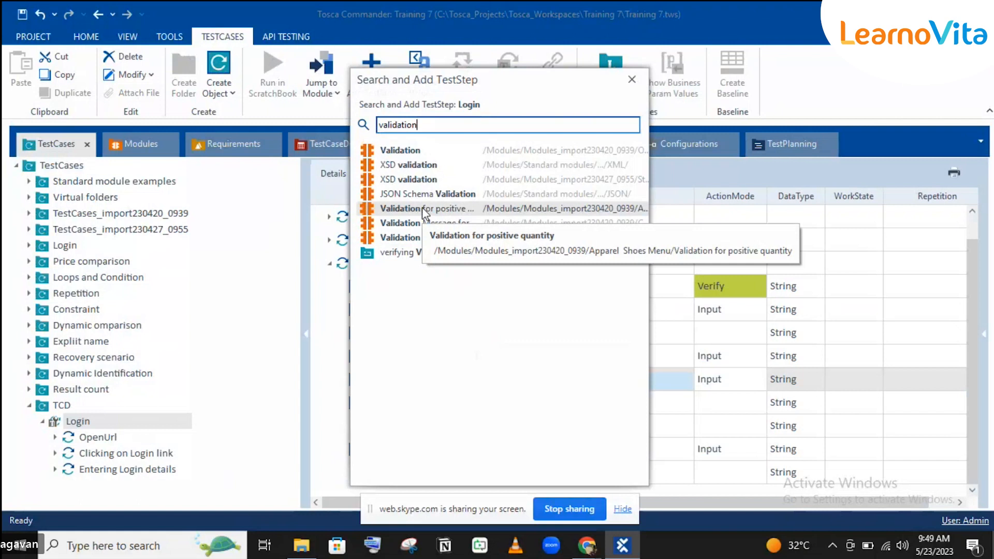
Add the Validation module from the search results as a step in the Login test case.
double_click(451, 152)
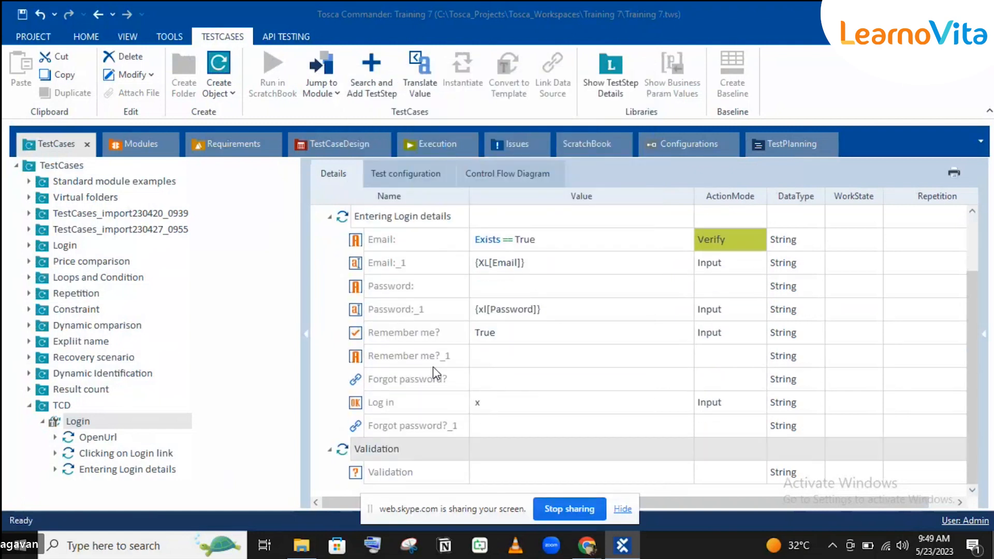
Rename the new Validation step to 'Verifying Validation'.
click(477, 467)
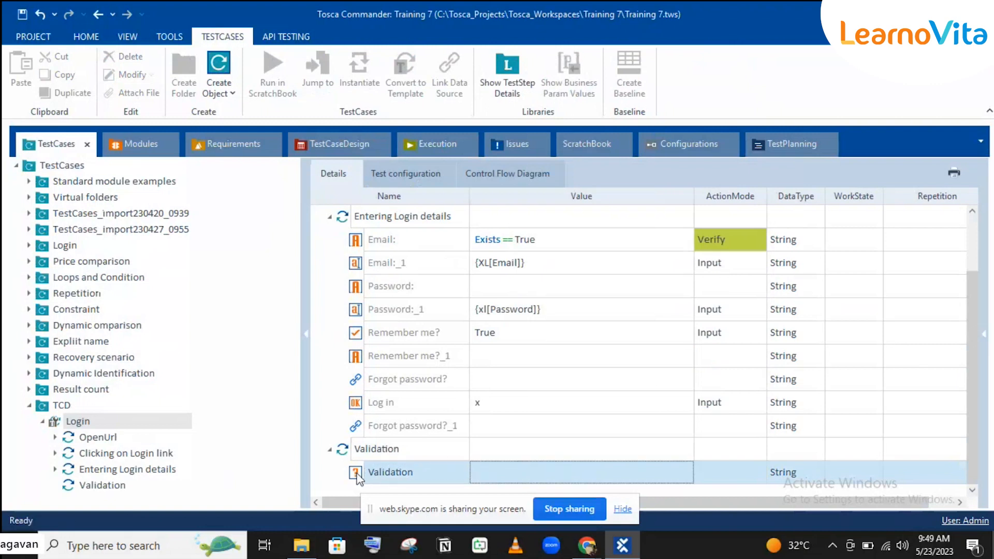
click(84, 487)
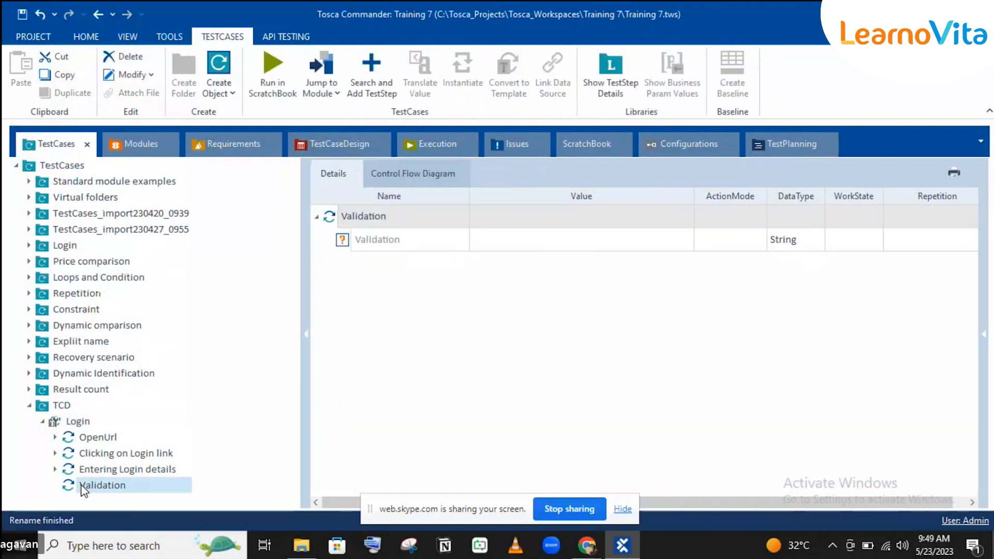
click(82, 485)
click(82, 485)
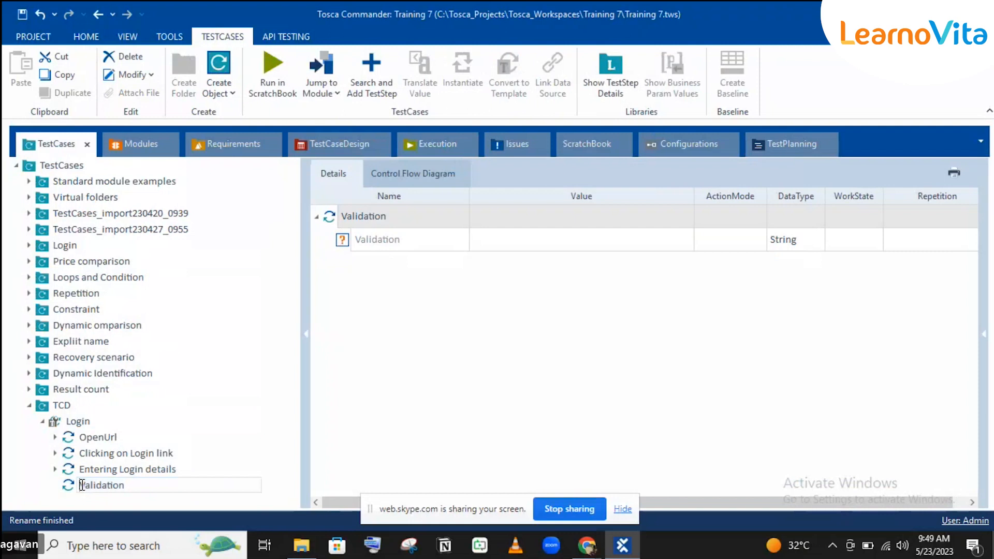
text(Verifying)
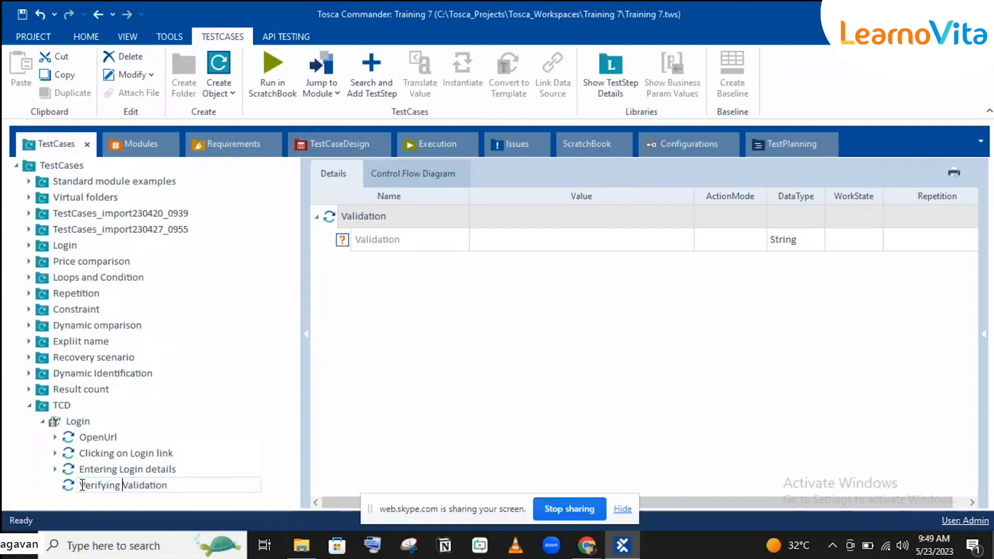
key(Return)
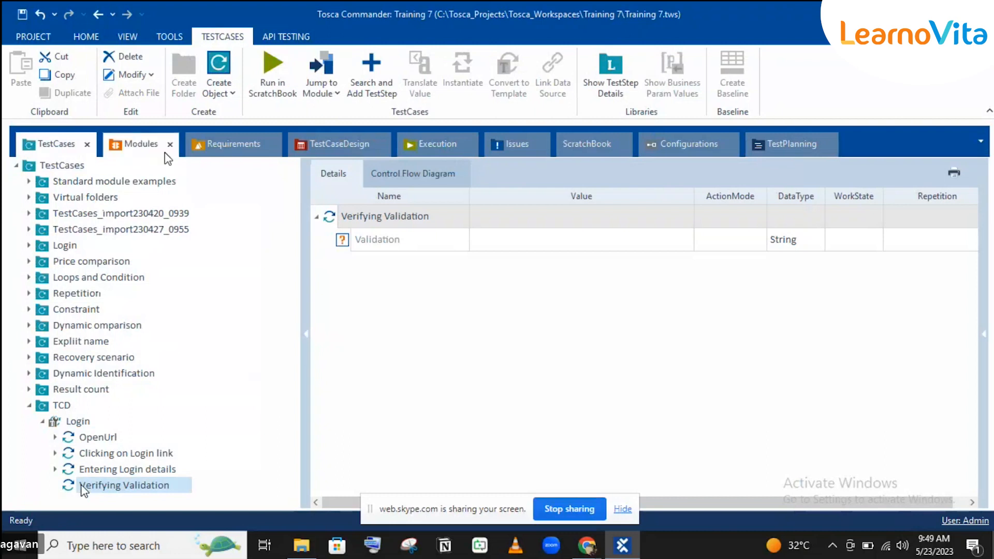
click(446, 151)
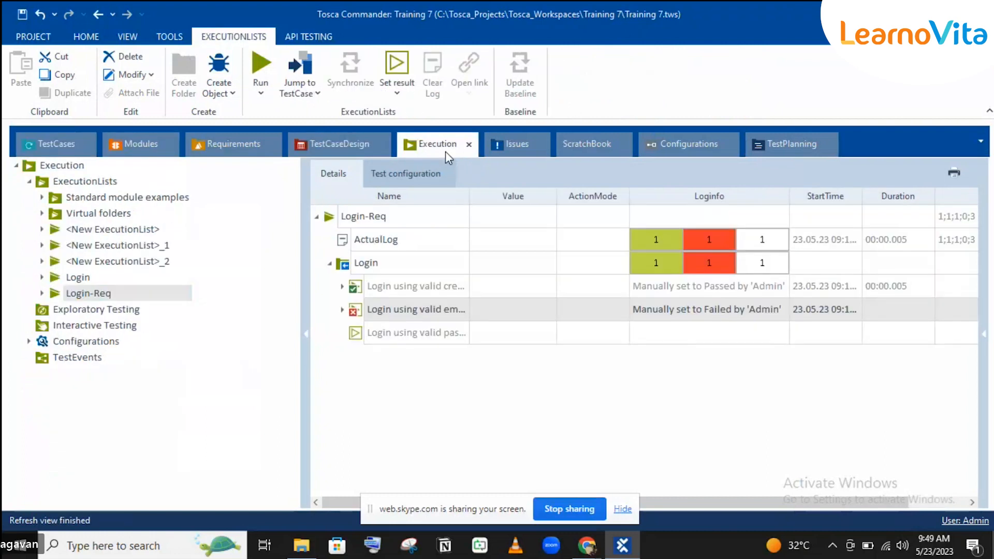
Link the Login sheet's Validation attribute to the step and set its ActionMode to Verify.
click(301, 150)
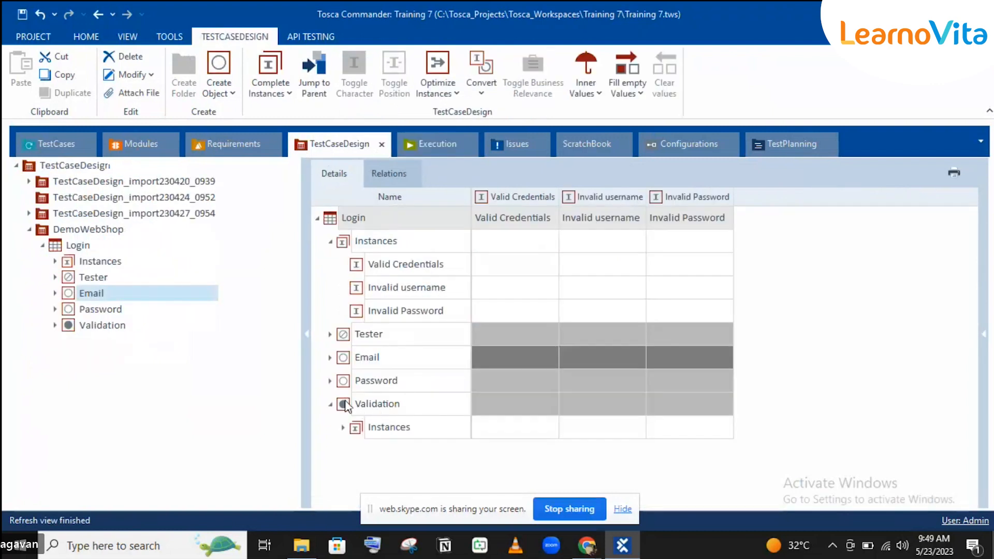
drag(346, 406, 545, 239)
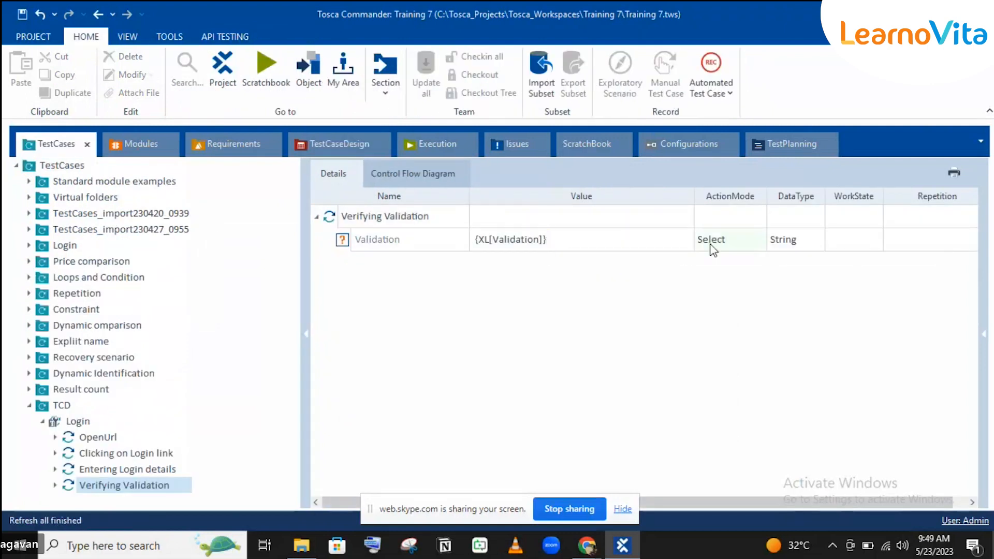
click(719, 244)
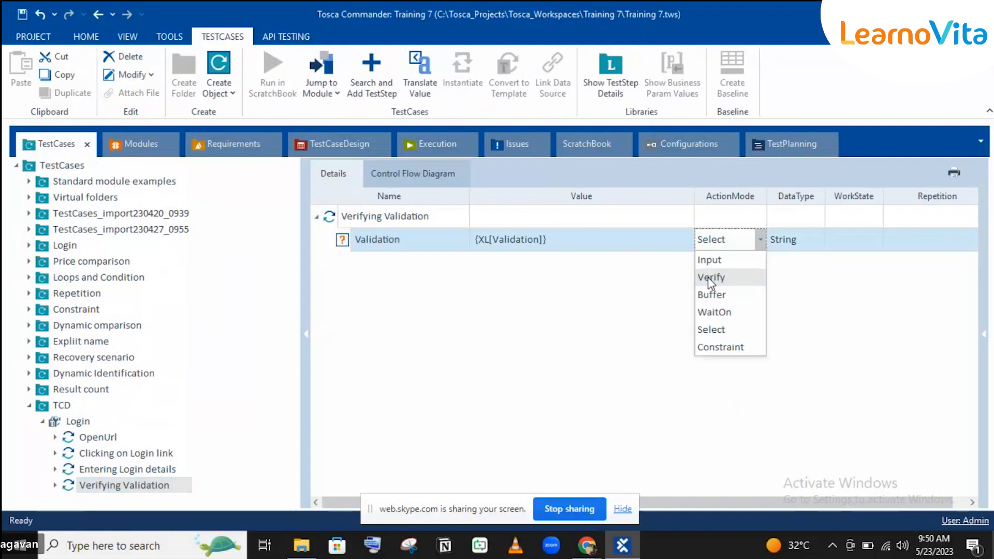
click(710, 278)
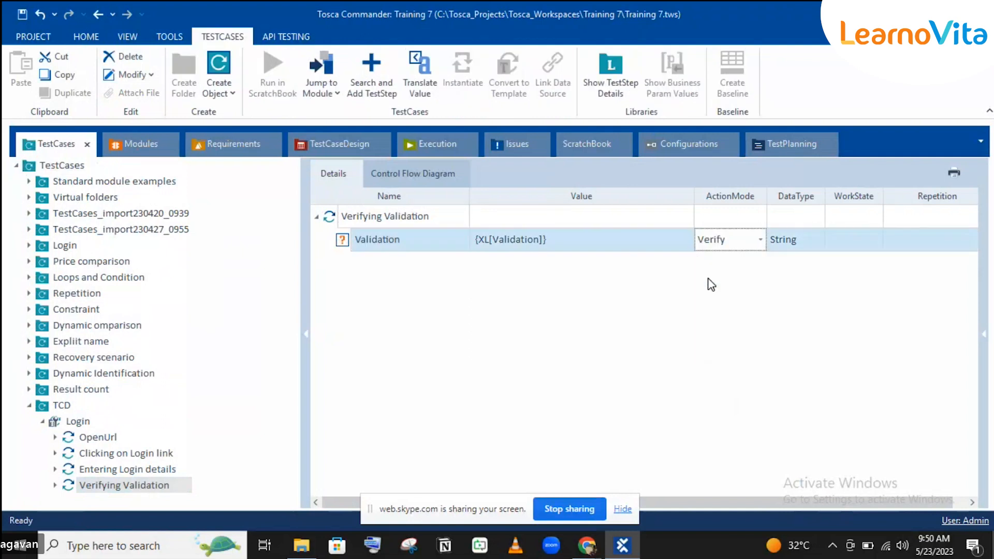
Make the Validation value check the OuterText property against {XL[Validation]}.
click(686, 241)
click(687, 243)
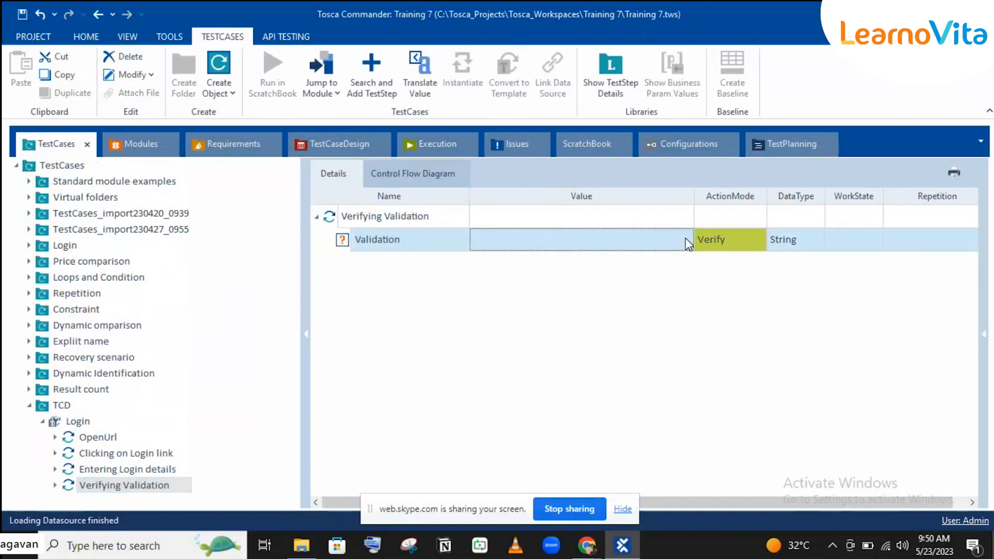
click(685, 240)
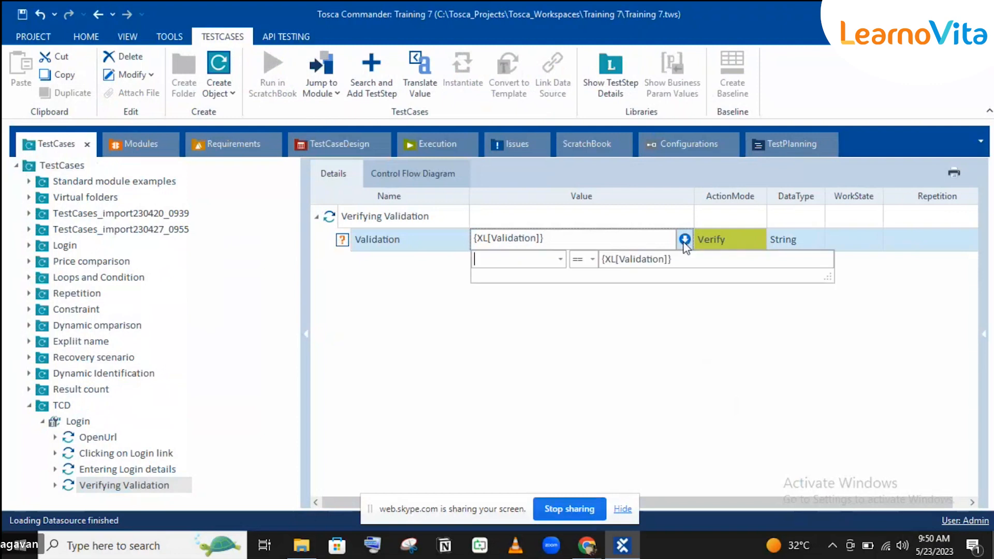
click(560, 260)
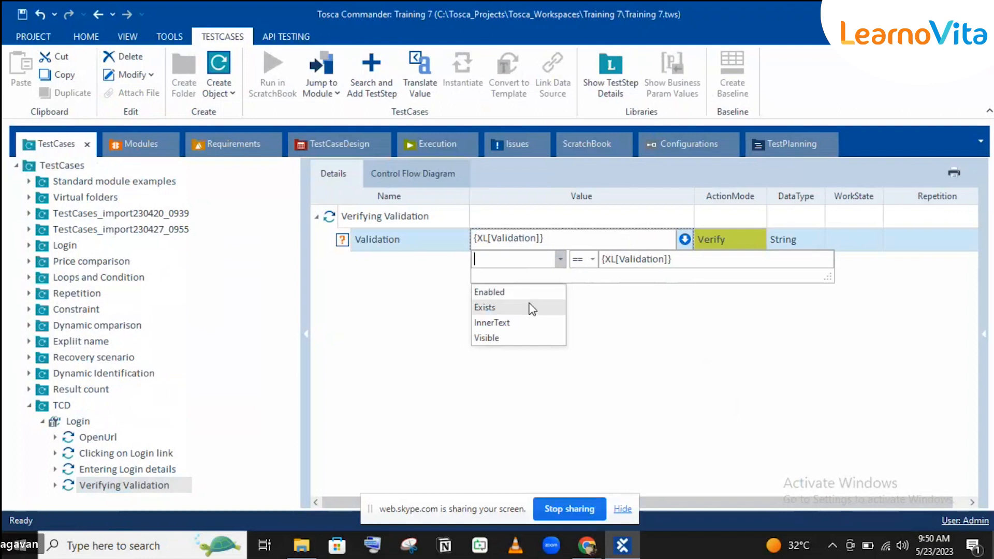
click(500, 260)
text(Outeer)
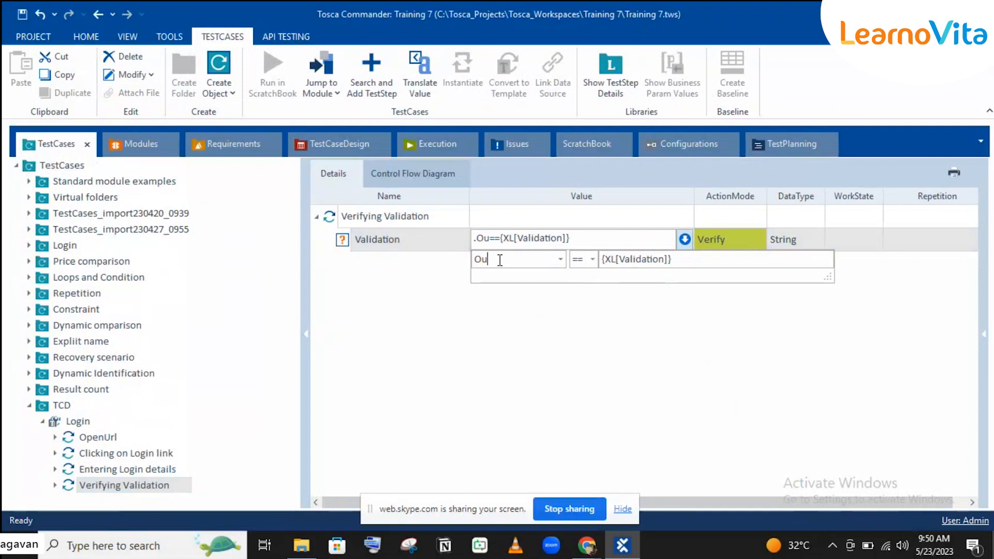
key(BackSpace)
key(BackSpace)
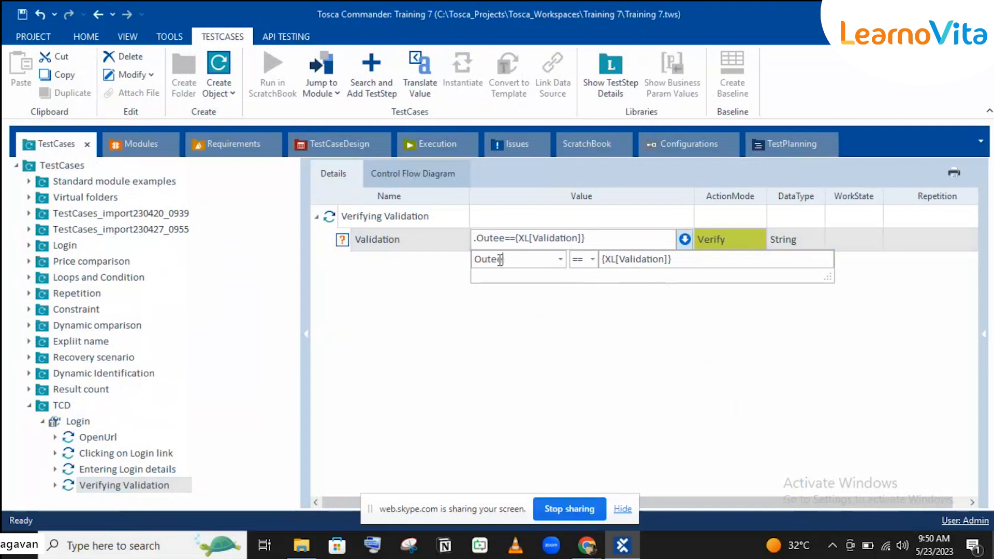
text(rT)
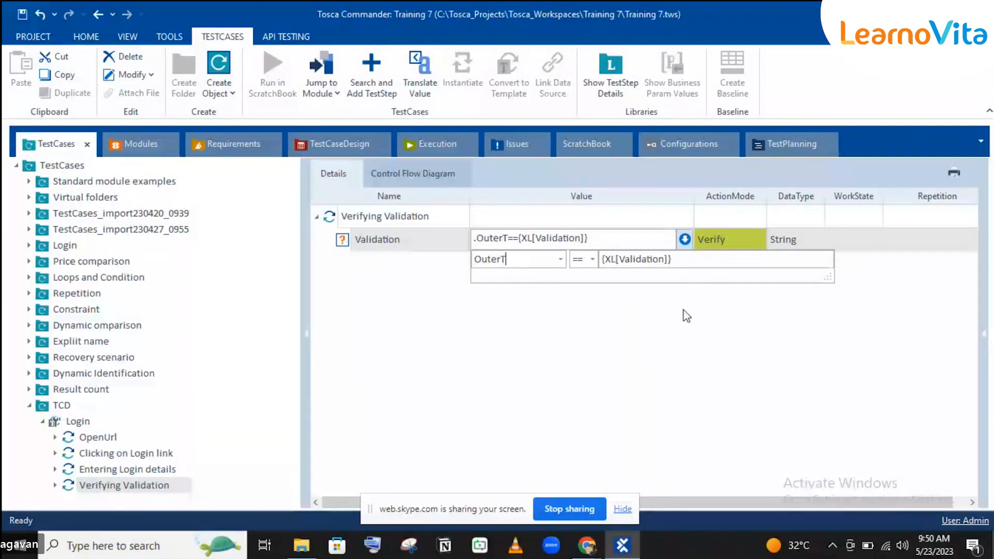
text(ext)
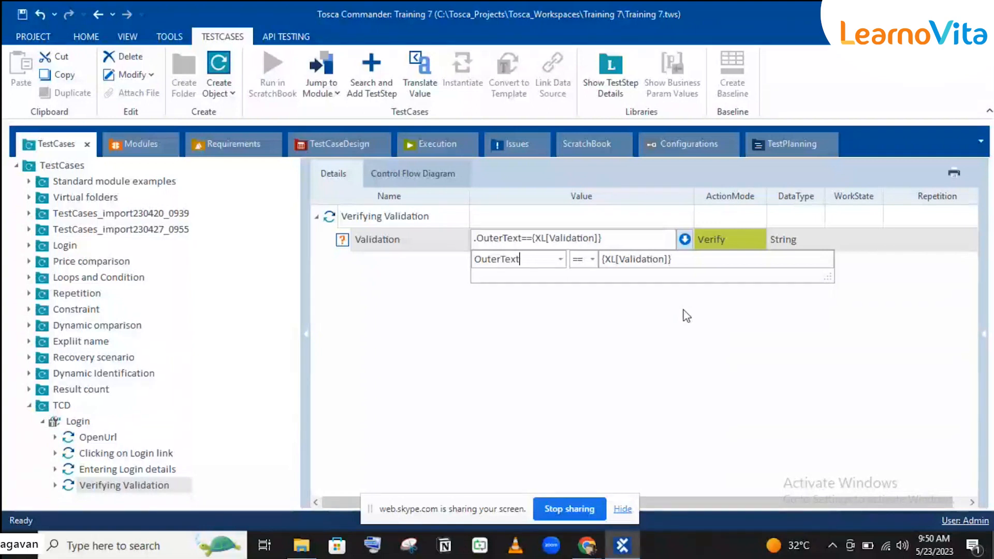
click(445, 228)
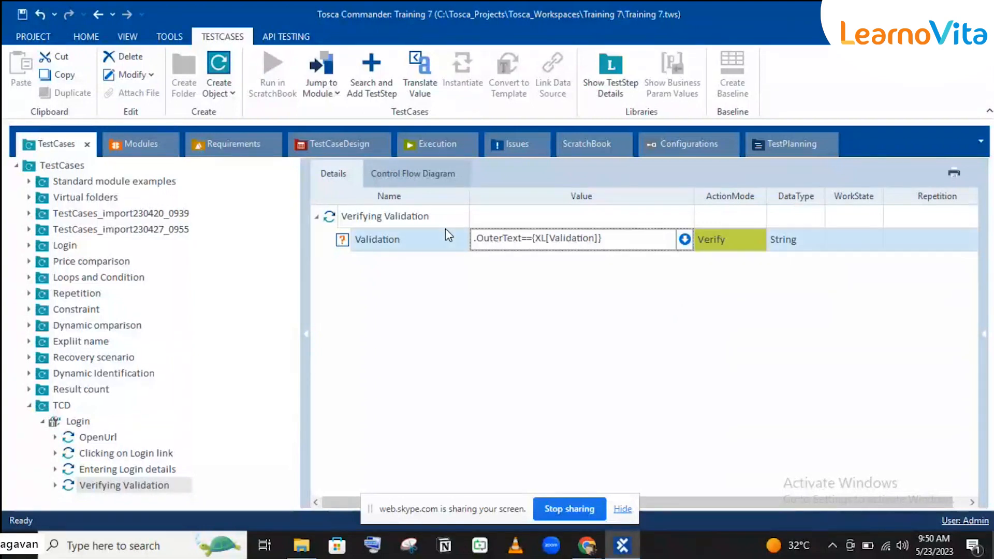
click(592, 288)
click(593, 289)
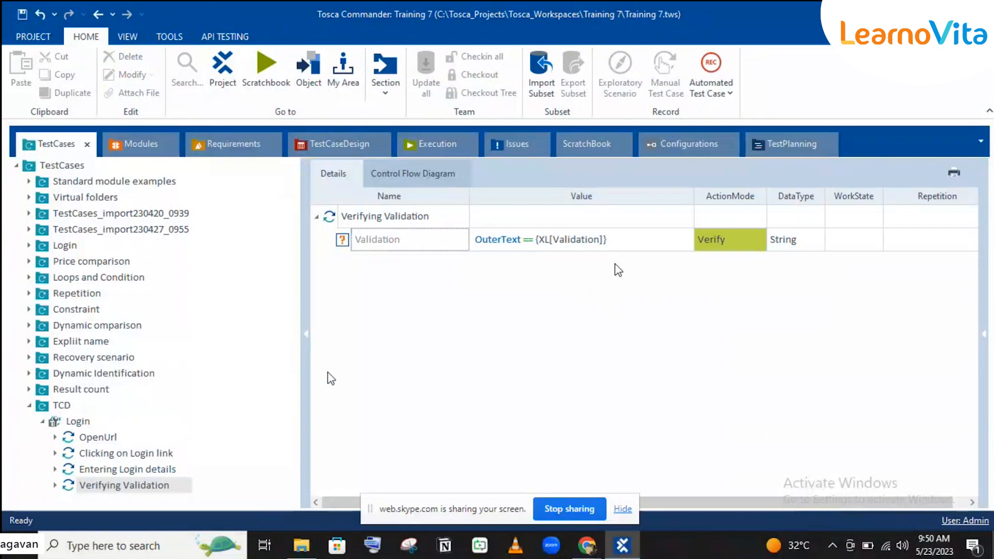
Review the Clicking on Login link and Entering Login details steps, then return to the Login sheet's Email attribute.
click(115, 455)
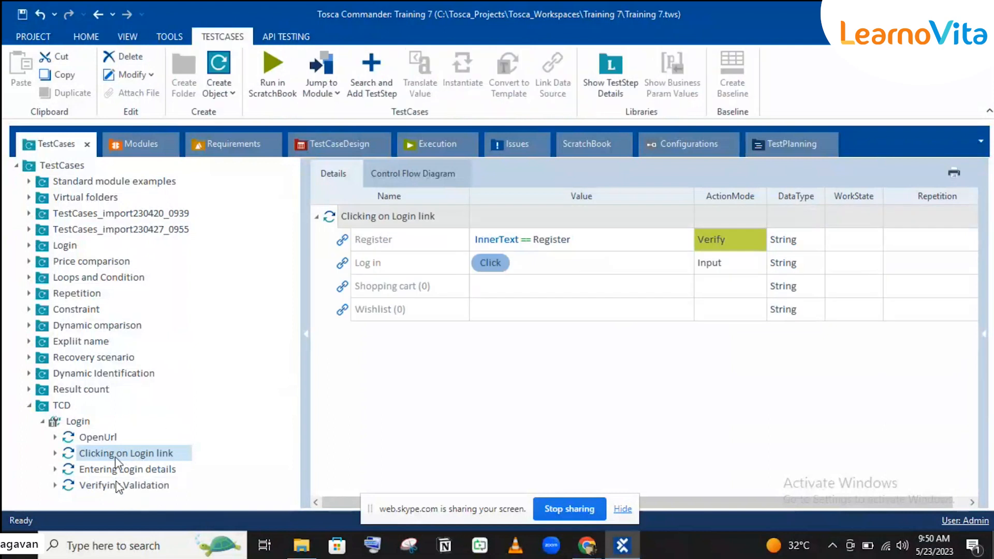
click(108, 470)
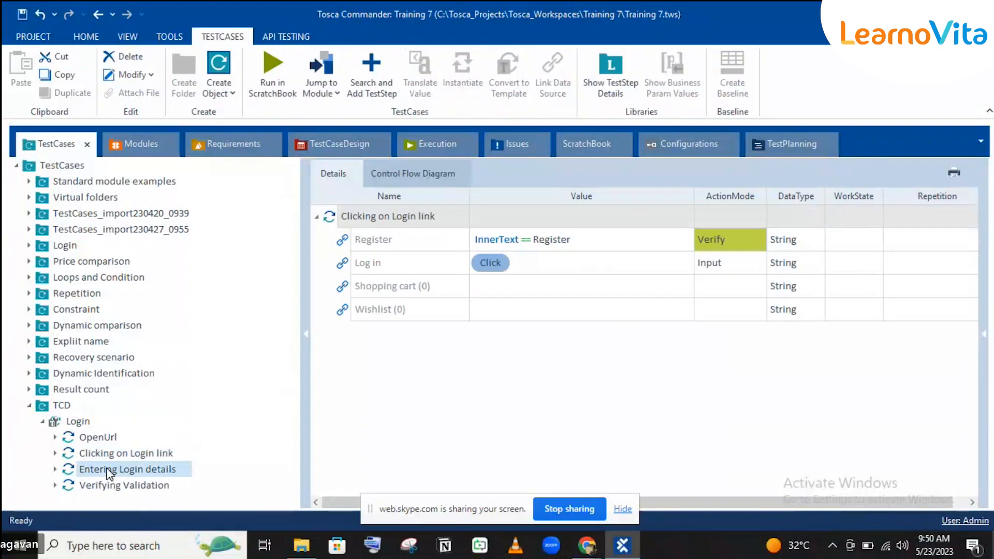
click(329, 141)
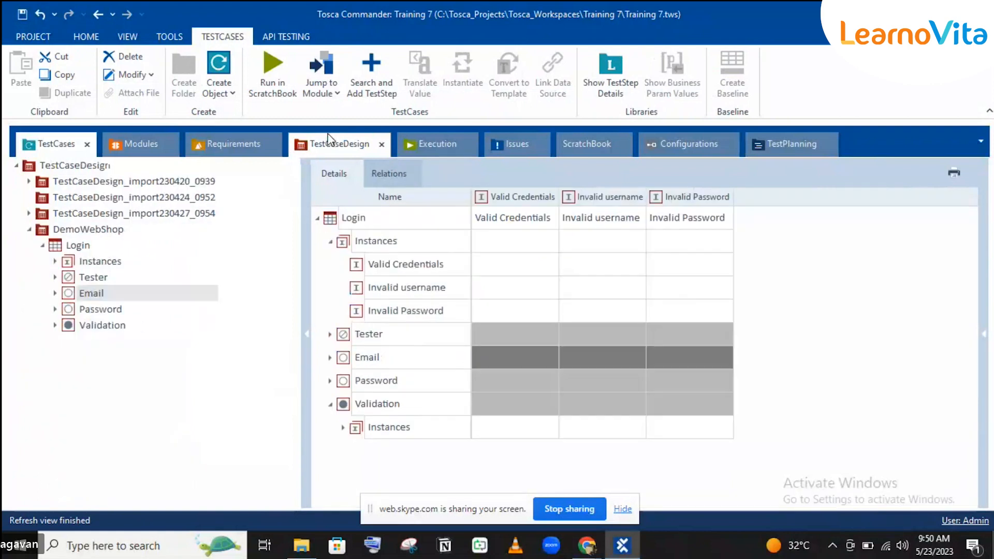
click(523, 354)
Assign the first valid email and the valid password to Valid Credentials.
click(522, 354)
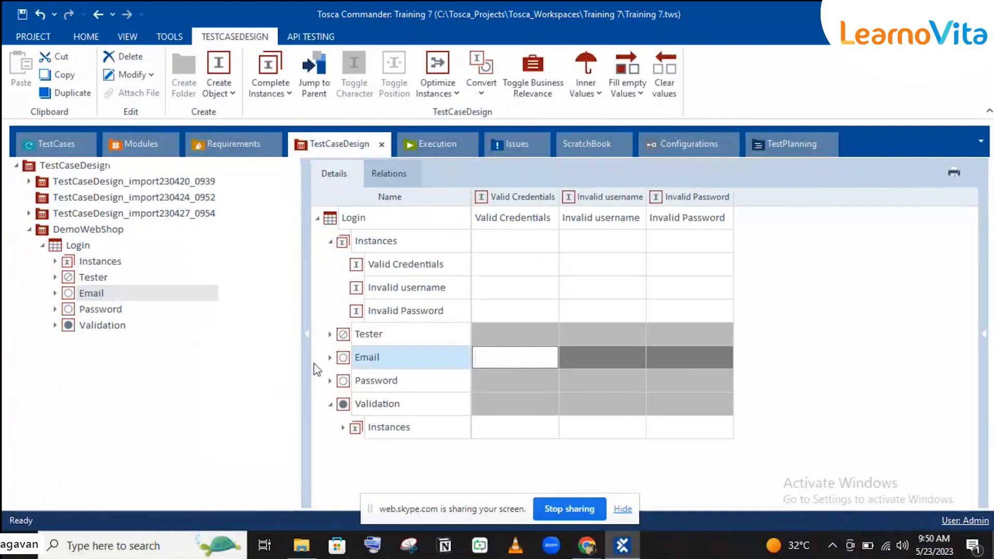
click(331, 357)
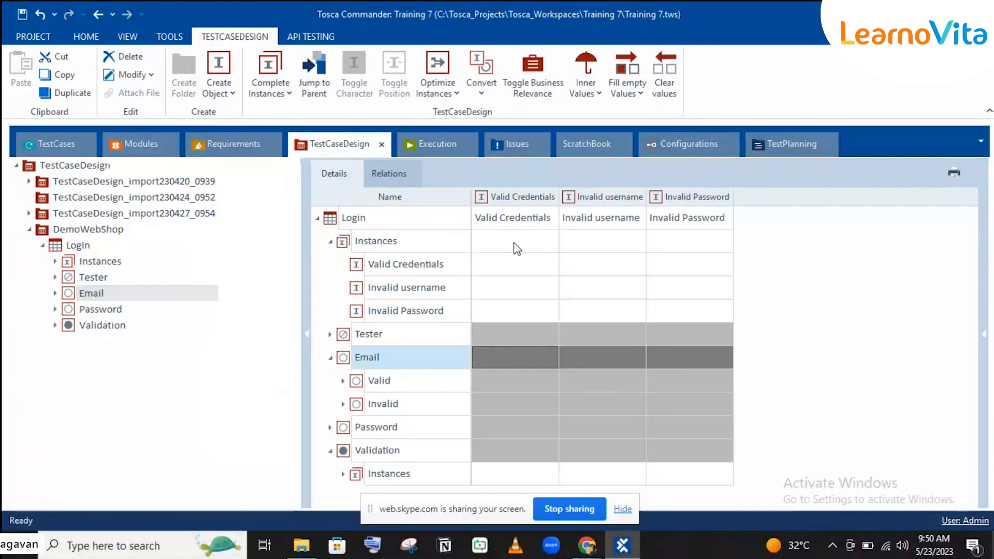
click(331, 242)
click(513, 311)
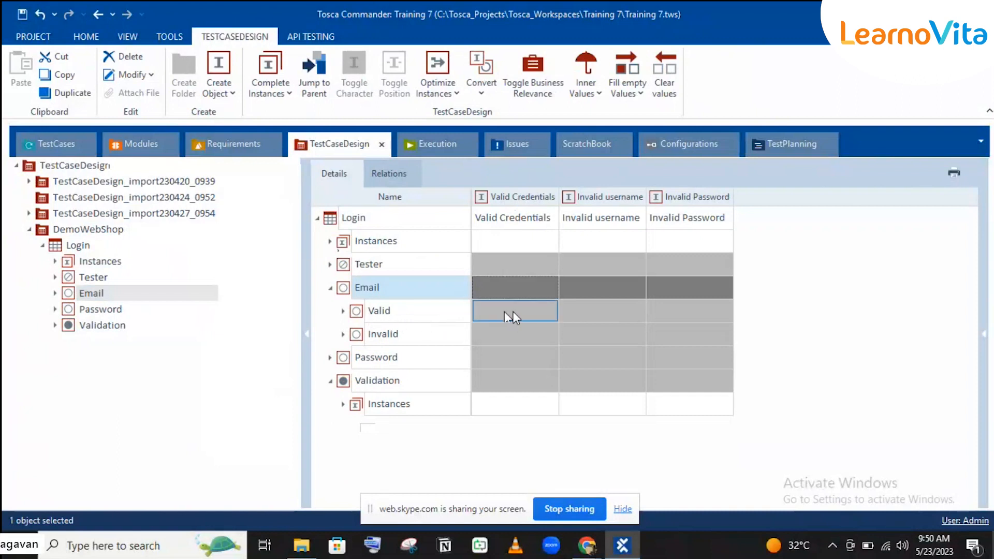
click(551, 313)
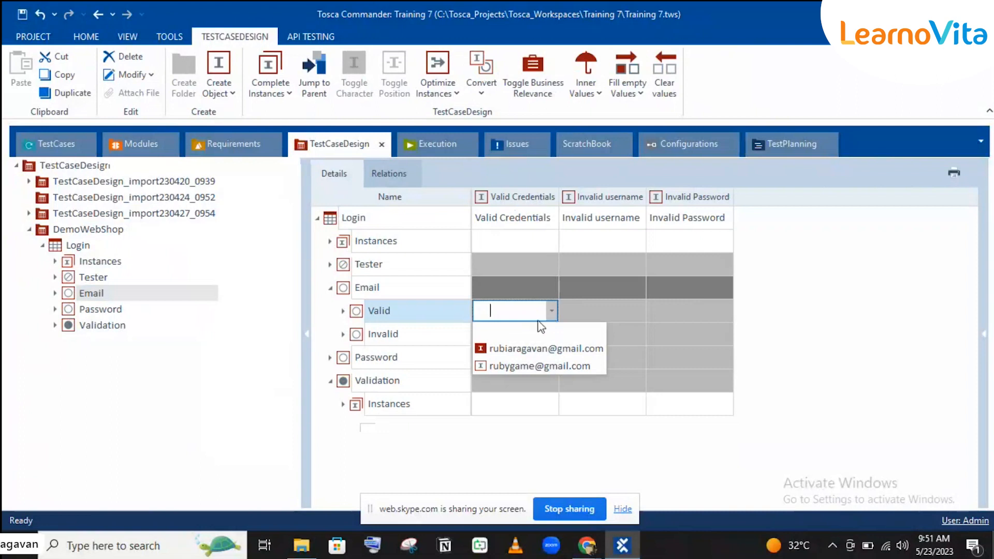
click(509, 354)
click(542, 342)
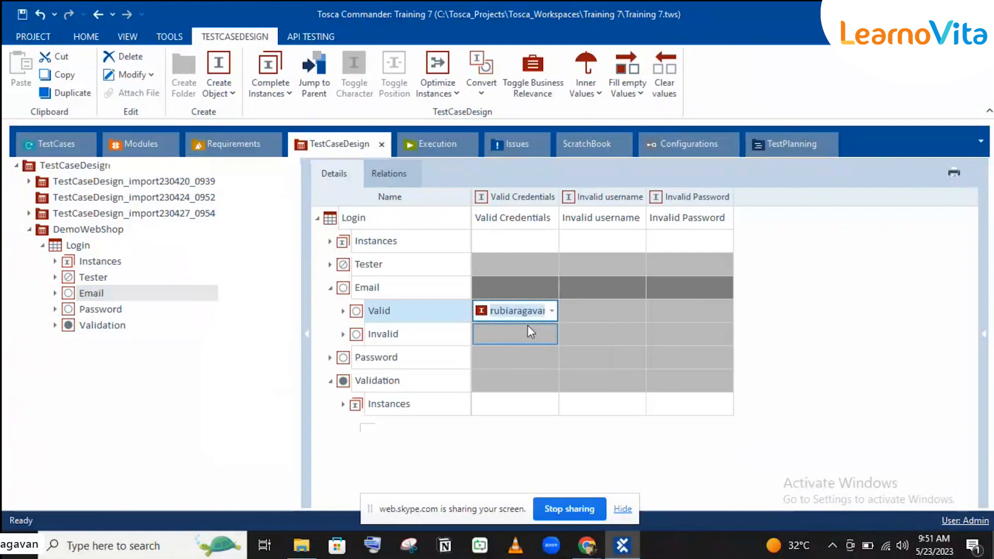
click(537, 340)
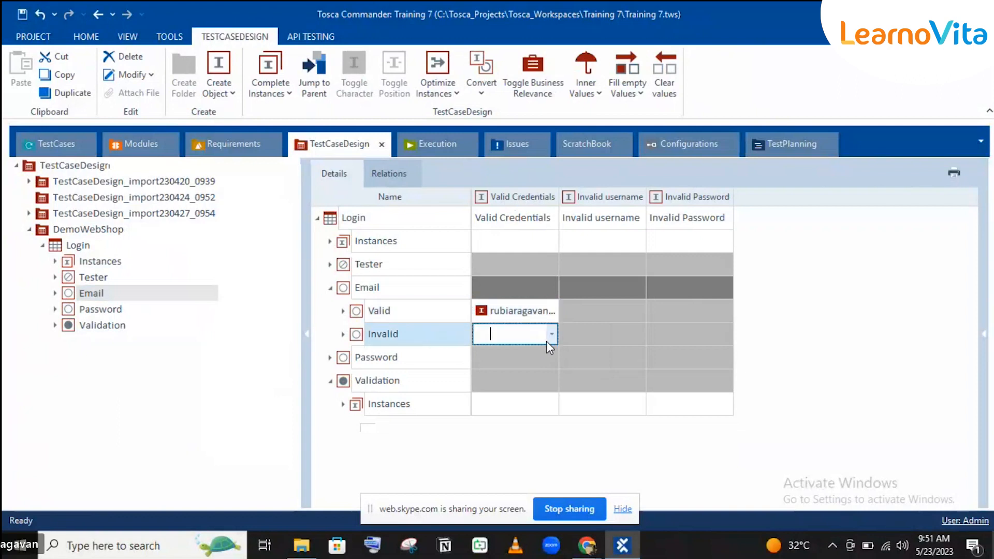
click(504, 356)
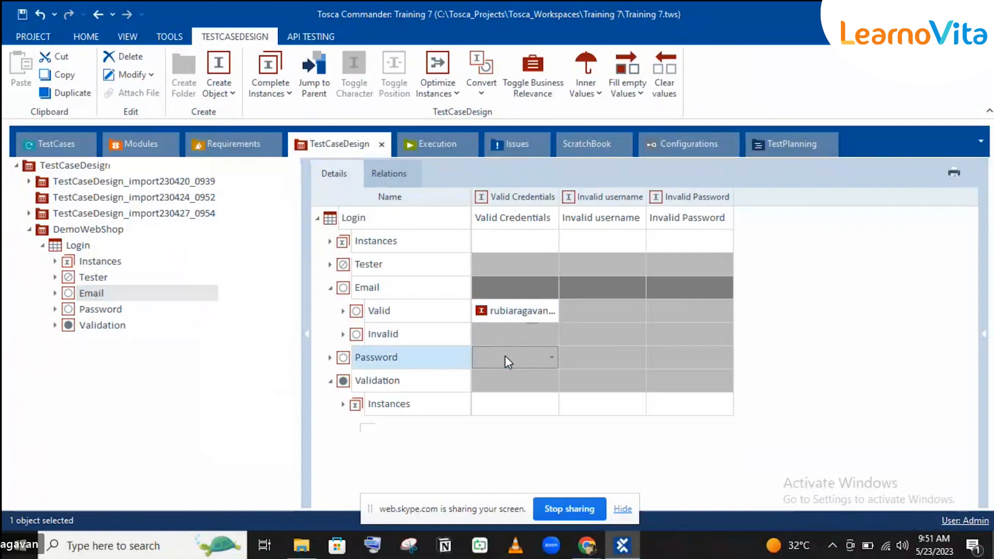
click(551, 356)
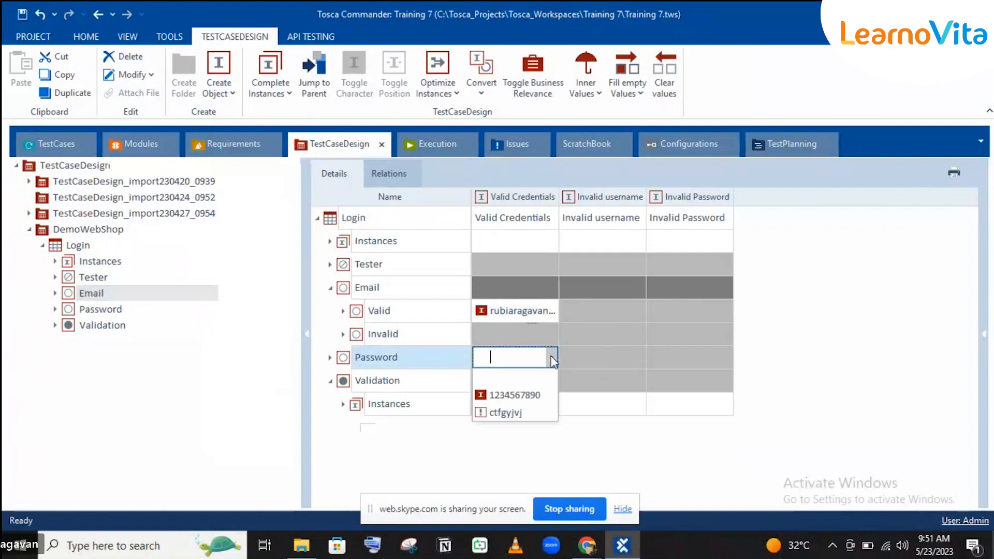
click(518, 395)
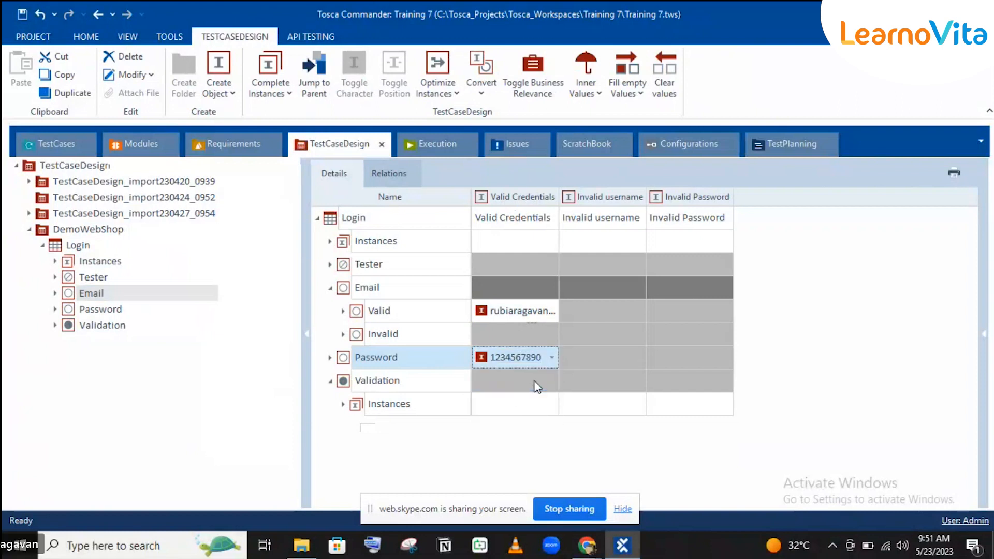
click(532, 384)
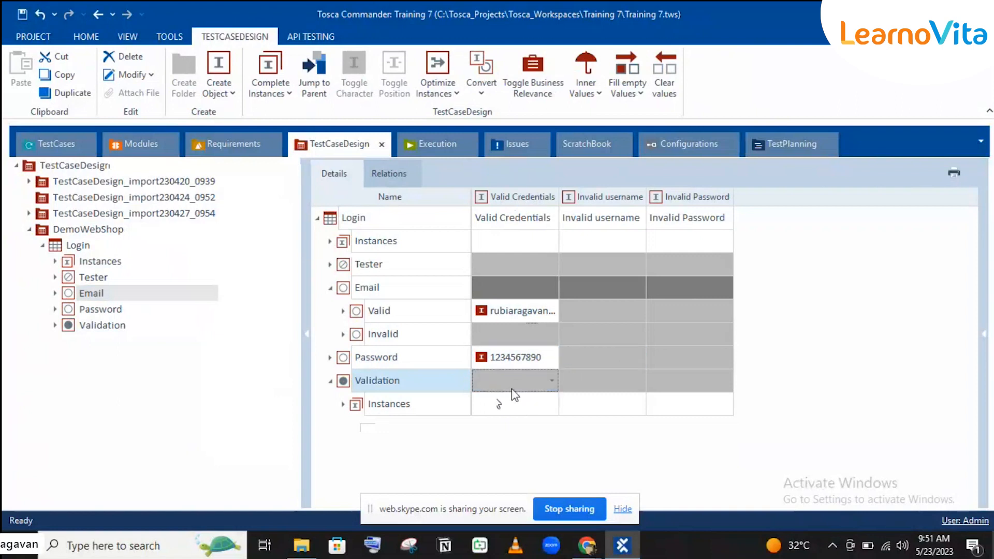
Assign the first tester to the Valid Credentials instance.
click(604, 311)
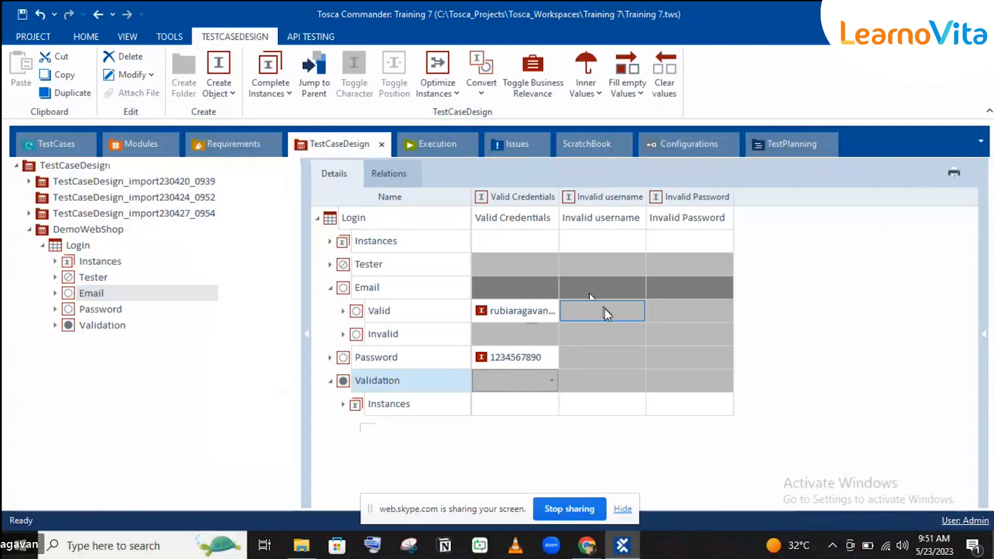
click(605, 308)
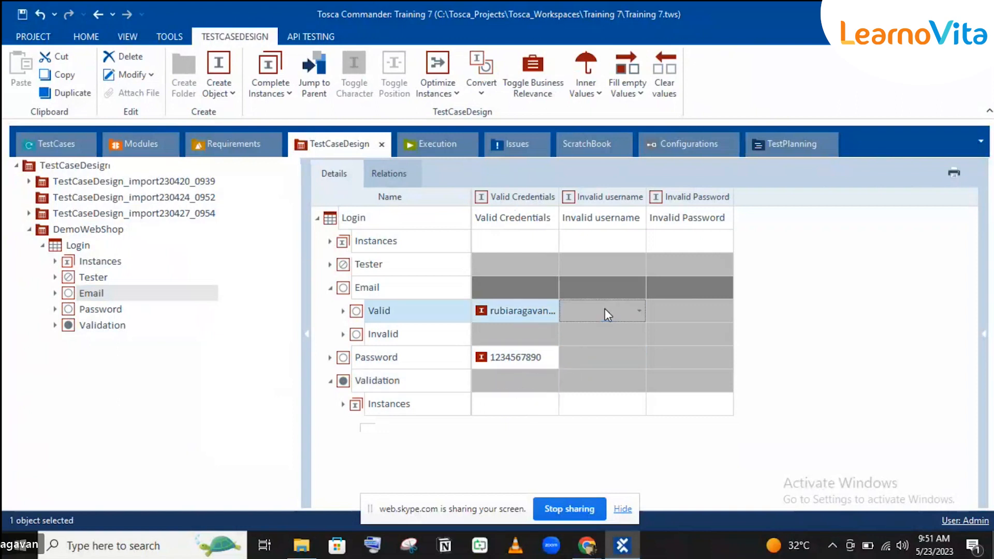
click(528, 267)
click(550, 266)
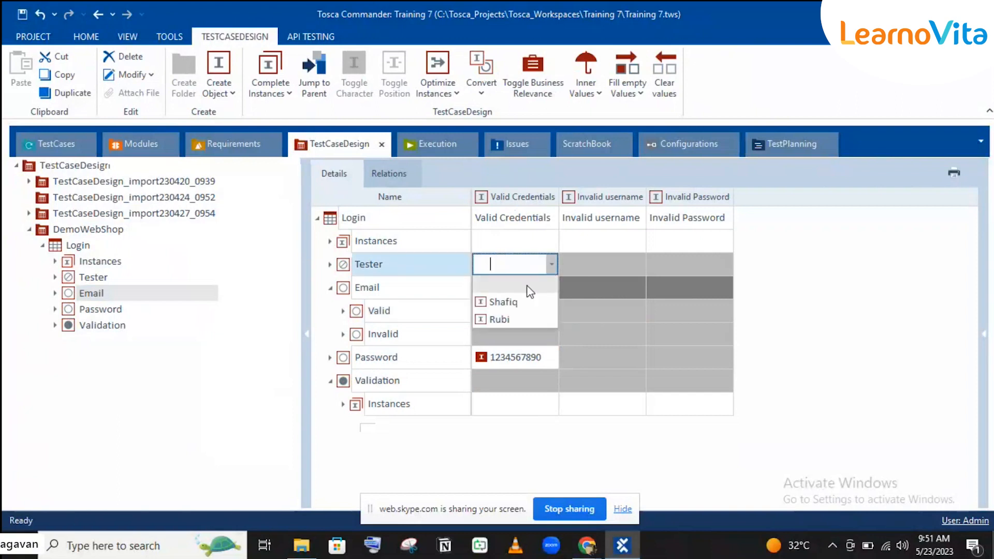
click(494, 300)
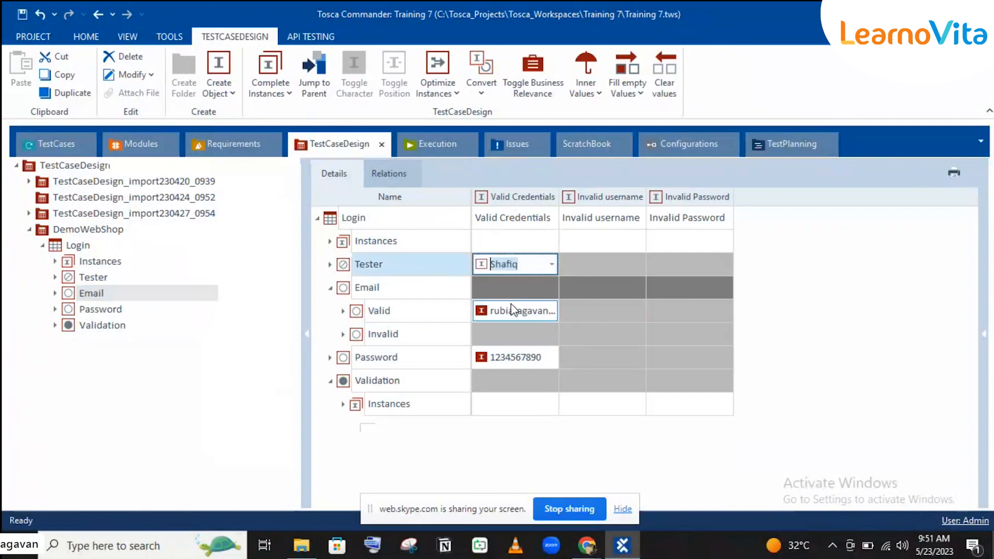
click(435, 274)
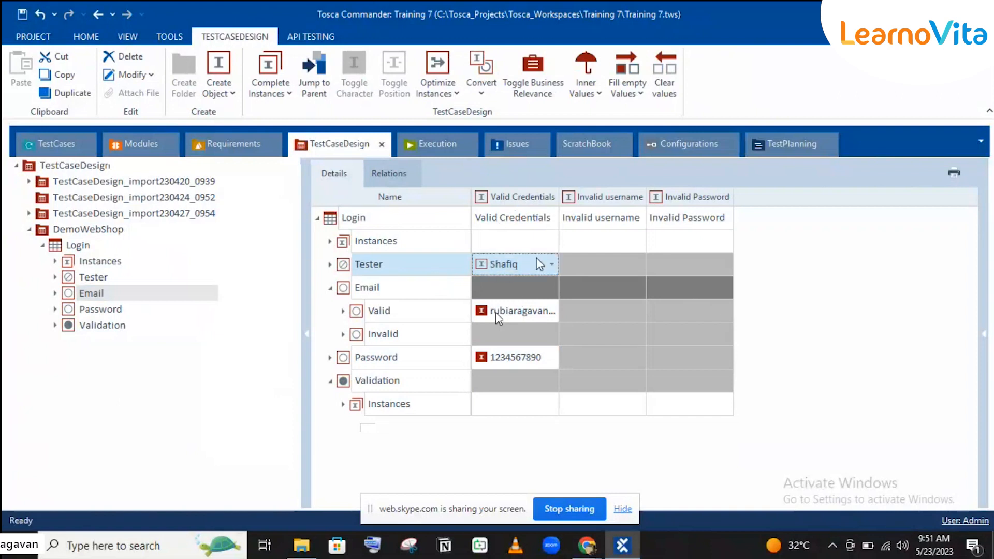
click(587, 279)
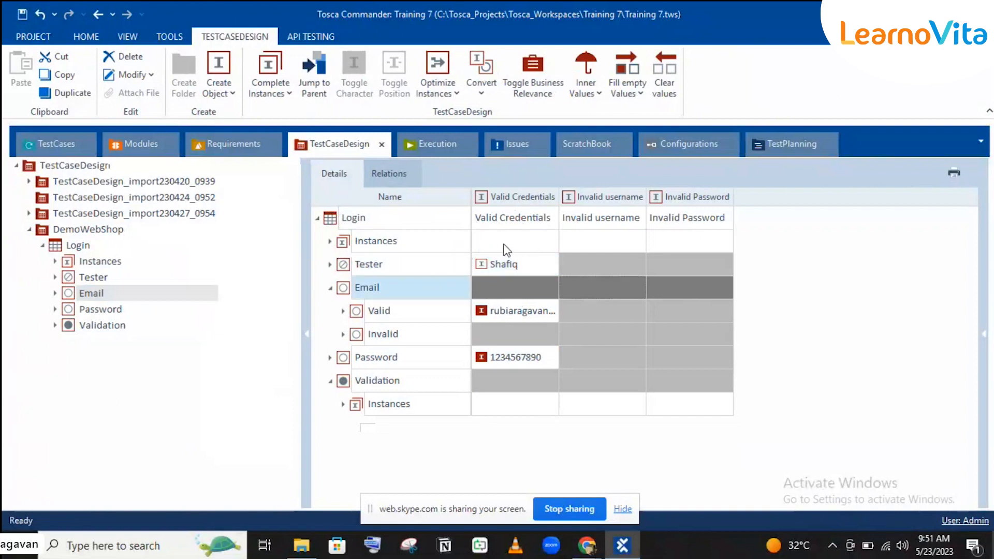
Give Invalid username the second tester and the invalid email address.
click(569, 265)
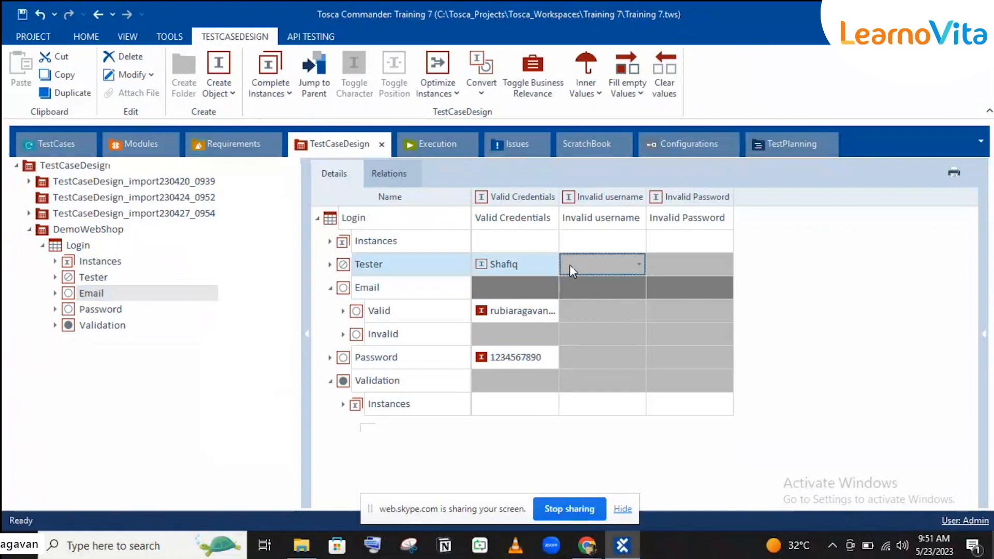
click(610, 267)
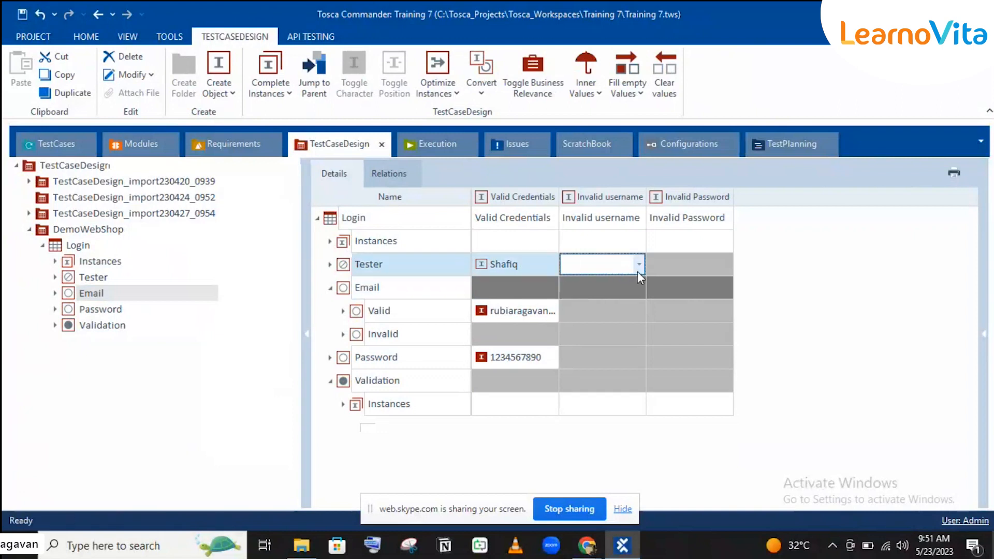
click(638, 270)
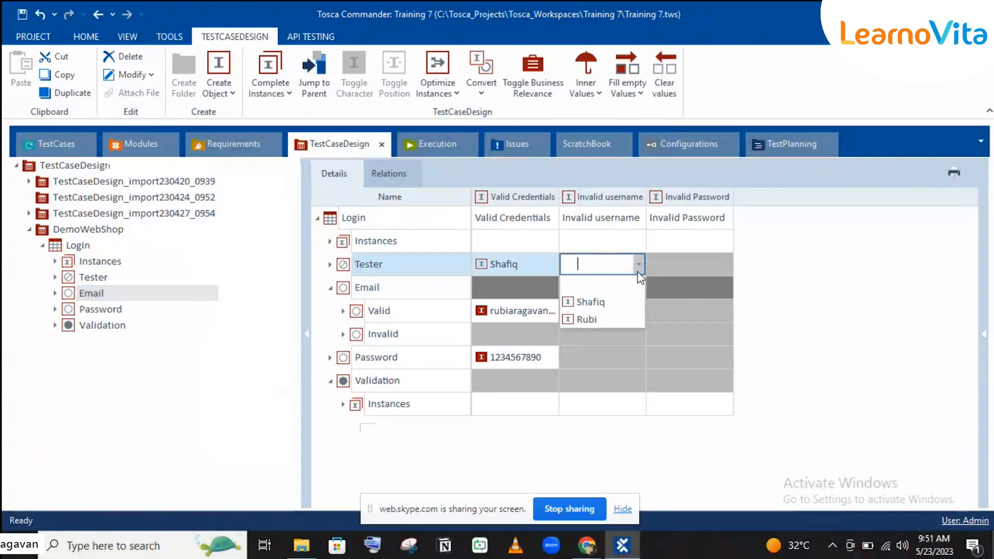
click(599, 318)
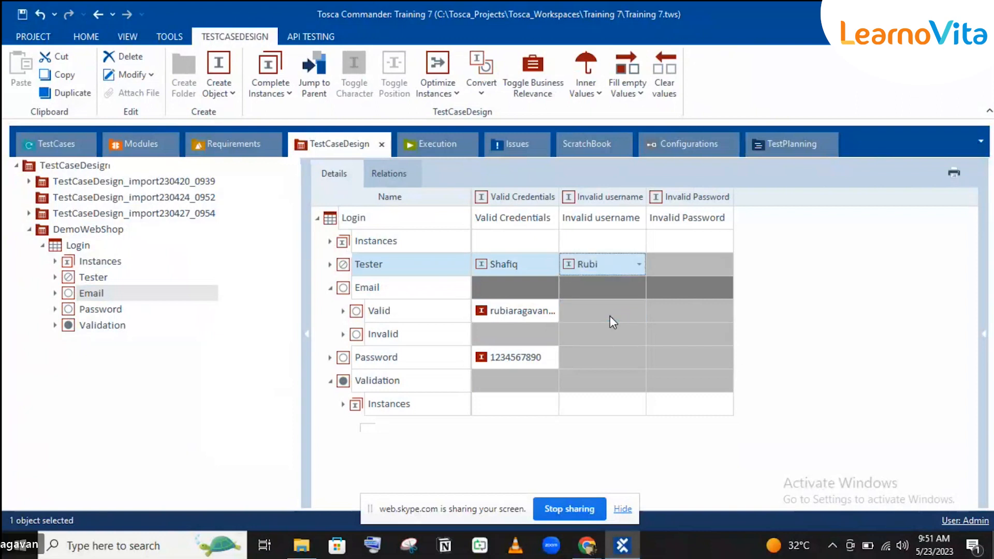
click(610, 315)
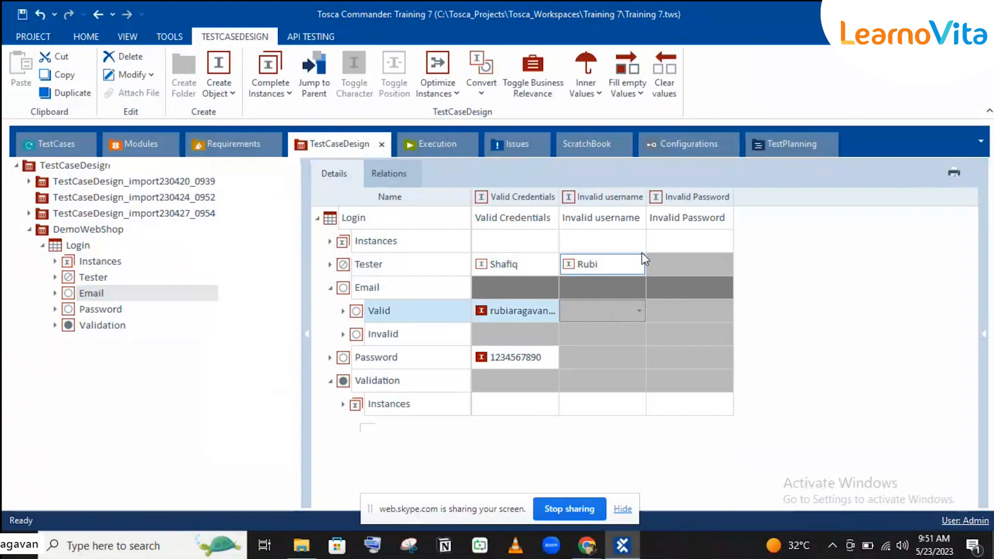
click(610, 334)
click(638, 334)
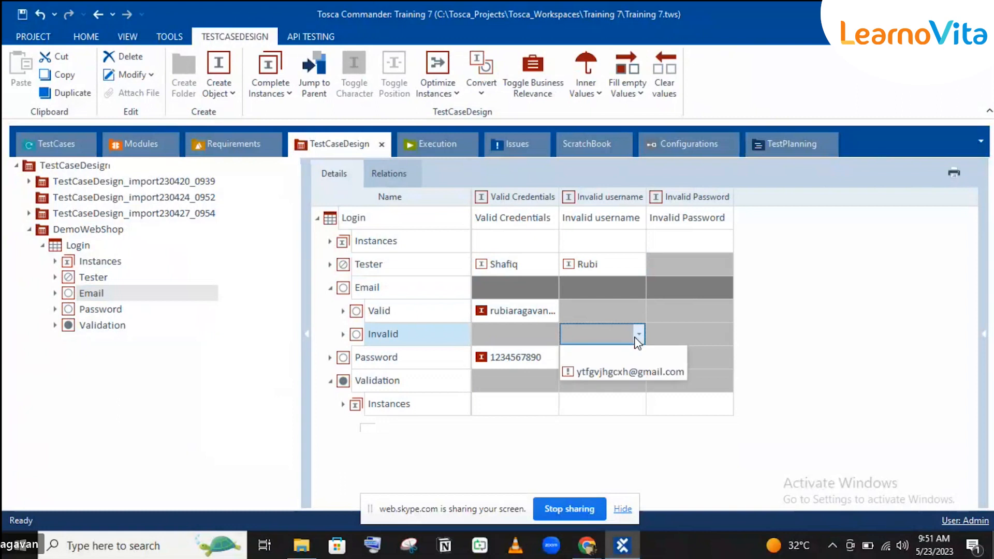
click(605, 373)
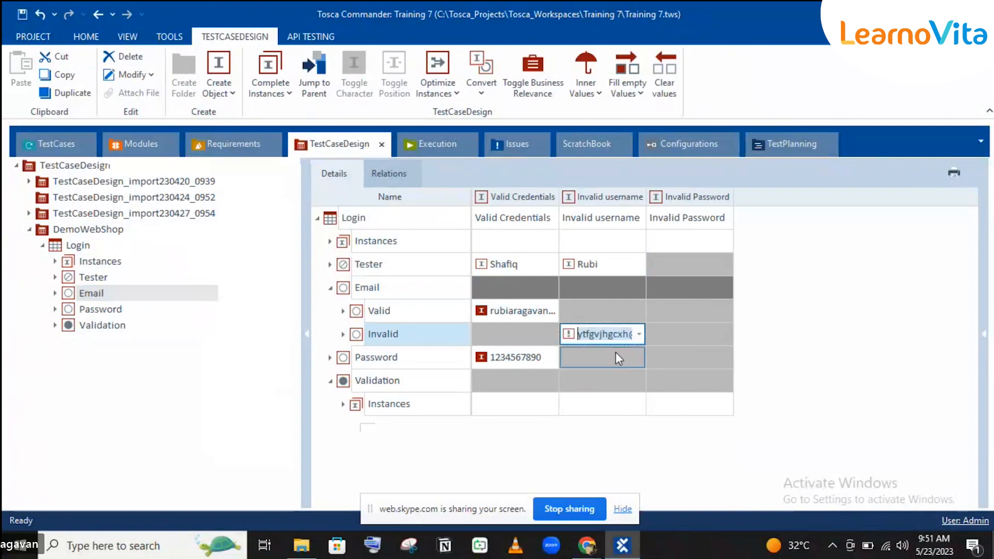
Give Invalid username the valid password and the 'No customer account found' validation message.
click(616, 356)
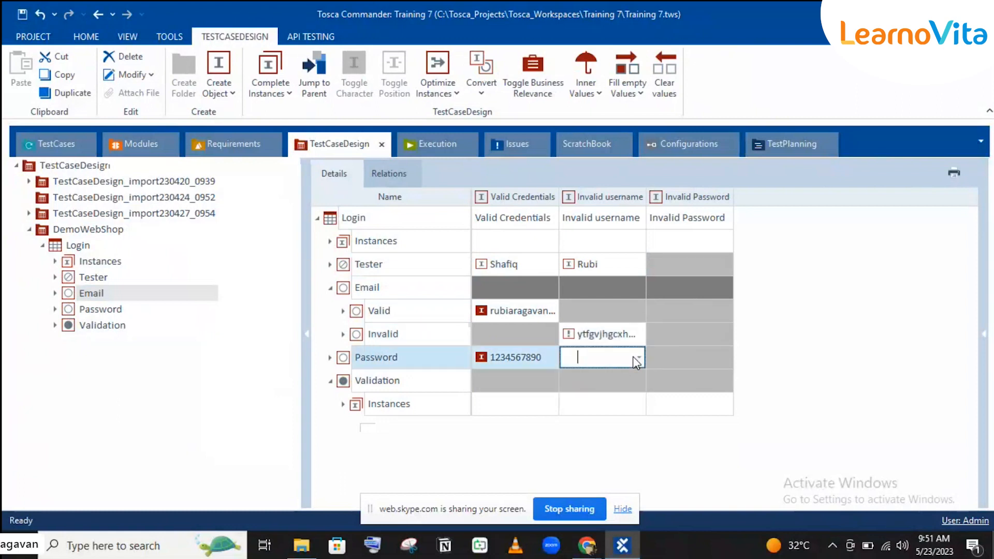
click(637, 358)
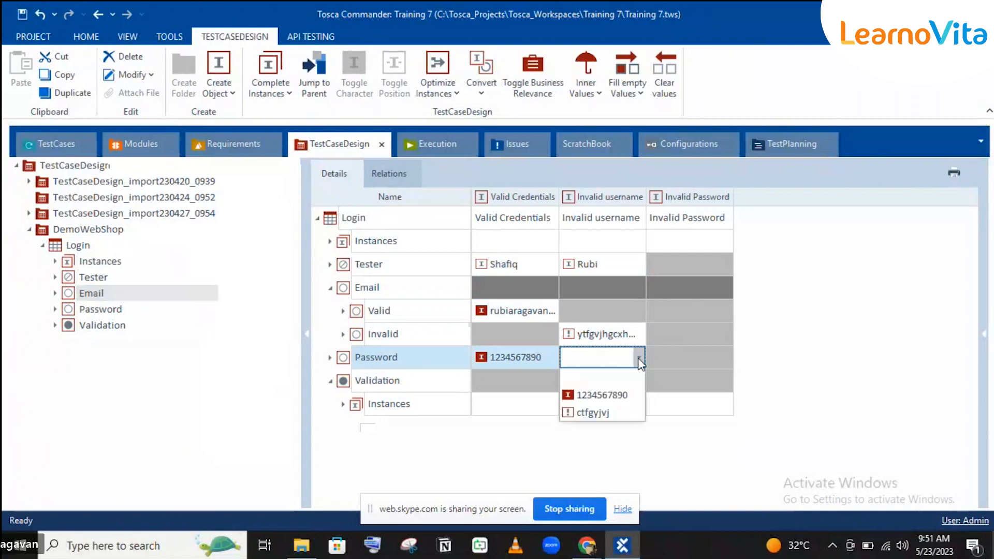
click(600, 396)
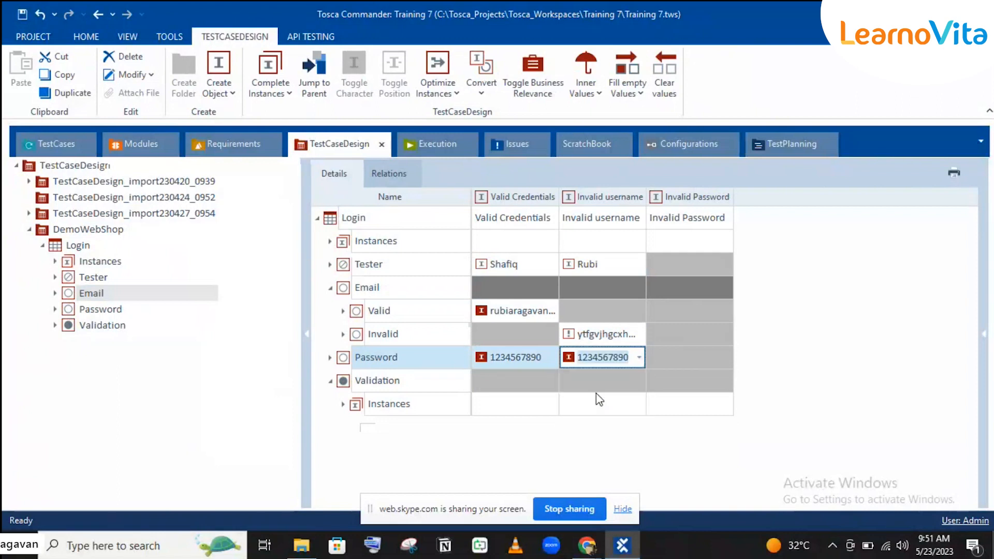
click(615, 401)
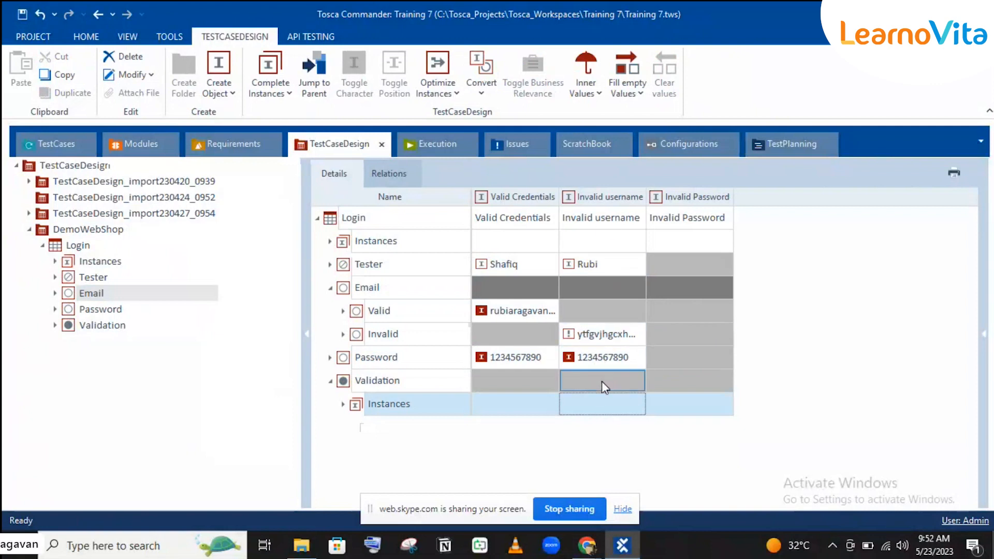
click(601, 380)
click(645, 380)
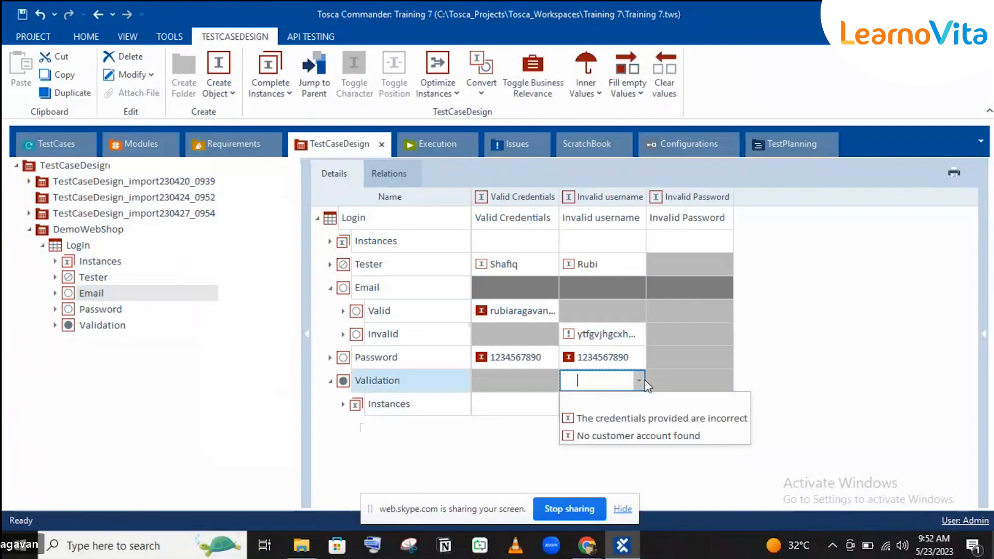
click(614, 435)
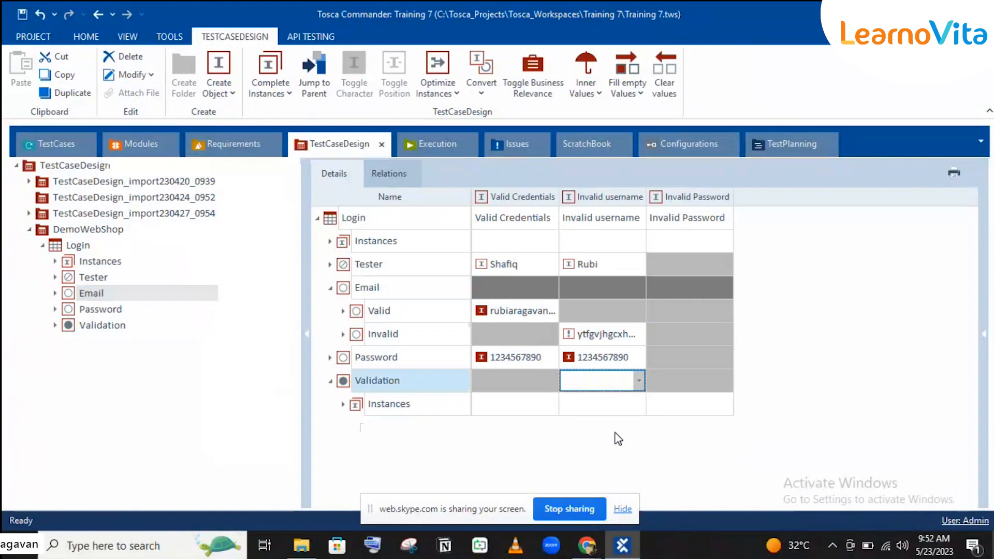
click(511, 362)
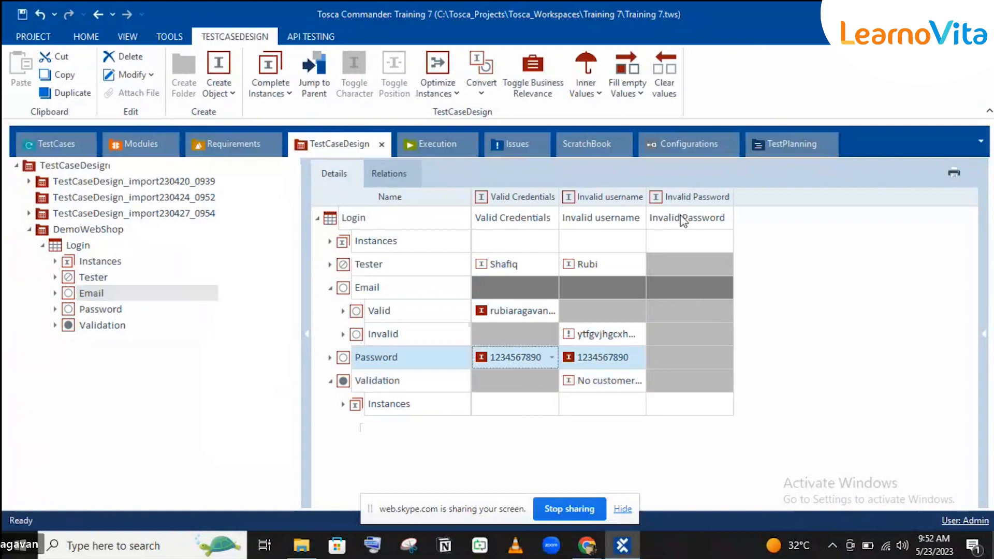
Give Invalid Password the first tester and the second valid email address.
click(699, 262)
click(725, 264)
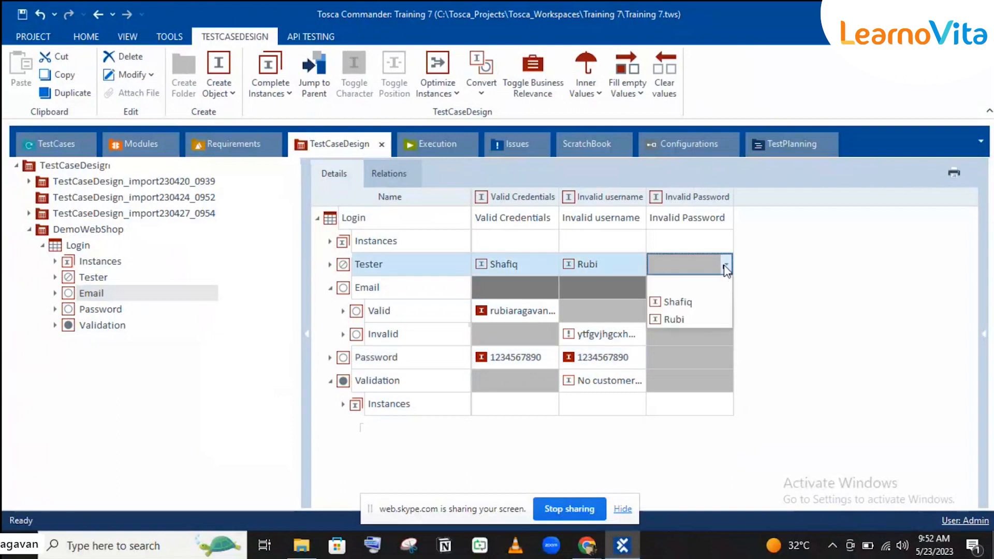
click(696, 302)
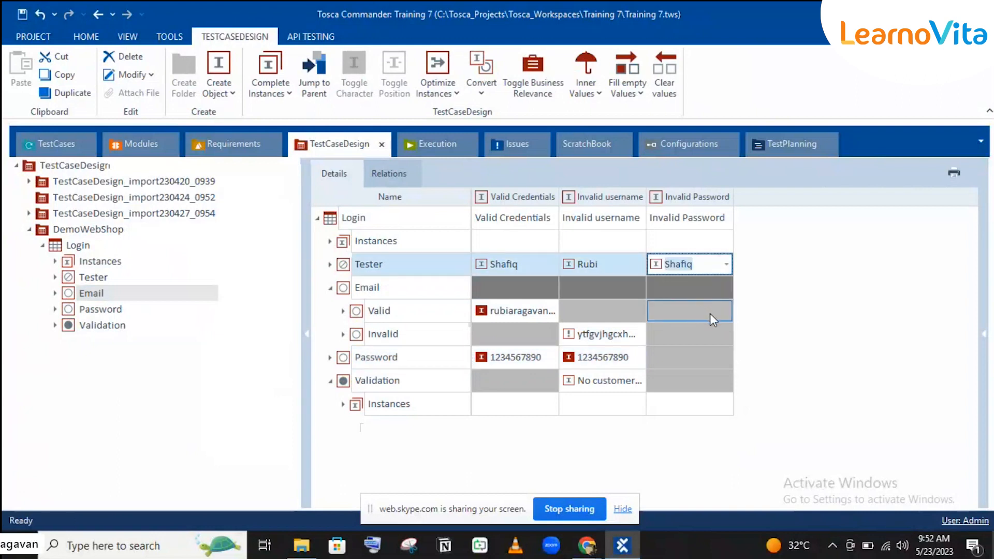
click(696, 315)
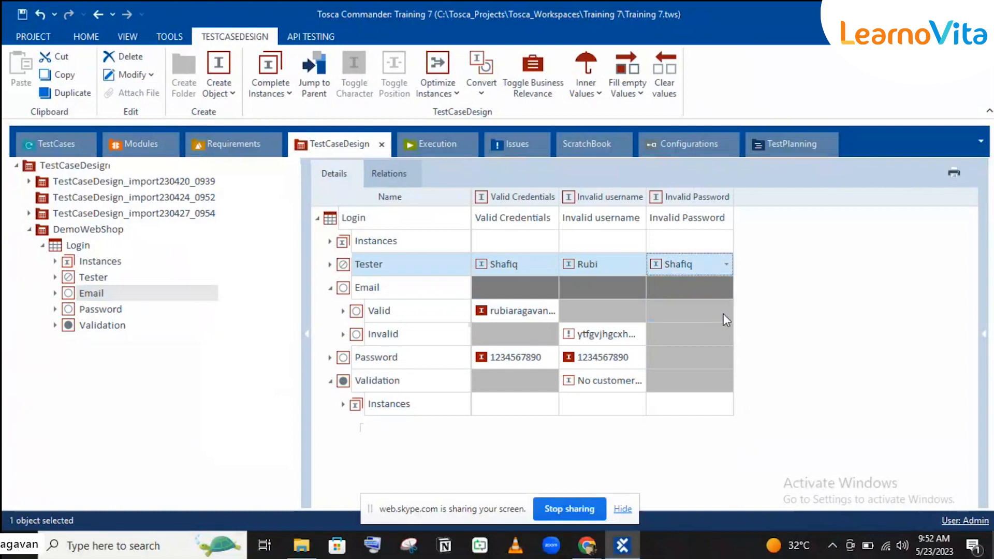
click(725, 312)
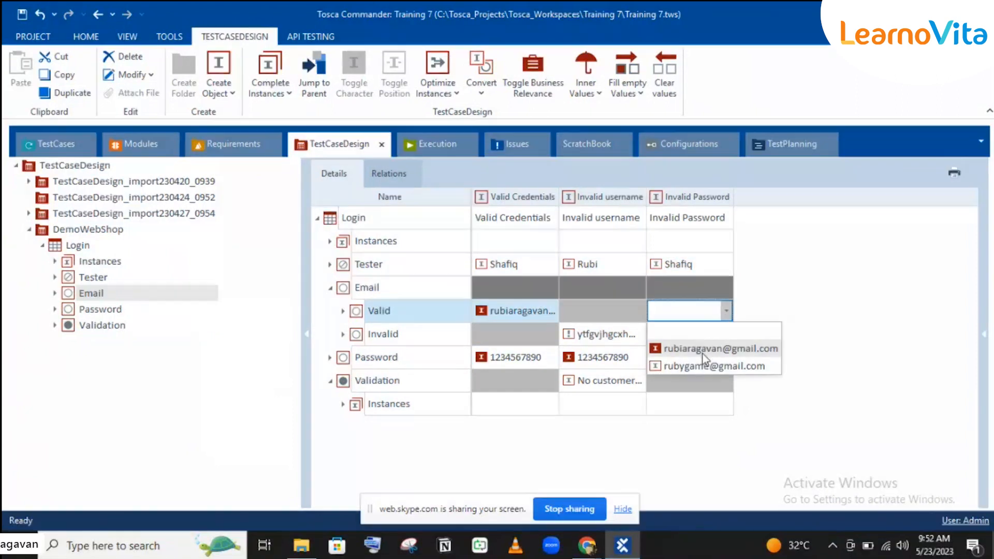
click(696, 365)
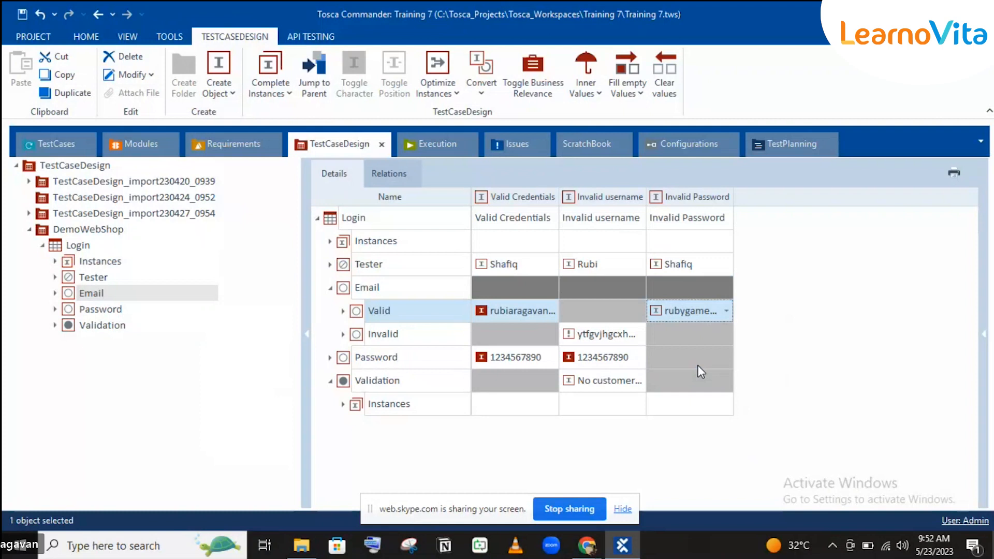
click(697, 365)
click(728, 313)
click(726, 311)
click(703, 342)
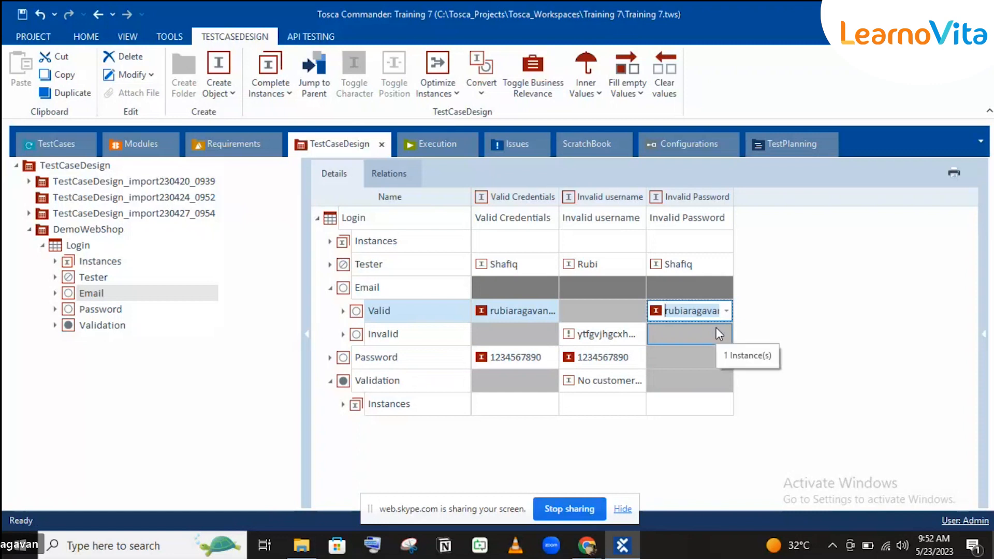
click(726, 310)
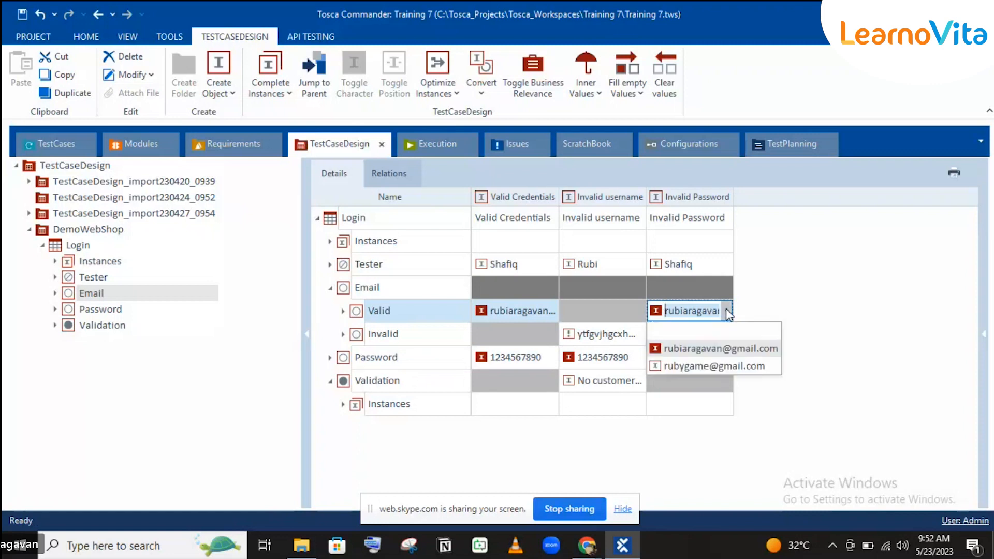
click(695, 365)
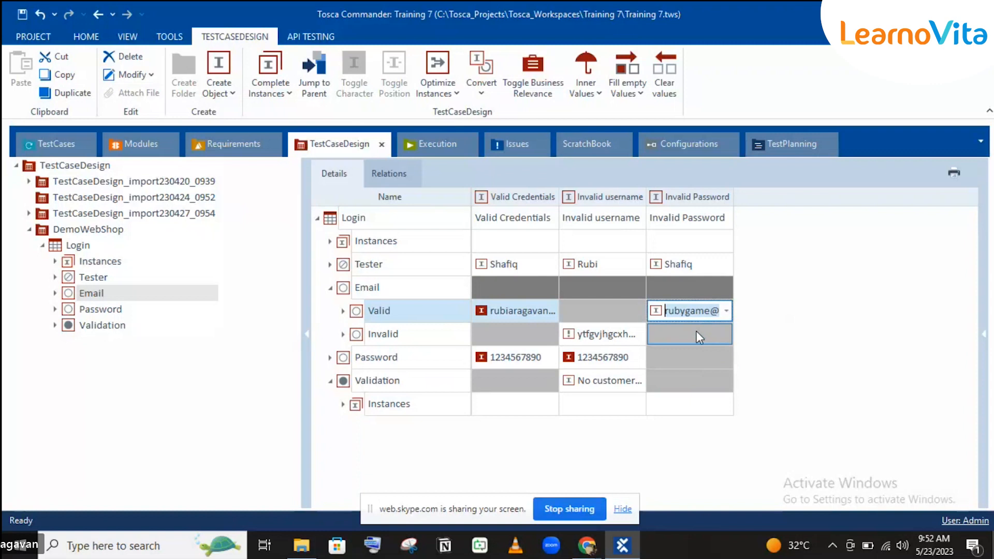
click(697, 332)
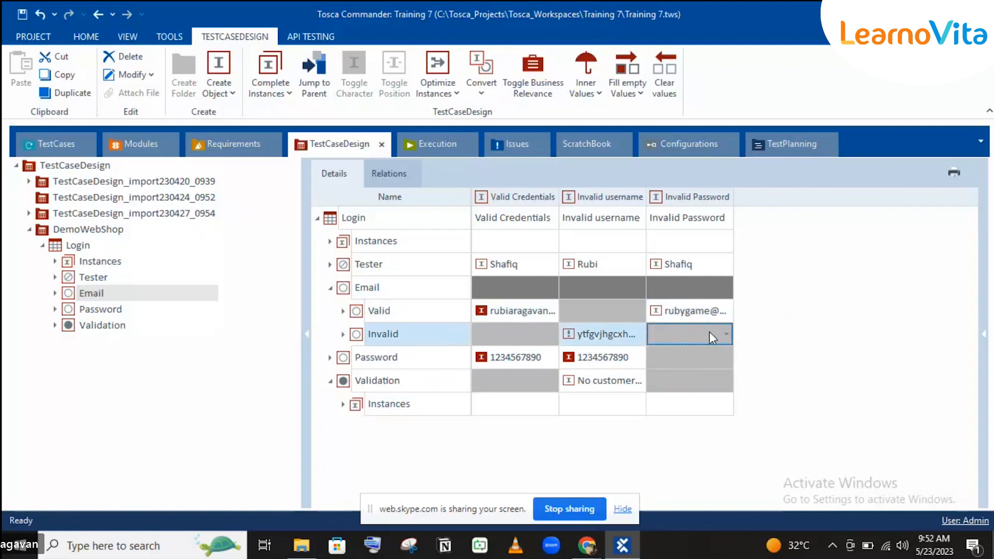
Give Invalid Password an invalid password and the 'The credentials provided are incorrect' message.
click(708, 356)
click(727, 358)
click(727, 358)
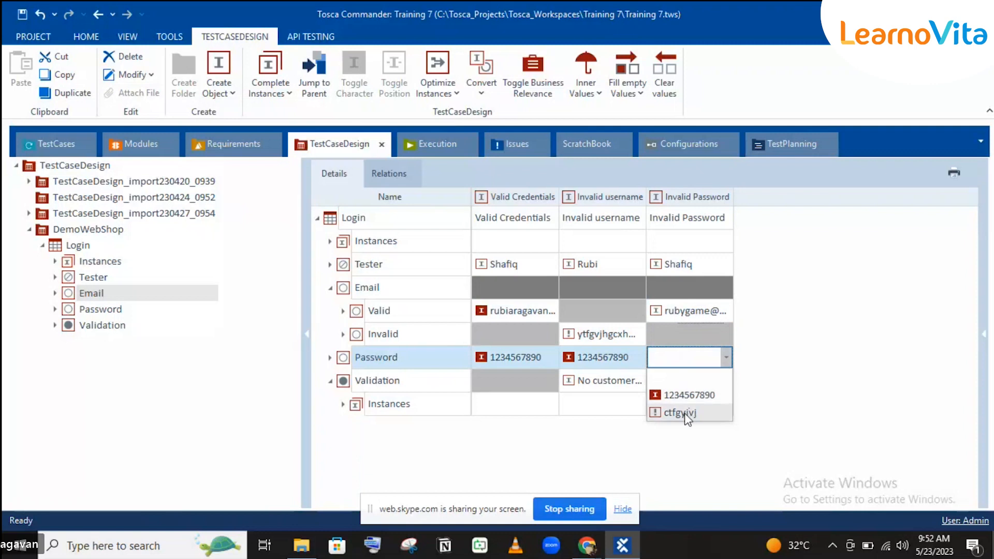
click(688, 420)
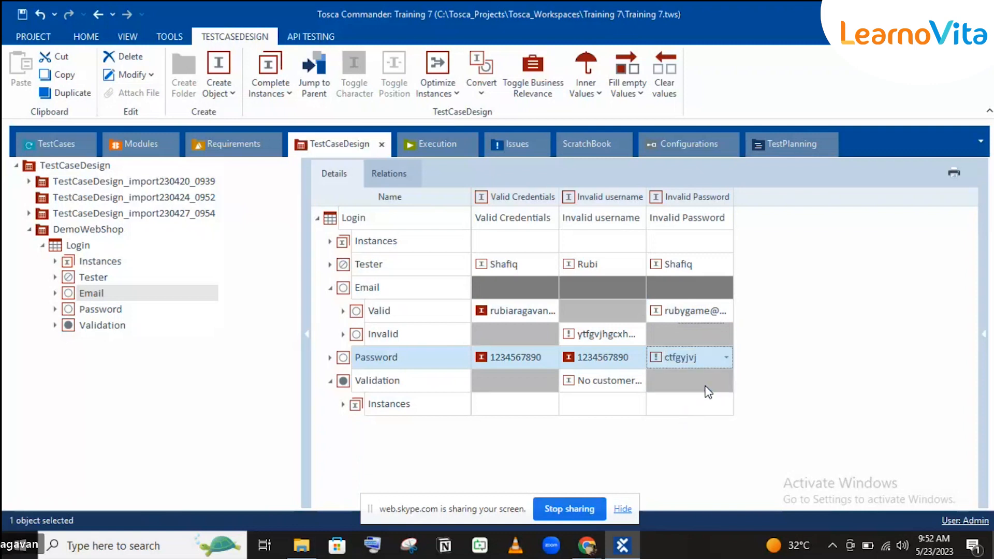
click(708, 392)
click(726, 381)
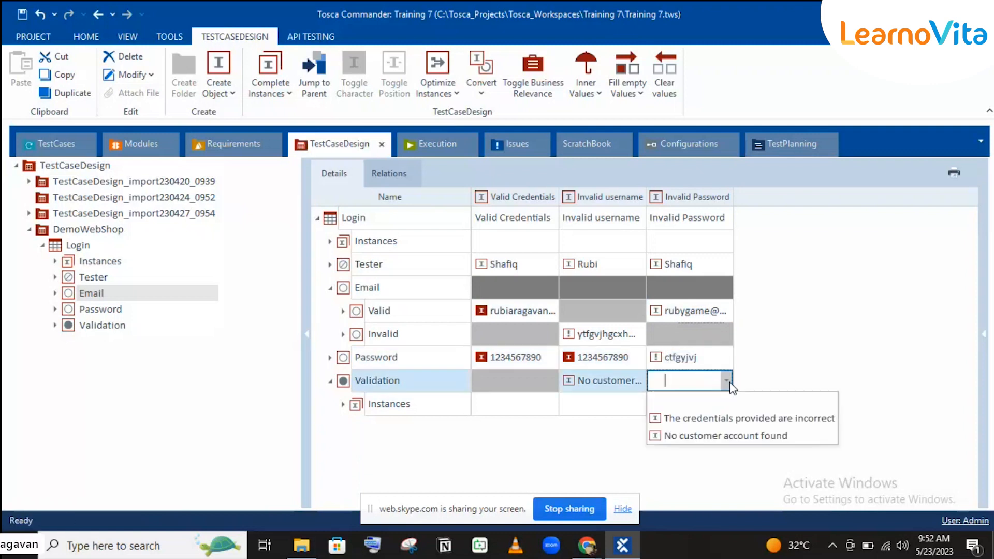
click(710, 417)
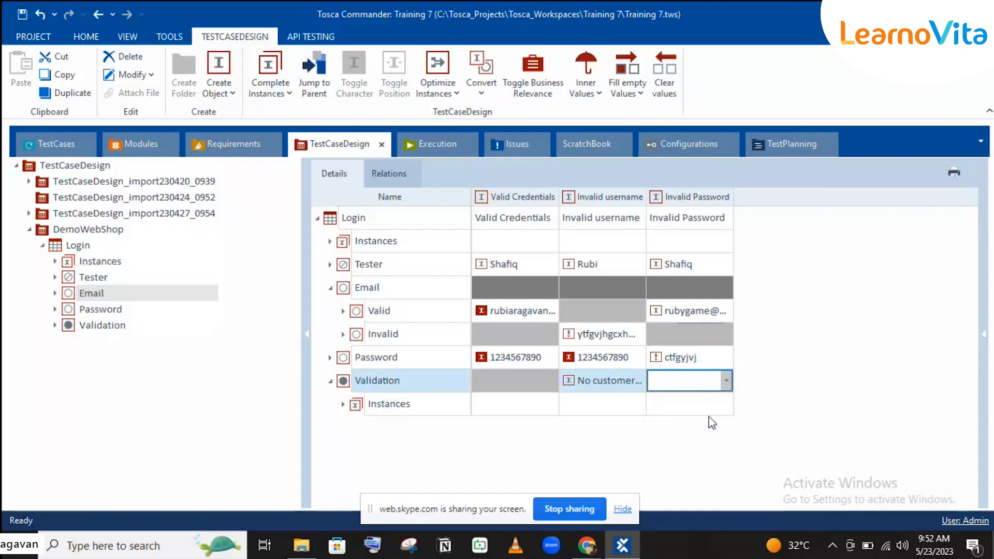
click(828, 385)
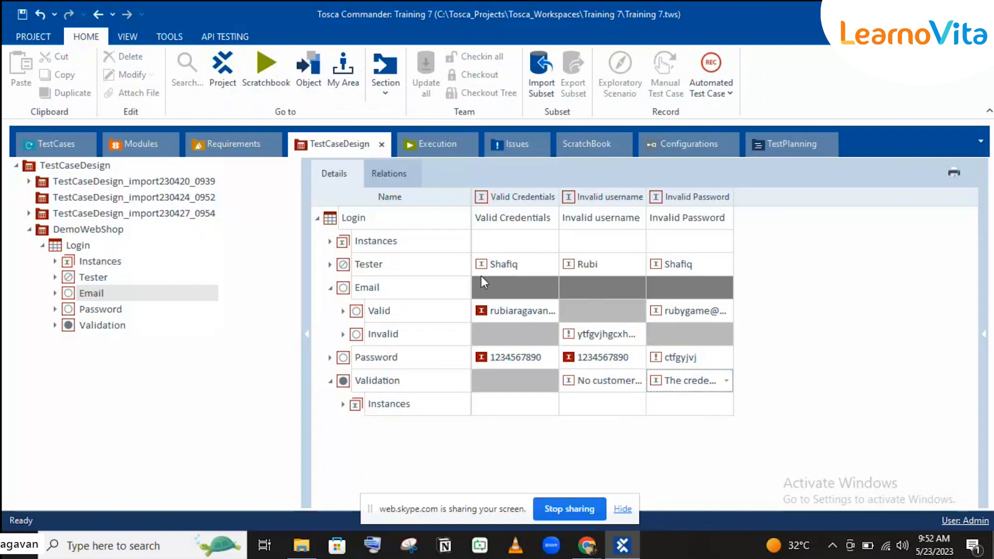
click(330, 289)
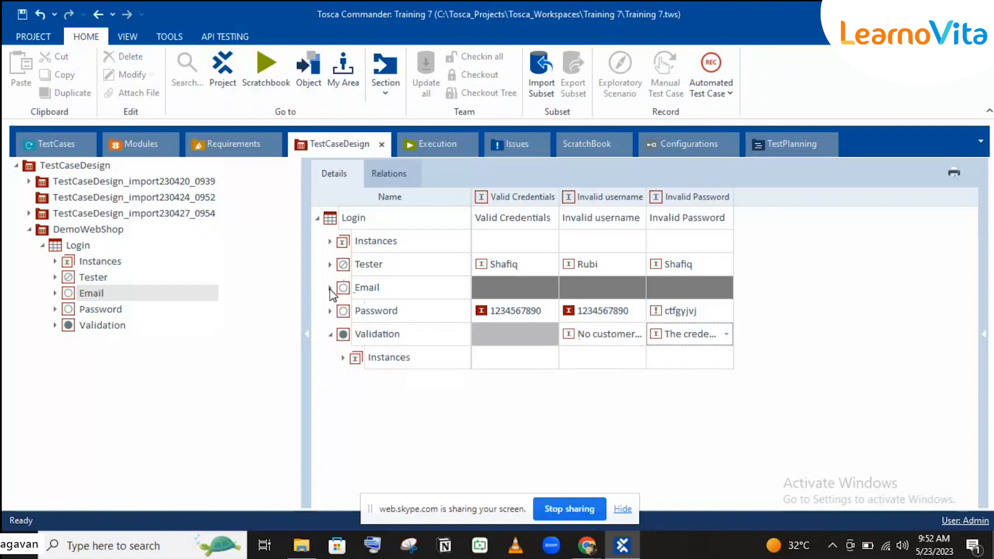
click(330, 289)
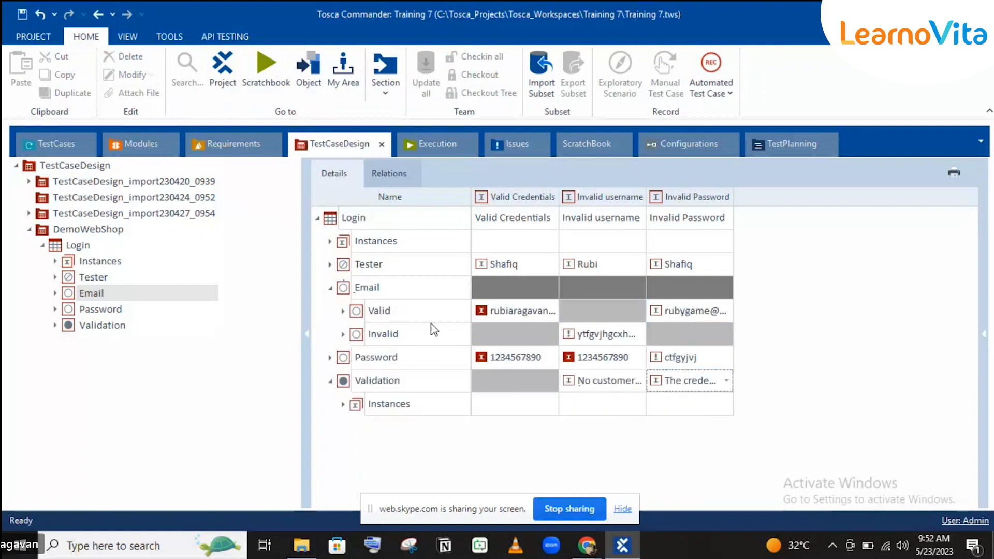
Instantiate the TCD Login template and expand TemplateInstance of Login to see its three test cases.
click(37, 147)
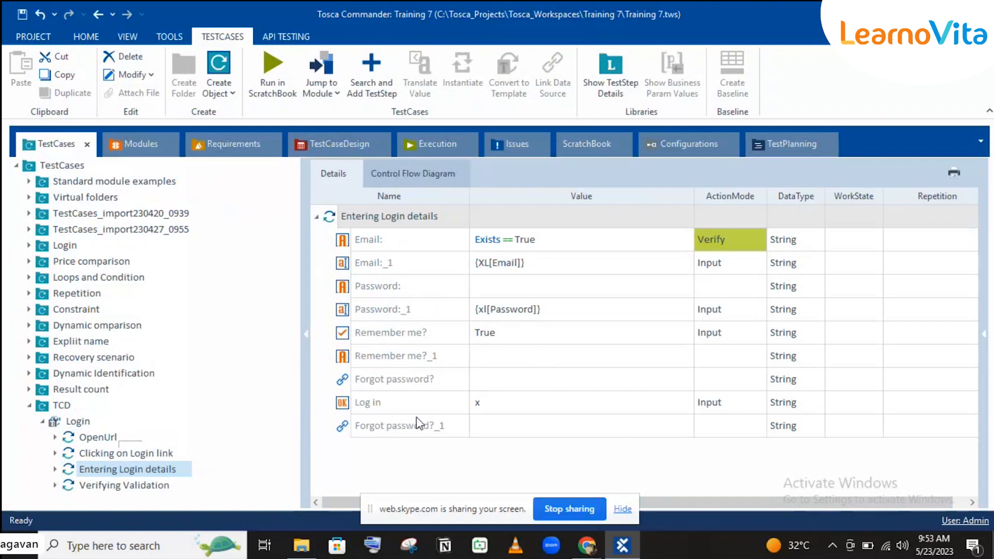
click(91, 424)
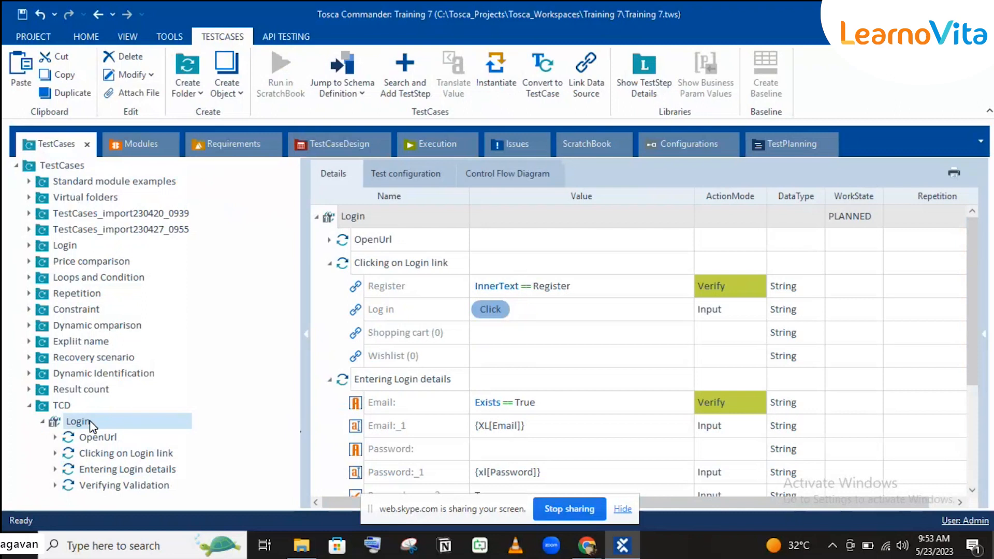
click(496, 85)
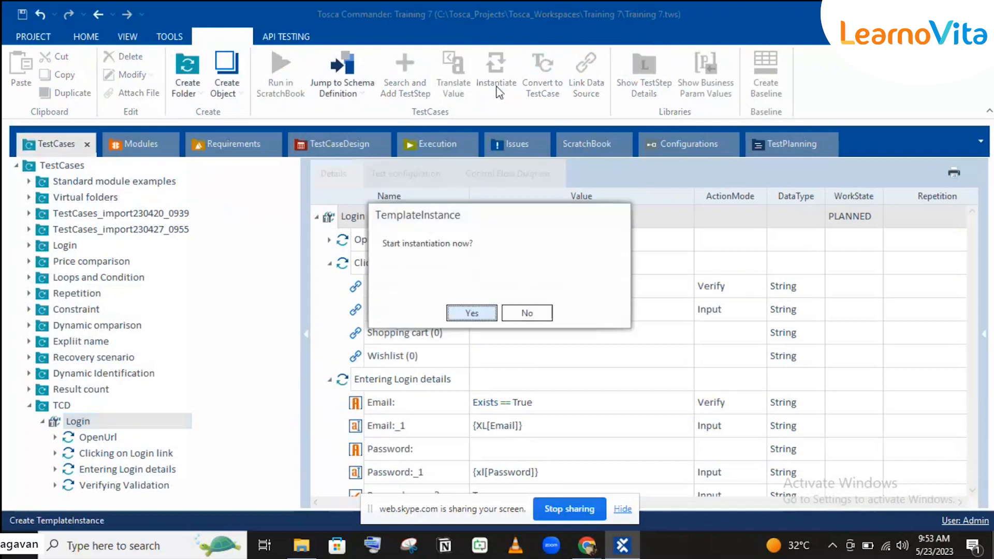
click(463, 313)
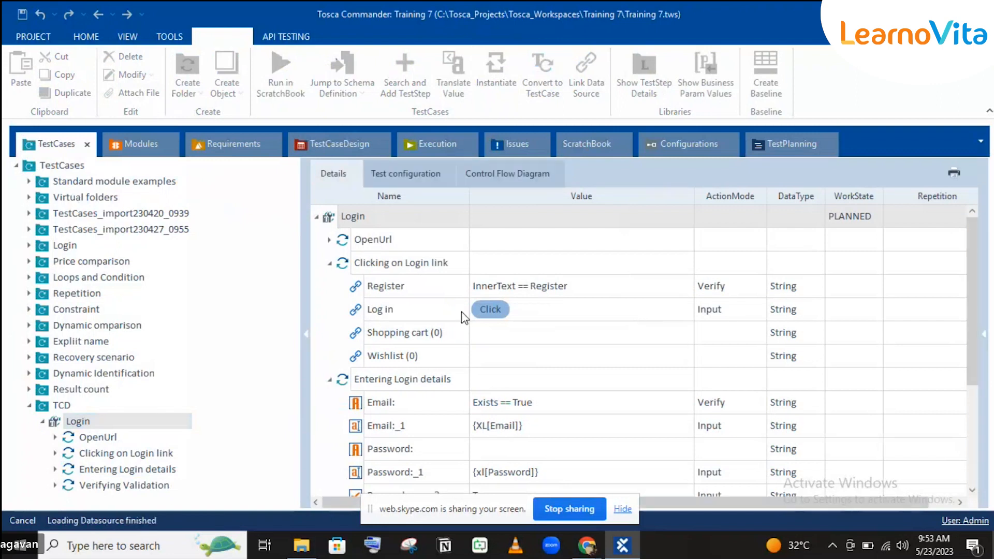
click(41, 422)
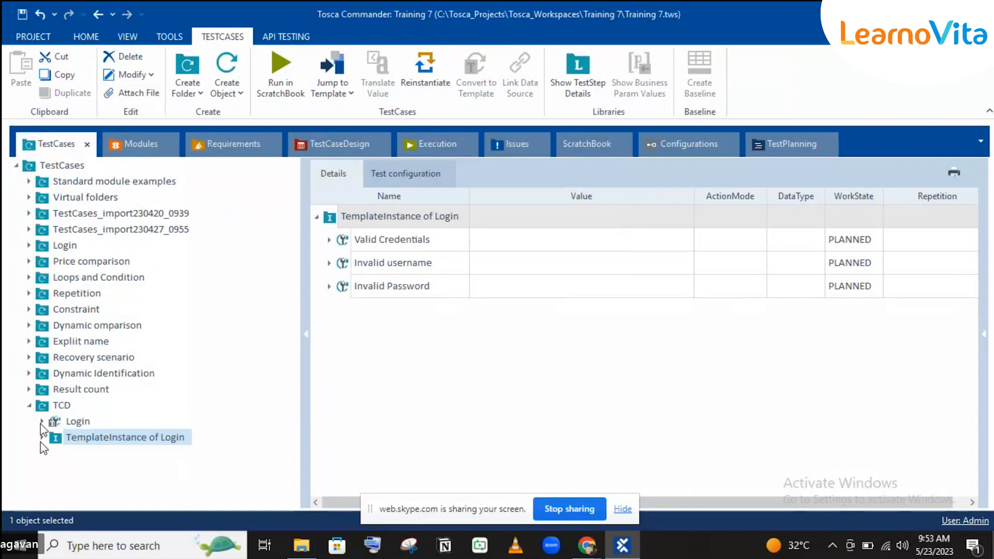
double_click(67, 441)
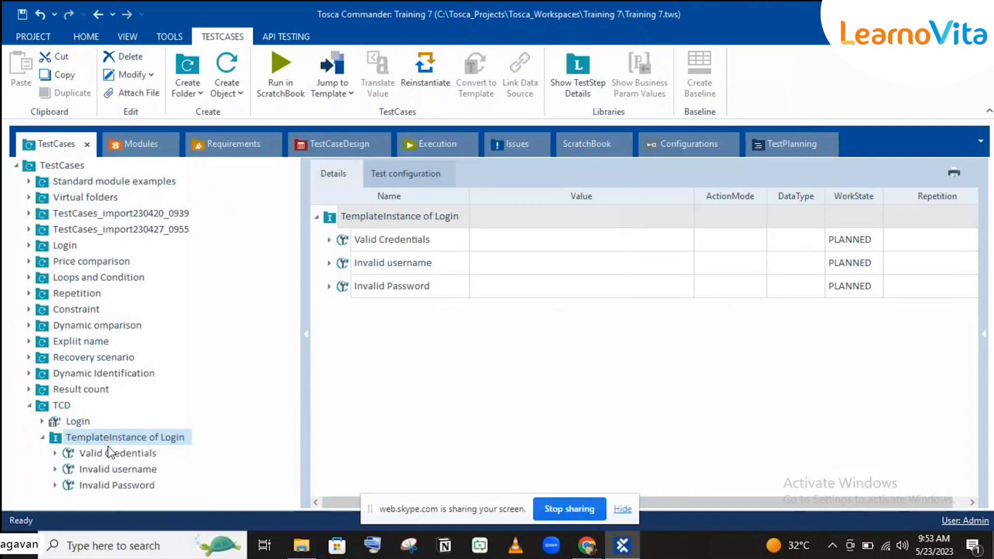
Browse the Valid Credentials test case and the Login sheet's instances in TestCaseDesign.
click(111, 451)
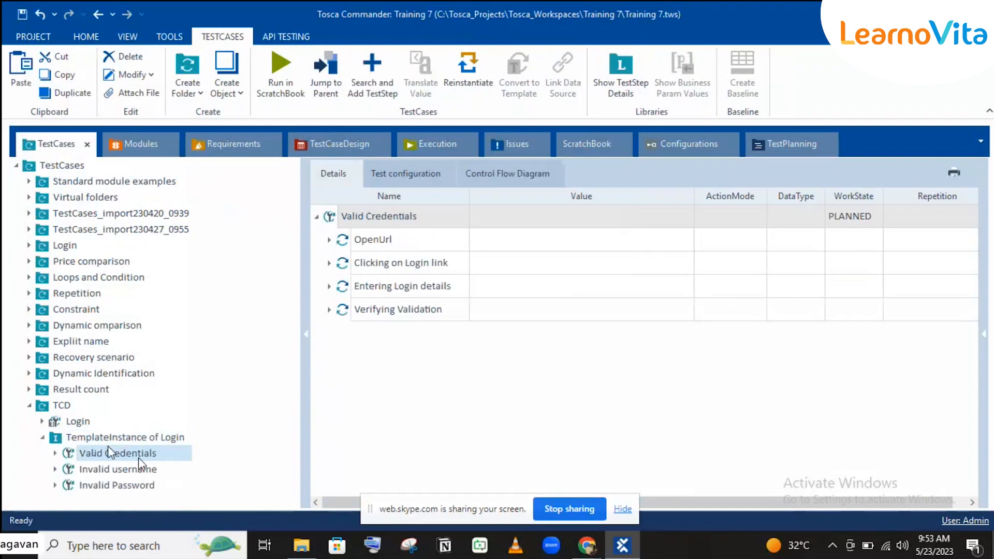
click(341, 148)
click(92, 248)
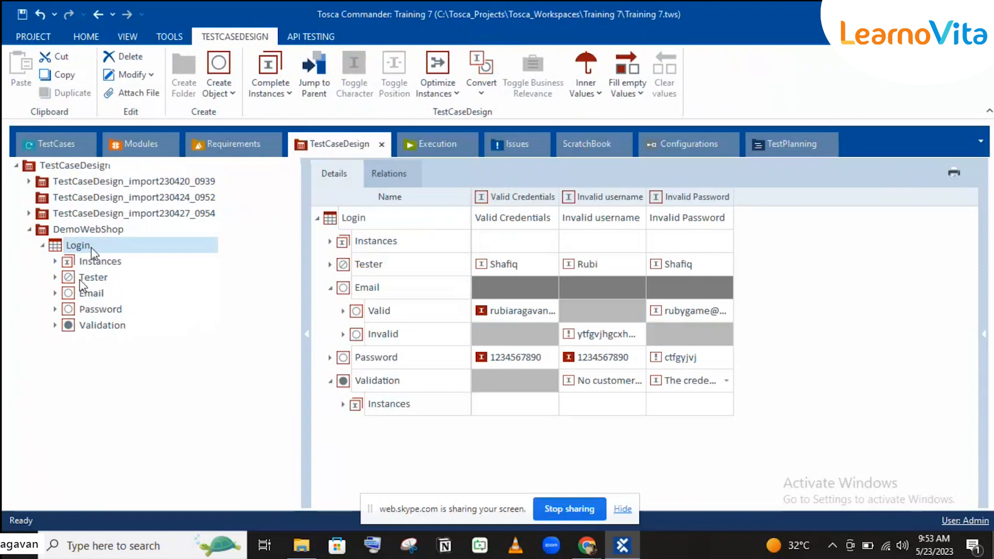
click(55, 261)
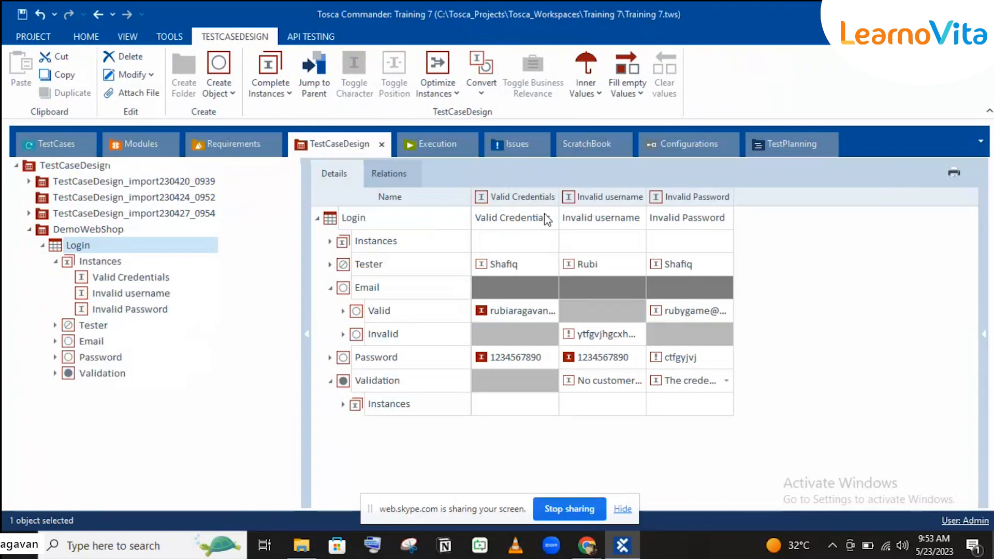
click(30, 152)
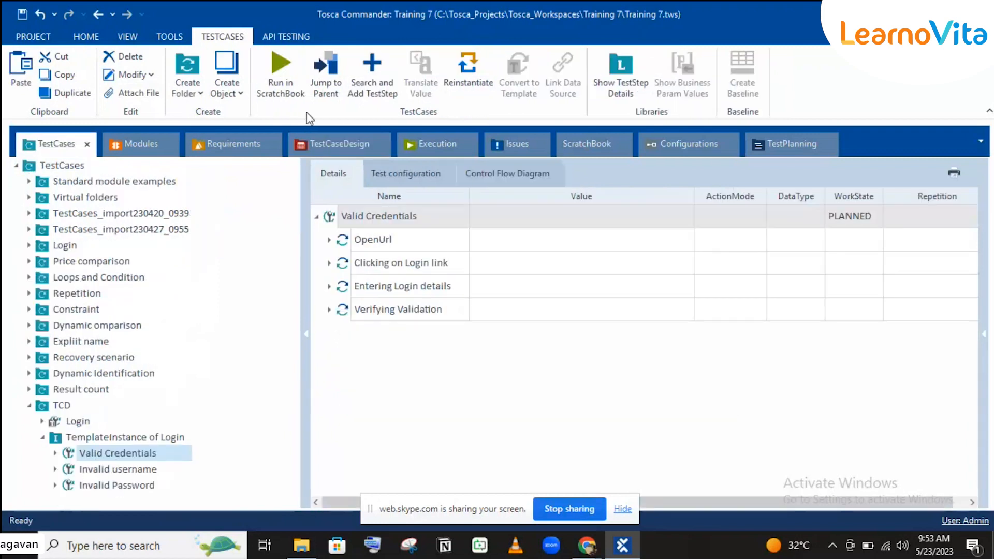
click(359, 154)
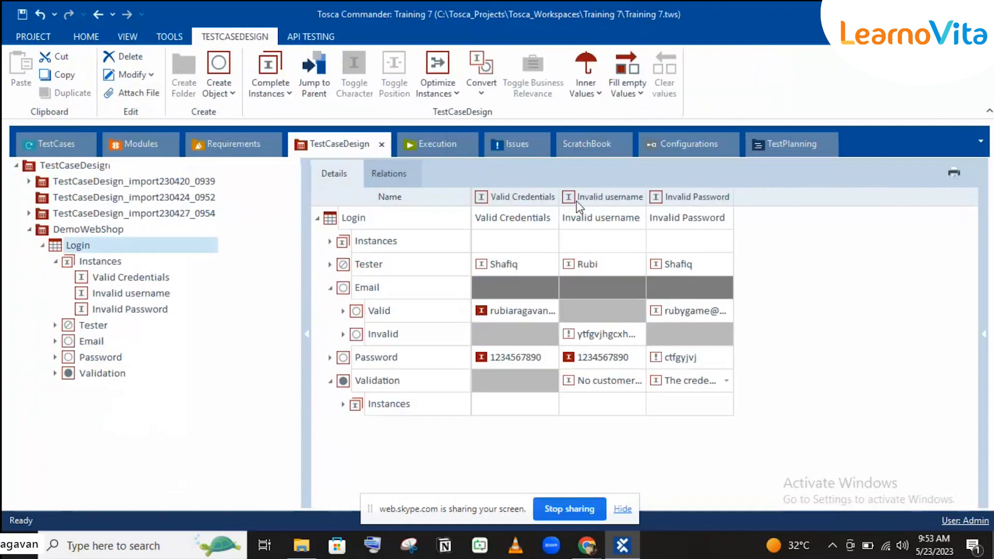
click(38, 165)
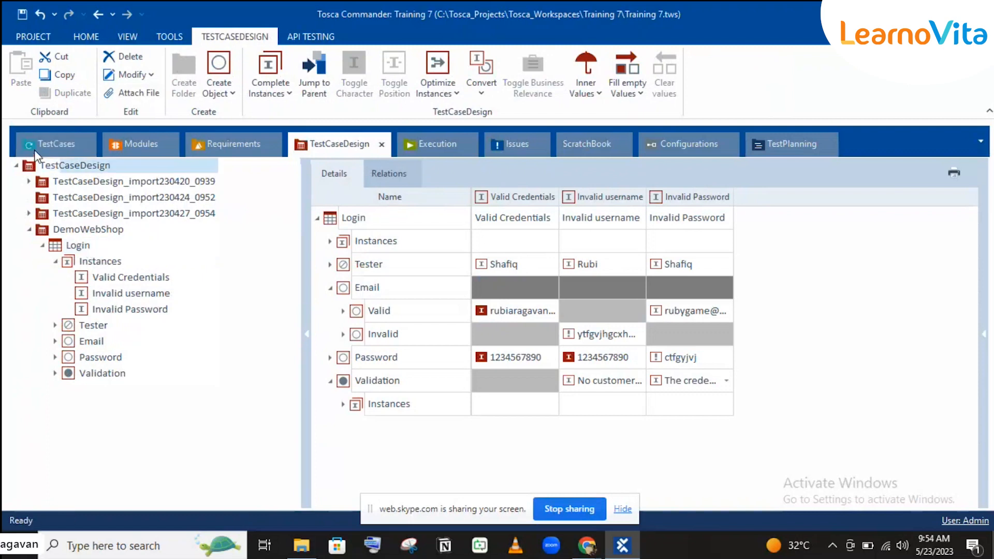
click(42, 148)
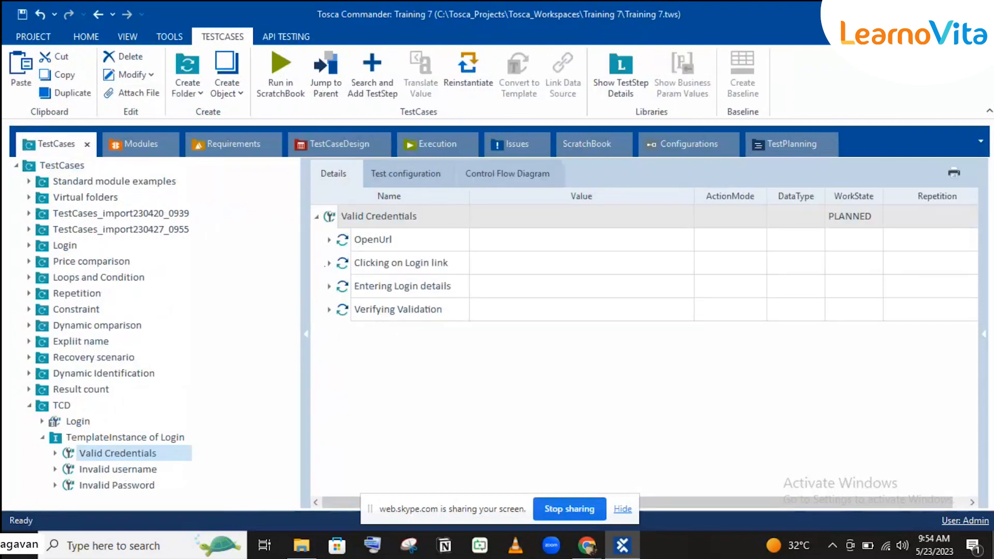
Inspect Entering Login details in Valid Credentials and Invalid username, then open the TCD Login template.
click(329, 286)
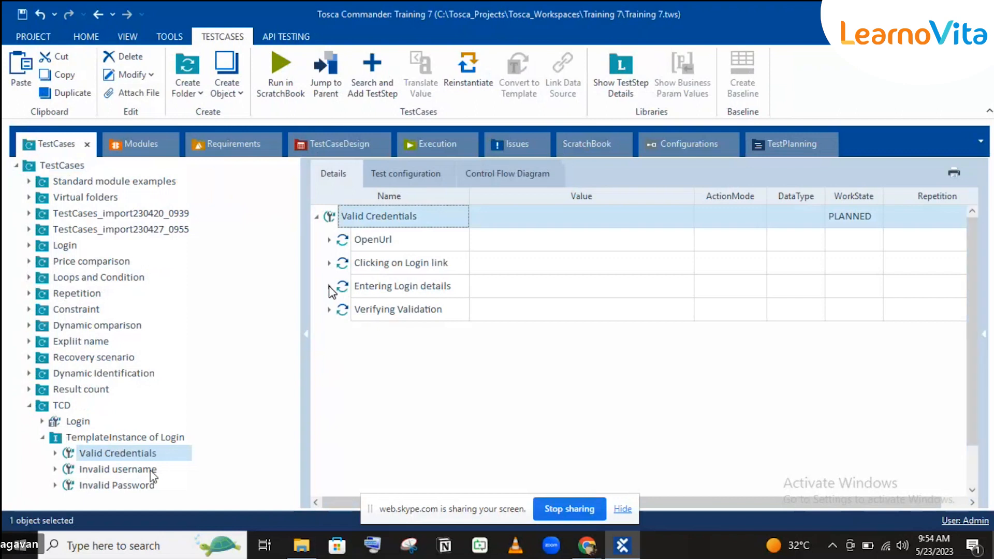
click(330, 287)
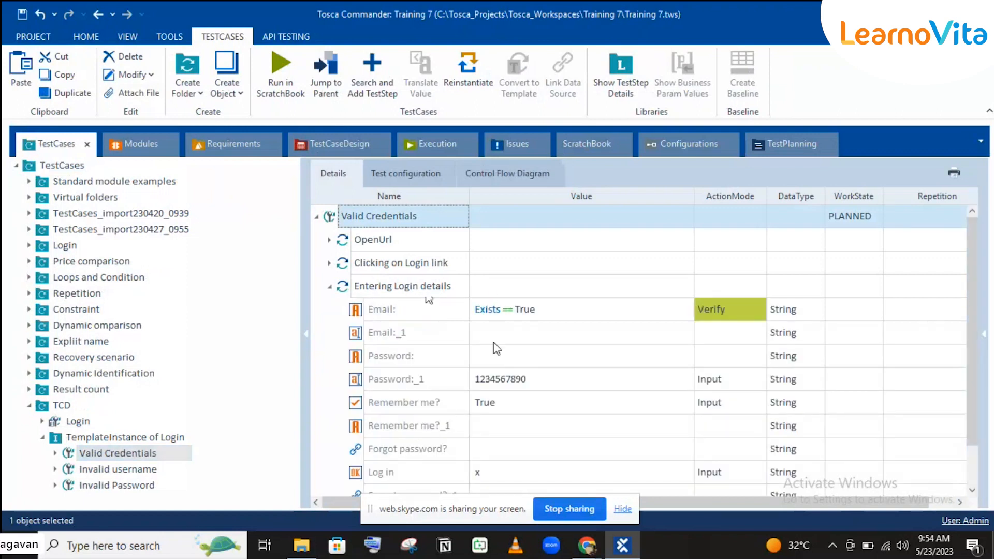
scroll(545, 278, down, 2)
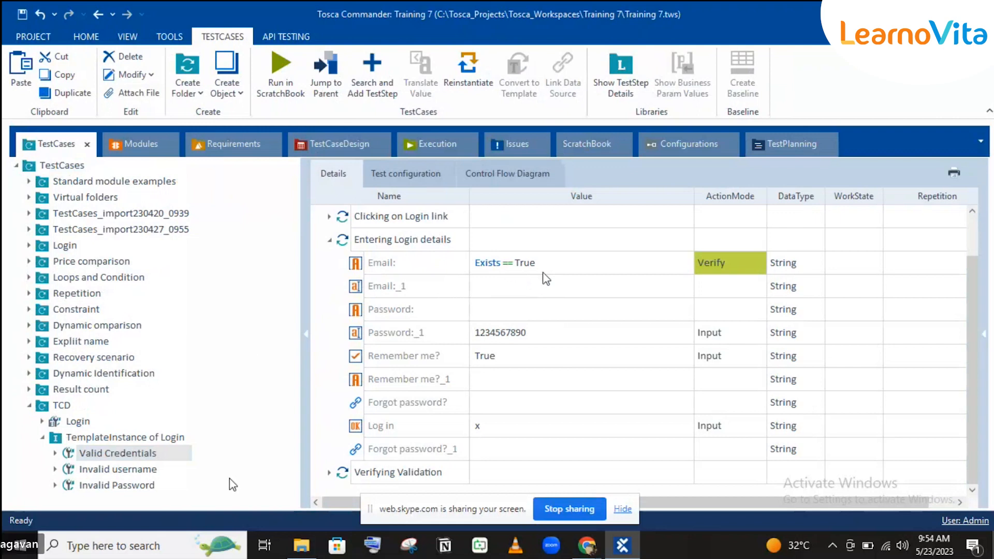
click(107, 472)
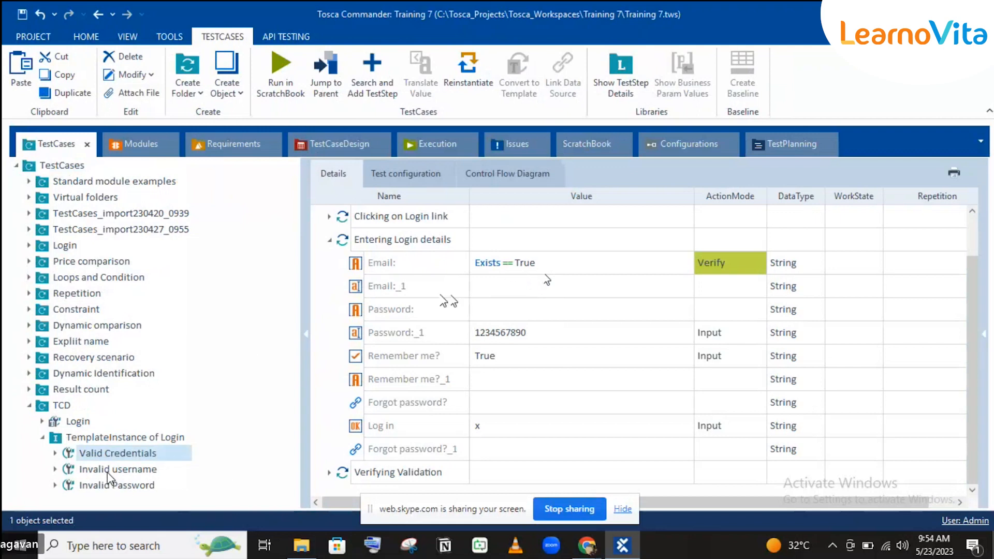
click(107, 472)
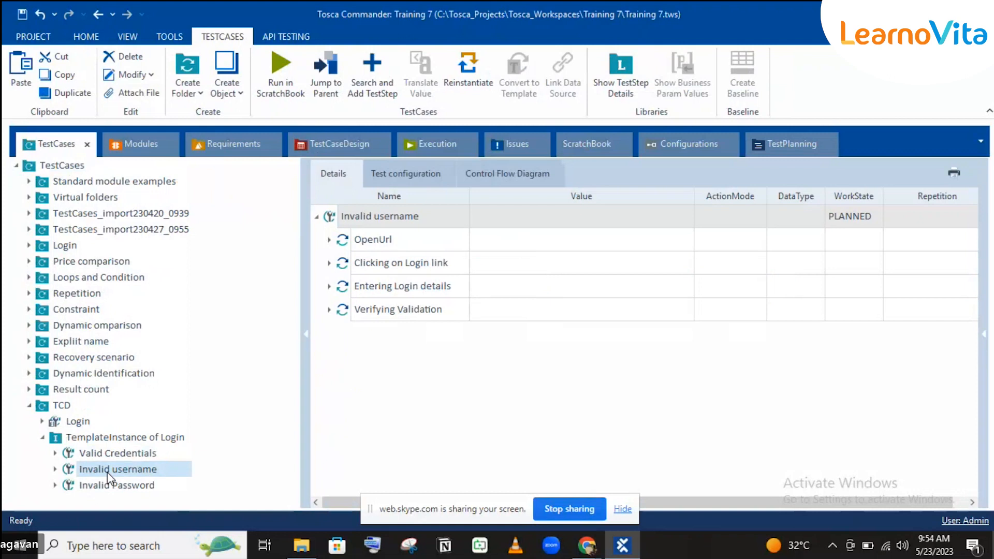
click(328, 285)
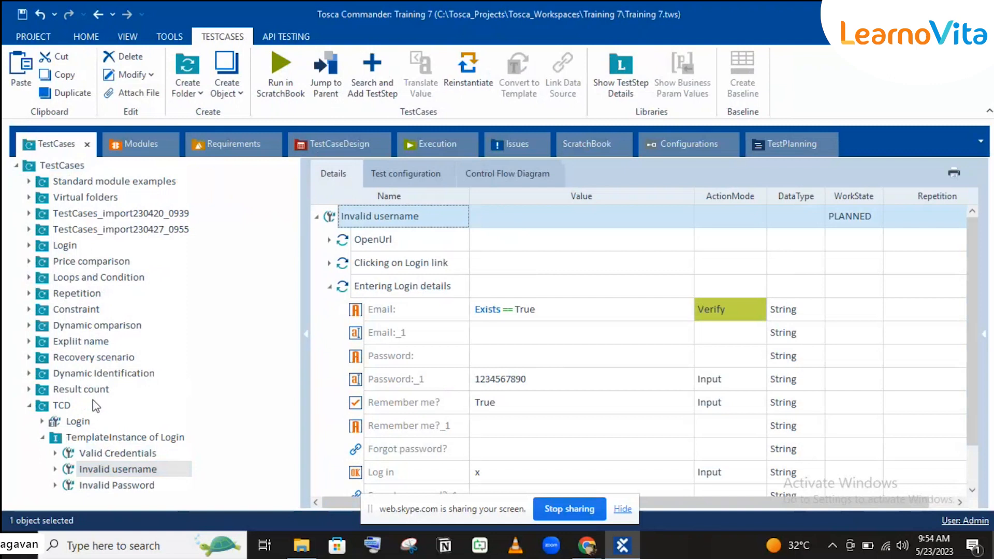
click(74, 423)
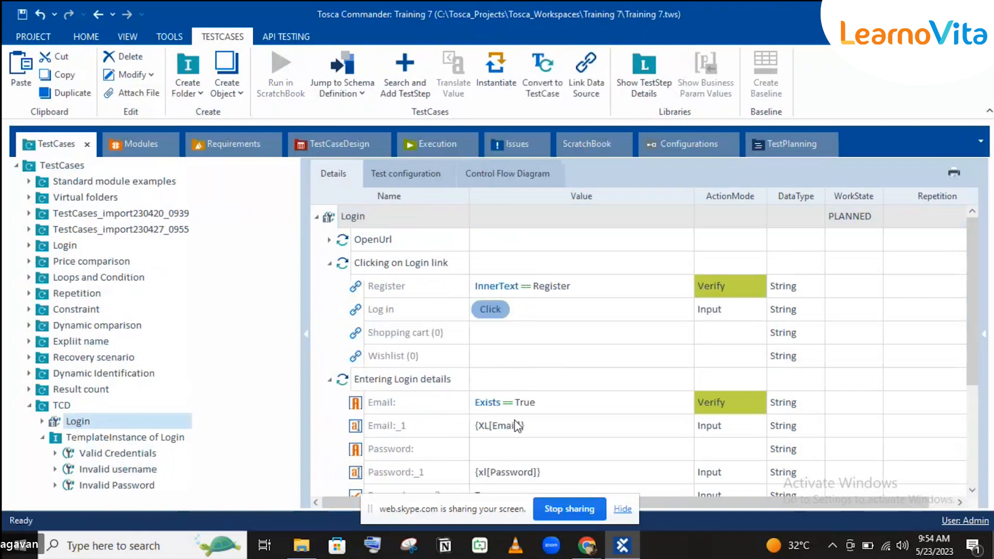
click(517, 427)
Link the Valid email class into the template's Email:_1 value, making it {XL[Email.Valid]}.
scroll(517, 427, down, 2)
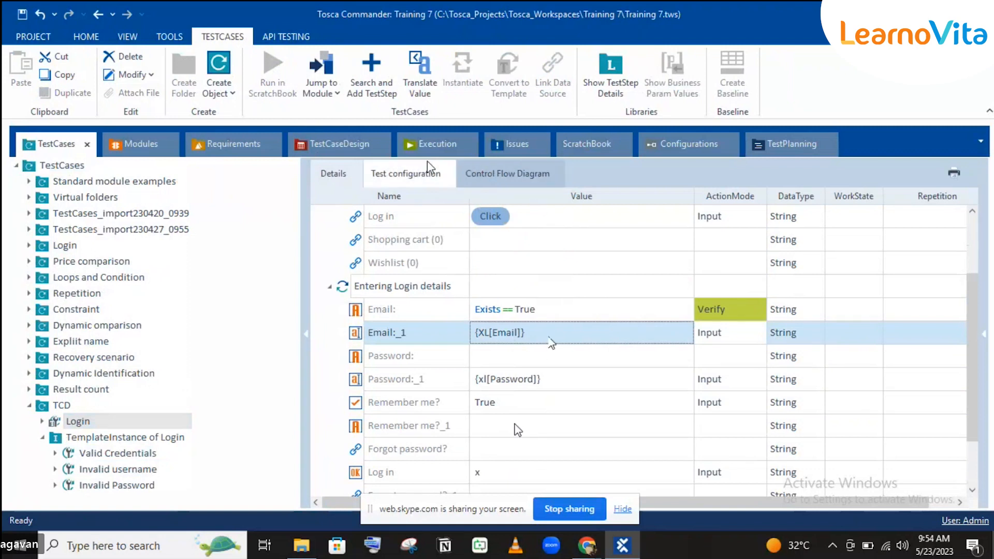
click(334, 145)
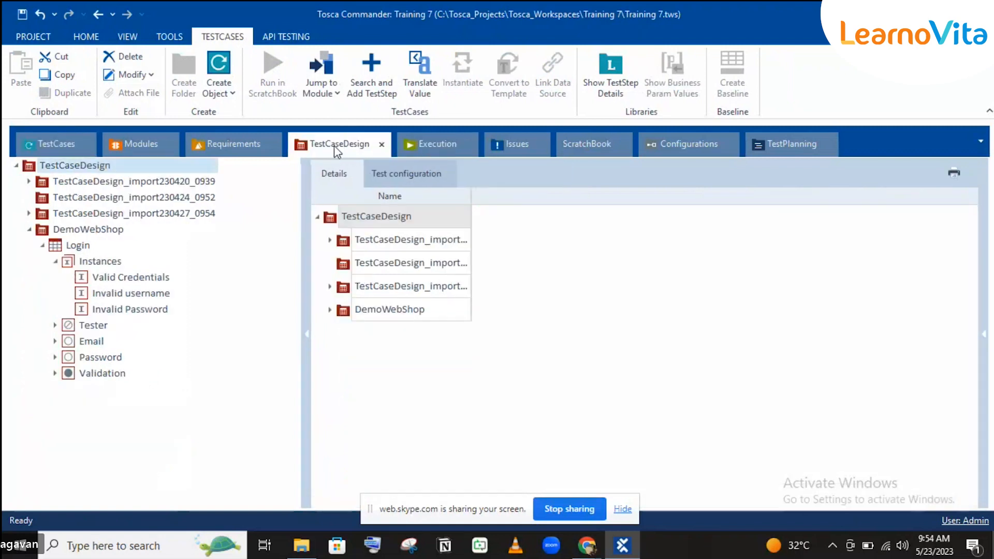
click(56, 341)
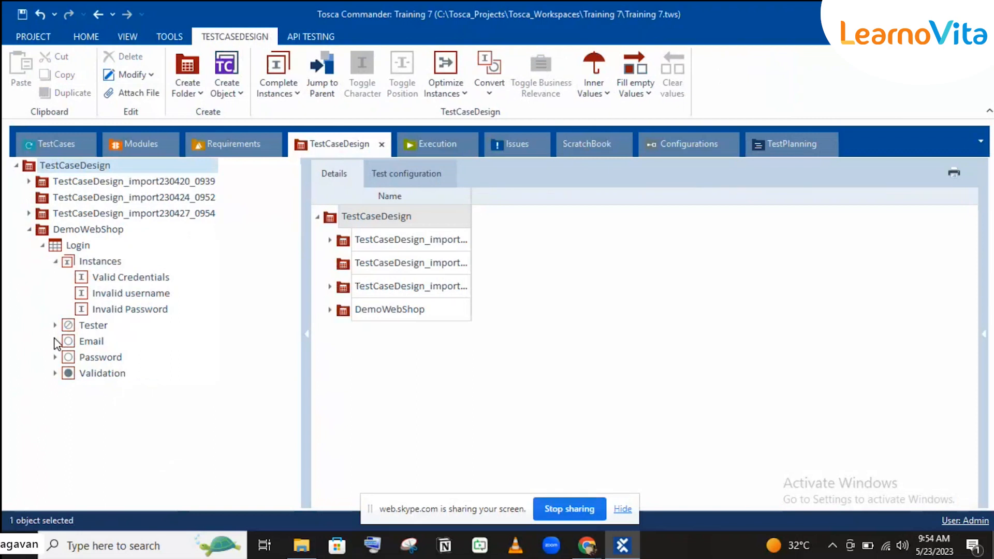
drag(98, 357, 481, 301)
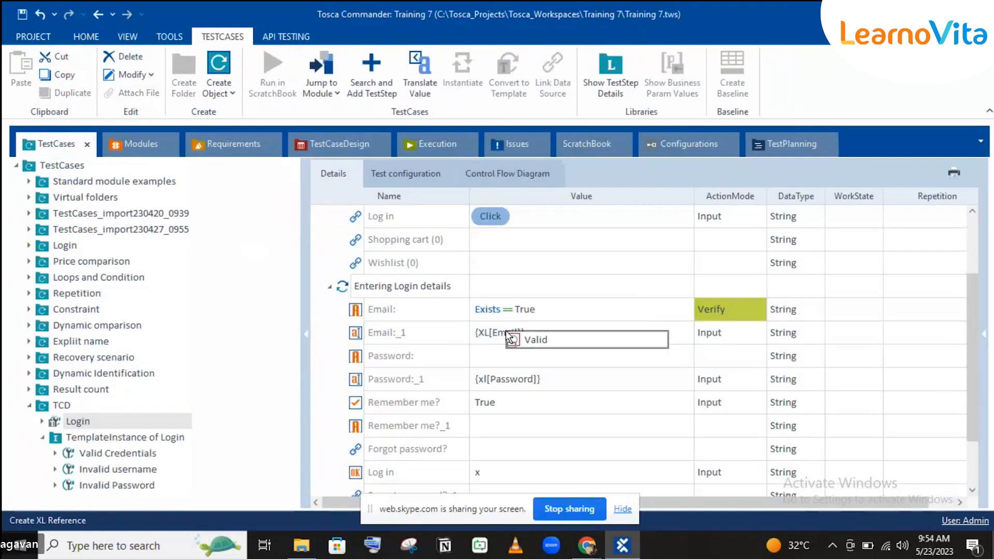
drag(542, 328, 543, 333)
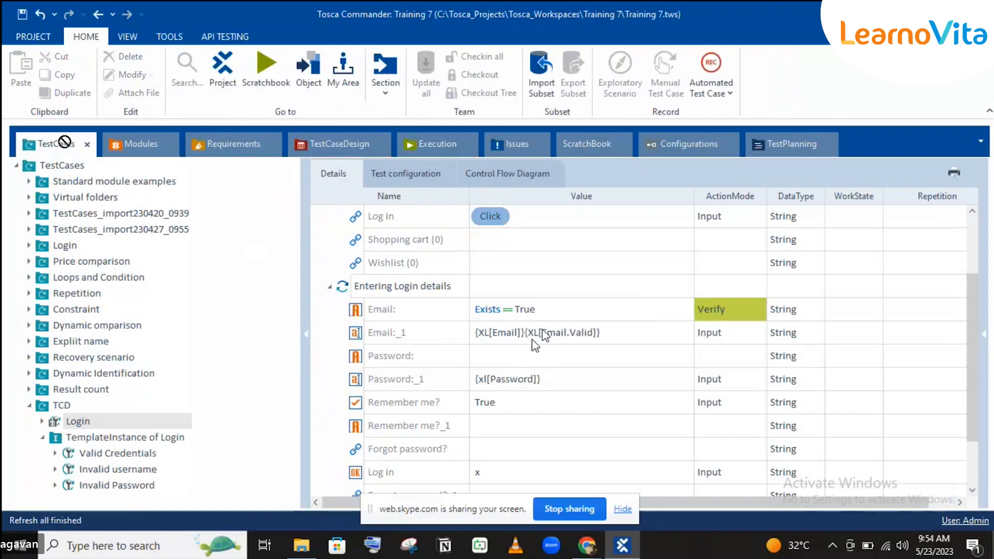
click(524, 335)
click(524, 335)
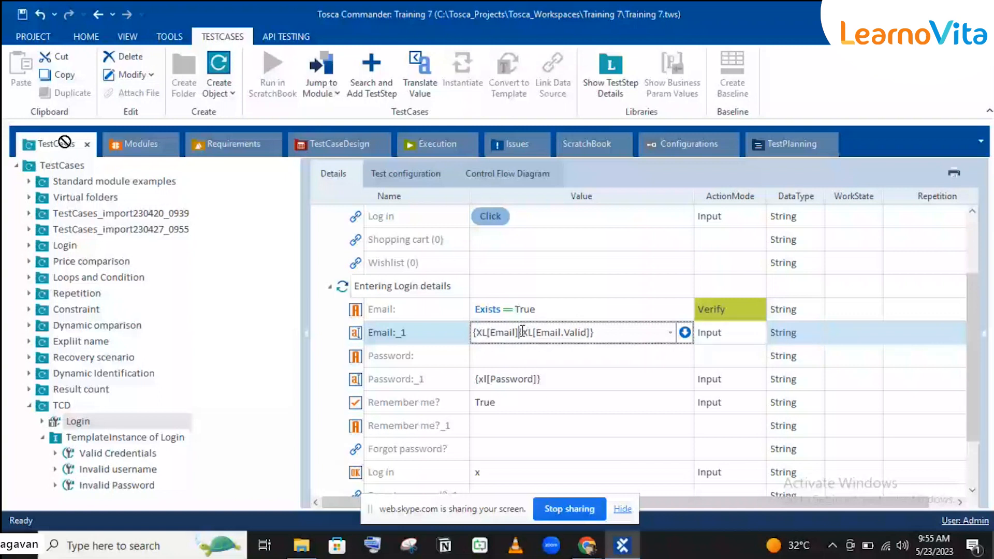
key(BackSpace)
key(BackSpace)
key(BackSpace)
key(BackSpace)
key(BackSpace)
key(BackSpace)
key(BackSpace)
key(BackSpace)
key(BackSpace)
key(BackSpace)
key(BackSpace)
click(581, 286)
click(125, 437)
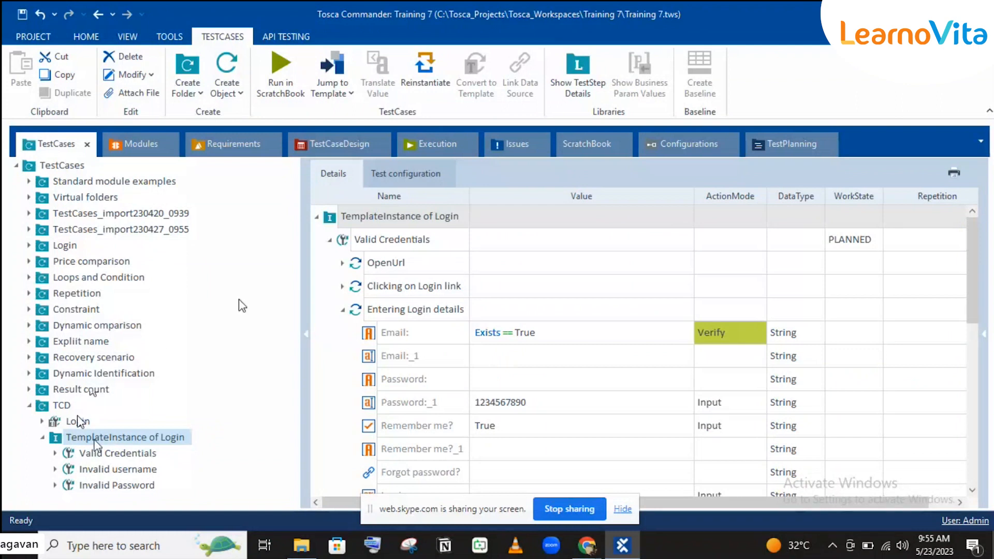
Reinstantiate TemplateInstance of Login and check the filled Email:_1 in Valid Credentials.
click(411, 79)
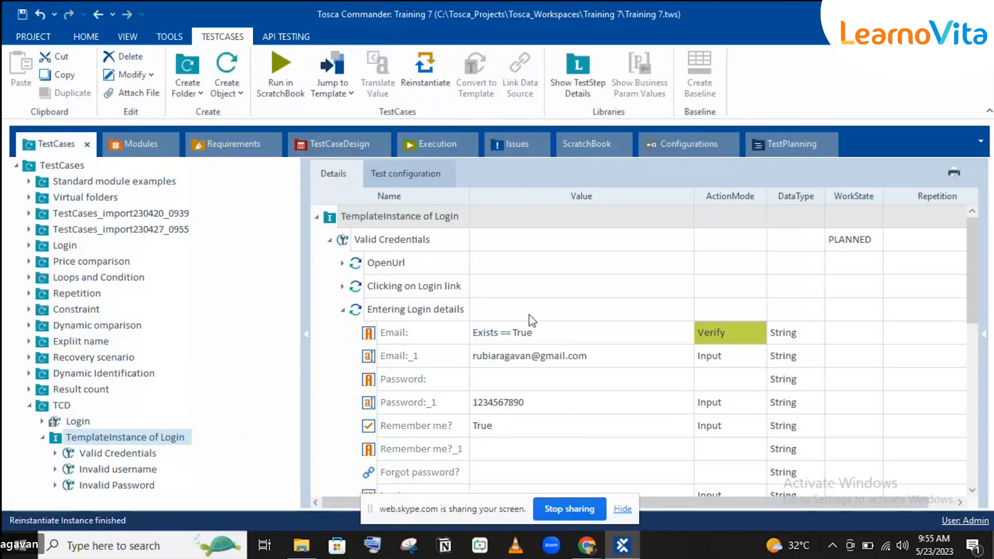
click(446, 357)
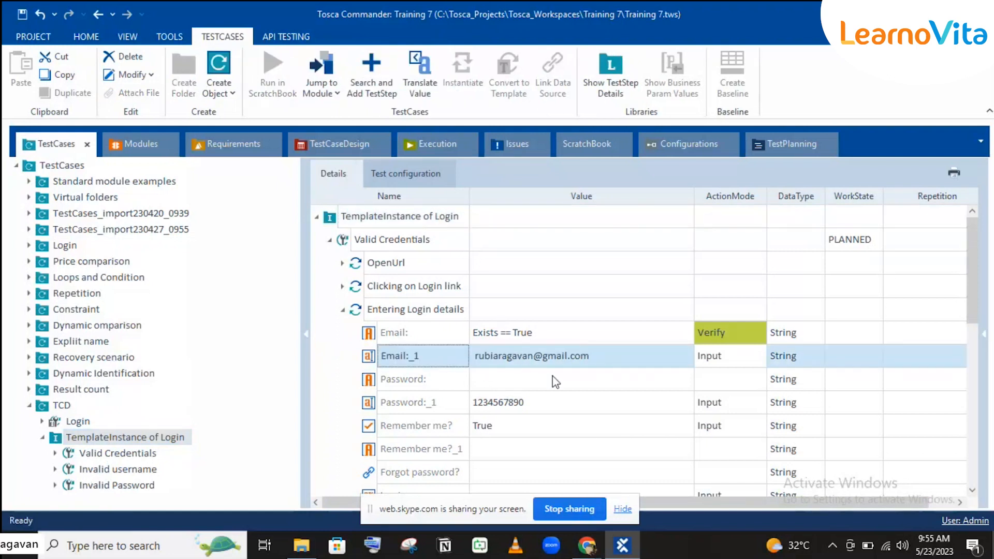
scroll(454, 391, down, 1)
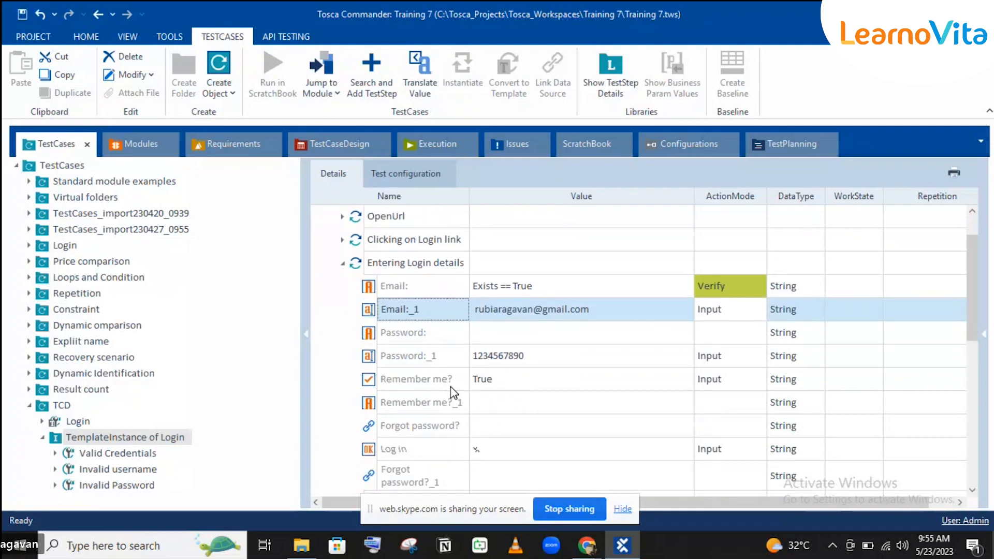
click(148, 455)
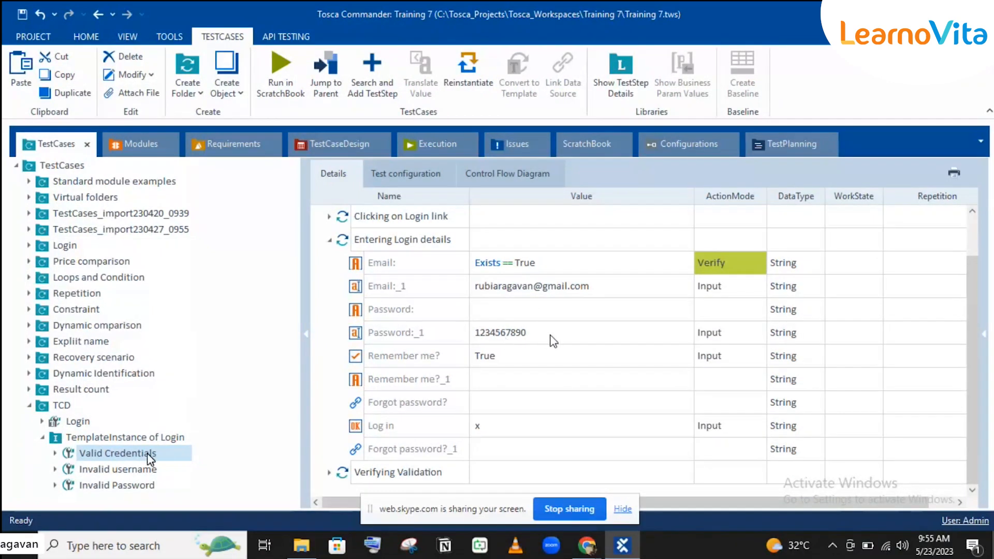
click(329, 472)
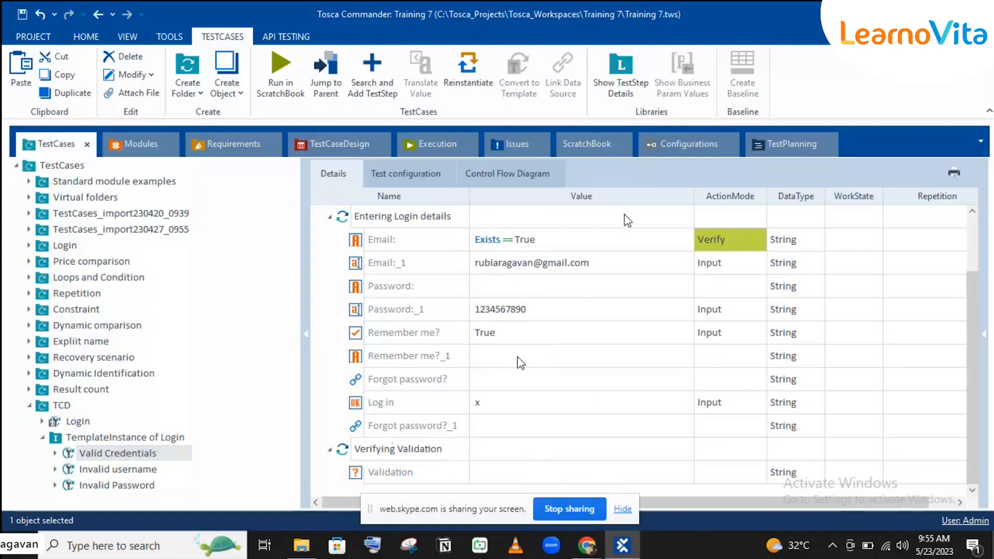
Inspect the empty Email:_1 value in the Invalid username test case.
click(102, 469)
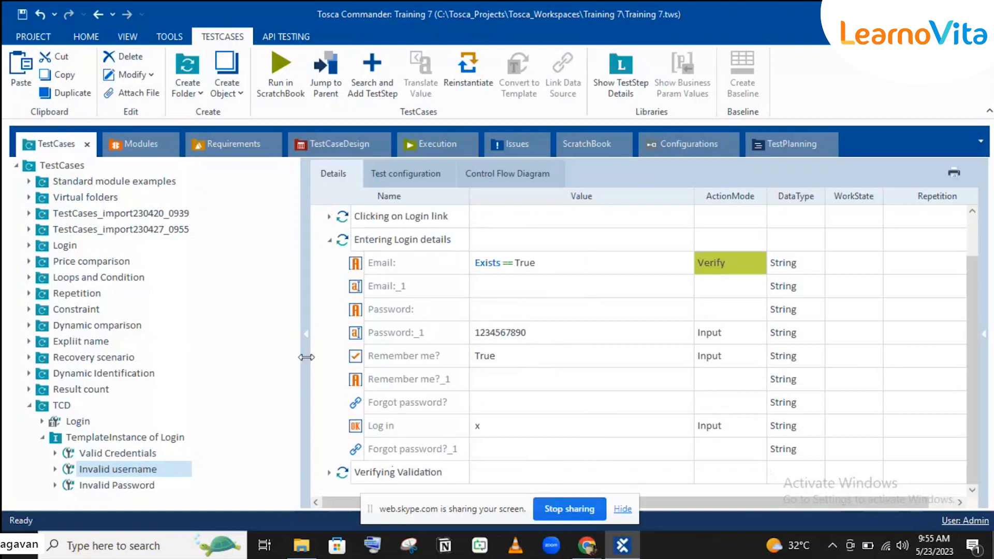
click(505, 287)
click(504, 283)
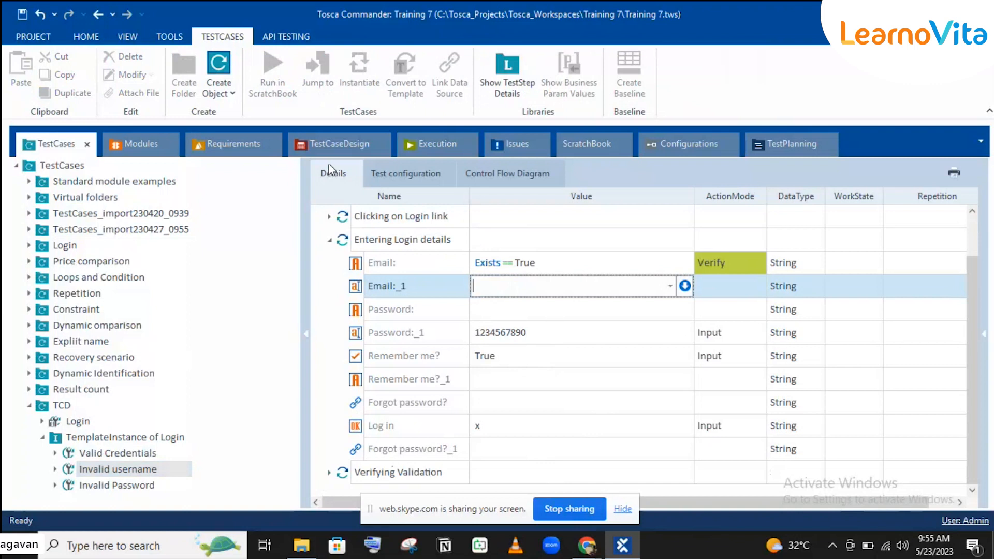
click(330, 147)
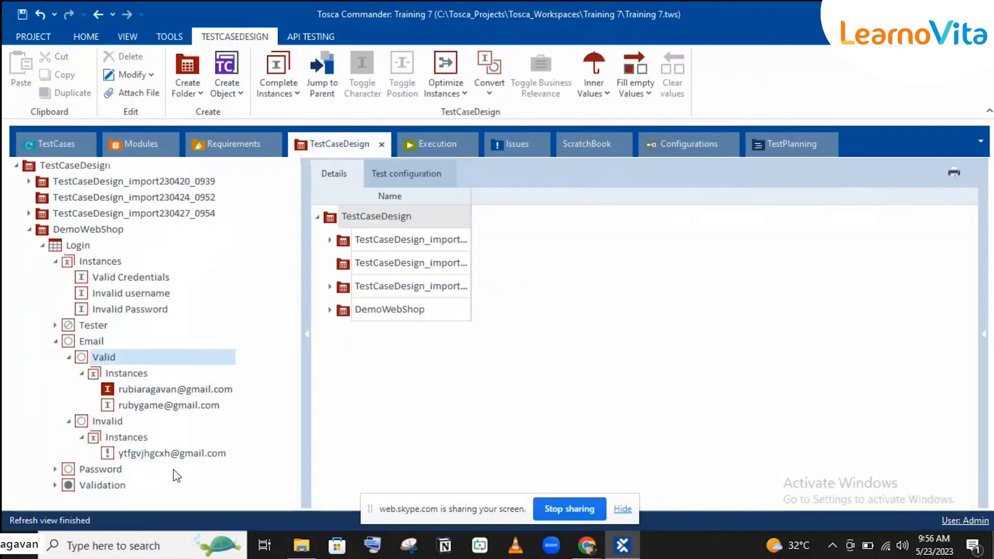
Put the invalid email address into the second email instance under the Valid class.
click(112, 454)
key(ctrl+x)
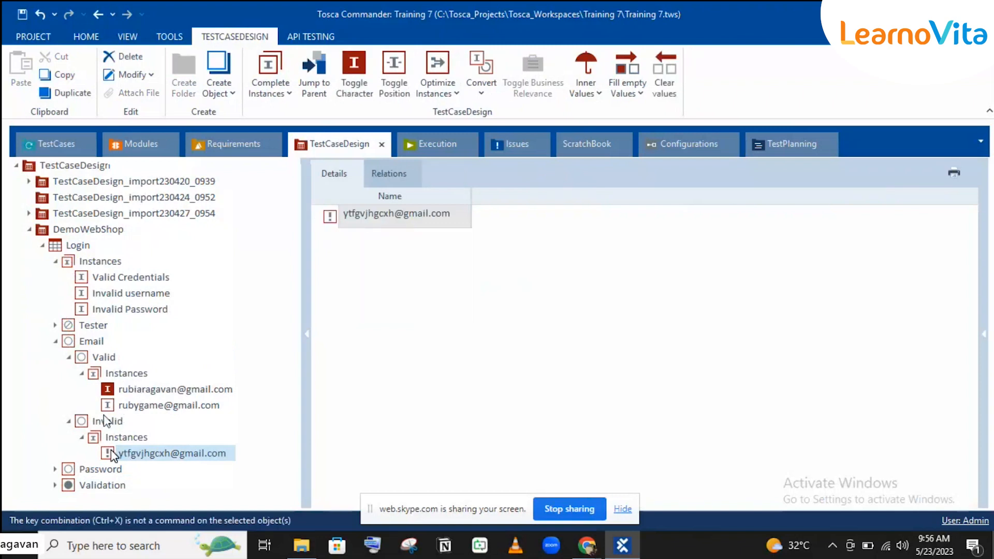
drag(107, 456, 102, 360)
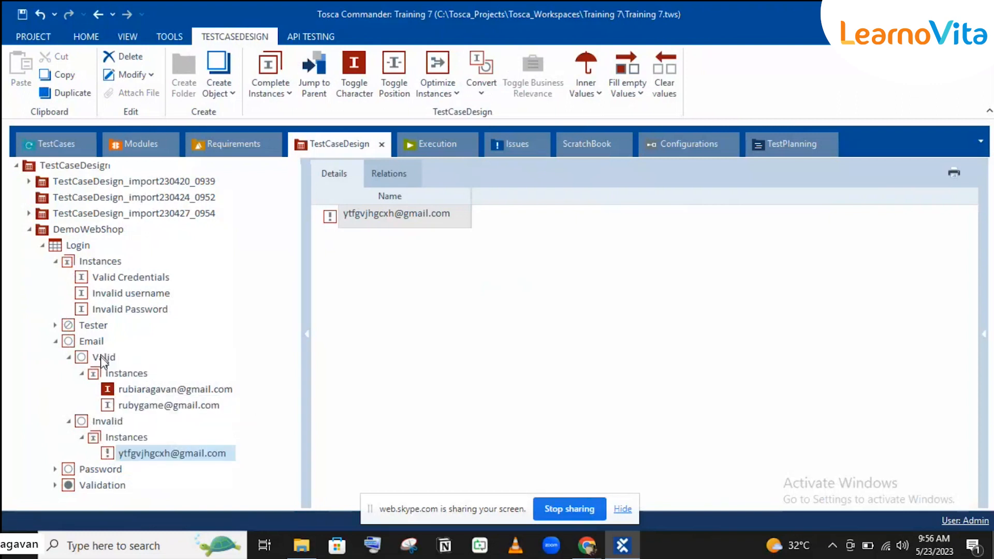
right_click(113, 455)
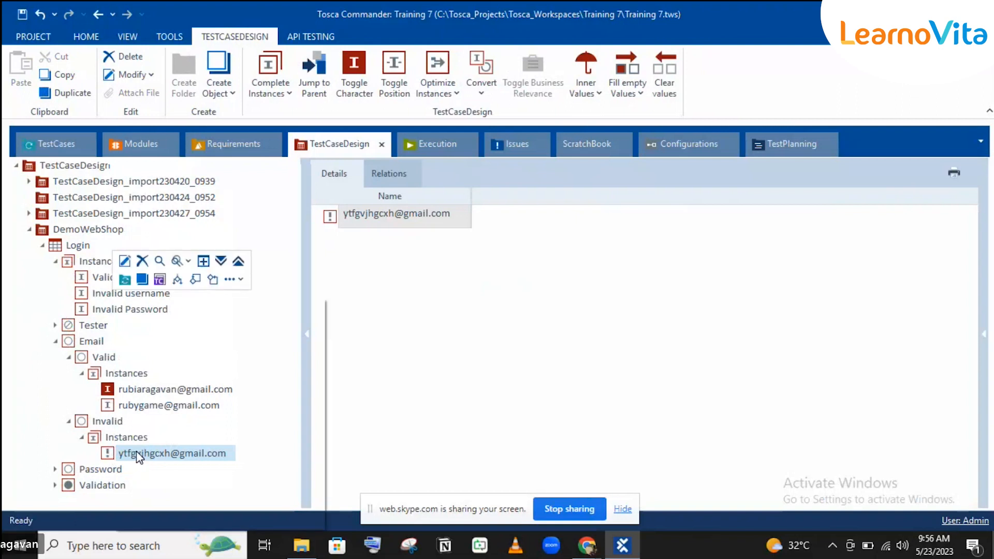
click(44, 433)
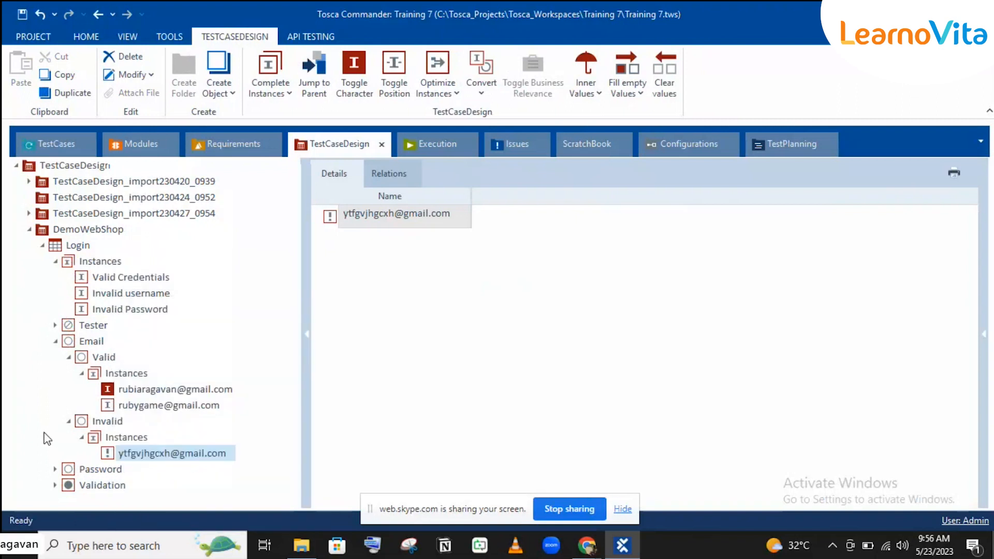
click(162, 449)
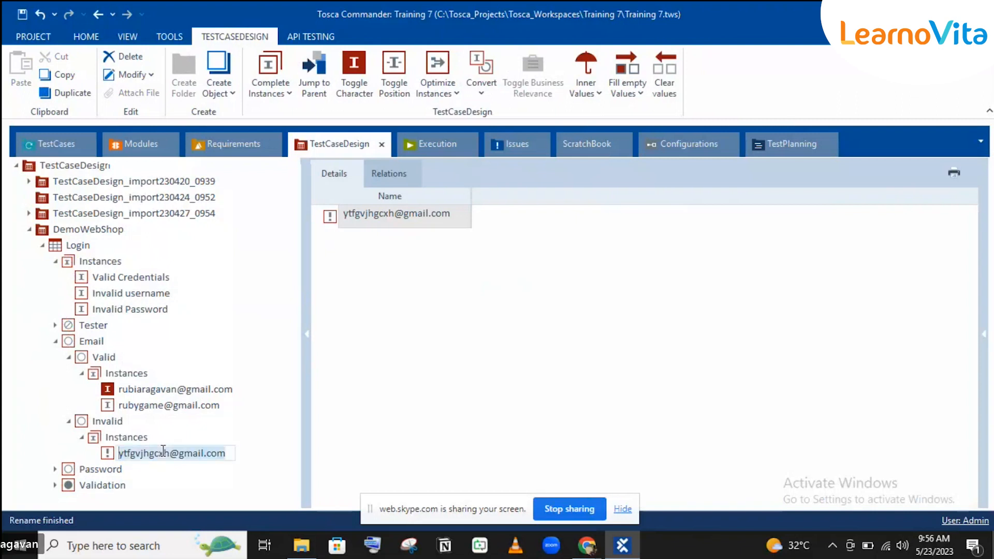
key(Return)
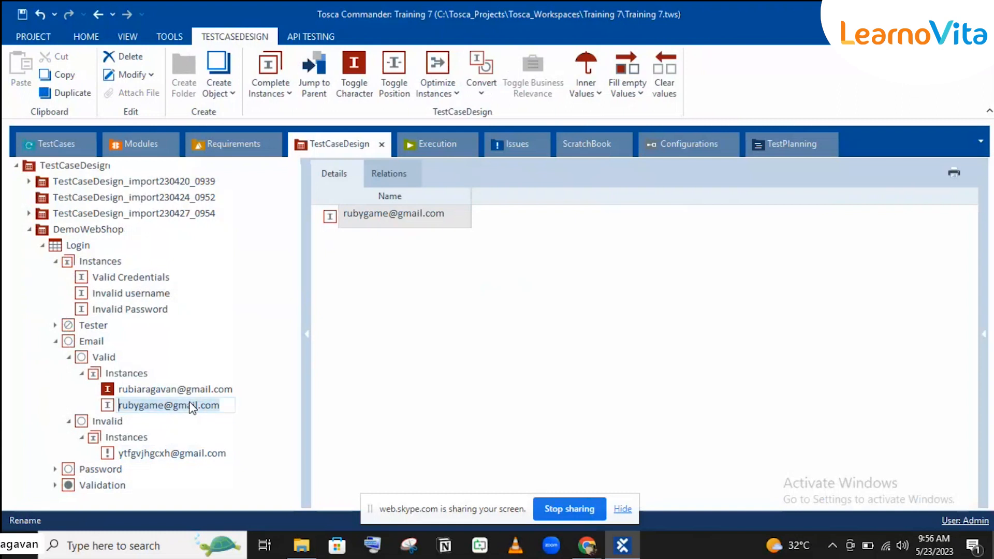
key(ctrl+v)
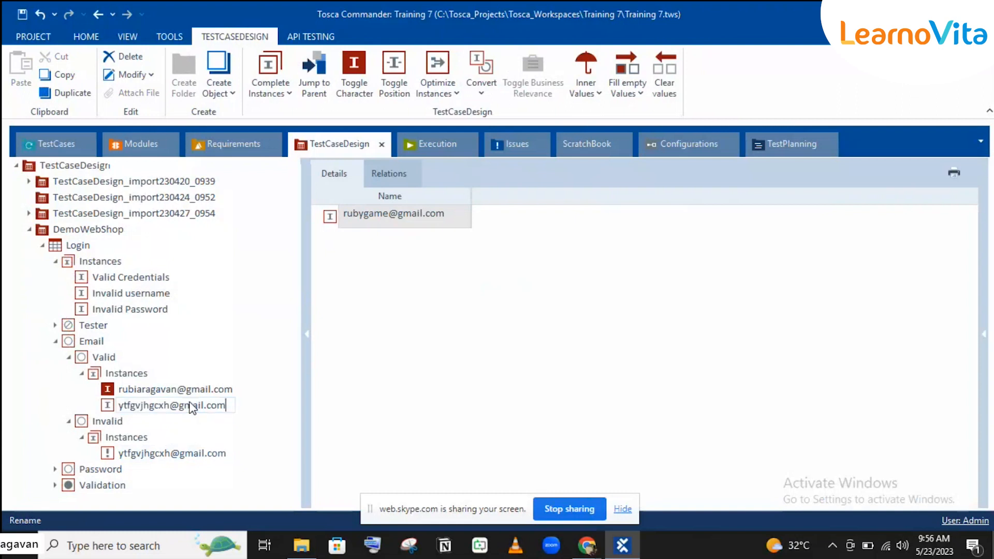
key(Return)
Delete the Invalid email class so Email holds only the Valid class, then return to TestCases.
click(86, 428)
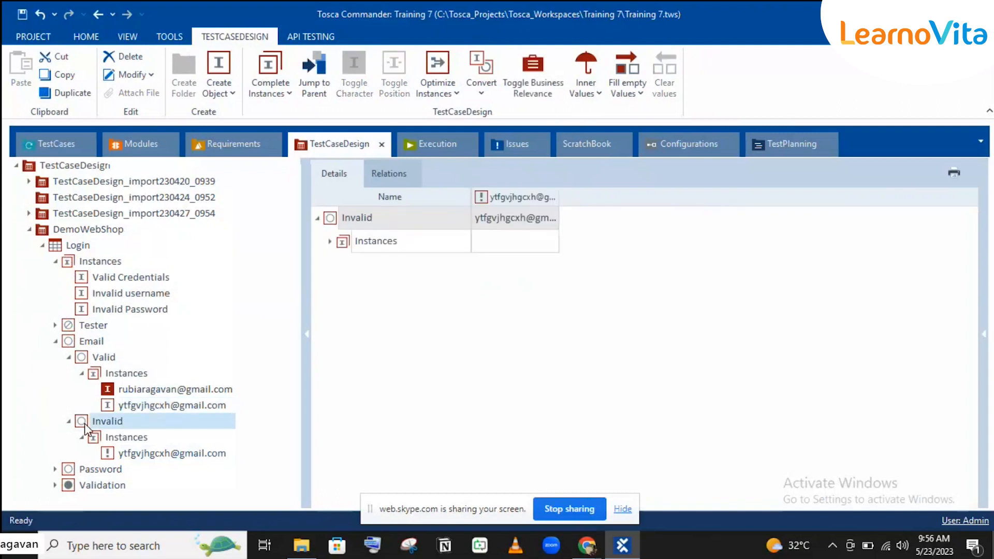
key(Delete)
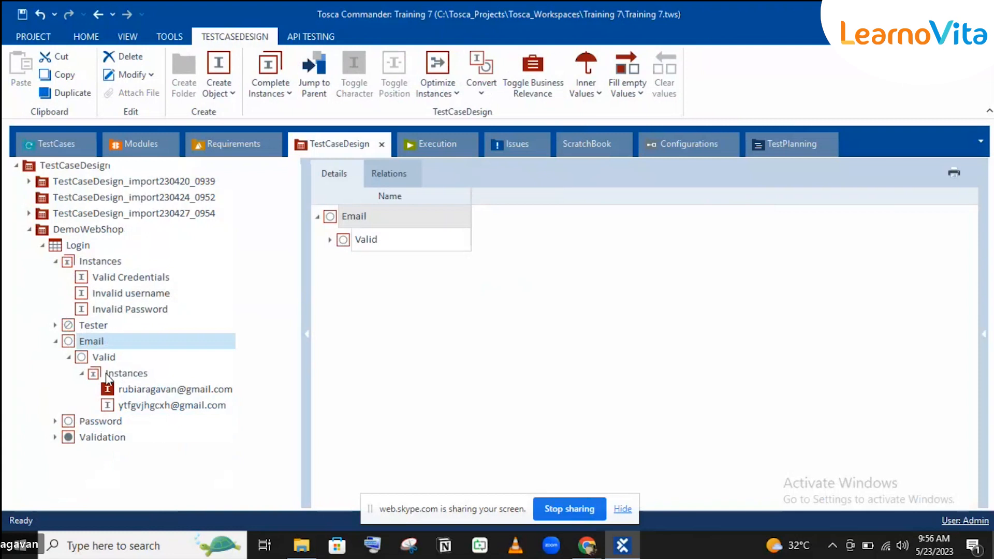
drag(93, 375, 87, 344)
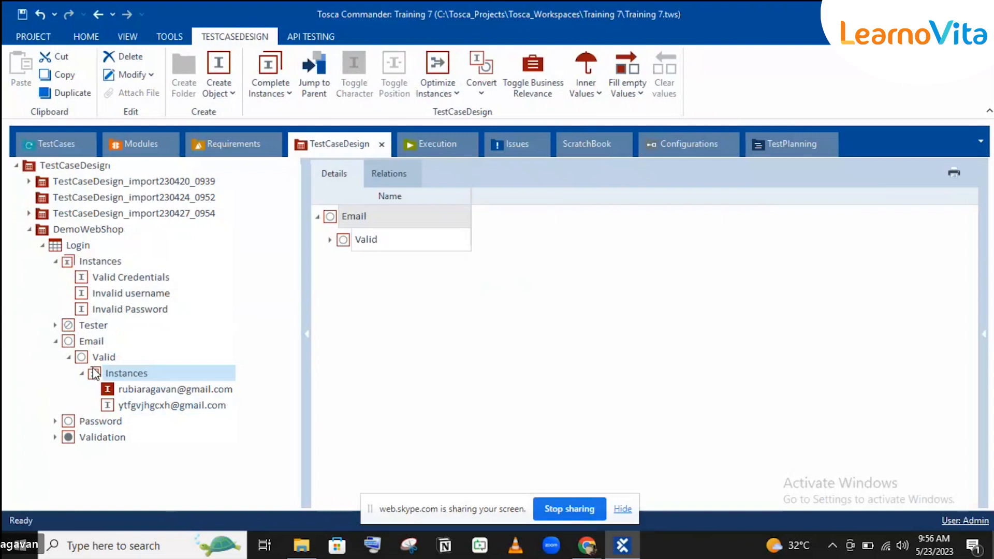
key(ctrl+x)
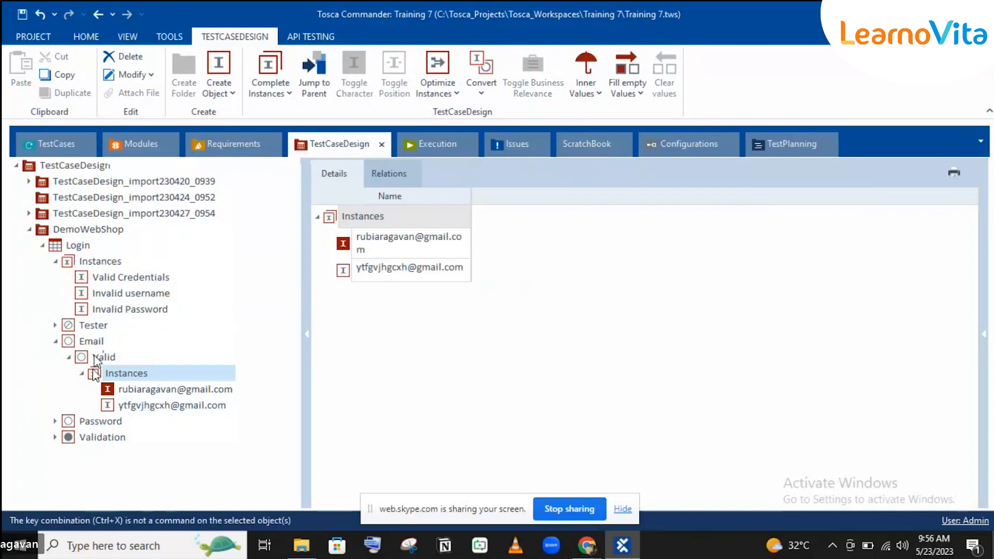
click(93, 358)
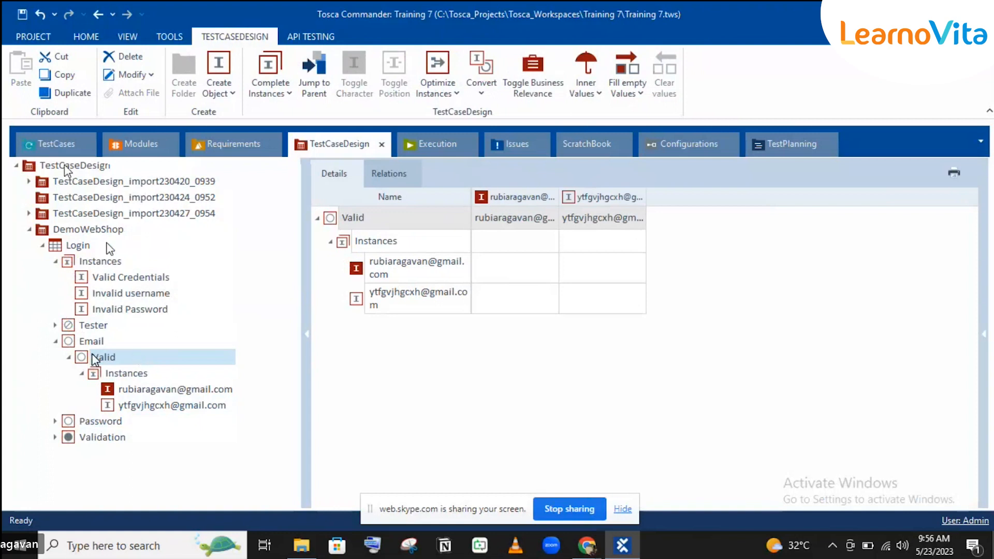
click(56, 145)
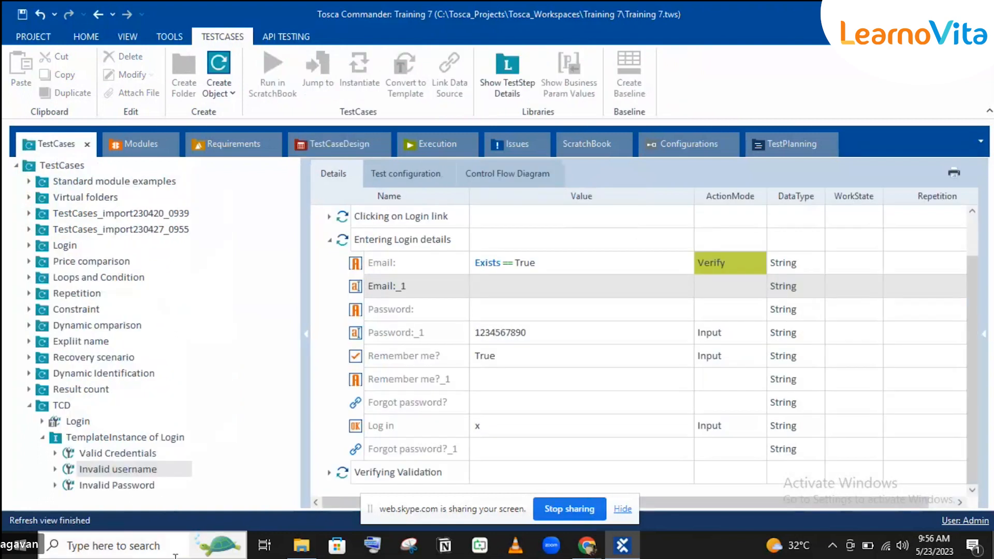
Set the Login sheet's Invalid username instance Email.Valid value to the second valid email.
click(350, 143)
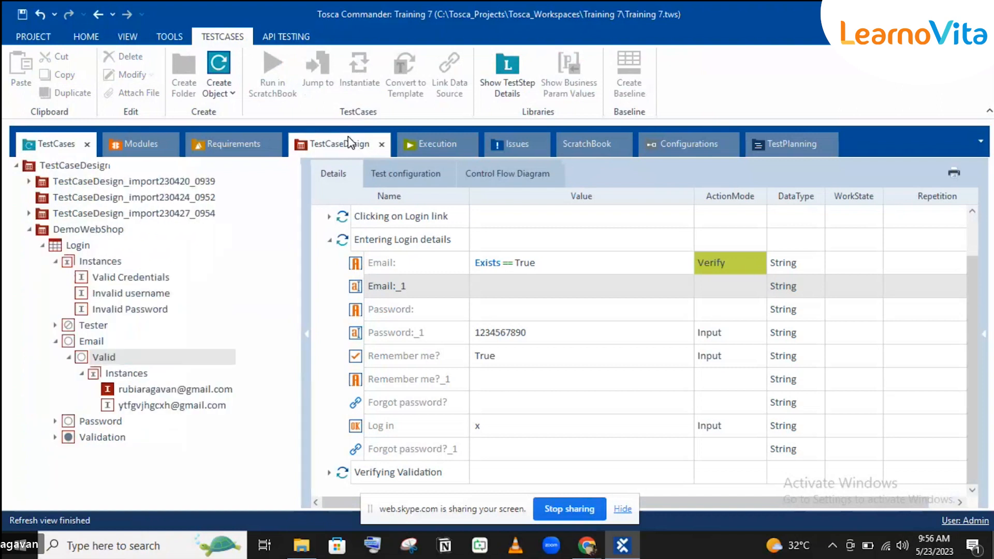
click(73, 248)
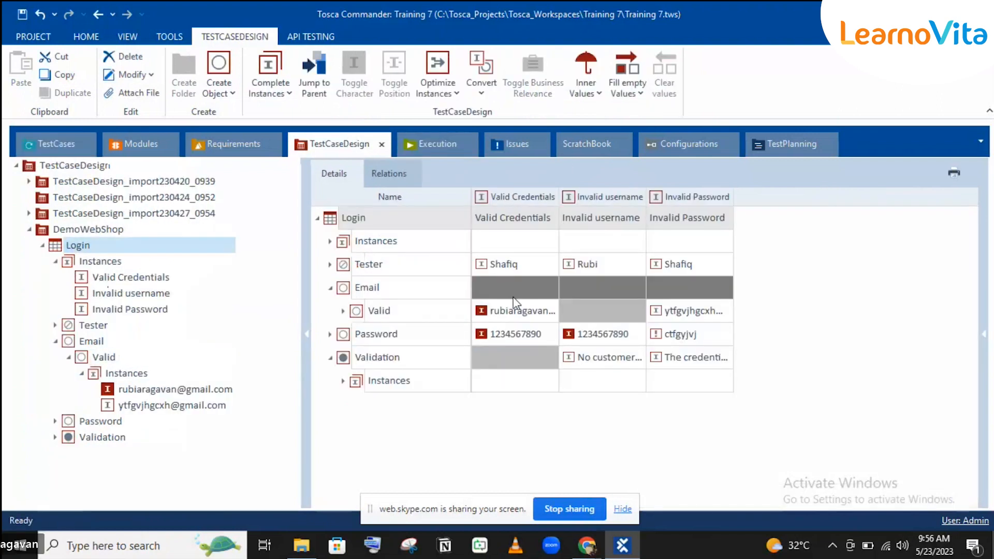
click(590, 309)
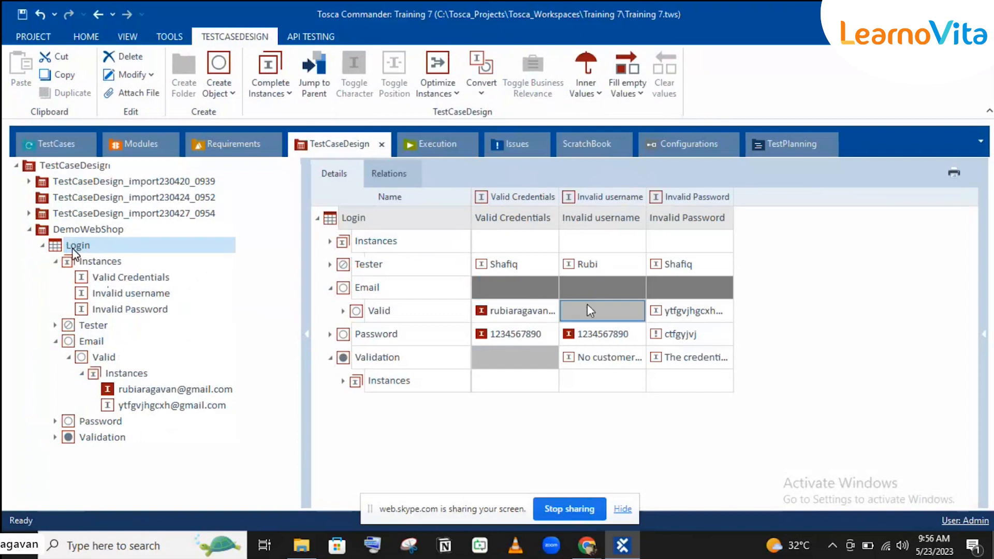
click(626, 311)
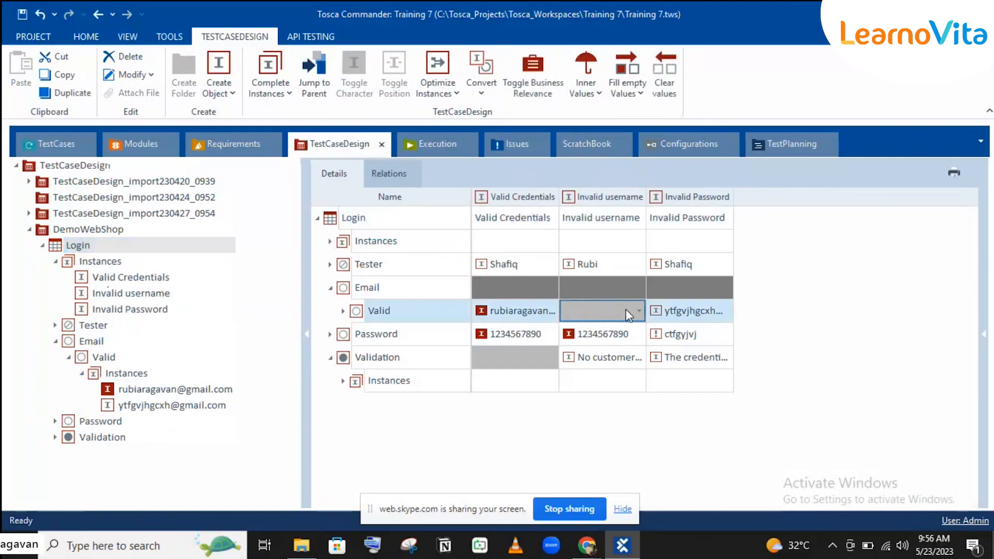
click(627, 311)
click(639, 311)
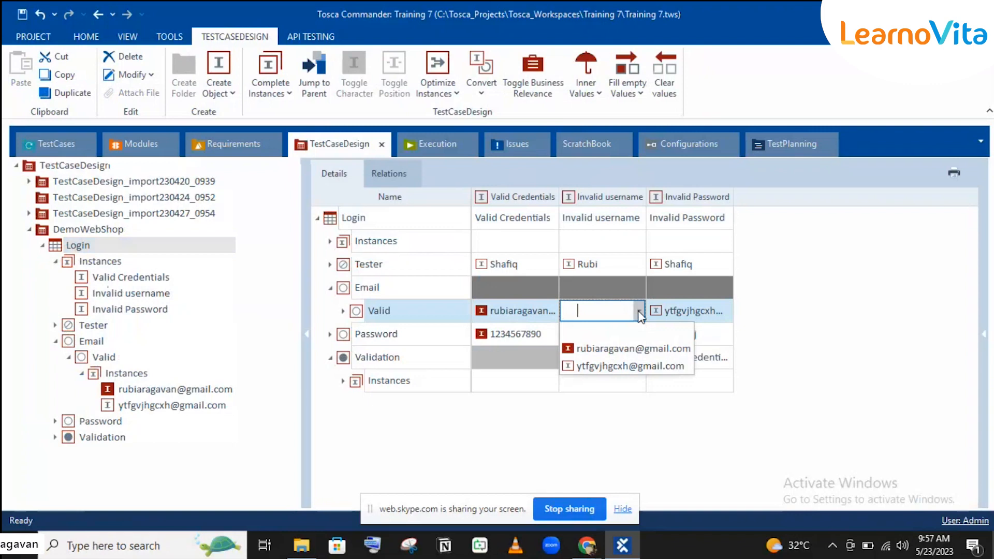
click(603, 373)
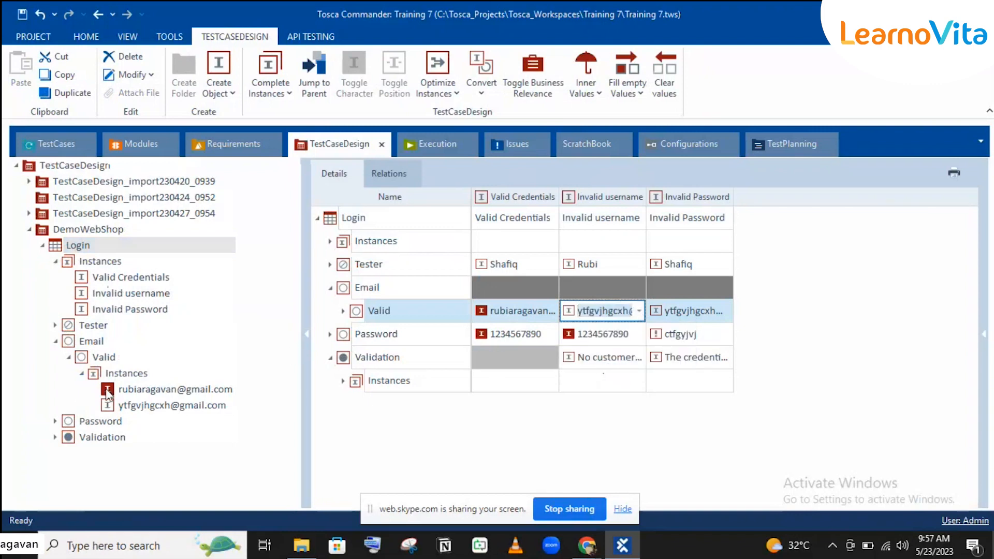
Set the Invalid Password instance Email.Valid value to the first valid email.
click(107, 357)
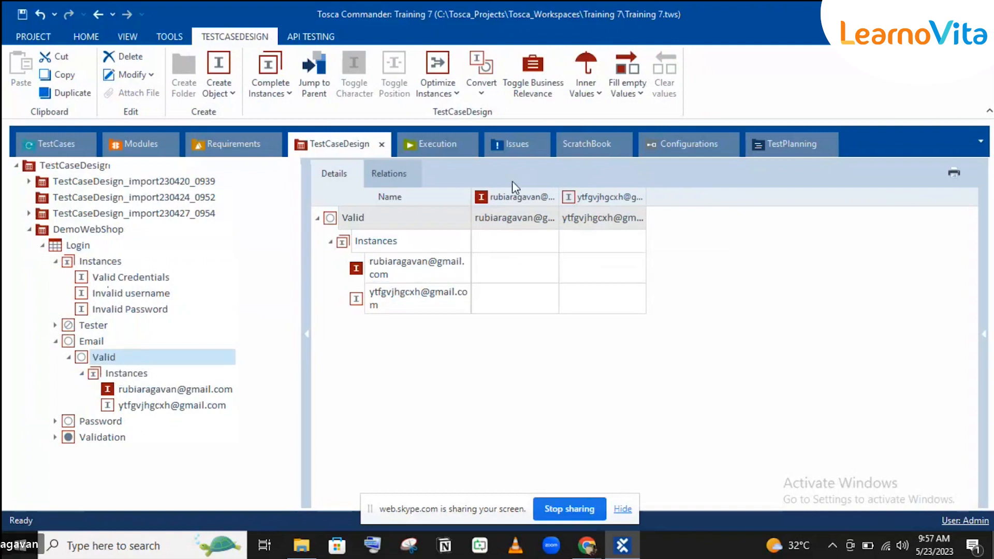
click(81, 247)
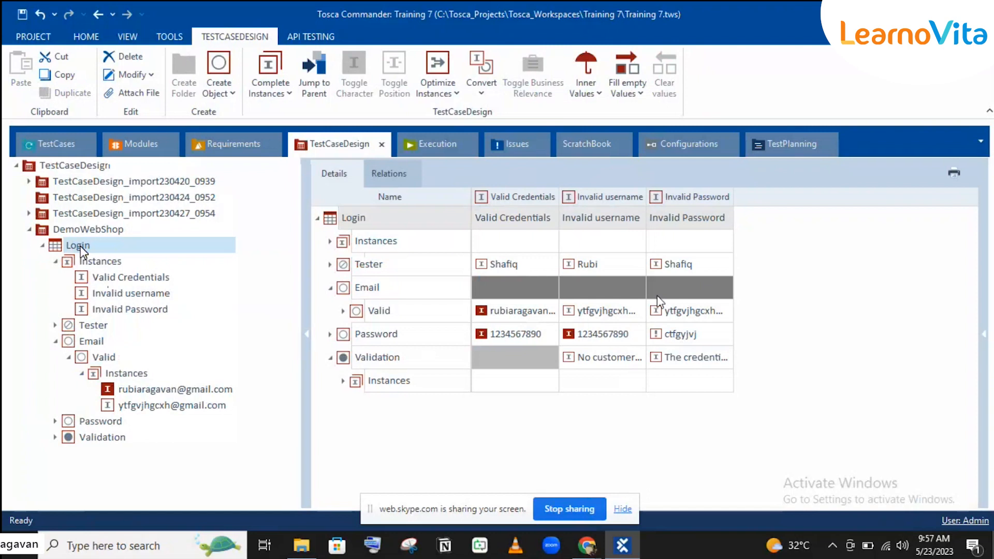
click(684, 312)
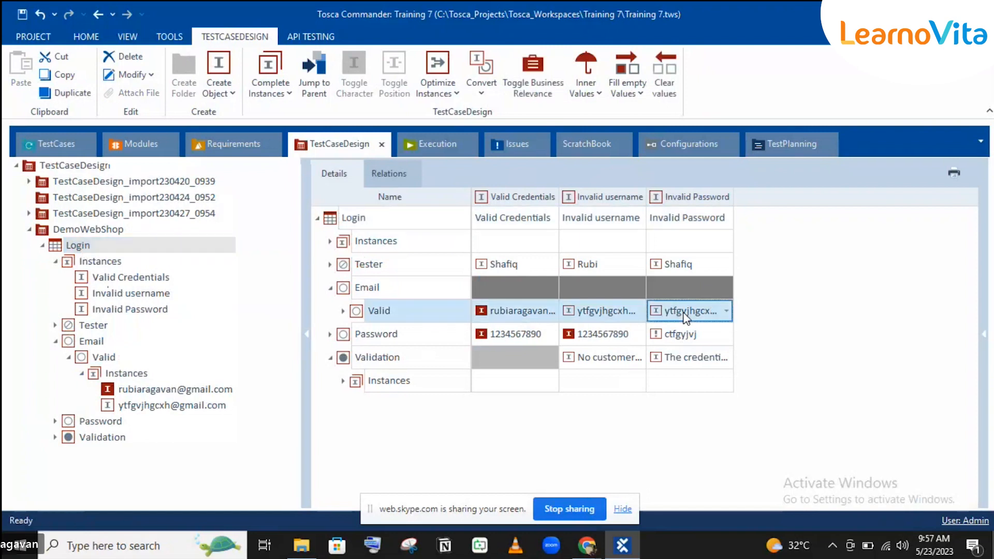
click(725, 312)
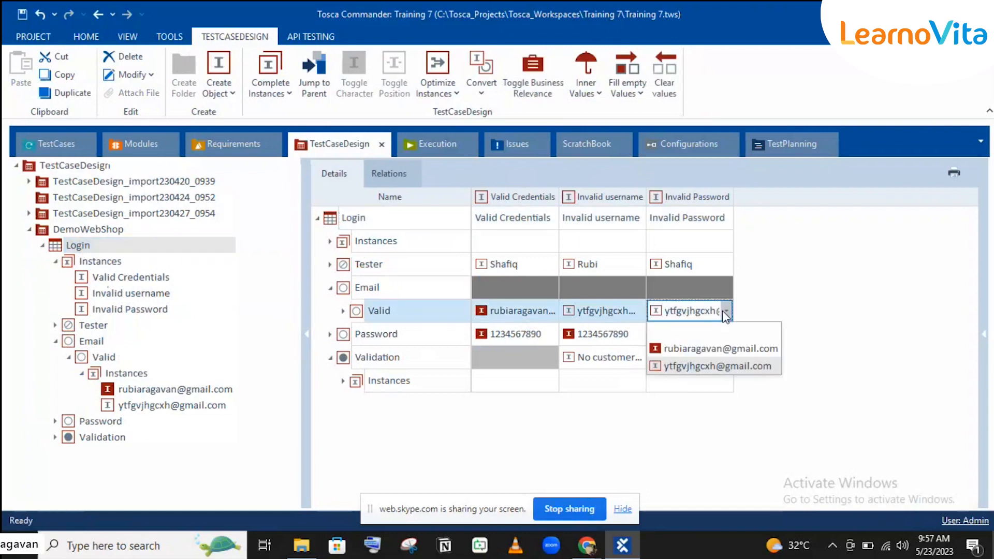
click(694, 350)
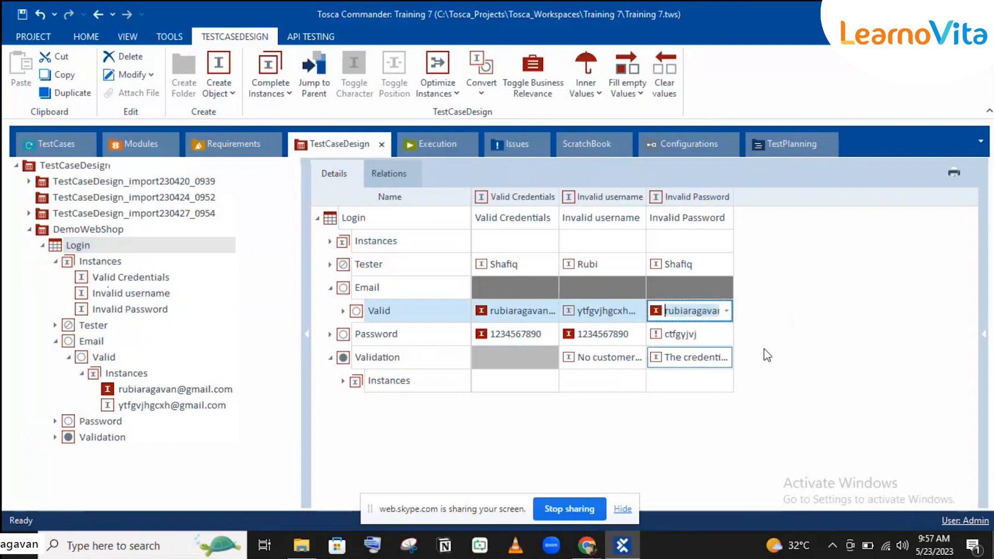
click(809, 347)
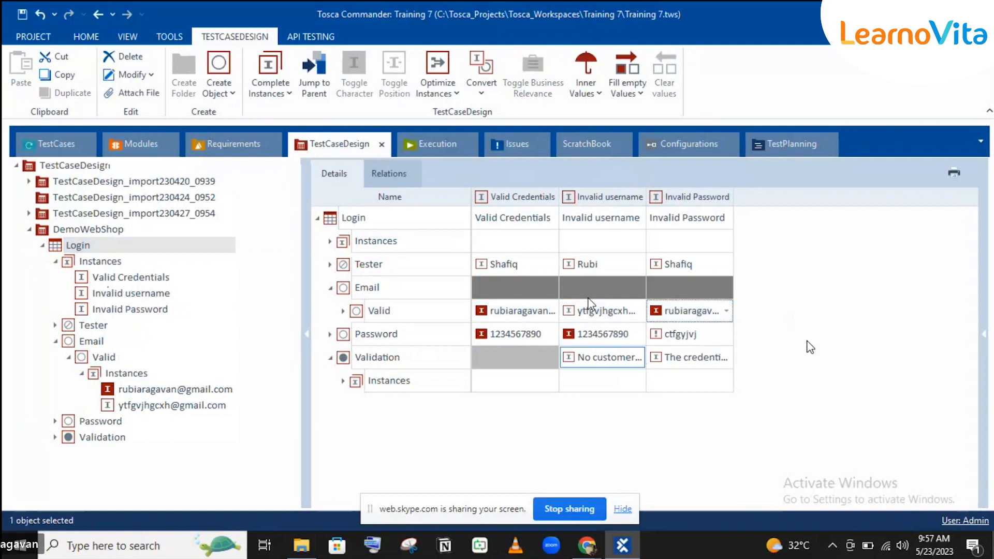
click(77, 145)
Reinstantiate TemplateInstance of Login and verify the Invalid username and Invalid Password test step values.
click(88, 438)
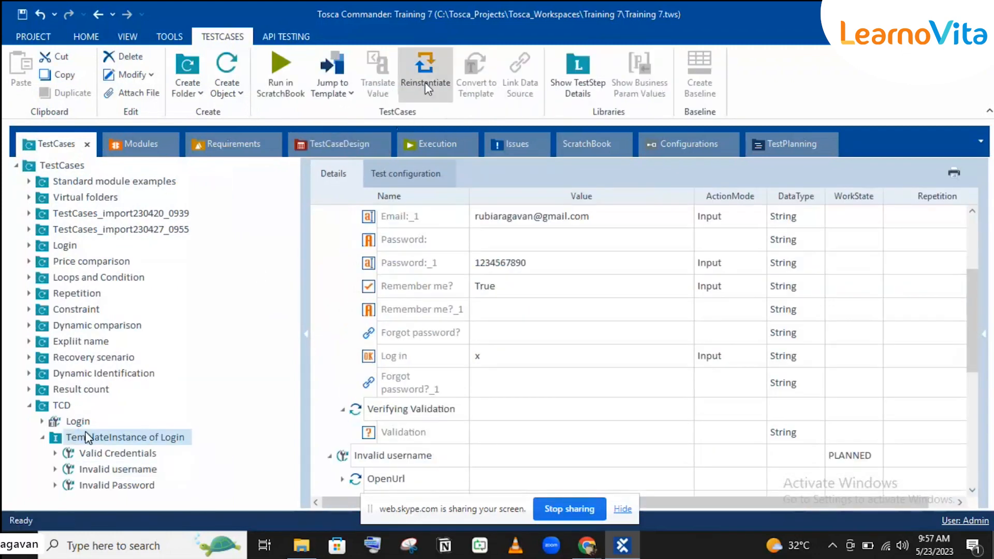
click(424, 78)
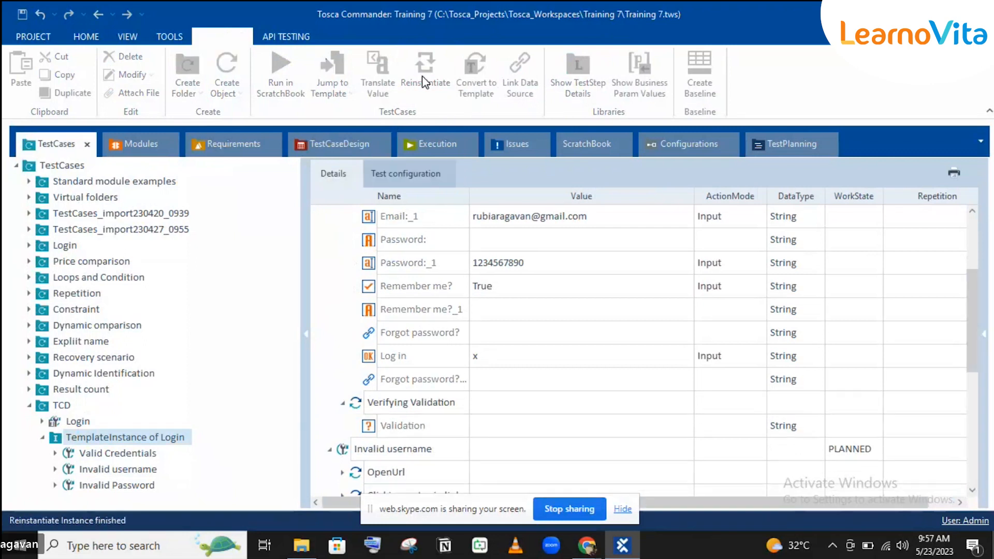
click(120, 470)
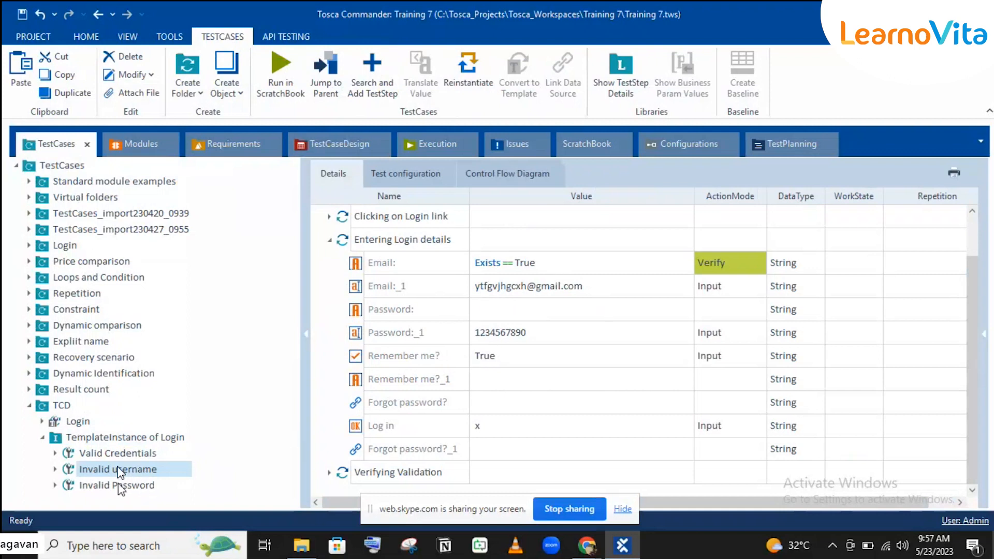
click(120, 487)
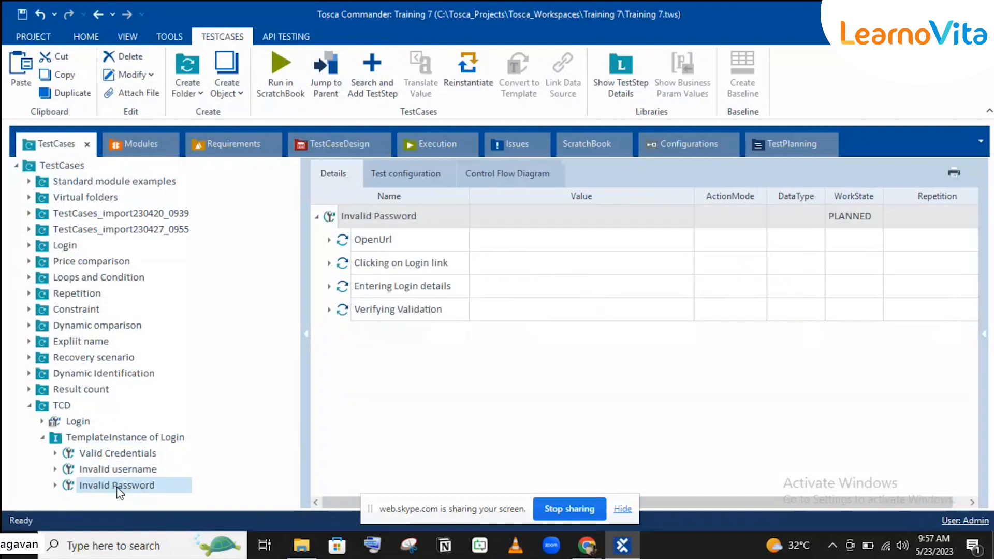
click(329, 287)
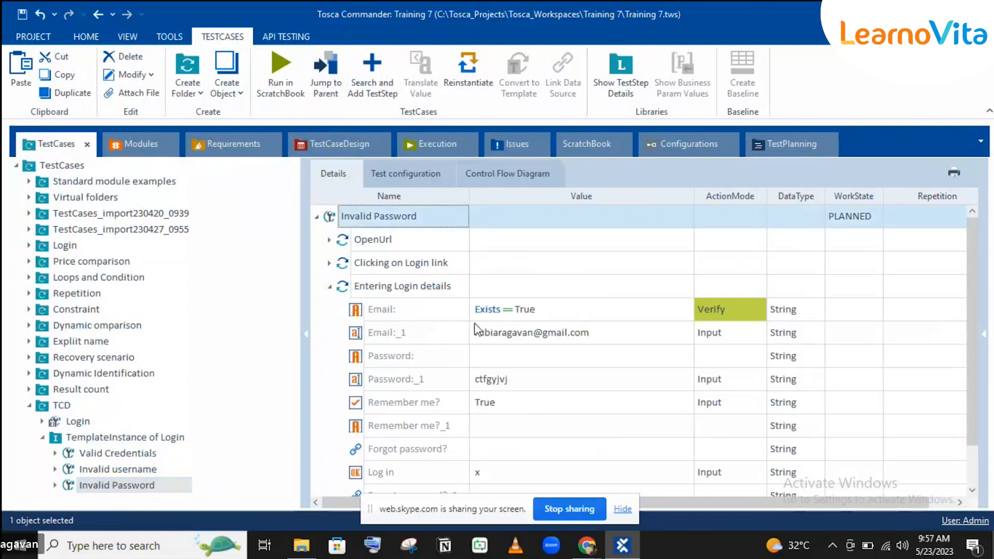
scroll(475, 330, down, 1)
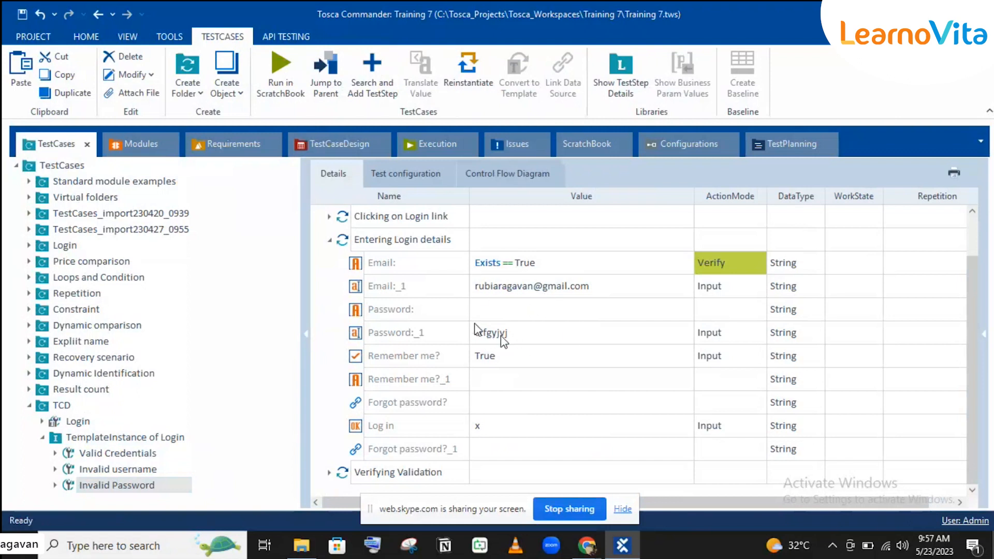
double_click(365, 468)
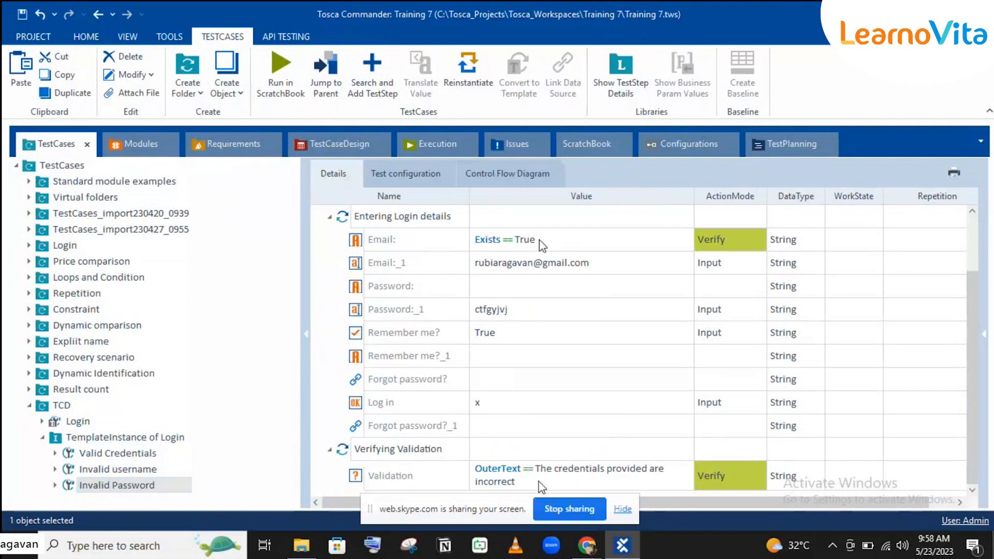
click(72, 420)
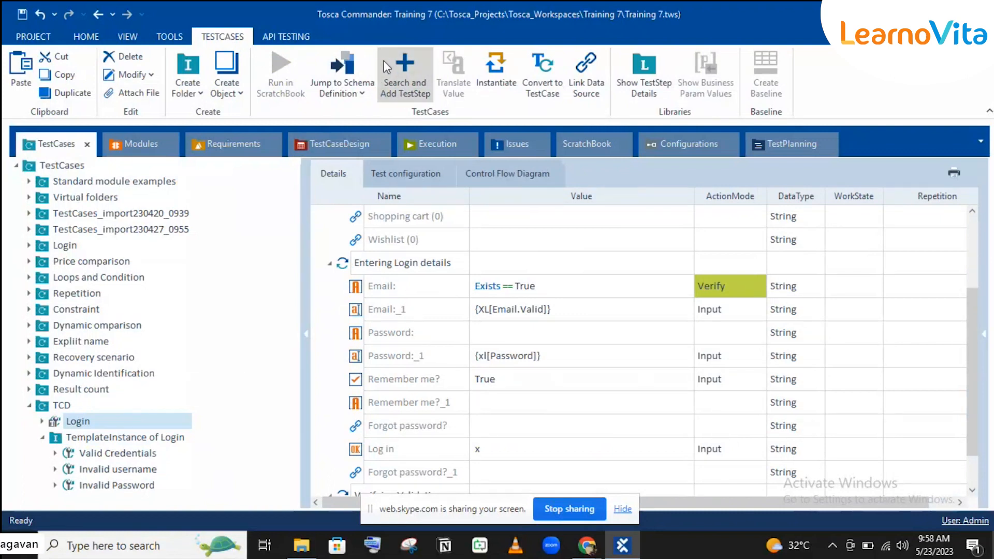
Expand Login's Instances in TestCaseDesign to list Valid Credentials, Invalid username and Invalid Password.
click(365, 146)
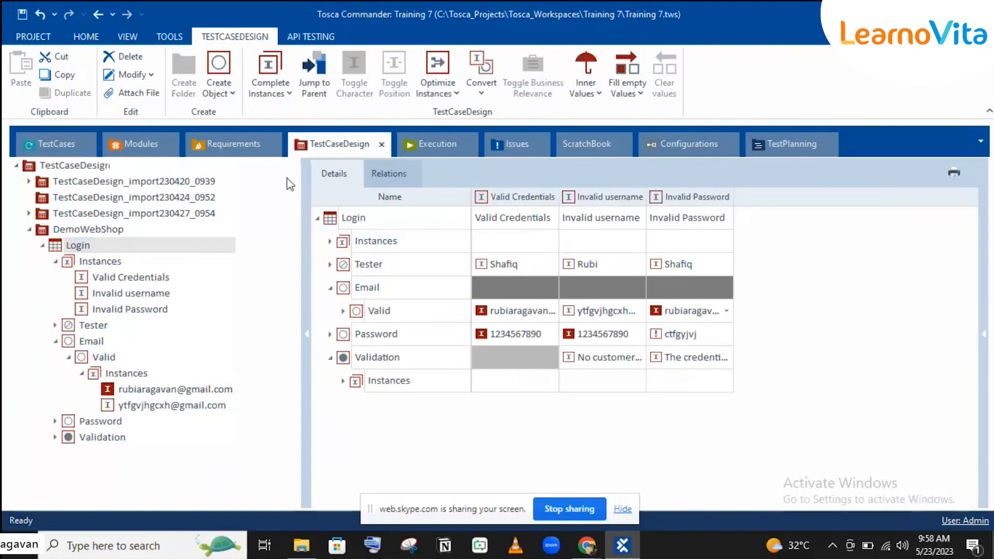
click(268, 90)
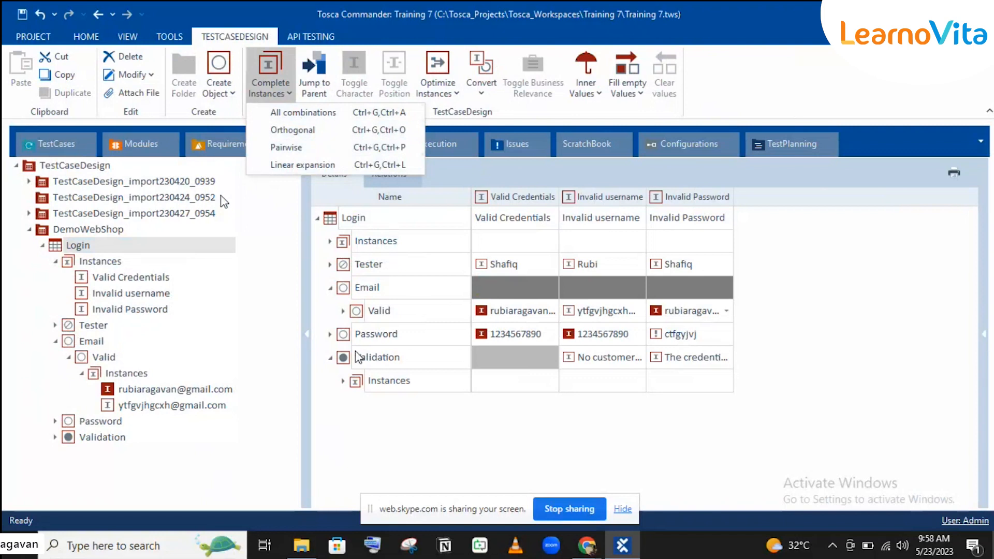
click(45, 146)
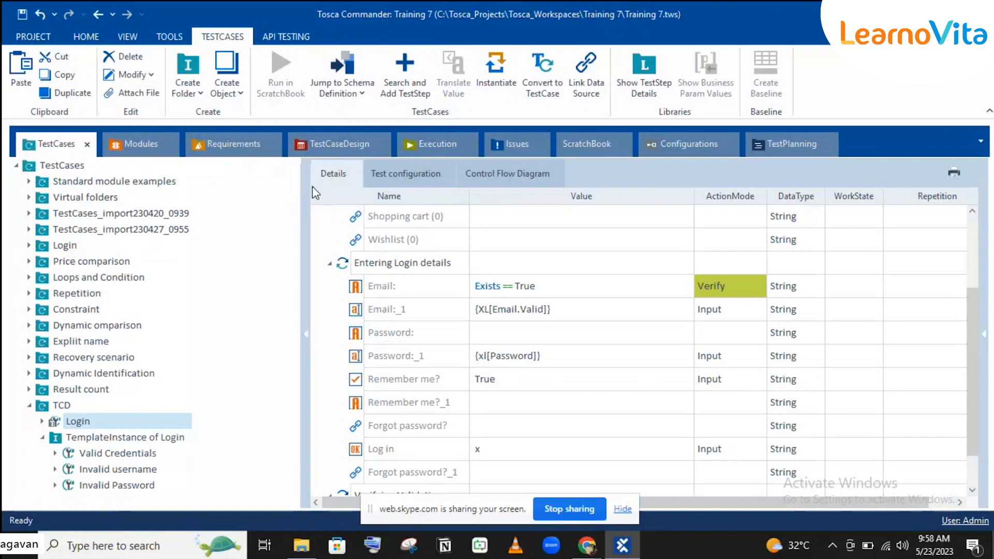
click(326, 144)
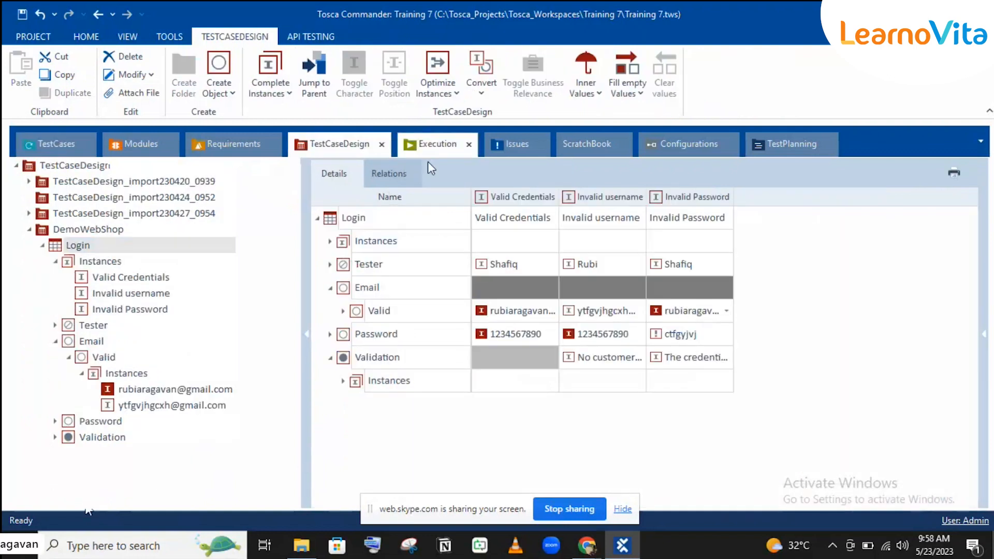
click(330, 242)
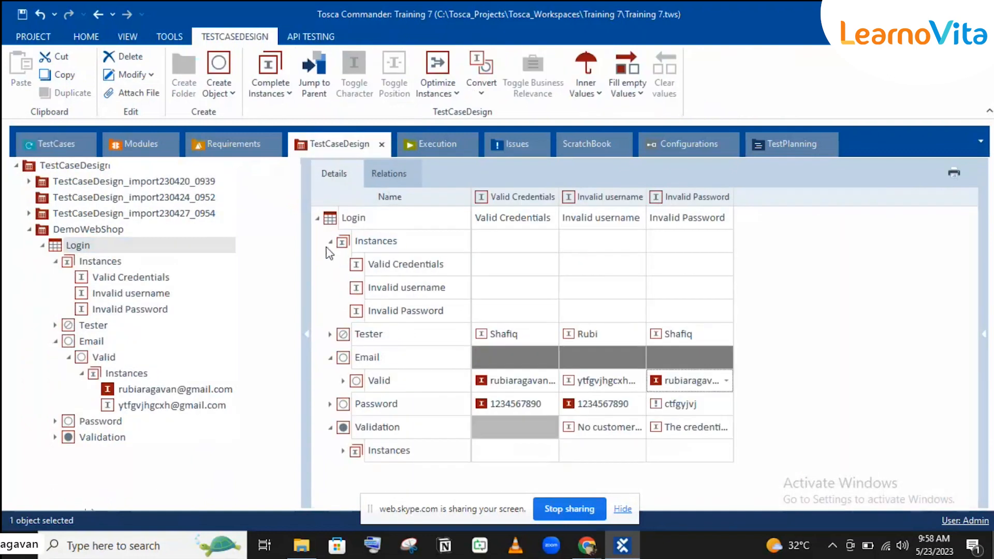